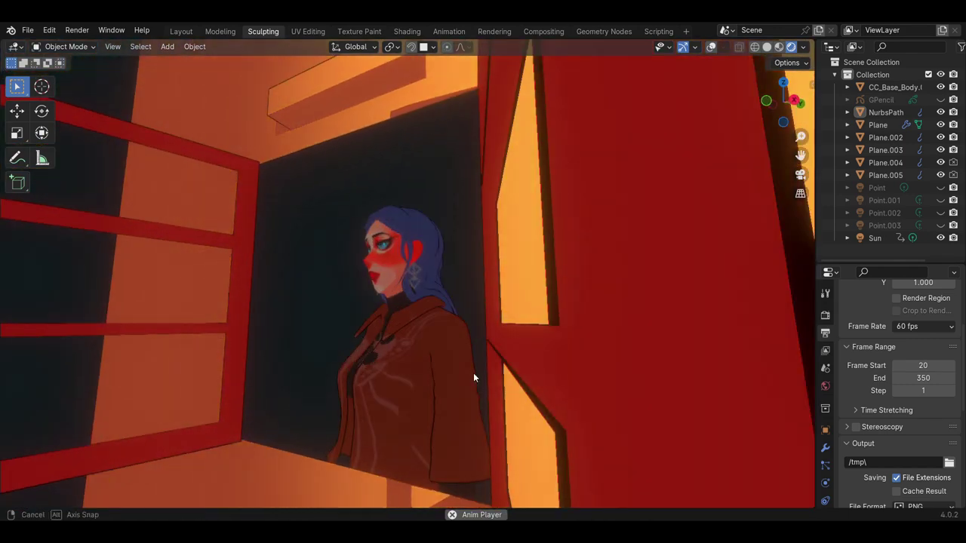
Orbit around the bust and window wall to a frontal view of the wall
middle_drag(474, 377, 464, 383)
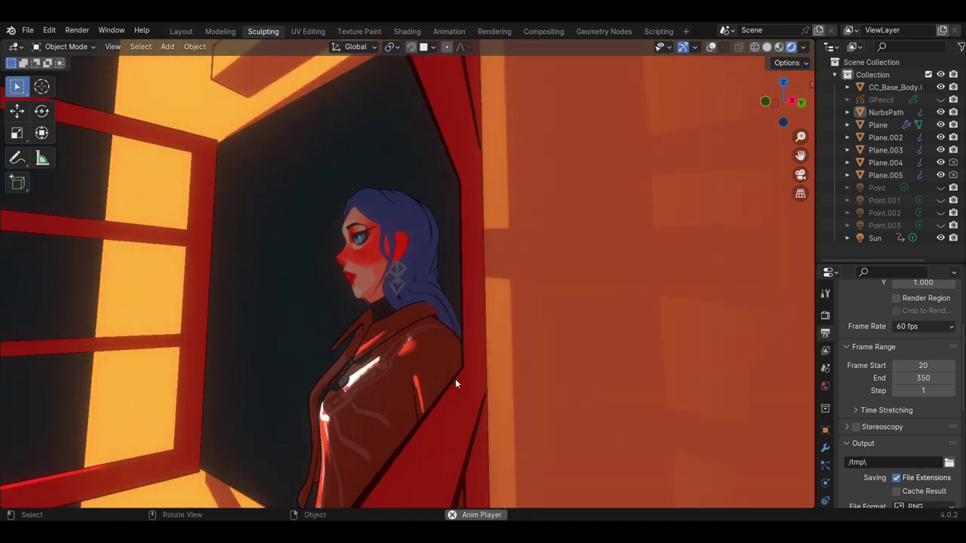
mouse_move(456, 383)
middle_down()
mouse_move(434, 387)
mouse_move(487, 382)
mouse_move(516, 399)
middle_up()
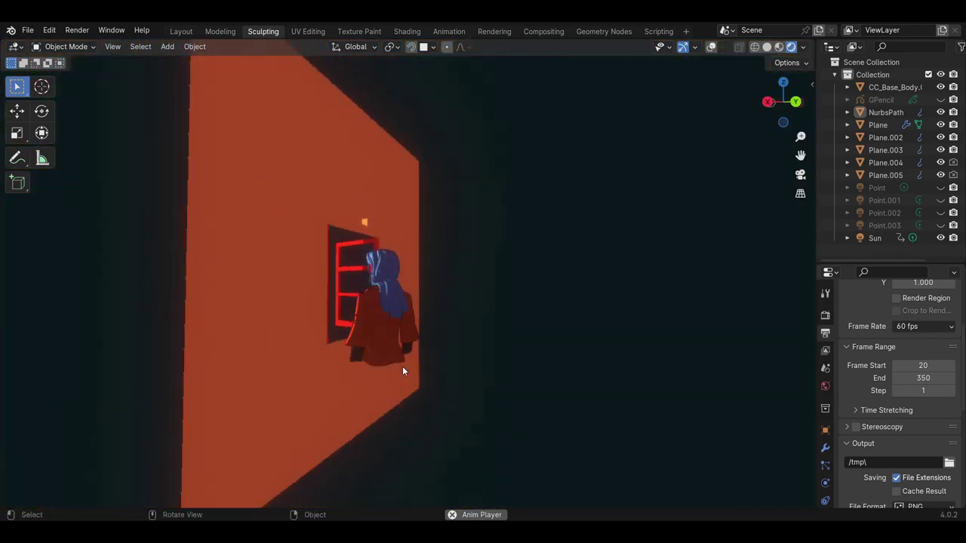
mouse_move(403, 370)
middle_down()
mouse_move(474, 382)
mouse_move(465, 401)
mouse_move(591, 397)
mouse_move(398, 392)
mouse_move(440, 397)
mouse_move(418, 393)
middle_up()
scroll(419, 393, up, 2)
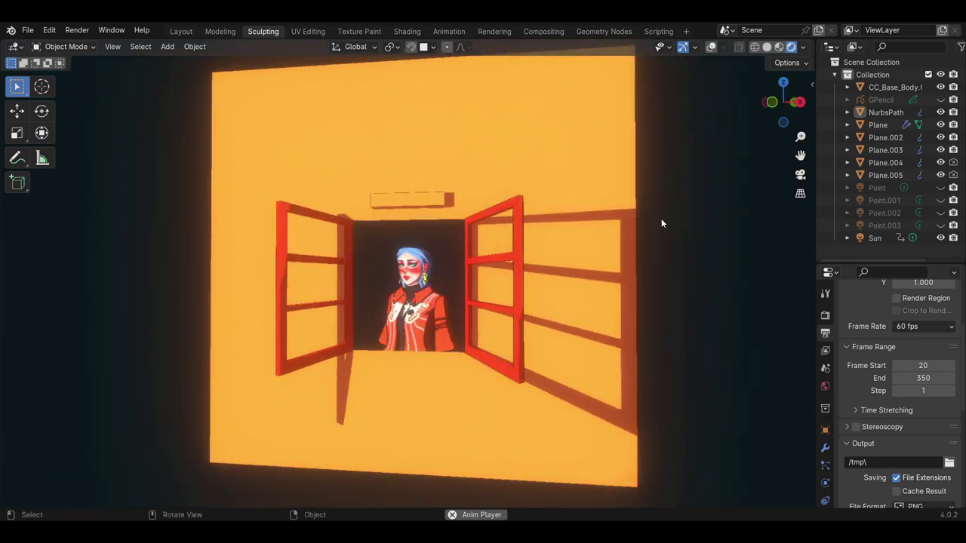
scroll(523, 301, down, 3)
middle_drag(618, 245, 618, 287)
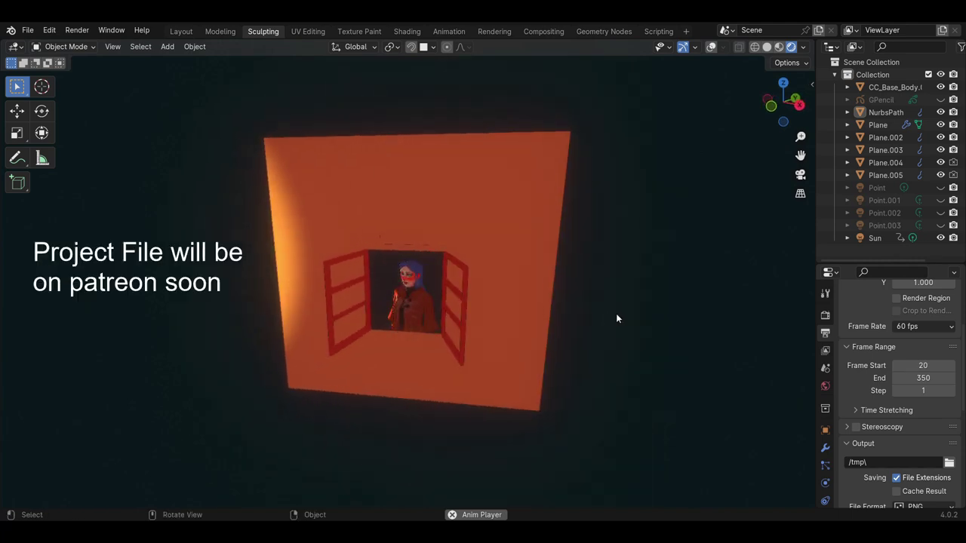
mouse_move(615, 313)
middle_down()
mouse_move(684, 255)
mouse_move(582, 298)
mouse_move(648, 284)
middle_up()
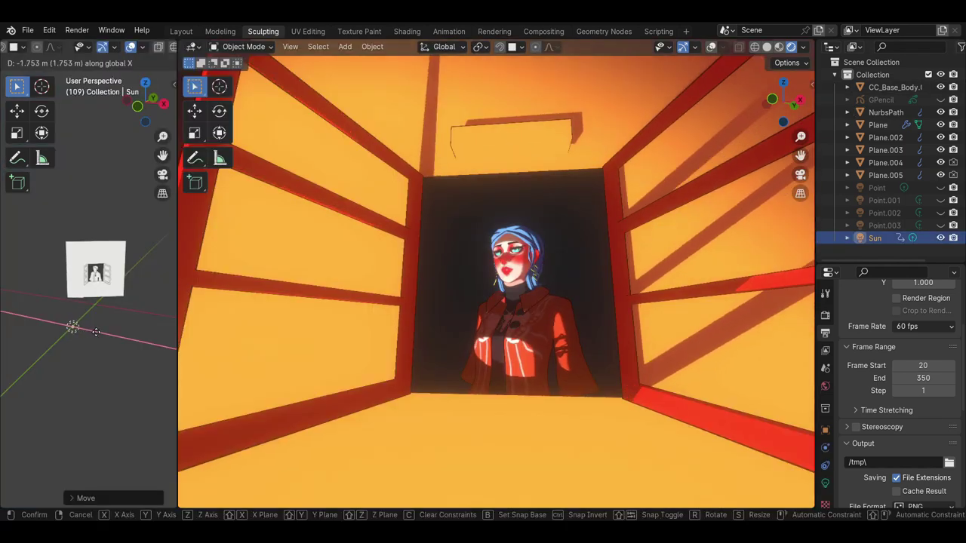
Move the sun light sideways to shift the shadows on the bust
drag(96, 332, 100, 332)
scroll(477, 323, up, 1)
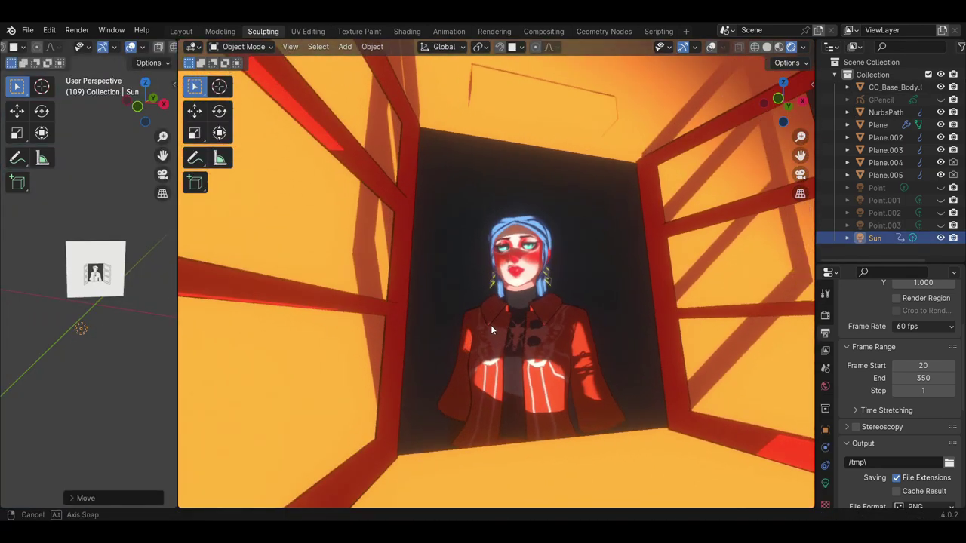
scroll(490, 324, up, 3)
scroll(473, 349, up, 4)
scroll(528, 341, down, 2)
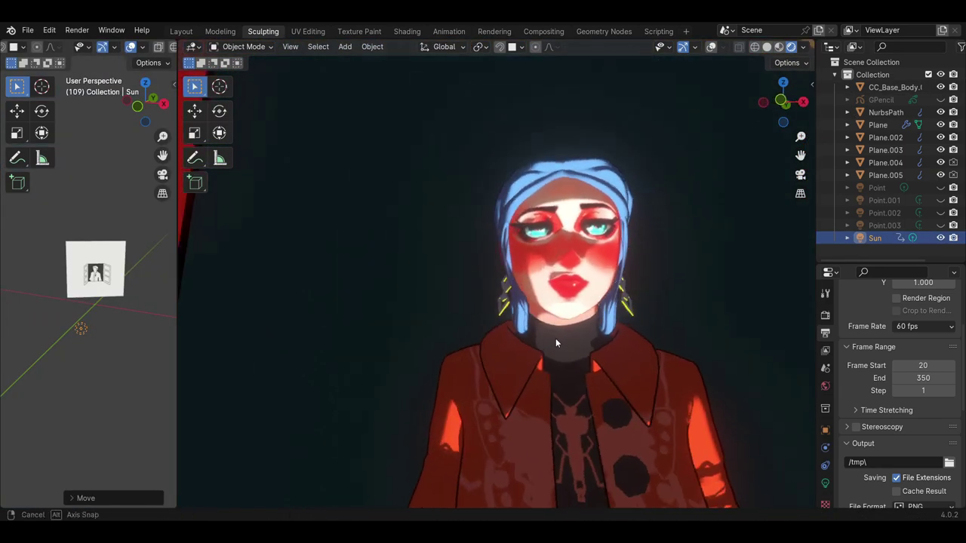
scroll(556, 338, down, 2)
scroll(531, 332, down, 1)
mouse_move(504, 338)
middle_down()
mouse_move(479, 338)
mouse_move(476, 325)
middle_up()
Move the sun light vertically along Z and close the small side viewport
key(g)
key(z)
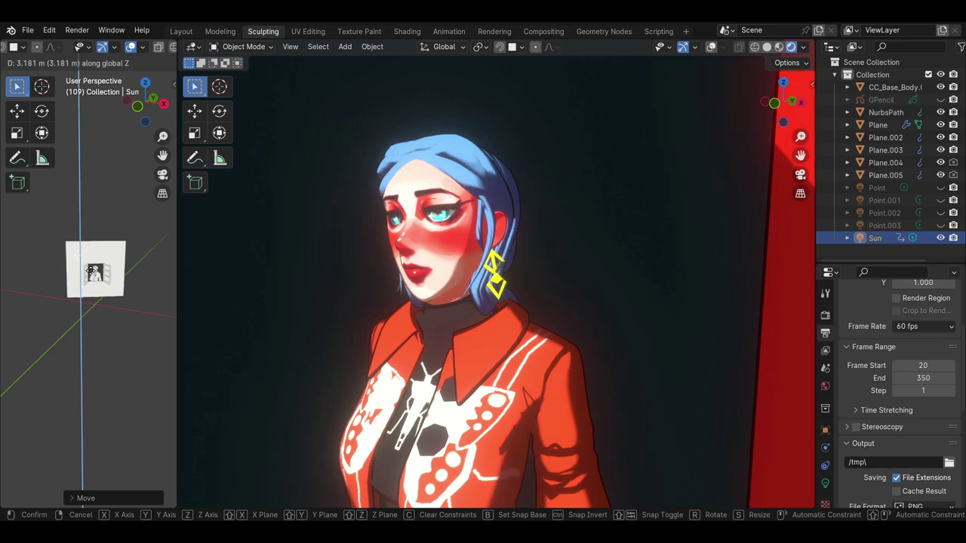
mouse_move(317, 305)
middle_down()
mouse_move(505, 306)
mouse_move(468, 303)
mouse_move(482, 292)
mouse_move(482, 304)
mouse_move(472, 301)
middle_up()
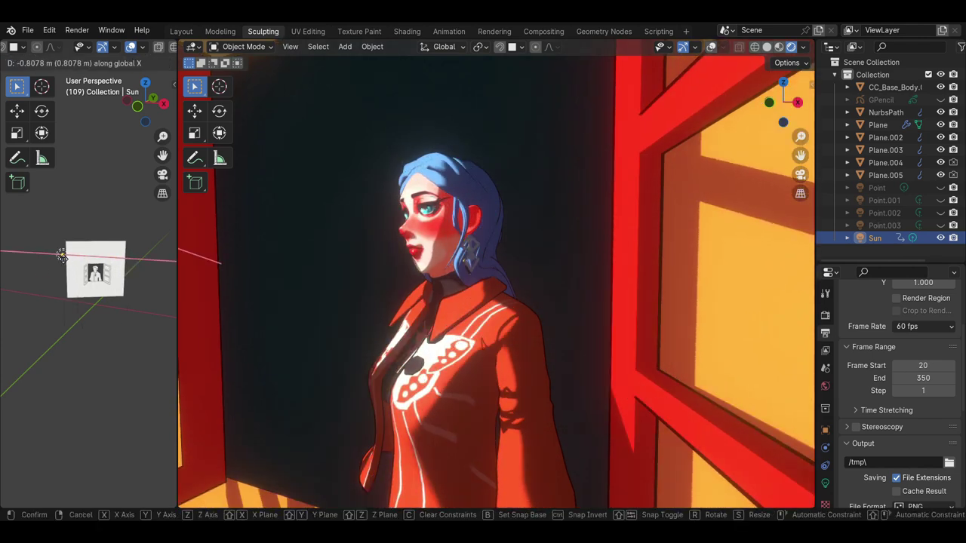
key(z)
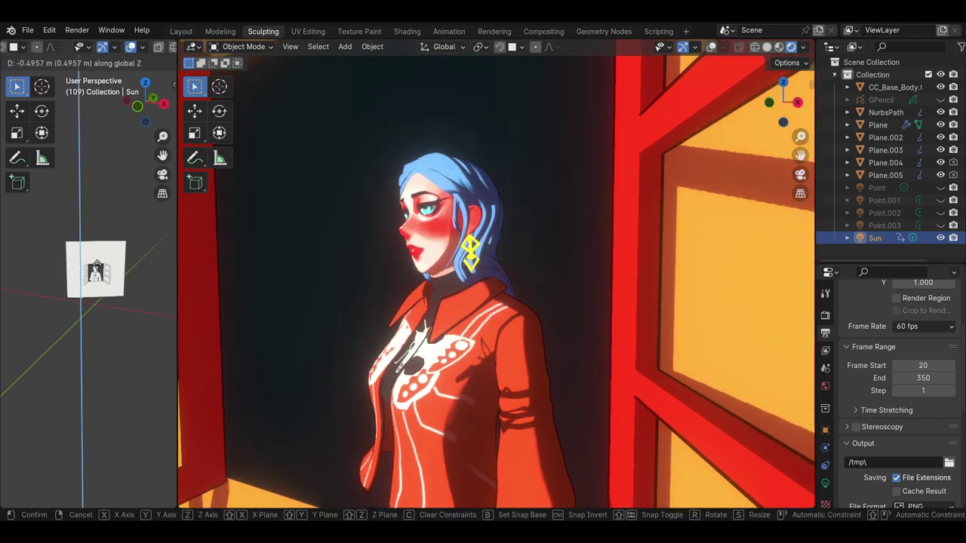
mouse_move(371, 291)
middle_down()
mouse_move(526, 301)
mouse_move(514, 300)
middle_up()
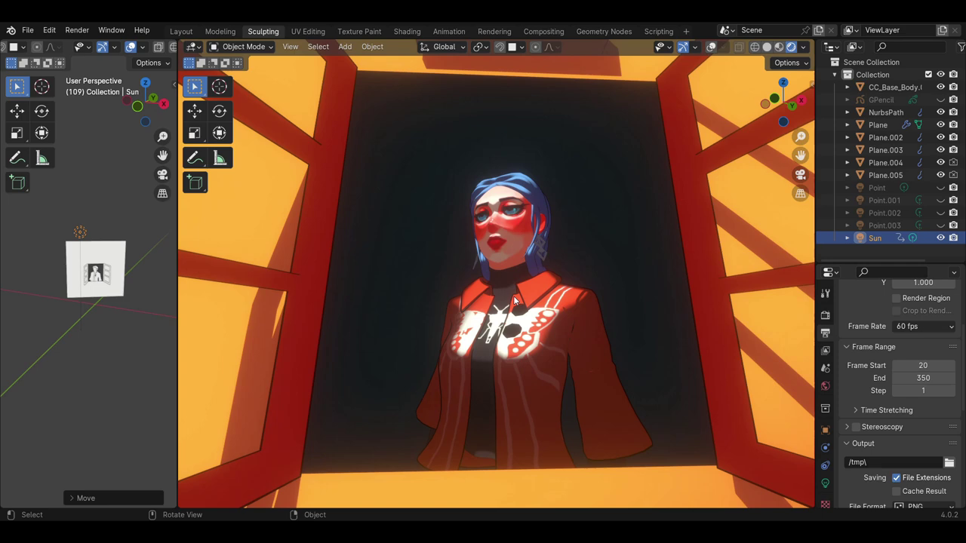
key(g)
key(z)
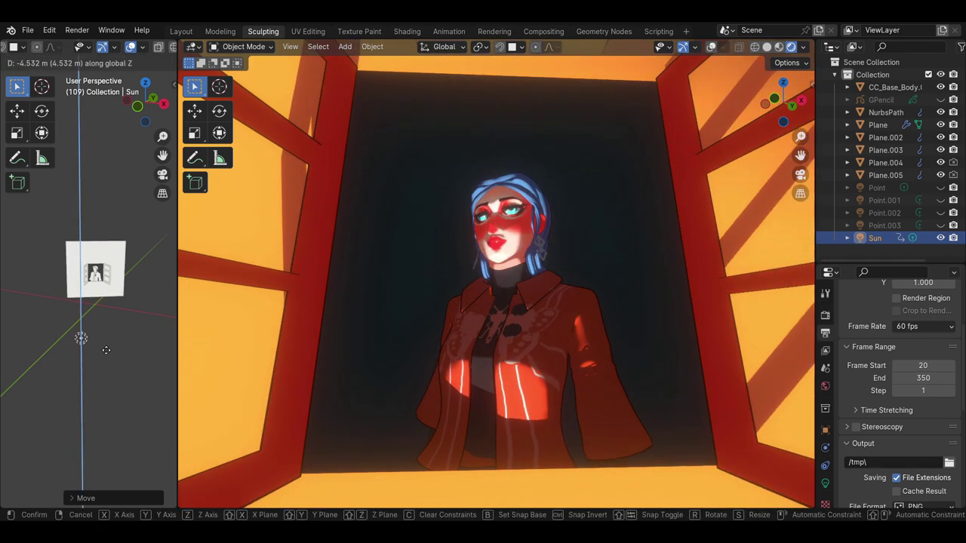
scroll(401, 272, up, 3)
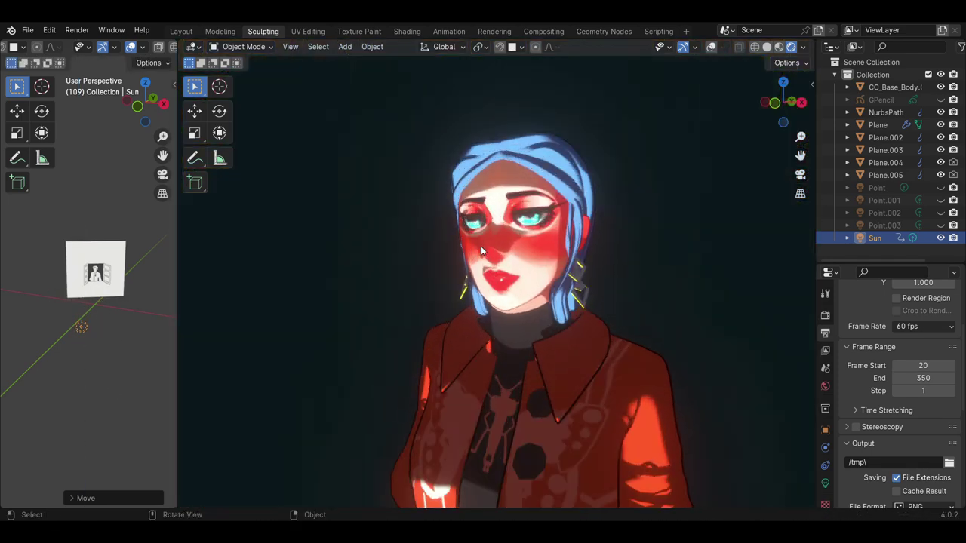
middle_drag(476, 246, 518, 257)
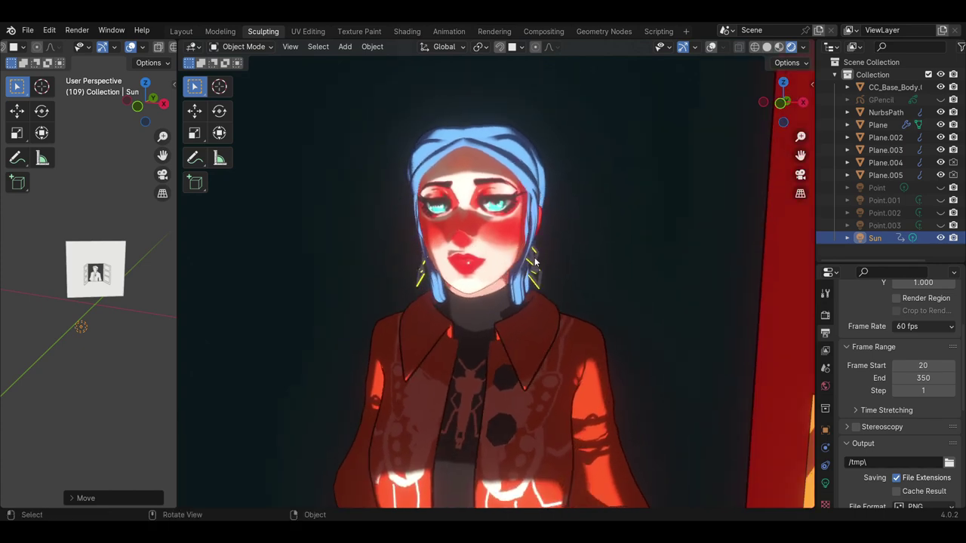
right_click(70, 60)
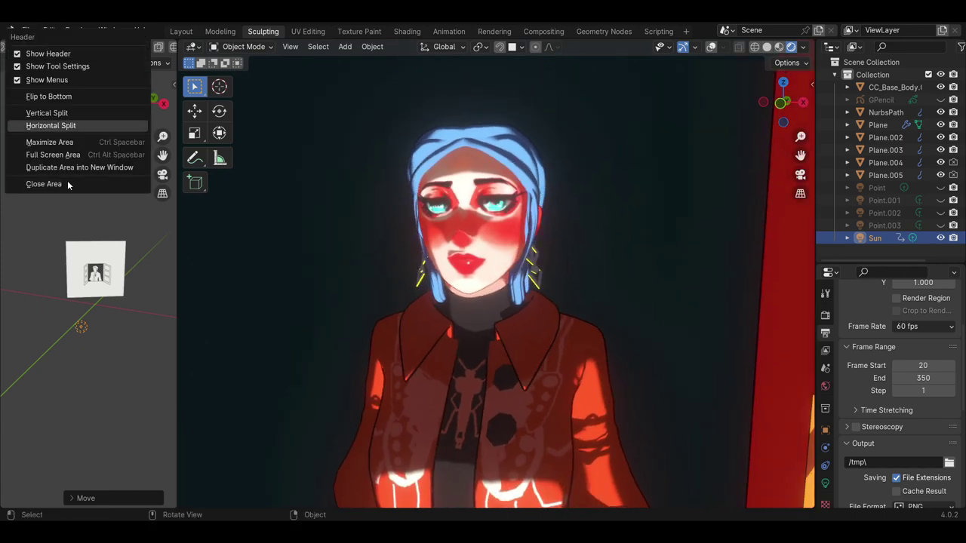
click(69, 181)
Slide the sun light along X from a side view and confirm its new position
middle_drag(362, 249, 829, 242)
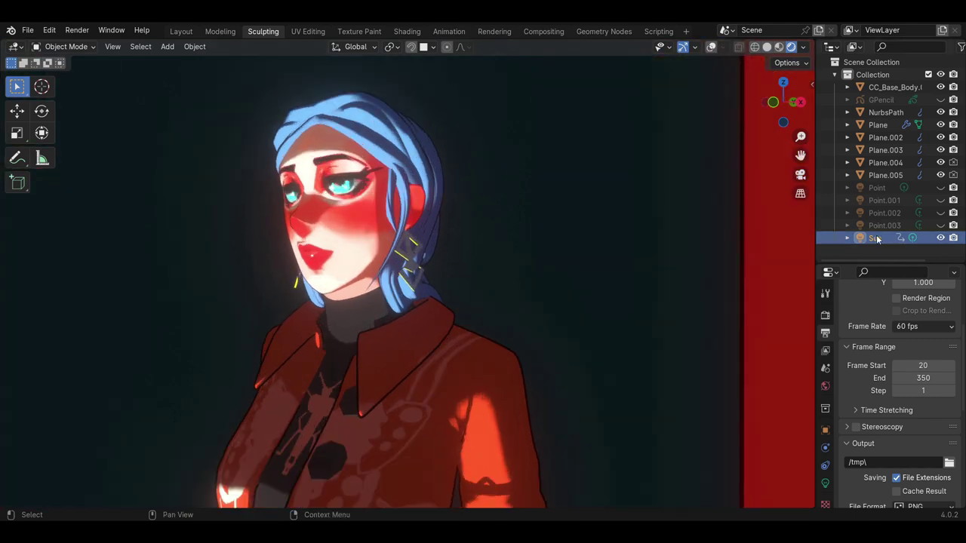
key(x)
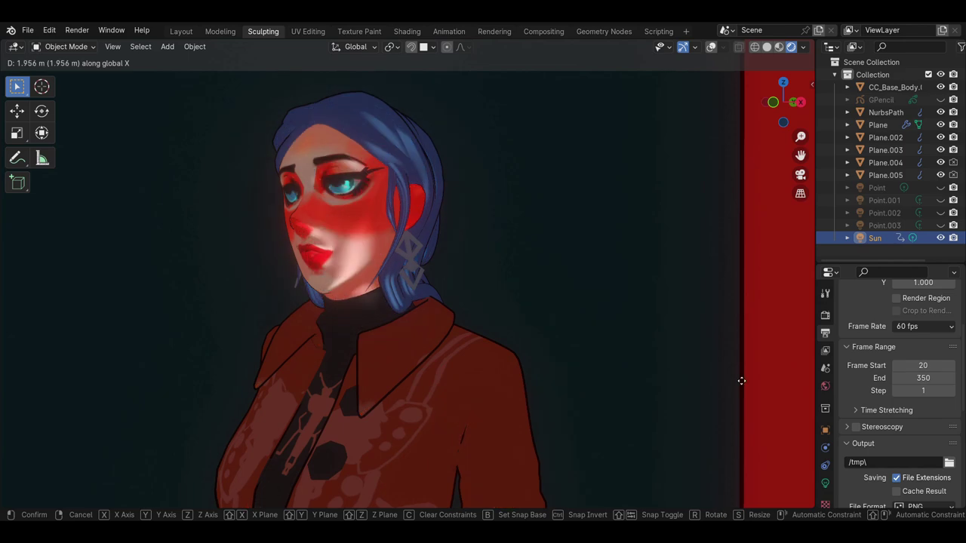
click(757, 338)
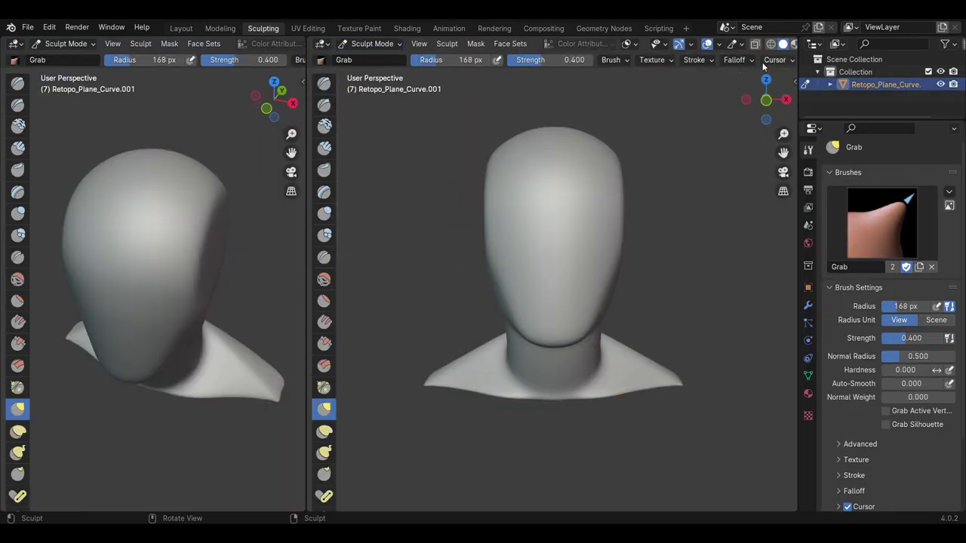
Sculpt a brow strip across the forehead and build up the nose with Clay Strips
mouse_move(637, 205)
middle_down()
mouse_move(538, 312)
mouse_move(571, 280)
middle_up()
scroll(571, 280, down, 3)
scroll(470, 253, up, 5)
mouse_move(471, 253)
middle_down()
mouse_move(593, 237)
mouse_move(543, 226)
middle_up()
scroll(543, 227, down, 3)
key(c)
drag(486, 226, 592, 226)
drag(520, 260, 517, 217)
scroll(517, 217, up, 3)
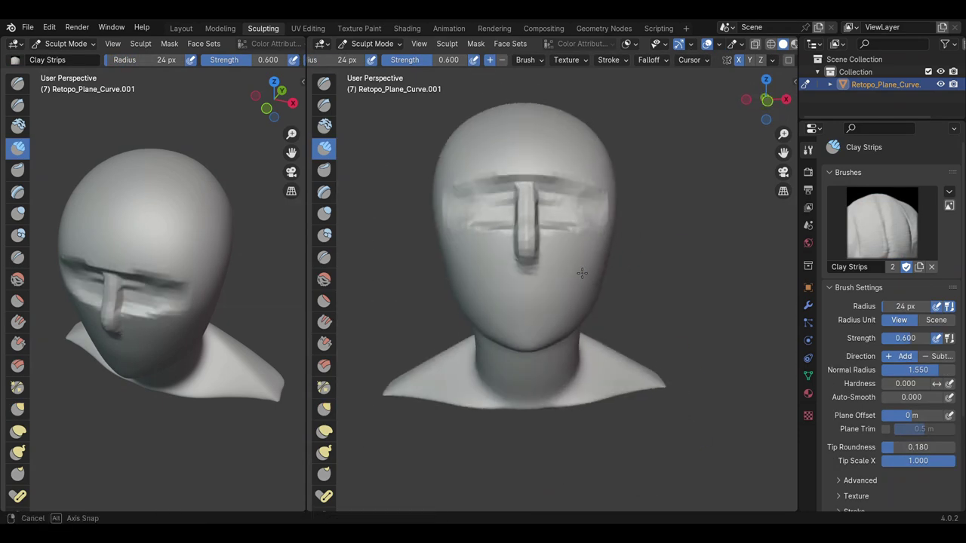
Pull the nose bridge into shape with a smaller Grab brush
key(g)
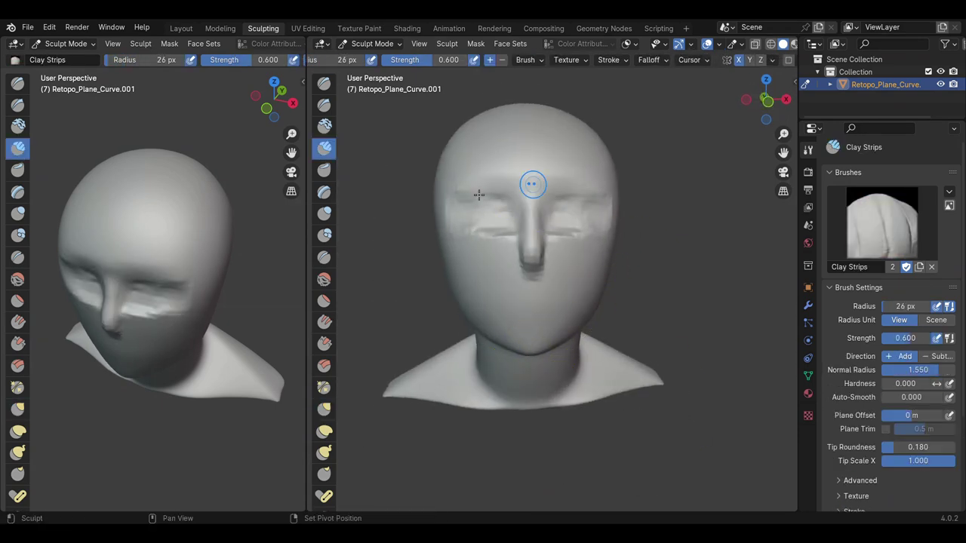
scroll(553, 262, up, 1)
key(g)
middle_drag(599, 230, 472, 170)
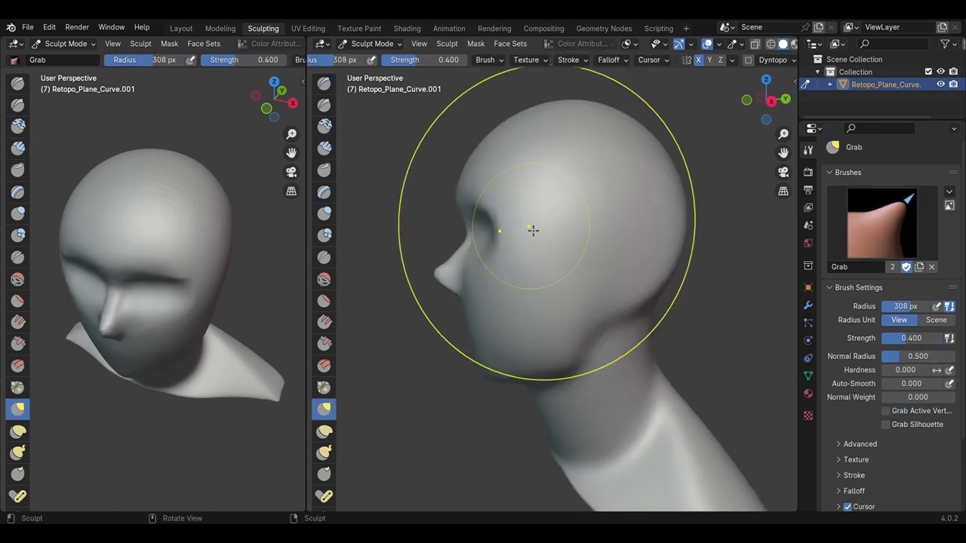
middle_drag(498, 268, 518, 340)
scroll(518, 340, up, 3)
key(f)
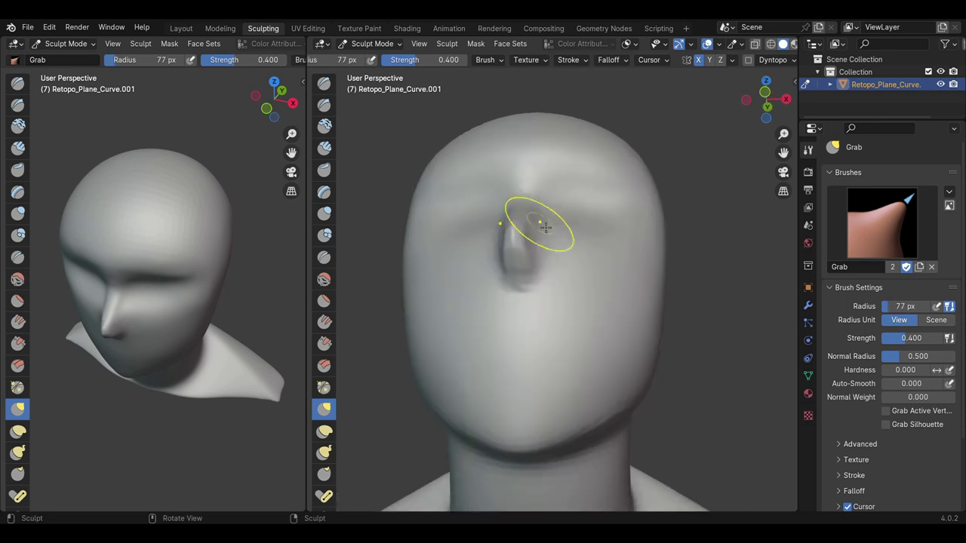
click(536, 209)
mouse_move(536, 209)
middle_down()
mouse_move(445, 290)
mouse_move(520, 290)
middle_up()
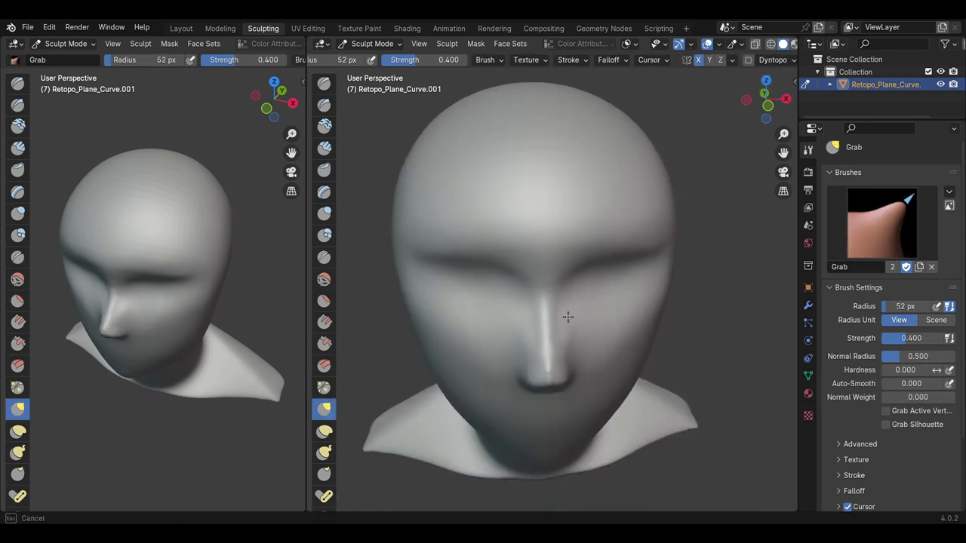
mouse_move(567, 317)
middle_down()
mouse_move(594, 326)
mouse_move(593, 345)
middle_up()
scroll(578, 327, up, 3)
Inflate the rounded top of the head, then switch to Draw Sharp and Clay Strips
key(f)
click(625, 280)
key(i)
middle_drag(625, 280, 541, 356)
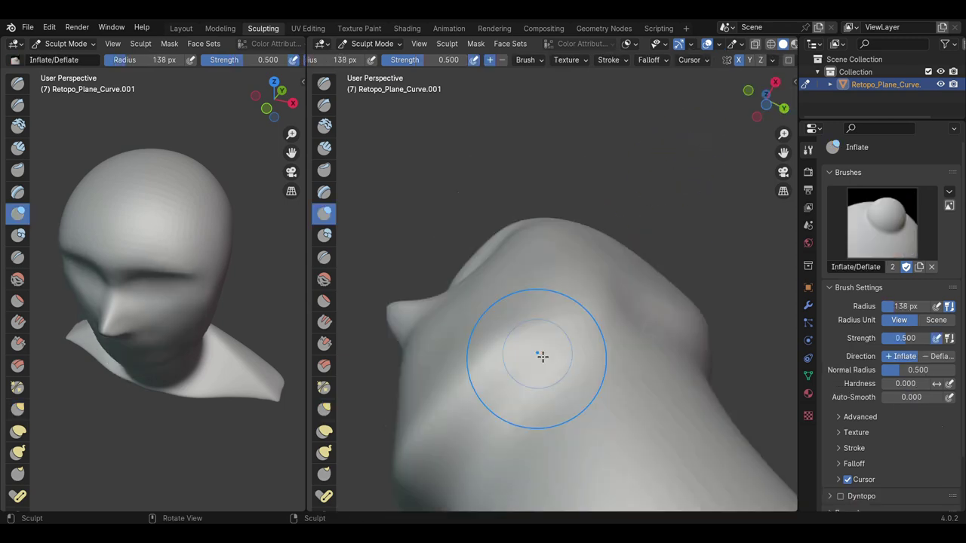
middle_drag(608, 312, 334, 243)
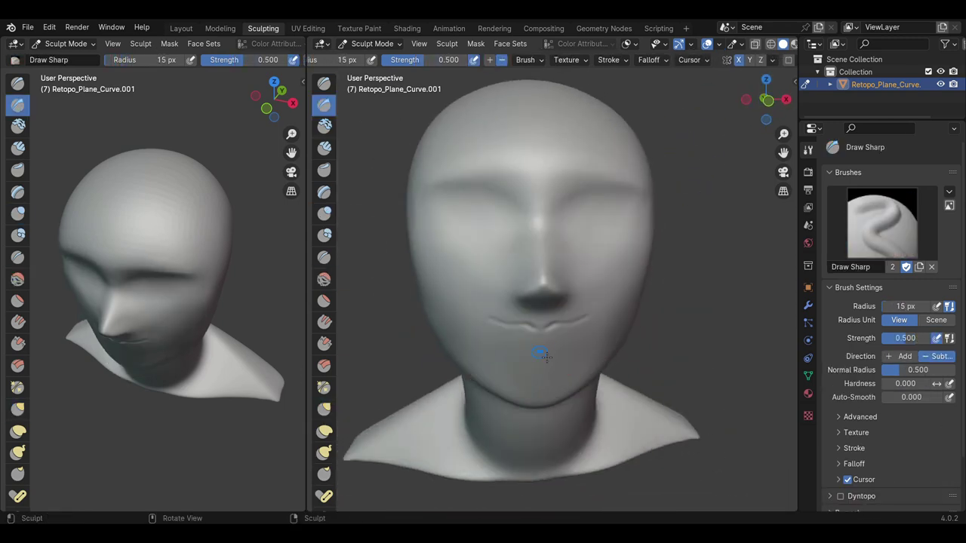
middle_drag(540, 355, 474, 207)
middle_drag(523, 229, 545, 329)
key(x)
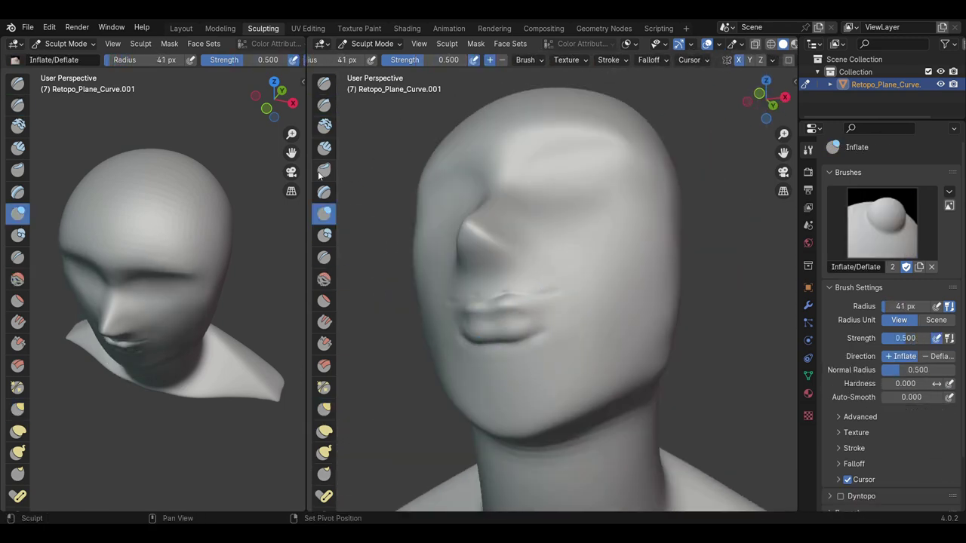
click(324, 147)
middle_drag(453, 249, 555, 323)
scroll(556, 344, down, 3)
Set the 0.009 m voxel remesh size and adjust the brush while viewing chin and nose profile
scroll(566, 411, down, 2)
key(r)
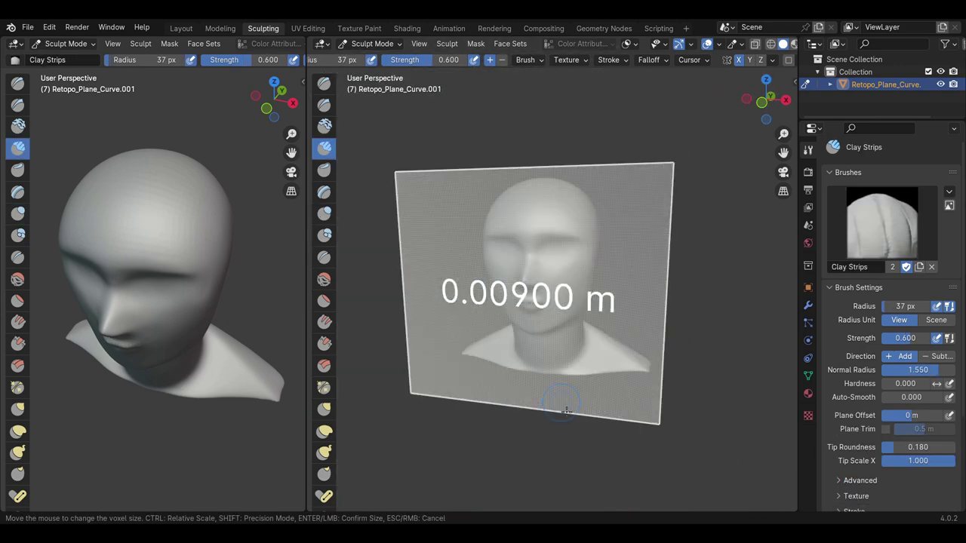
key(g)
scroll(549, 280, up, 5)
mouse_move(549, 281)
middle_down()
mouse_move(642, 209)
mouse_move(495, 323)
mouse_move(498, 282)
mouse_move(643, 273)
mouse_move(618, 339)
mouse_move(558, 335)
middle_up()
key(bracketleft)
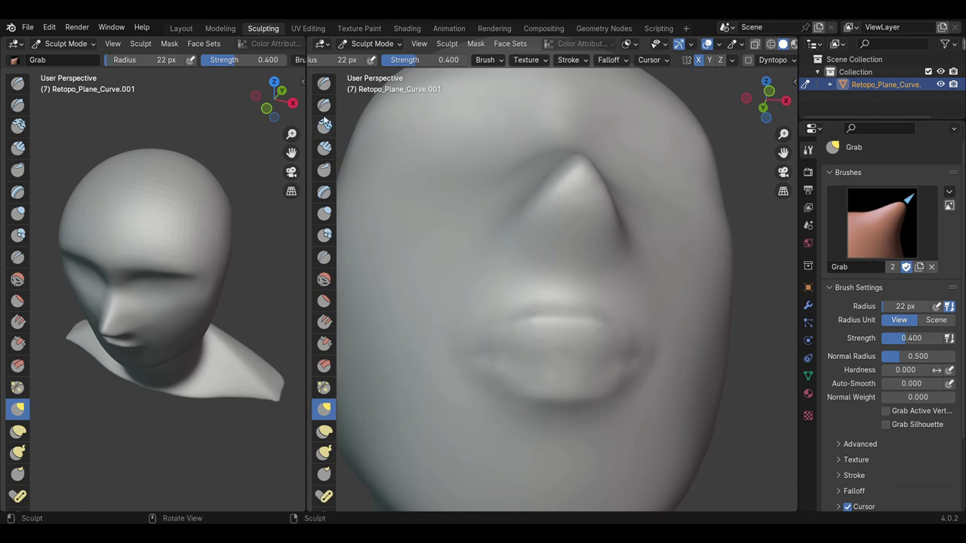
click(324, 104)
middle_drag(452, 332, 561, 332)
mouse_move(582, 400)
middle_down()
mouse_move(578, 287)
mouse_move(604, 241)
mouse_move(535, 356)
mouse_move(438, 324)
middle_up()
key(bracketright)
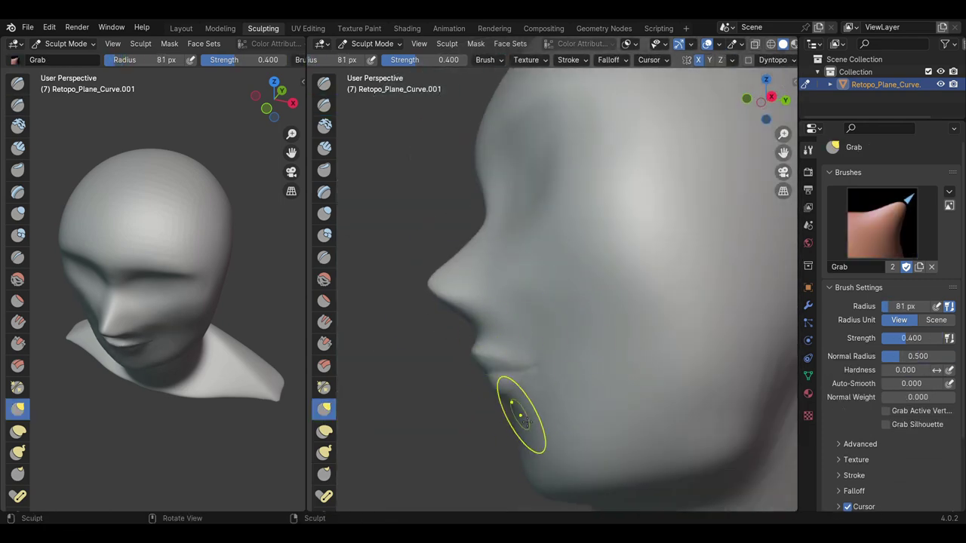
Cycle through Inflate, Grab, Snake Hook and Smooth brushes while orbiting the face
key(i)
middle_drag(519, 415, 610, 358)
scroll(624, 362, up, 4)
key(bracketleft)
key(bracketleft)
key(bracketleft)
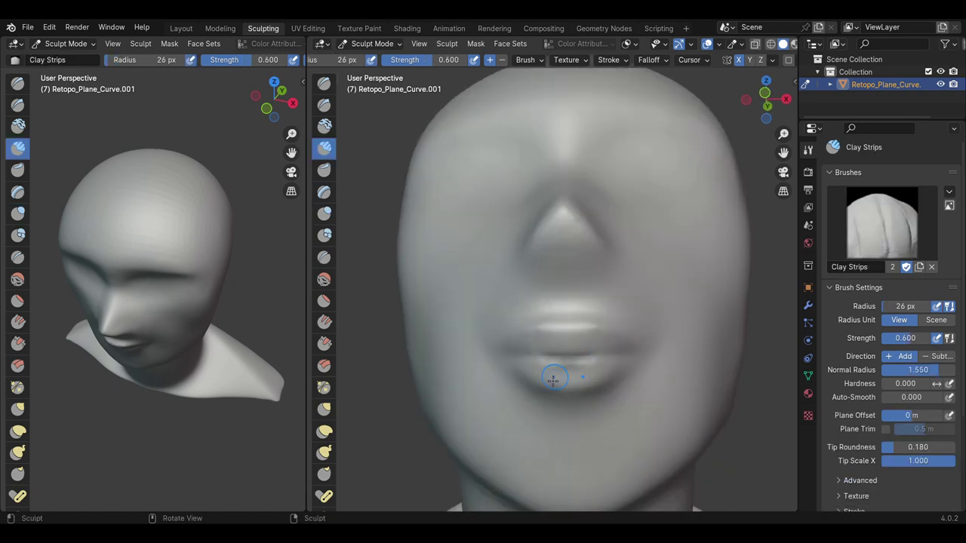
mouse_move(553, 379)
middle_down()
mouse_move(566, 280)
mouse_move(652, 337)
middle_up()
key(g)
scroll(653, 337, down, 2)
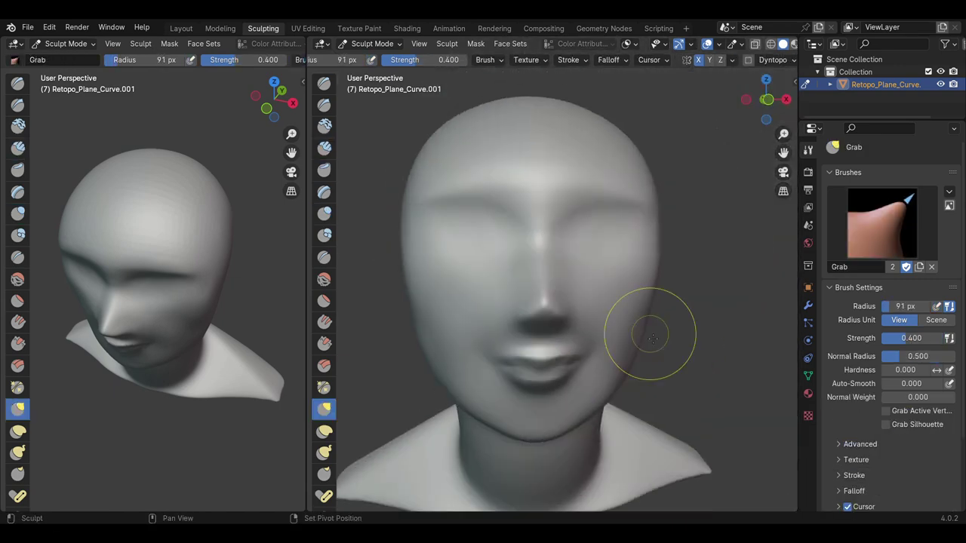
key(k)
scroll(604, 332, up, 3)
key(s)
scroll(556, 284, down, 3)
key(i)
mouse_move(573, 302)
middle_down()
mouse_move(617, 338)
mouse_move(601, 311)
middle_up()
Pull the cheek outward and shape the chin and jaw with Grab, smoothing between
key(g)
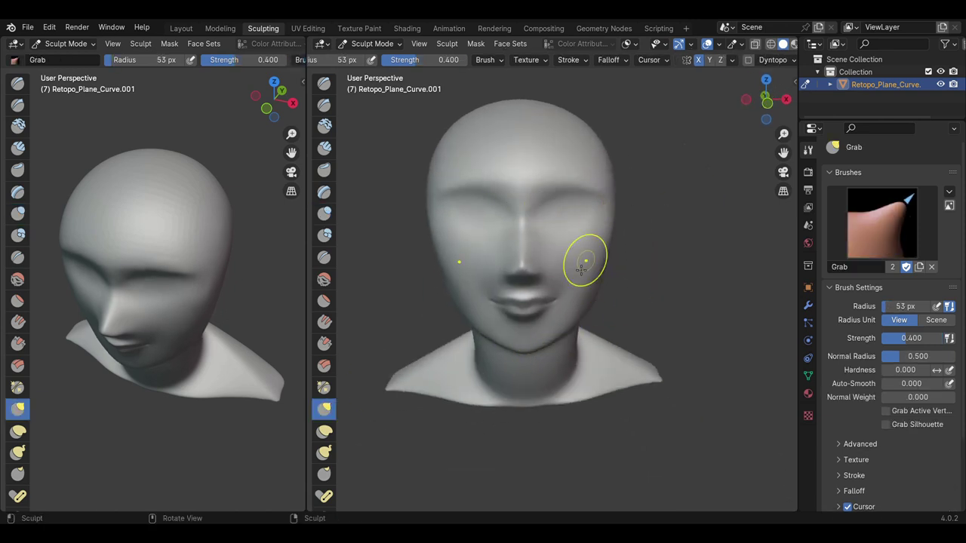
mouse_move(581, 269)
middle_down()
mouse_move(681, 334)
mouse_move(586, 415)
mouse_move(654, 349)
mouse_move(533, 255)
middle_up()
key(s)
key(g)
key(s)
key(g)
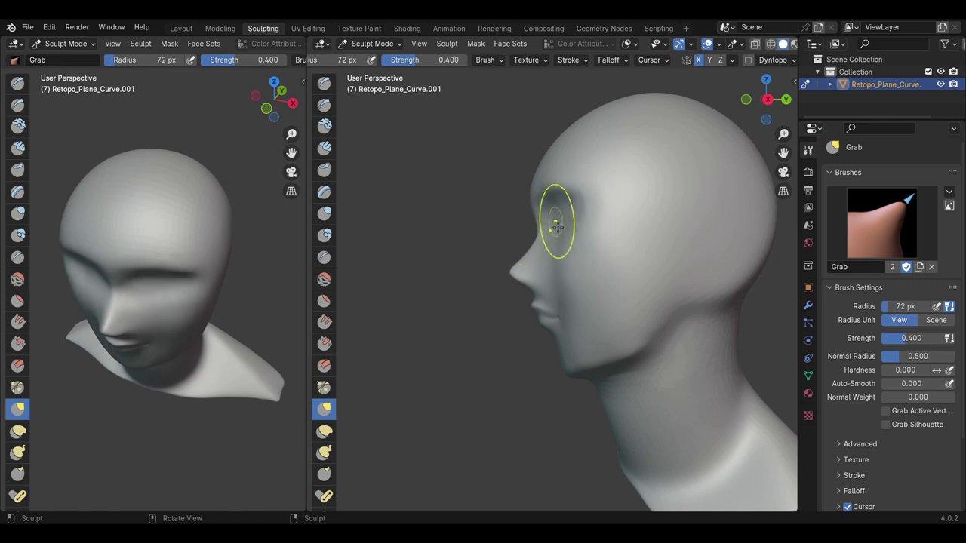
middle_drag(562, 381, 596, 299)
key(s)
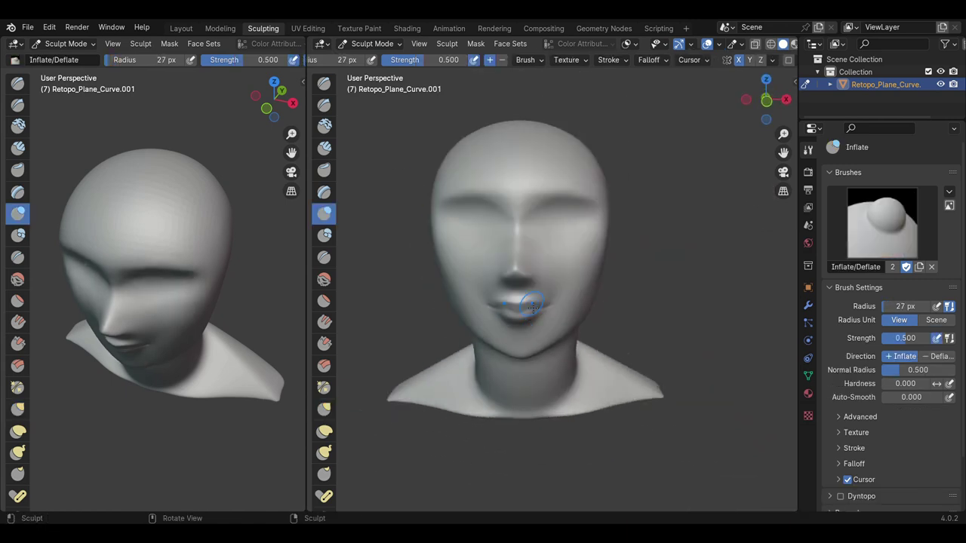
key(g)
mouse_move(618, 214)
middle_down()
mouse_move(539, 324)
mouse_move(635, 333)
mouse_move(593, 399)
middle_up()
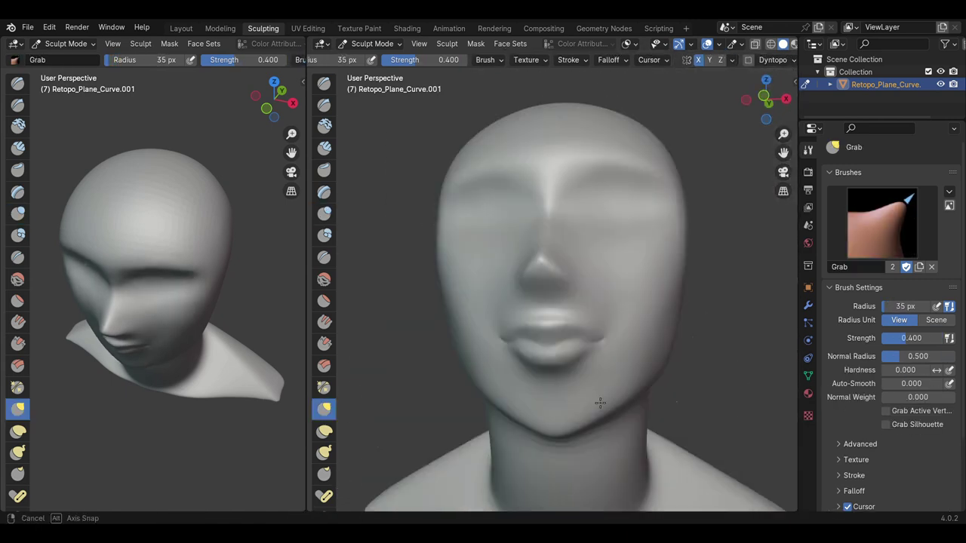
Pinch the crease between the lips and sharpen the mouth corner
key(p)
middle_drag(523, 255, 520, 384)
scroll(520, 385, down, 5)
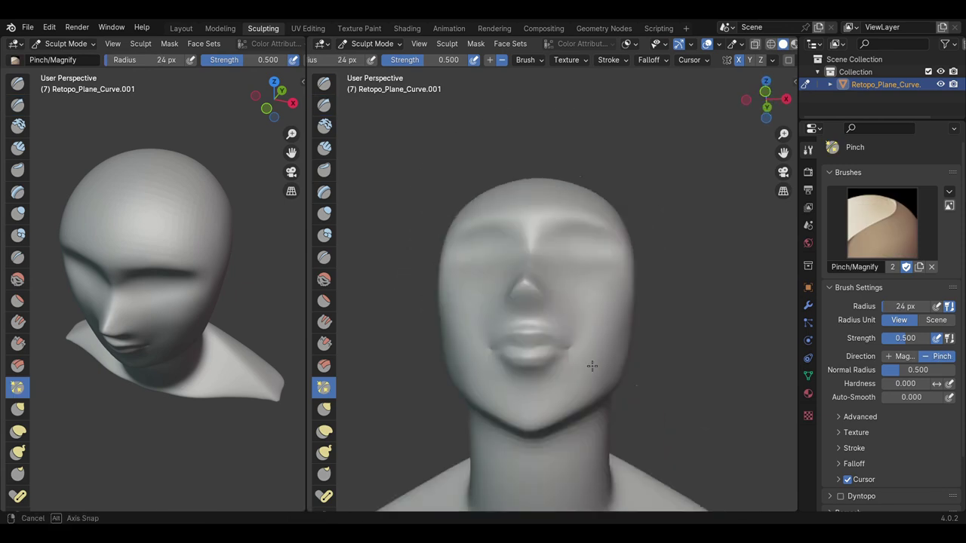
middle_drag(593, 367, 646, 325)
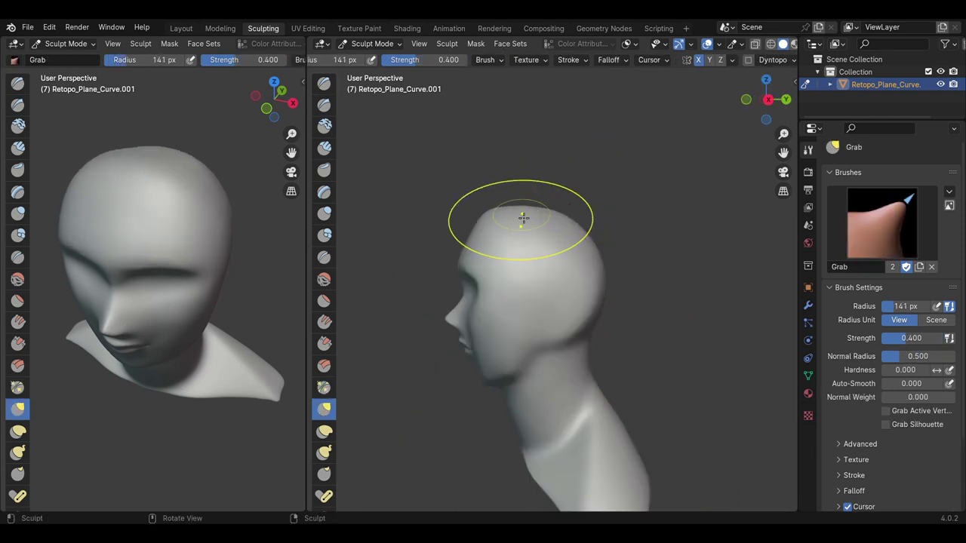
Round out the top of the skull with Grab, Inflate and Smooth brushes
key(s)
mouse_move(526, 123)
middle_down()
mouse_move(513, 188)
mouse_move(500, 189)
mouse_move(515, 225)
middle_up()
key(g)
key(i)
mouse_move(572, 375)
middle_down()
mouse_move(571, 313)
mouse_move(532, 341)
mouse_move(530, 300)
mouse_move(556, 384)
mouse_move(582, 366)
mouse_move(555, 351)
mouse_move(621, 286)
mouse_move(617, 386)
middle_up()
key(i)
key(g)
key(s)
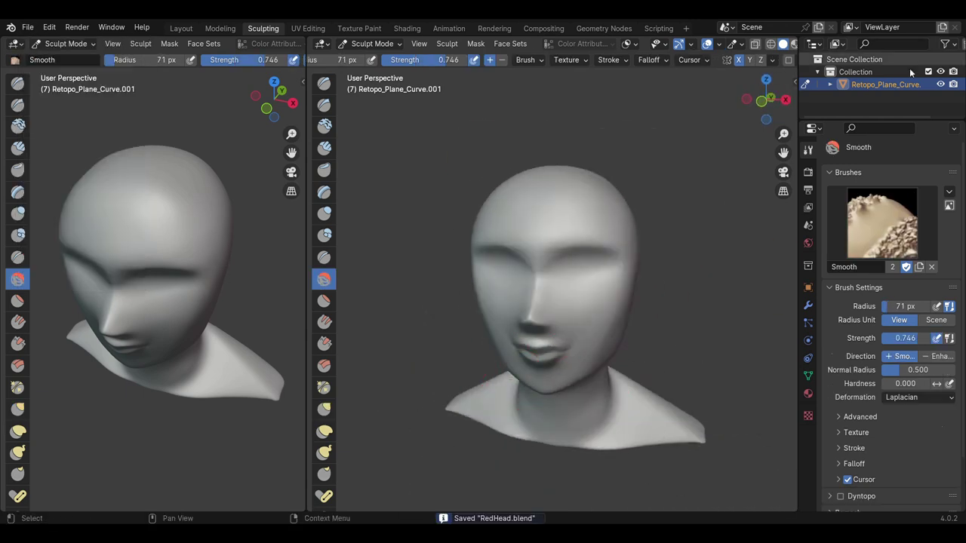
Carve the outlines of both eye sockets with Draw Sharp, then resize the brush
middle_drag(550, 302, 528, 286)
middle_drag(174, 286, 136, 272)
middle_drag(453, 227, 398, 177)
click(17, 104)
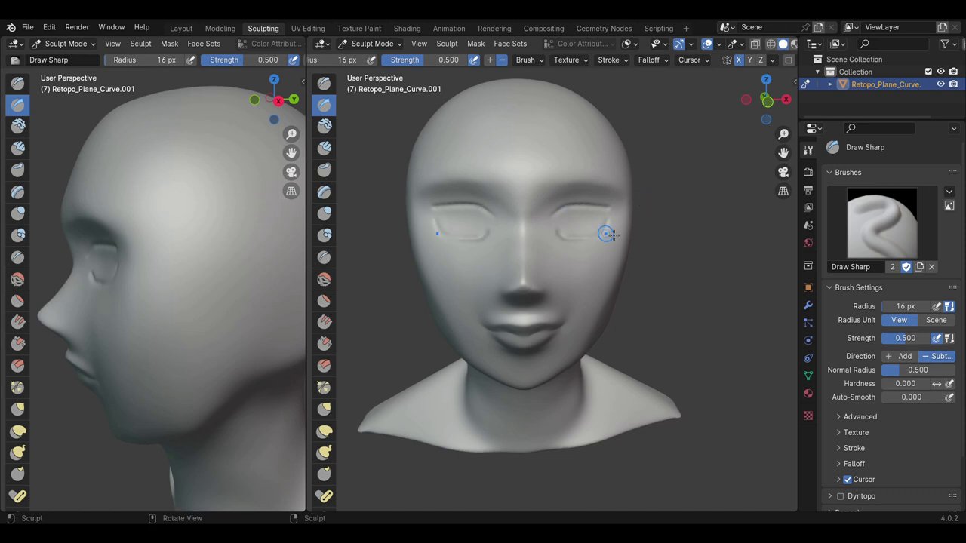
mouse_move(556, 249)
middle_down()
mouse_move(586, 222)
mouse_move(617, 270)
mouse_move(575, 272)
mouse_move(601, 234)
middle_up()
key(g)
key(f)
click(577, 267)
Puff up the upper eyelid with the Inflate brush
key(i)
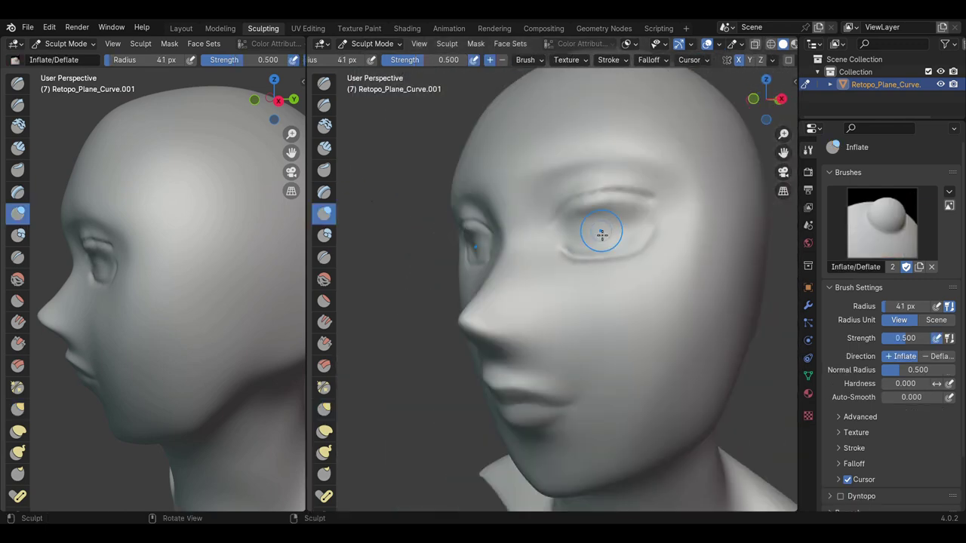
middle_drag(661, 217, 366, 270)
mouse_move(625, 203)
middle_down()
mouse_move(578, 227)
mouse_move(623, 216)
mouse_move(621, 243)
mouse_move(647, 259)
mouse_move(548, 250)
mouse_move(572, 218)
middle_up()
key(x)
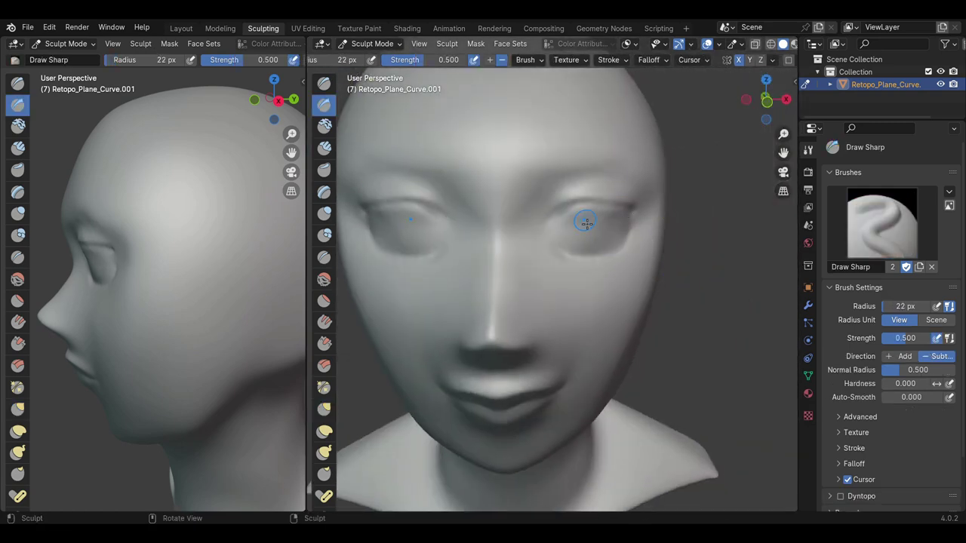
scroll(617, 197, down, 4)
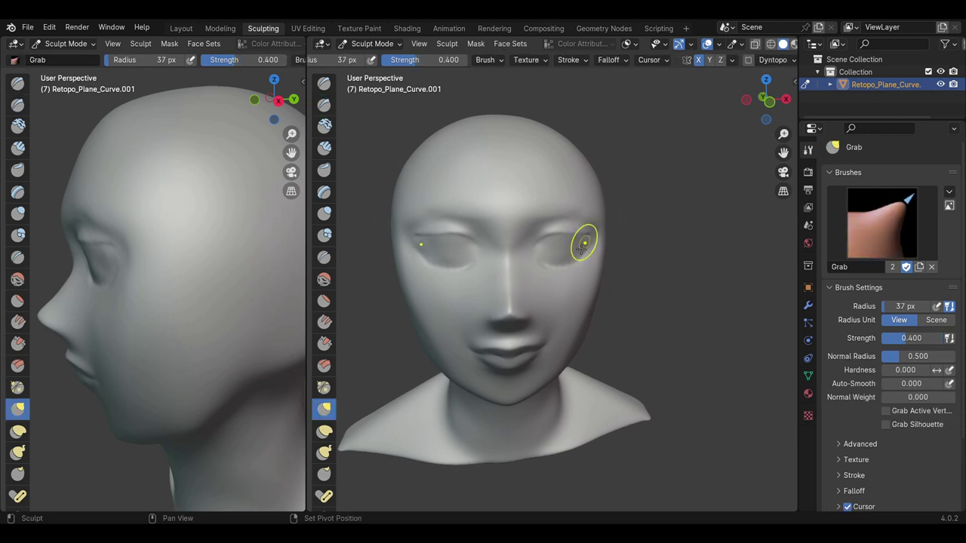
middle_drag(584, 243, 337, 234)
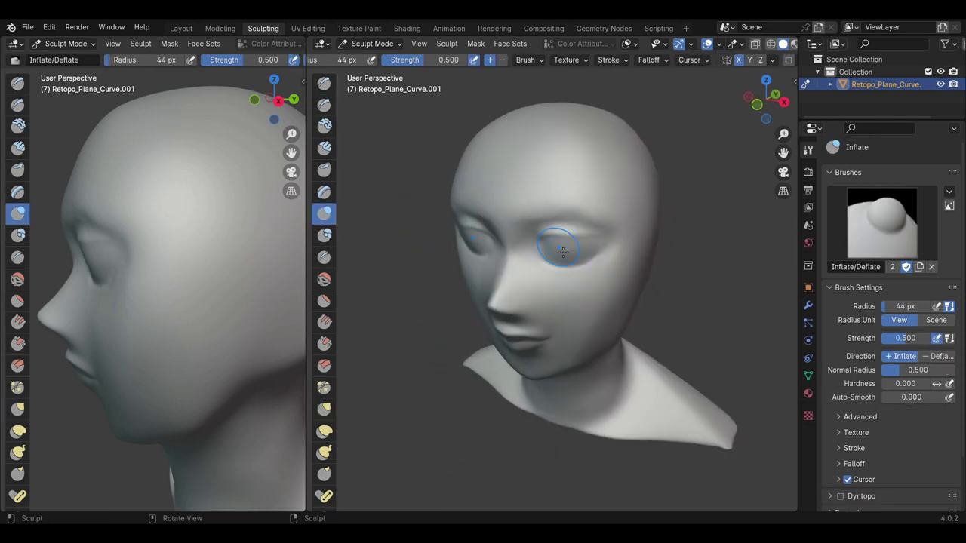
middle_drag(561, 251, 528, 226)
scroll(528, 227, up, 2)
Deepen the eye socket outline and extend the outer eye corner with Draw Sharp
click(325, 106)
middle_drag(652, 227, 581, 256)
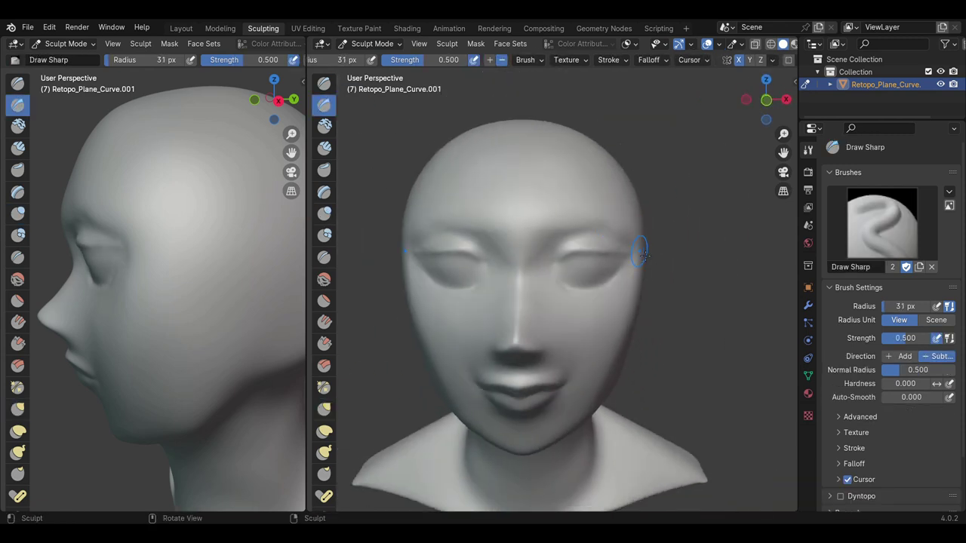
middle_drag(642, 268, 522, 295)
scroll(523, 295, up, 2)
Pinch the eyelid crease and soften the crease above the eye
key(g)
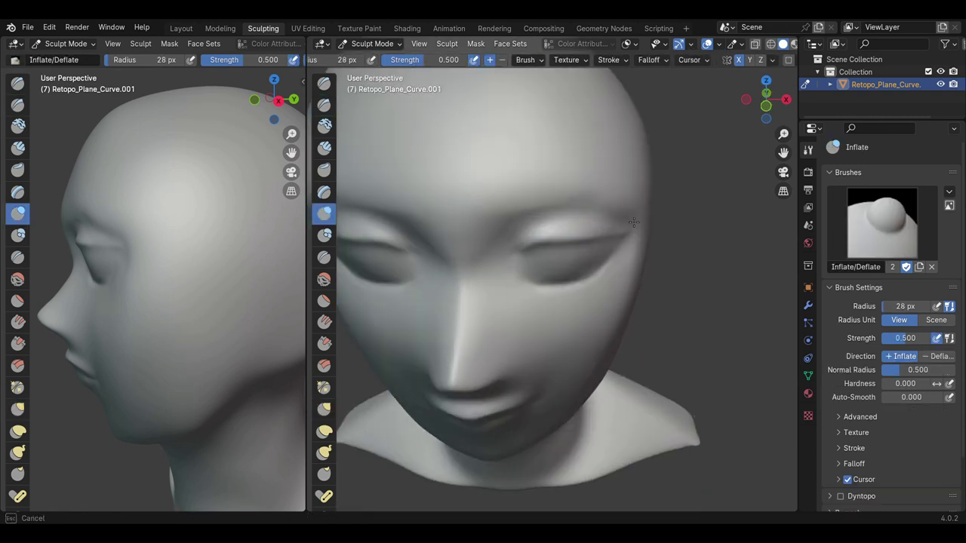
middle_drag(634, 222, 586, 205)
scroll(508, 286, up, 2)
key(p)
middle_drag(507, 239, 626, 232)
key(g)
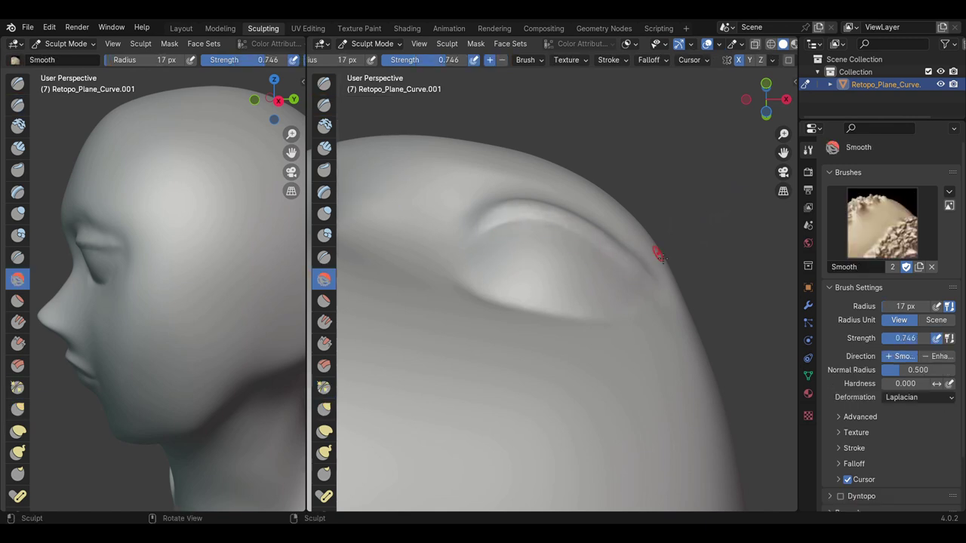
middle_drag(659, 255, 569, 197)
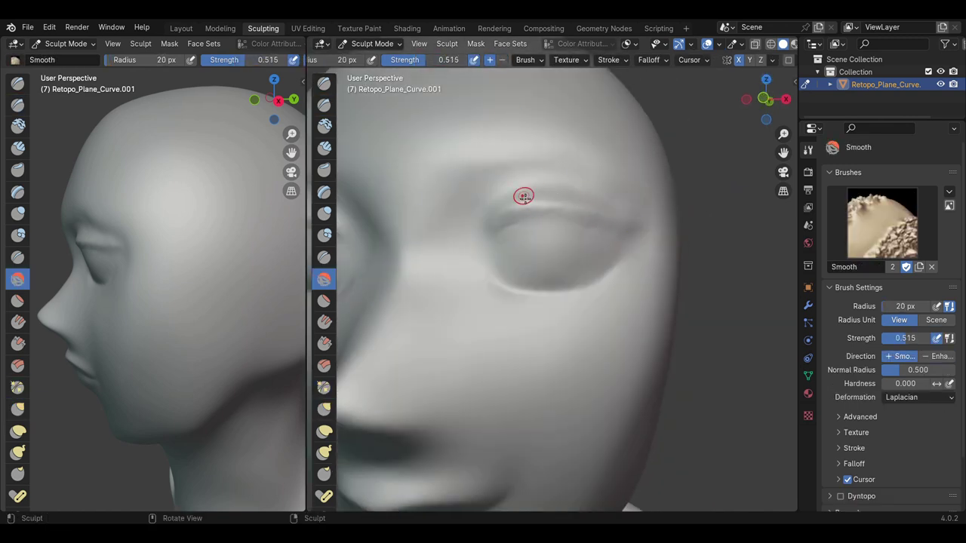
scroll(527, 232, down, 5)
mouse_move(521, 329)
middle_down()
mouse_move(610, 249)
mouse_move(551, 260)
mouse_move(557, 214)
middle_up()
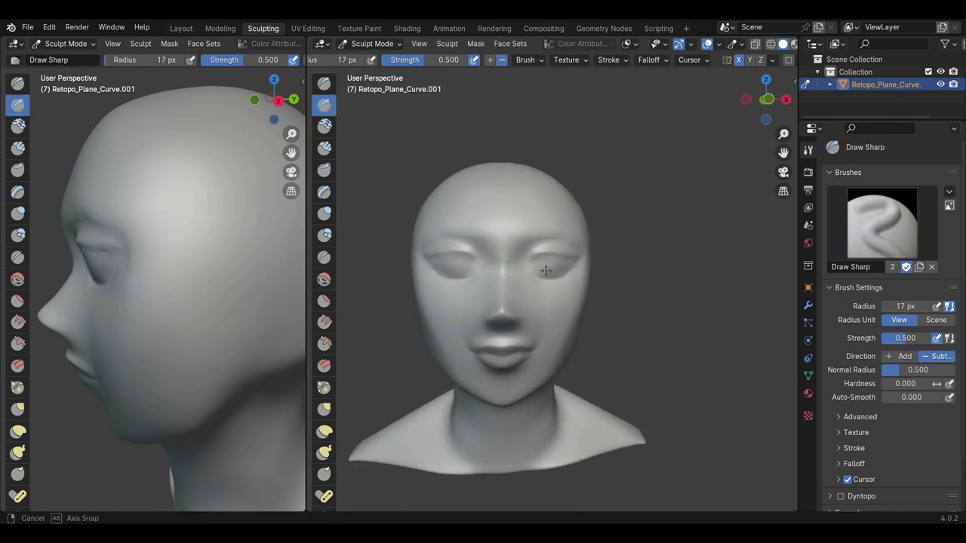
Lift the brow above the eye with a slightly larger Grab brush
key(bracketright)
key(bracketright)
key(bracketright)
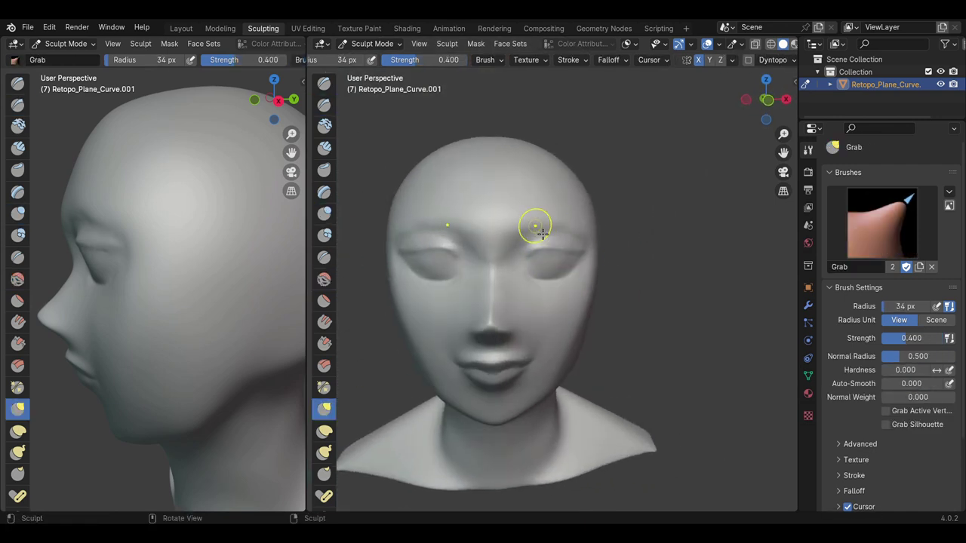
key(bracketright)
key(bracketright)
mouse_move(550, 238)
middle_down()
mouse_move(549, 247)
mouse_move(562, 208)
mouse_move(556, 226)
mouse_move(507, 129)
mouse_move(576, 194)
mouse_move(538, 294)
mouse_move(577, 286)
mouse_move(592, 258)
mouse_move(562, 265)
mouse_move(621, 189)
middle_up()
key(bracketleft)
key(bracketleft)
key(bracketright)
key(bracketright)
key(bracketright)
Smooth the rim of the eye socket with a smaller brush radius
key(i)
scroll(616, 248, up, 2)
scroll(616, 248, down, 2)
scroll(620, 210, down, 1)
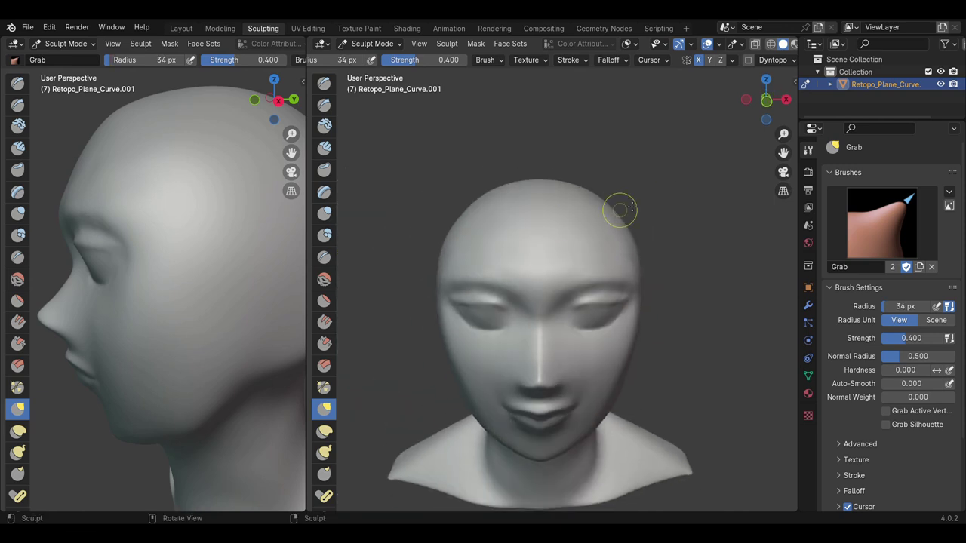
click(551, 294)
scroll(558, 305, up, 1)
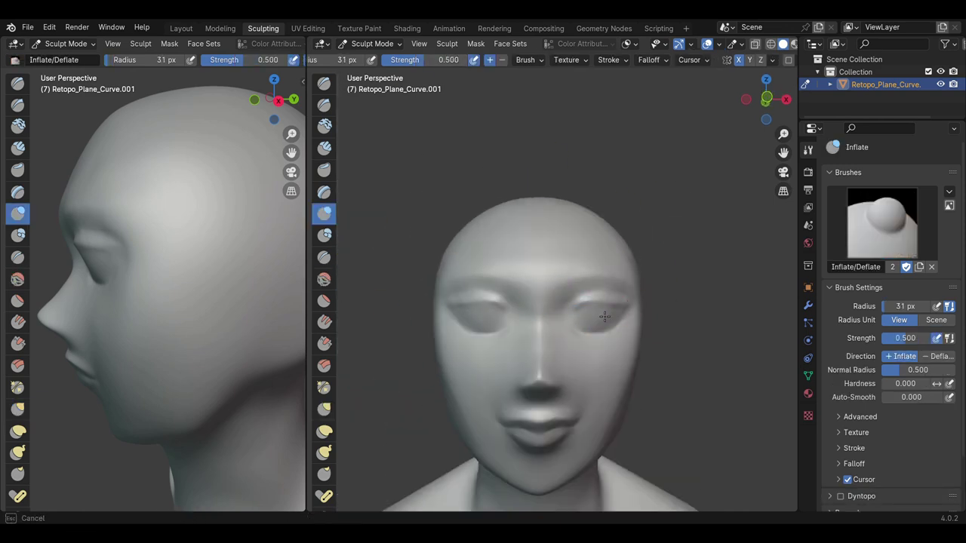
scroll(553, 265, up, 3)
key(s)
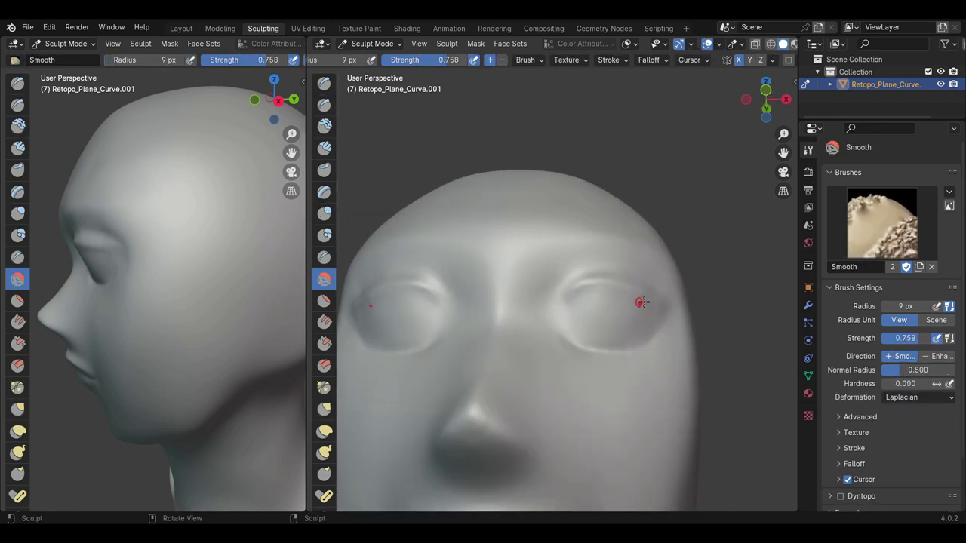
middle_drag(640, 297, 593, 260)
scroll(616, 290, down, 4)
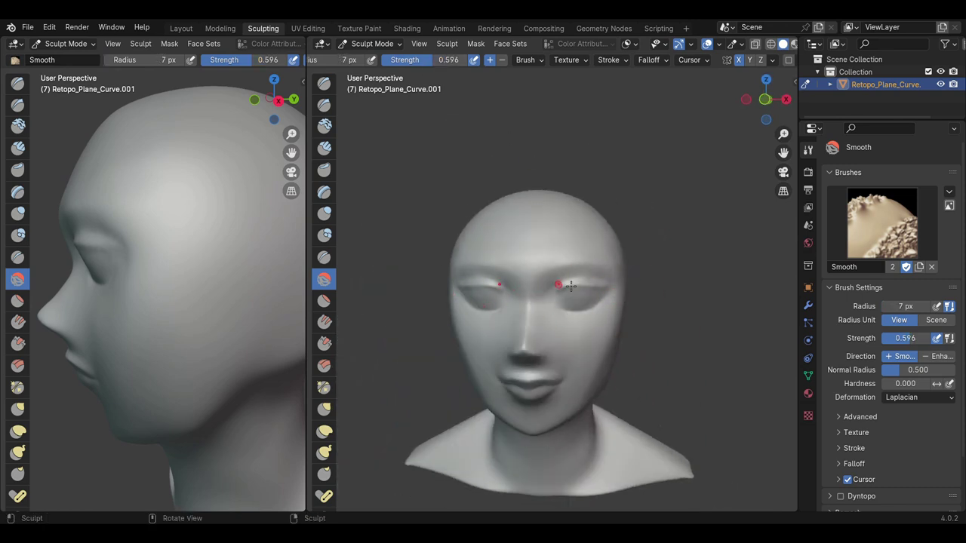
scroll(620, 276, up, 3)
scroll(611, 338, down, 3)
Cycle through Grab, Smooth and Inflate brushes while checking the cheek from below
mouse_move(612, 338)
middle_down()
mouse_move(534, 408)
mouse_move(528, 355)
mouse_move(543, 366)
mouse_move(625, 276)
mouse_move(624, 313)
middle_up()
key(g)
key(s)
key(i)
scroll(624, 313, up, 3)
scroll(570, 368, down, 3)
middle_drag(570, 368, 619, 306)
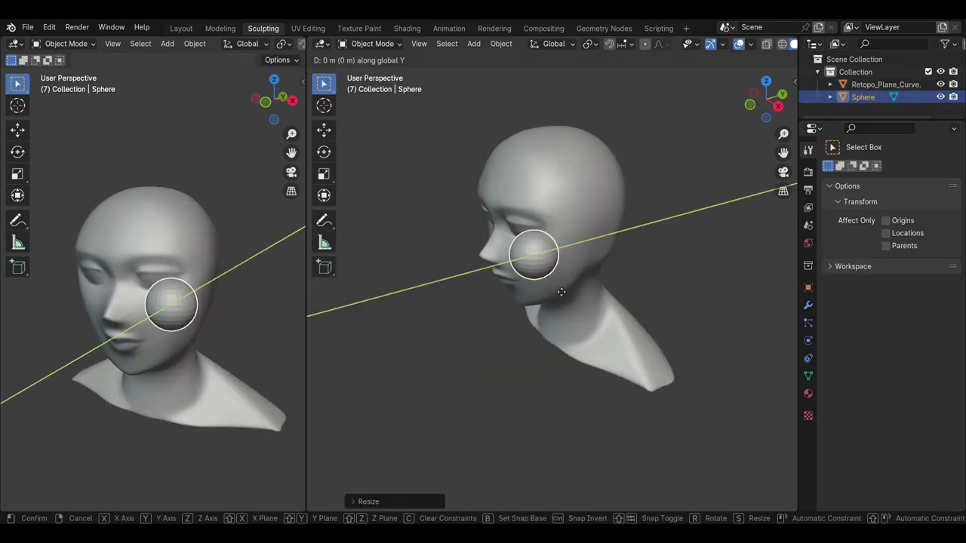
Put the ear sphere into Sculpt Mode and remesh it with a set voxel size
click(372, 43)
click(375, 84)
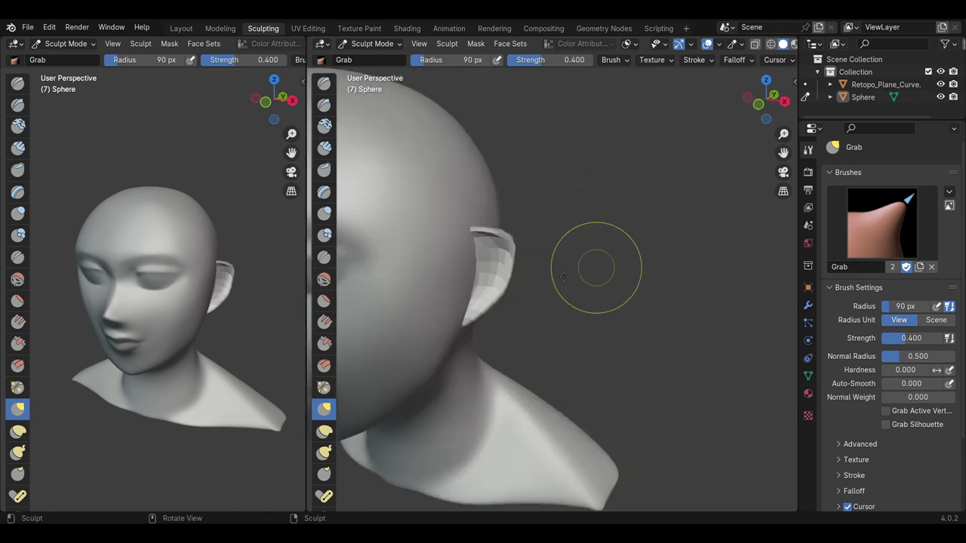
key(r)
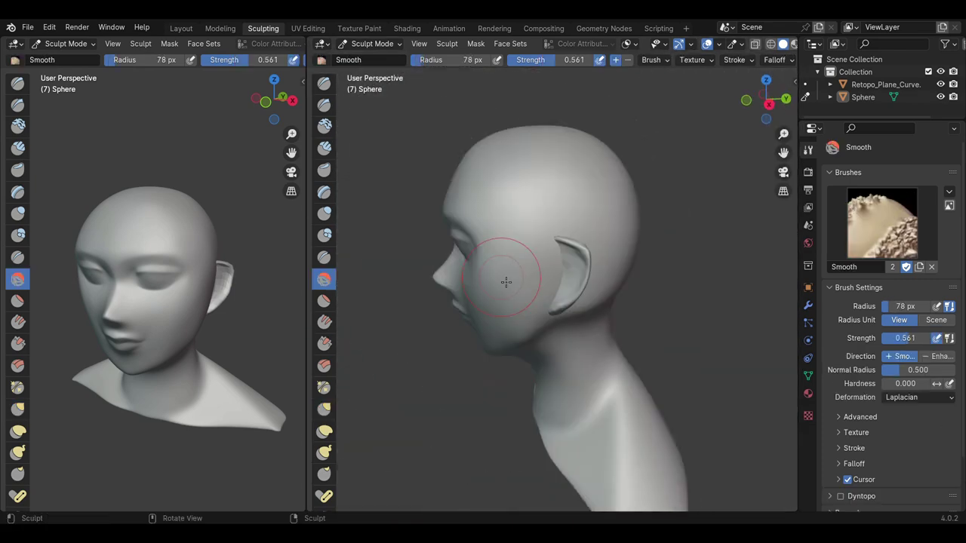
mouse_move(479, 337)
middle_down()
mouse_move(497, 318)
mouse_move(513, 355)
middle_up()
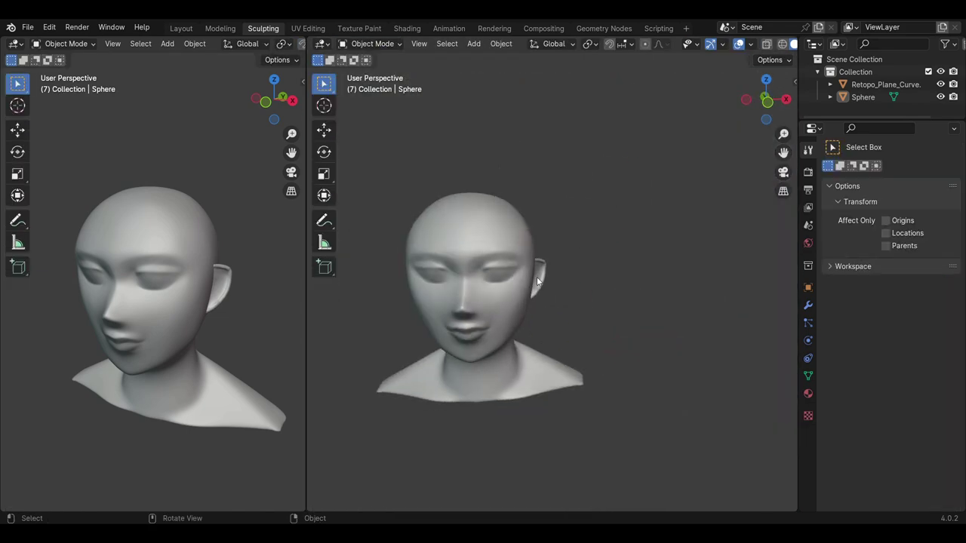
Reposition eye-ring vertices, pulling one to the inner eye corner and onto the eyelid edge
click(577, 257)
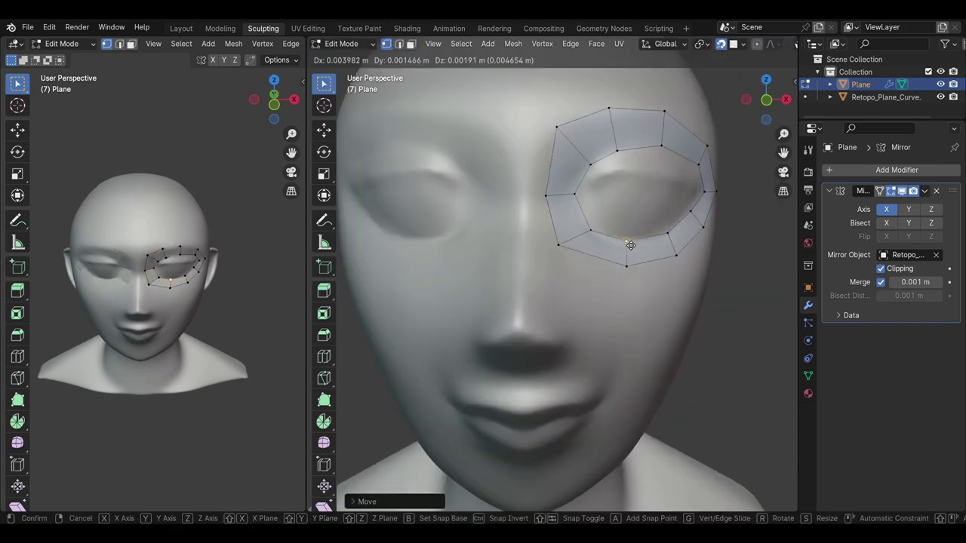
drag(608, 182, 629, 245)
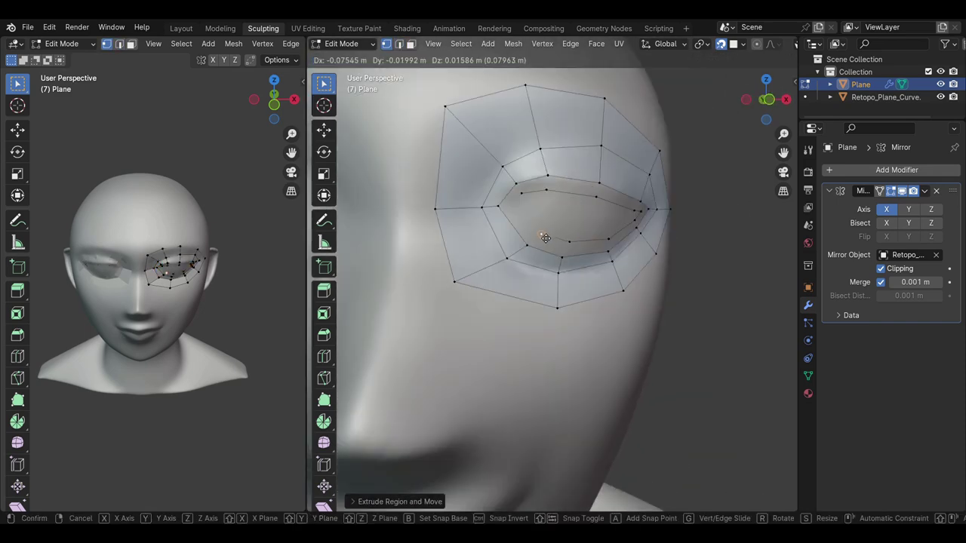
middle_drag(522, 240, 617, 181)
click(617, 182)
key(1)
middle_drag(450, 141, 519, 240)
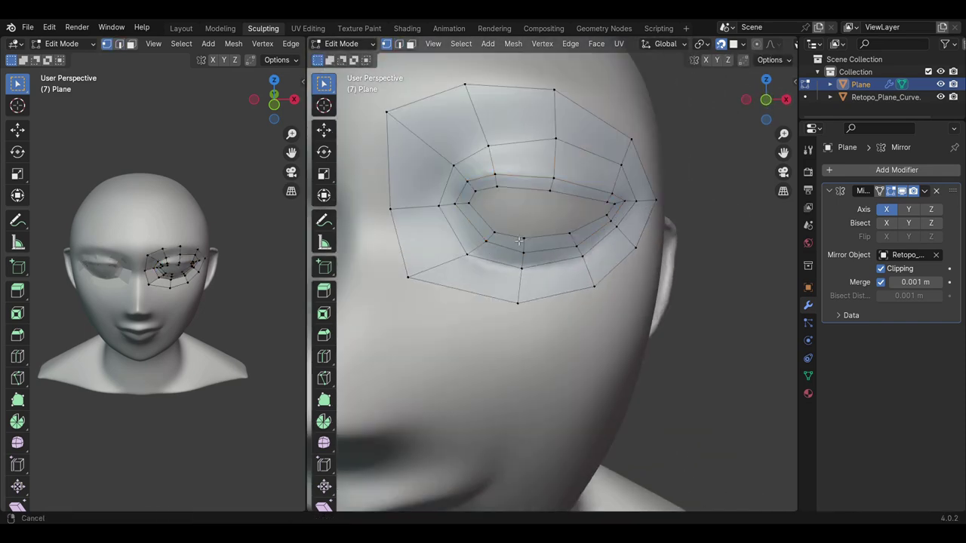
key(g)
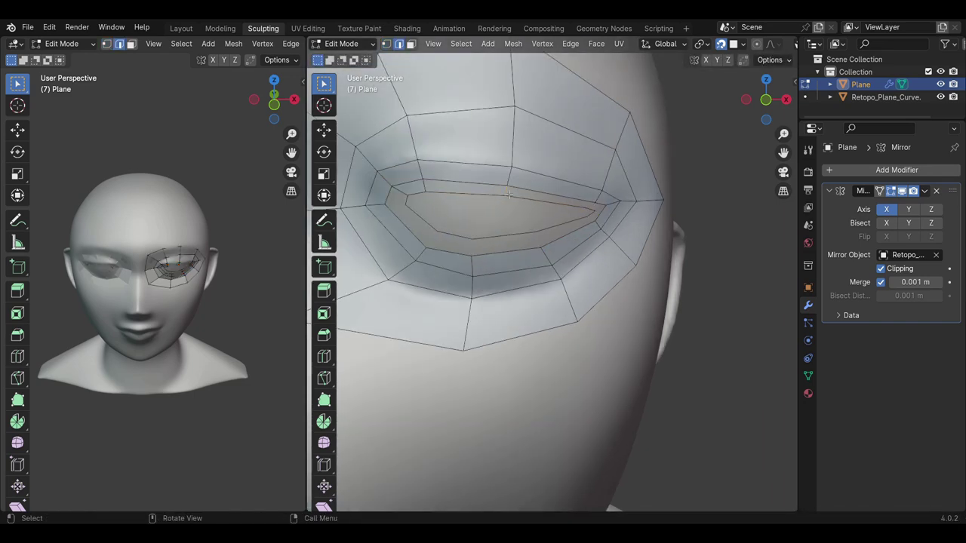
scroll(508, 195, down, 5)
scroll(518, 243, up, 5)
Merge the selected retopology vertices into the first one via Ctrl+V
mouse_move(517, 243)
middle_down()
mouse_move(535, 211)
mouse_move(535, 269)
middle_up()
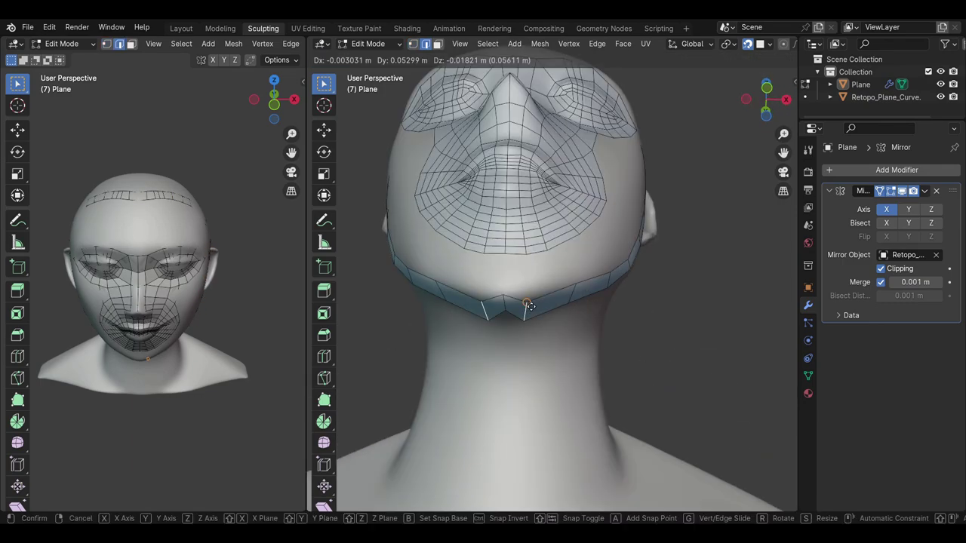
key(ctrl+v)
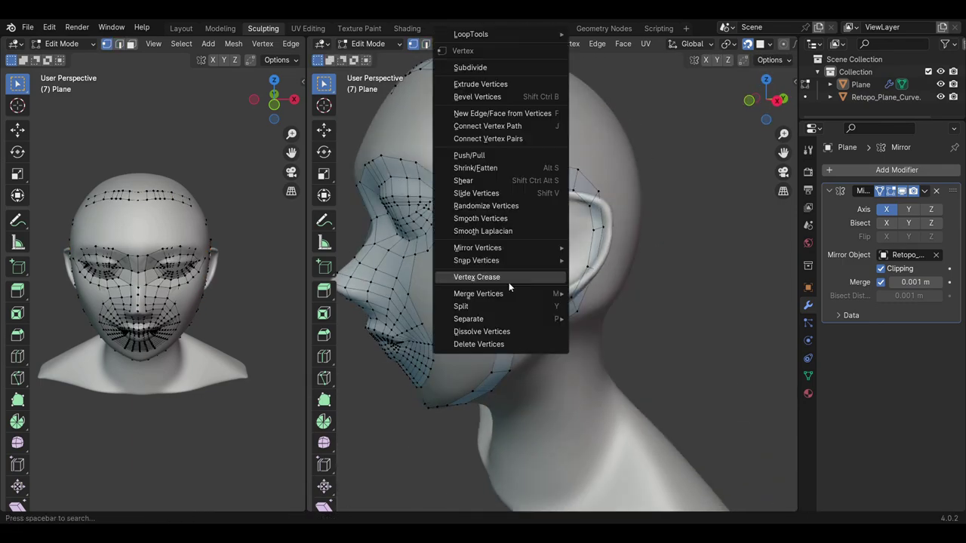
click(592, 352)
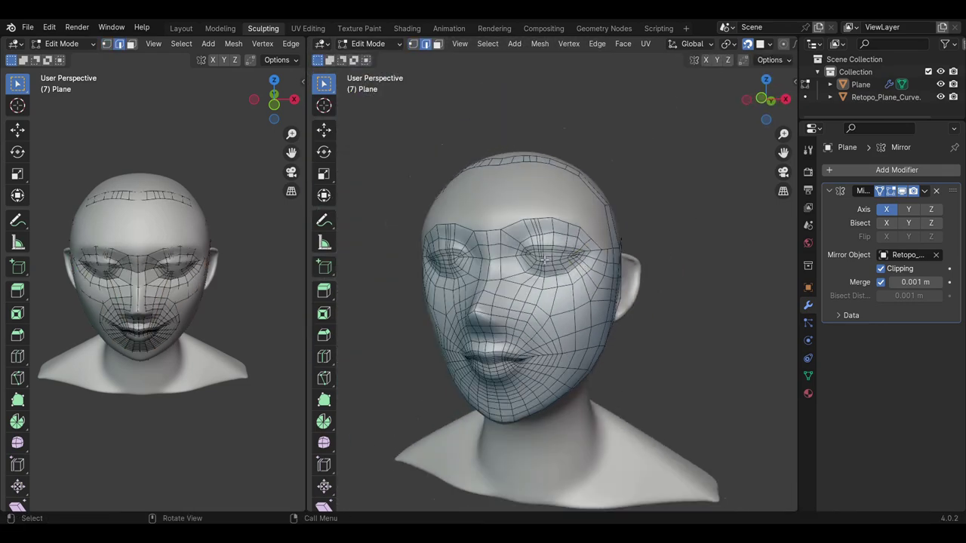
Move retopology vertices and extrude a new vertex from the crown onto the scalp
key(g)
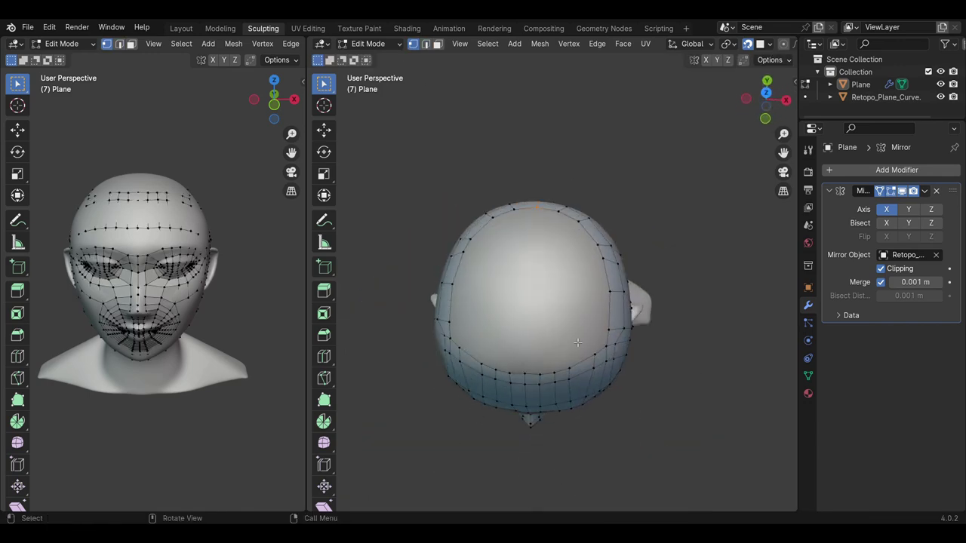
middle_drag(577, 343, 570, 326)
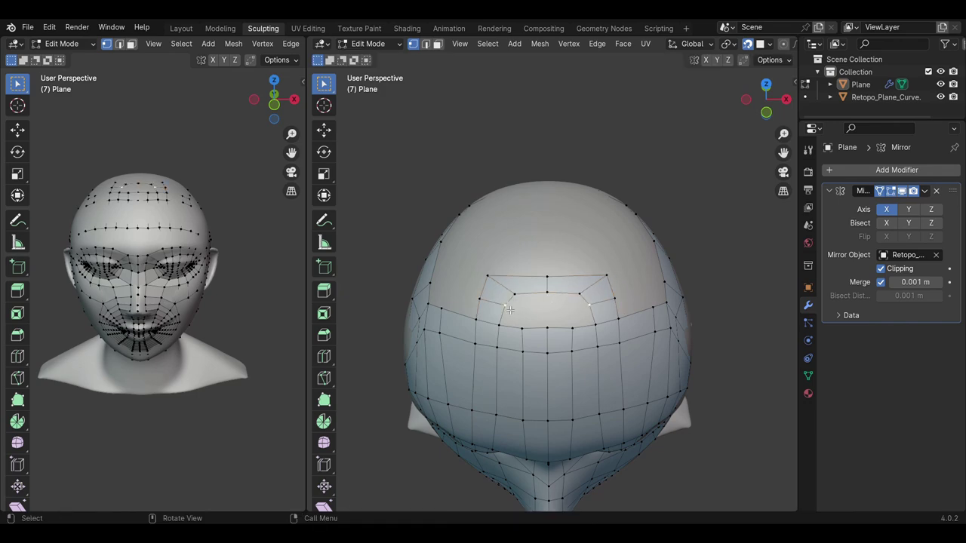
middle_drag(580, 315, 563, 373)
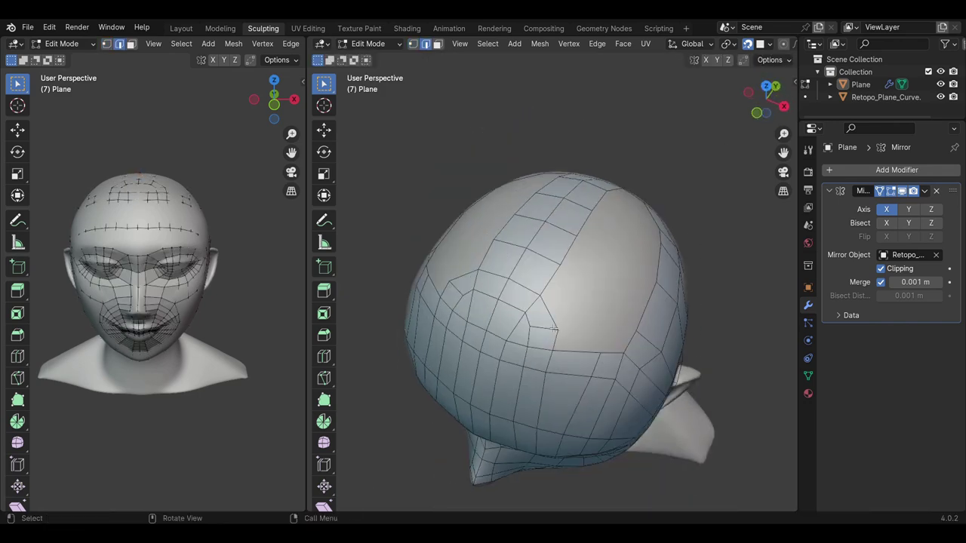
click(413, 43)
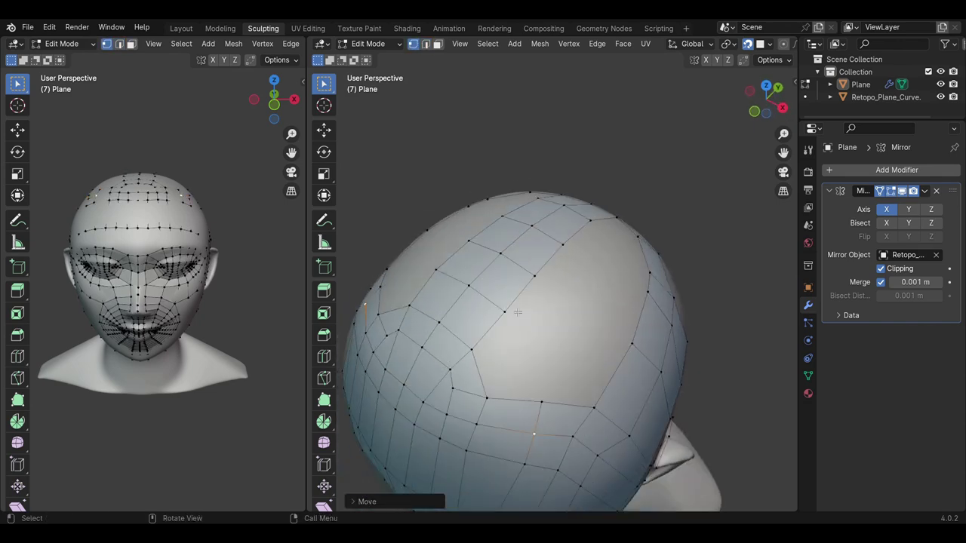
key(e)
click(565, 370)
middle_drag(565, 370, 568, 355)
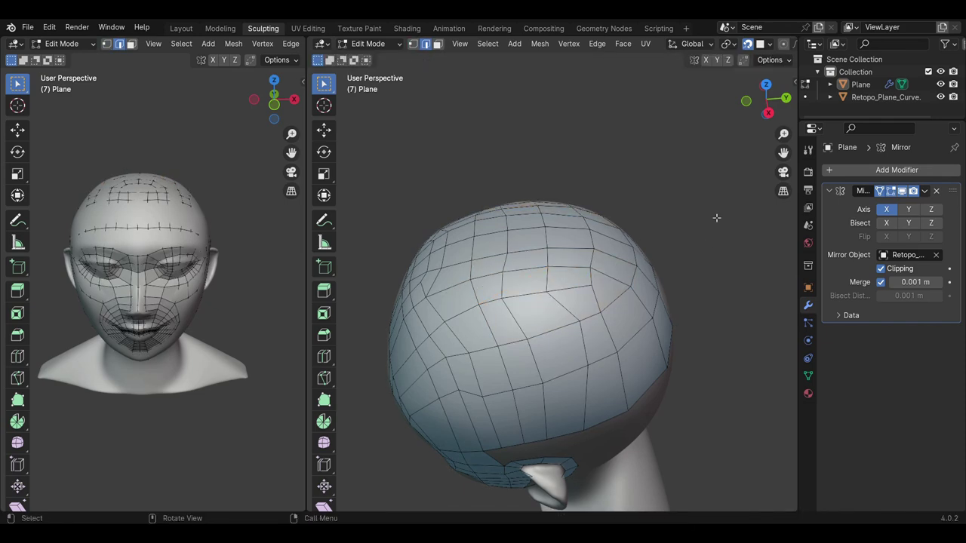
Place extruded edges over the back of the head in edge select mode
middle_drag(716, 218, 509, 246)
scroll(531, 383, up, 5)
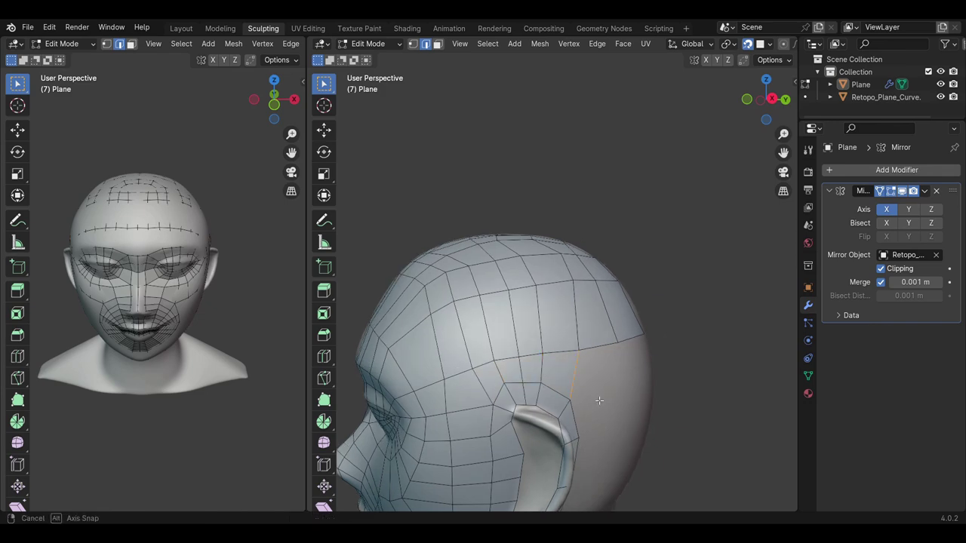
mouse_move(571, 345)
middle_down()
mouse_move(555, 322)
mouse_move(498, 317)
middle_up()
click(424, 44)
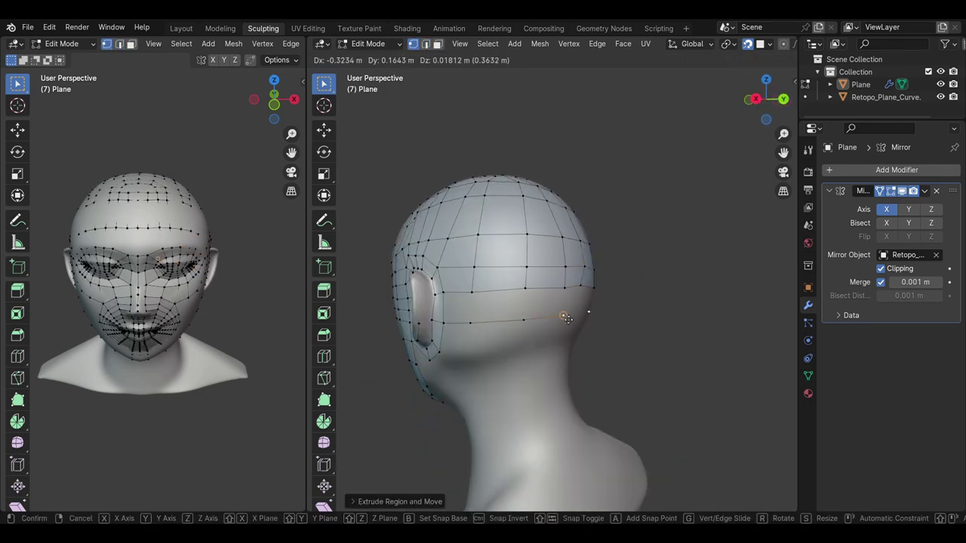
mouse_move(567, 319)
middle_down()
mouse_move(641, 254)
mouse_move(543, 318)
mouse_move(651, 329)
mouse_move(539, 303)
middle_up()
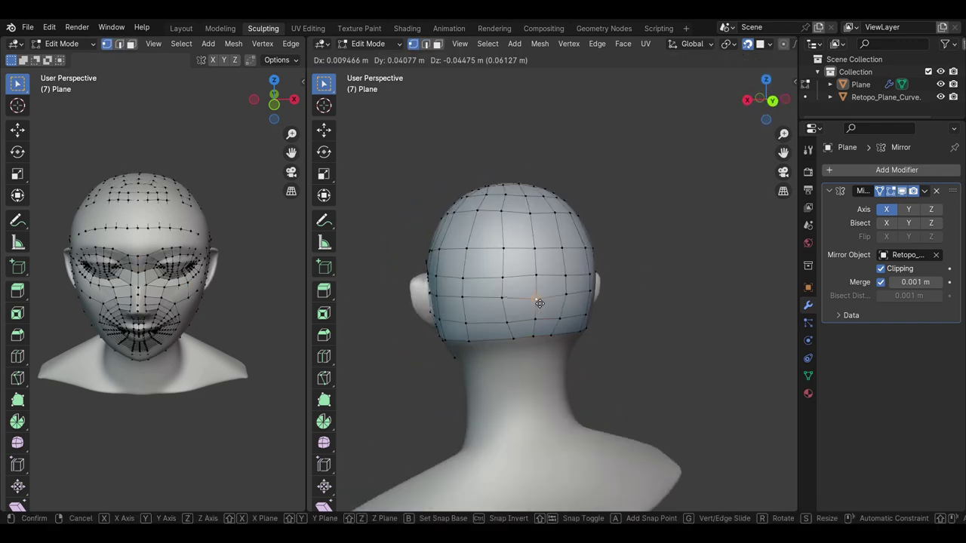
click(504, 217)
mouse_move(504, 217)
middle_down()
mouse_move(513, 283)
mouse_move(498, 316)
mouse_move(628, 347)
middle_up()
Extrude two edge loops down the neck to form the neck seam
key(e)
click(479, 339)
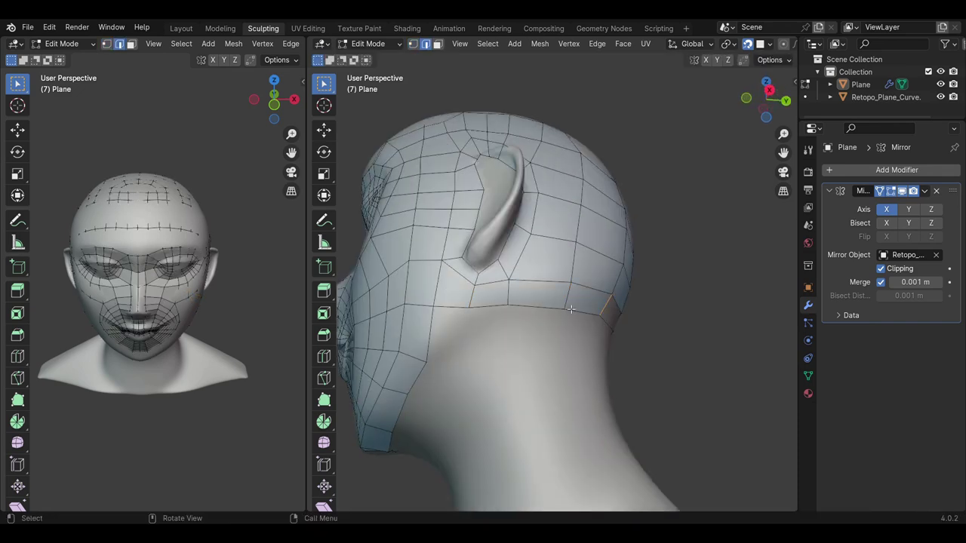
middle_drag(571, 310, 646, 276)
key(e)
click(558, 290)
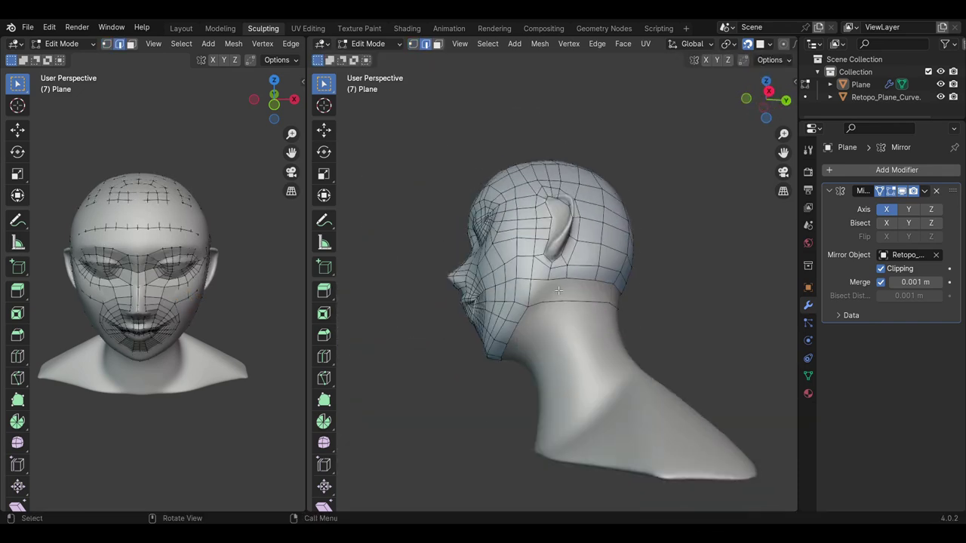
middle_drag(559, 290, 521, 262)
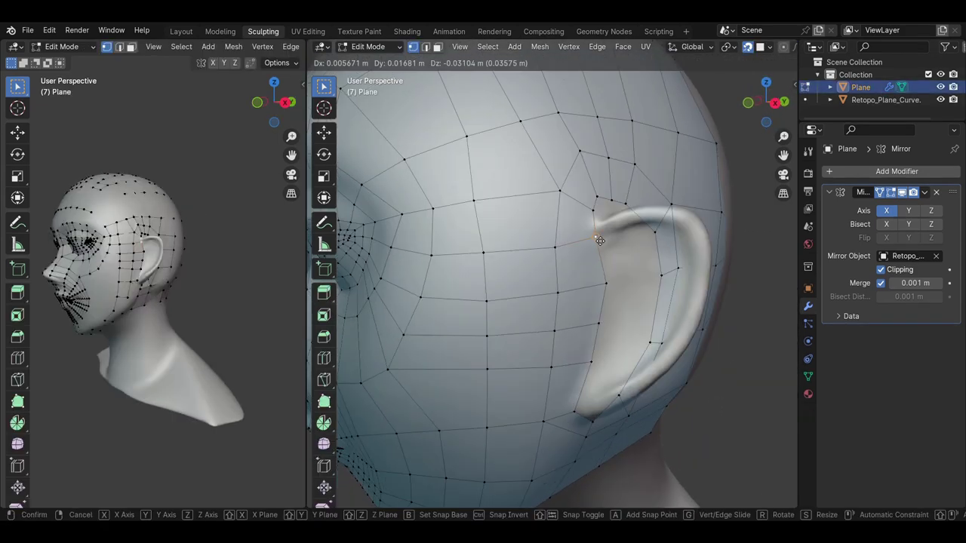
Move the vertex above the ear into its new position
mouse_move(585, 227)
middle_down()
mouse_move(601, 253)
mouse_move(523, 167)
middle_up()
key(g)
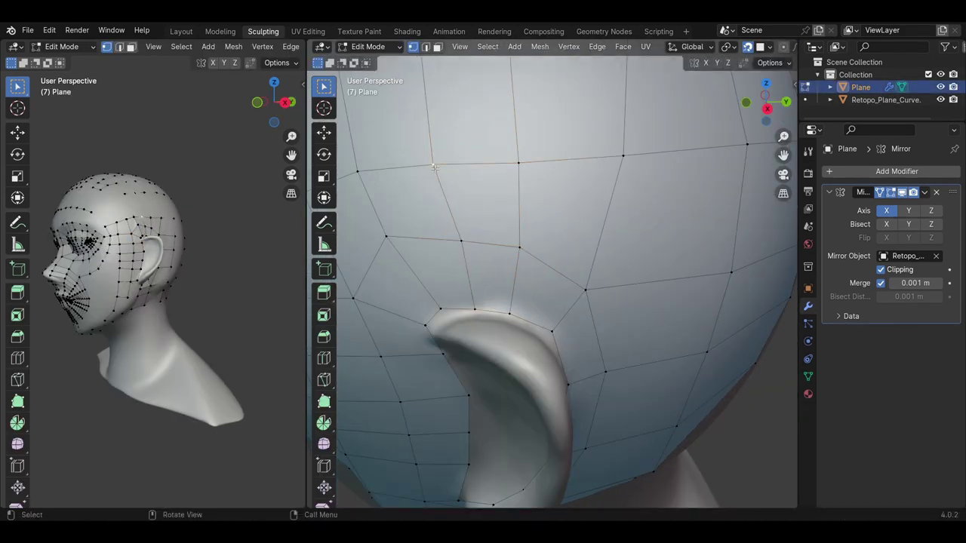
middle_drag(433, 166, 456, 275)
key(g)
click(456, 264)
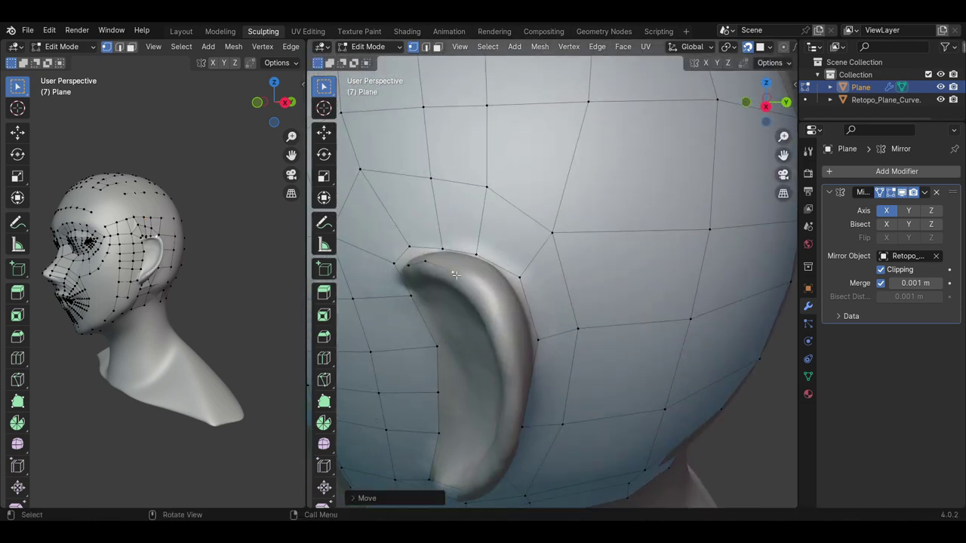
Reposition ear-rim vertices in vertex select mode to trace the ear outline
mouse_move(520, 420)
middle_down()
mouse_move(492, 302)
mouse_move(436, 396)
mouse_move(549, 371)
middle_up()
click(492, 302)
key(g)
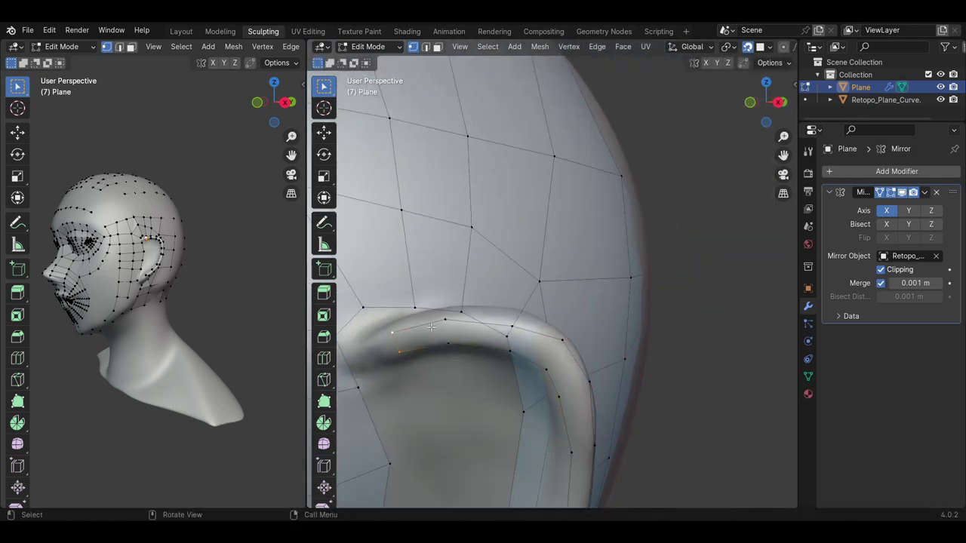
middle_drag(464, 337, 500, 334)
key(1)
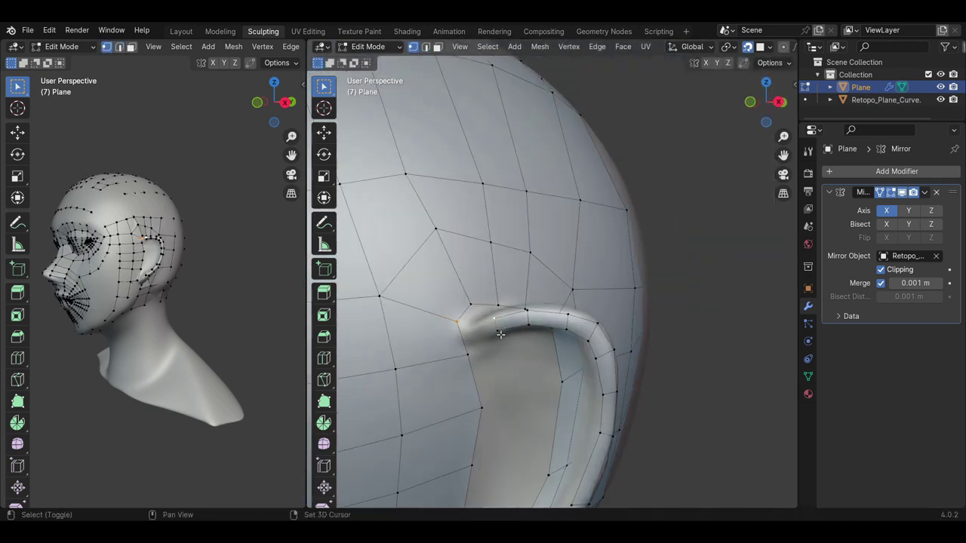
middle_drag(454, 429, 455, 359)
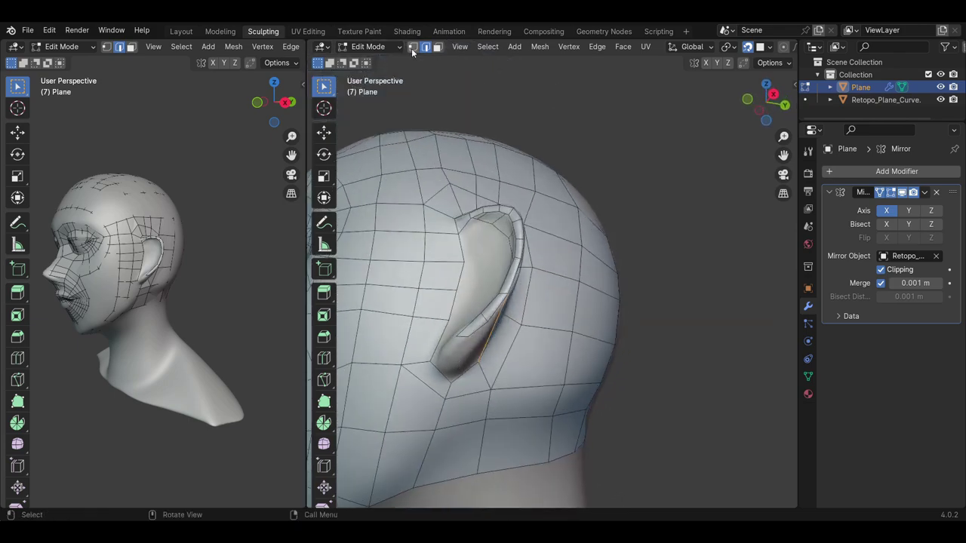
click(412, 48)
key(g)
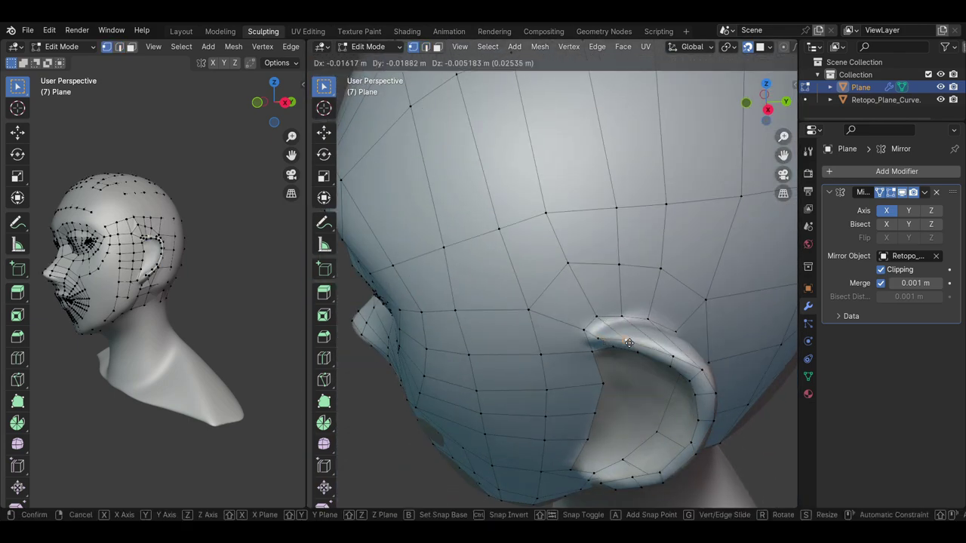
middle_drag(704, 373, 622, 369)
key(g)
click(545, 308)
Move two more vertices along the ear rim
mouse_move(545, 308)
middle_down()
mouse_move(715, 282)
mouse_move(573, 354)
mouse_move(594, 364)
middle_up()
click(670, 302)
key(g)
click(580, 358)
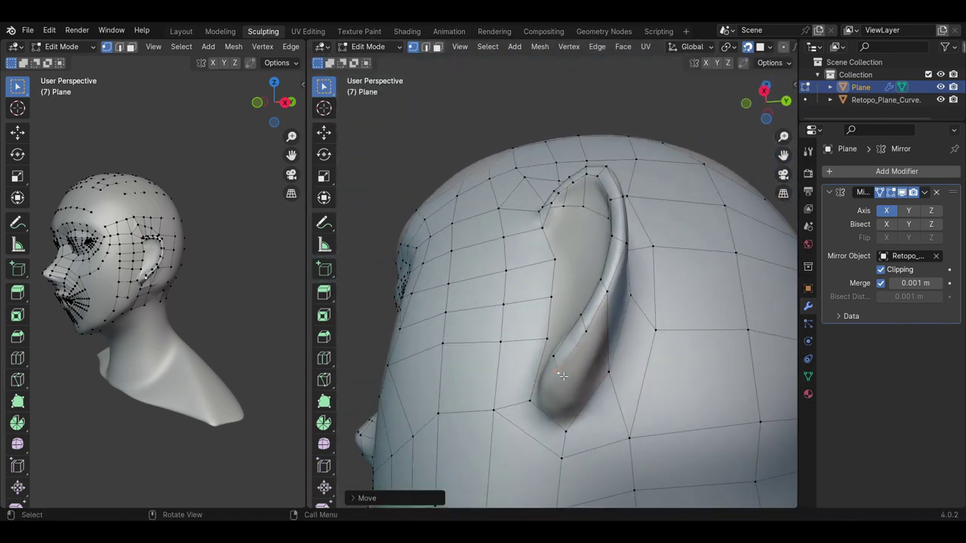
scroll(562, 375, down, 2)
middle_drag(579, 322, 641, 321)
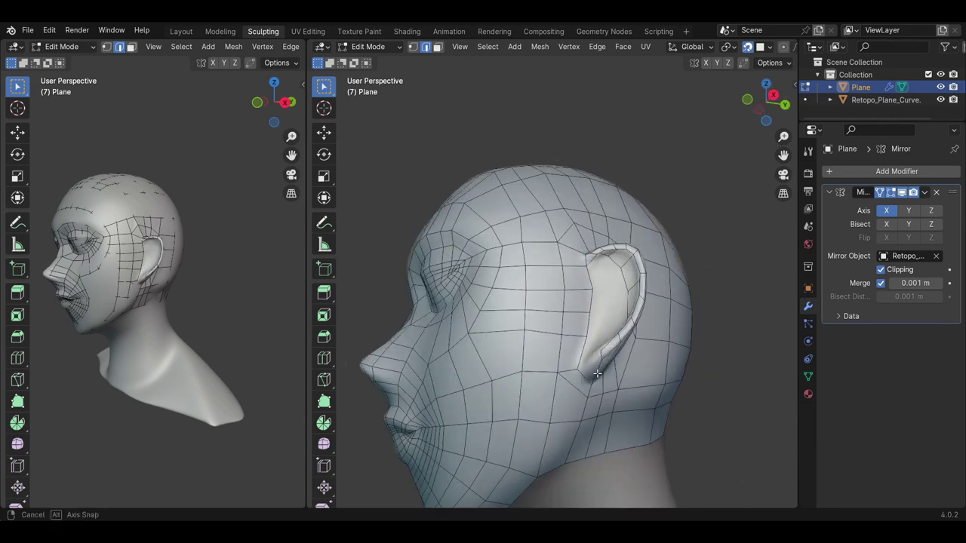
Extrude a new vertex along the ear rim, then check the back of the head
key(e)
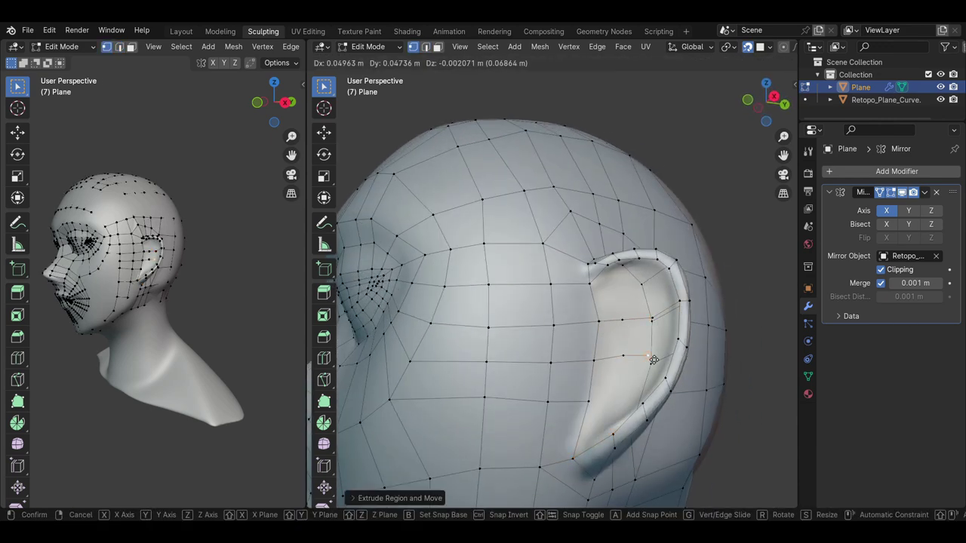
middle_drag(651, 340, 597, 294)
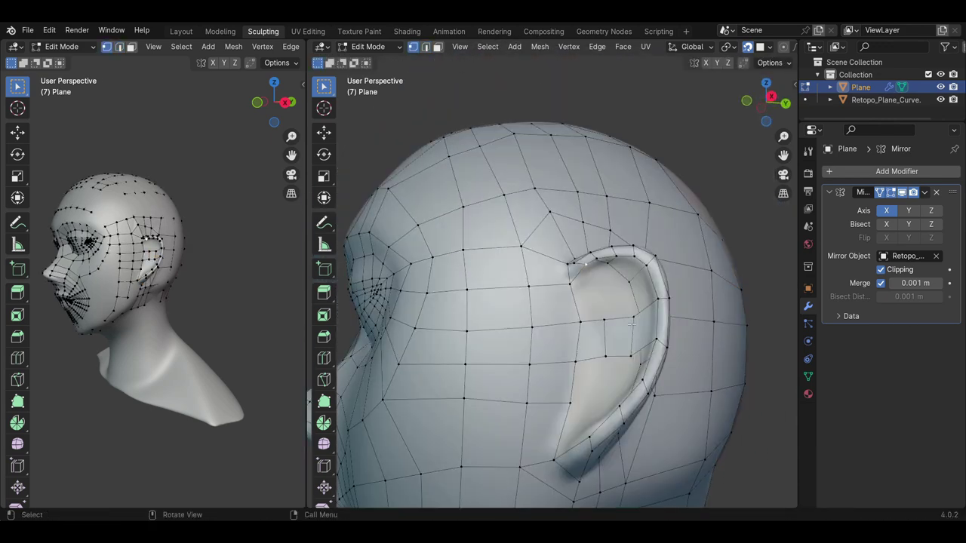
key(1)
scroll(592, 249, up, 2)
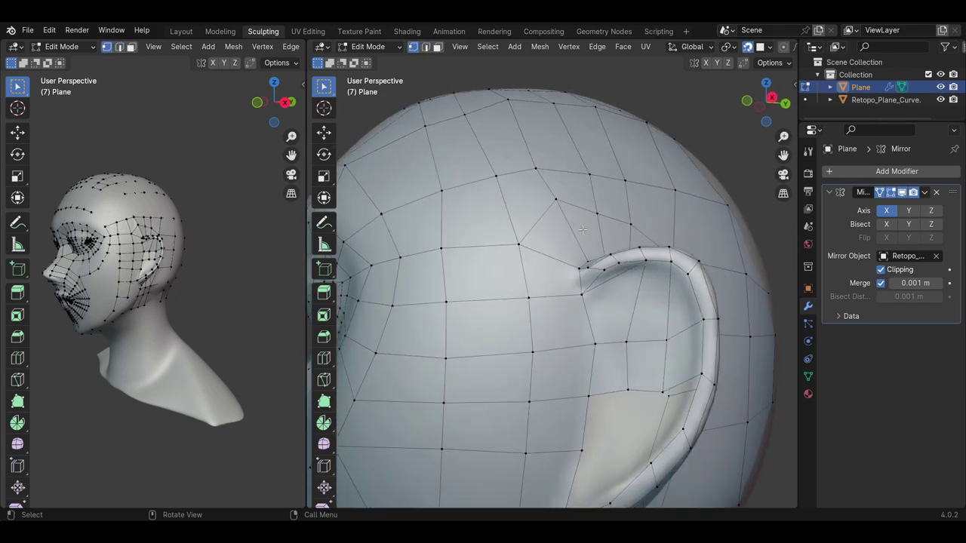
click(646, 350)
middle_drag(646, 349, 686, 406)
scroll(686, 405, up, 2)
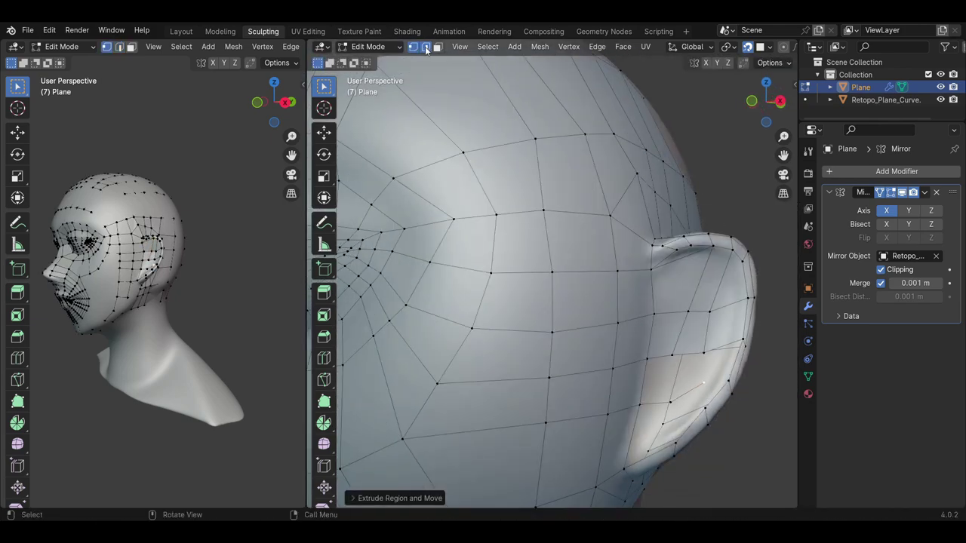
click(427, 49)
scroll(528, 317, down, 4)
mouse_move(528, 317)
middle_down()
mouse_move(487, 393)
mouse_move(694, 323)
mouse_move(603, 320)
middle_up()
scroll(603, 319, up, 3)
Return to Object Mode and temporarily hide the sculpted bust to inspect the retopology
scroll(620, 356, down, 3)
key(Tab)
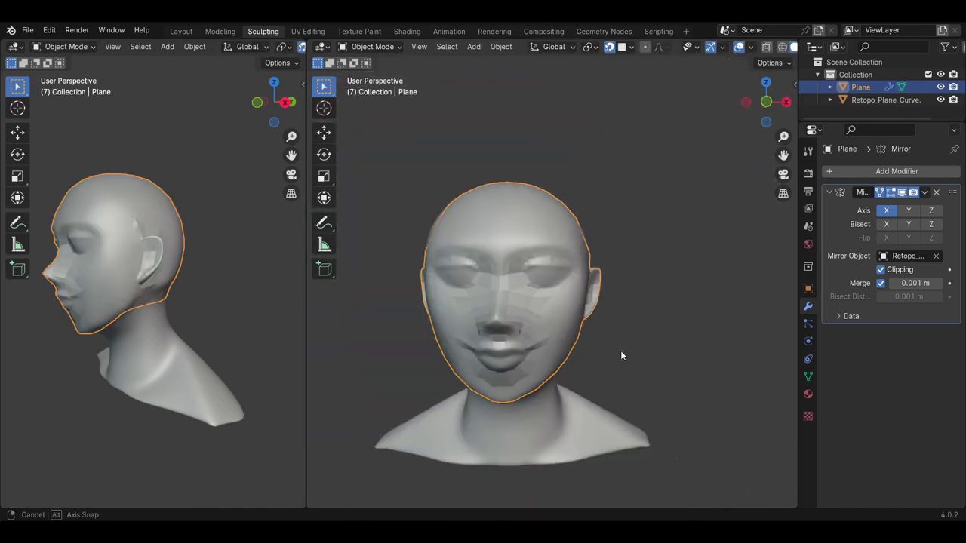
middle_drag(620, 356, 274, 350)
click(688, 322)
mouse_move(689, 322)
middle_down()
mouse_move(630, 320)
mouse_move(581, 379)
middle_up()
key(alt+h)
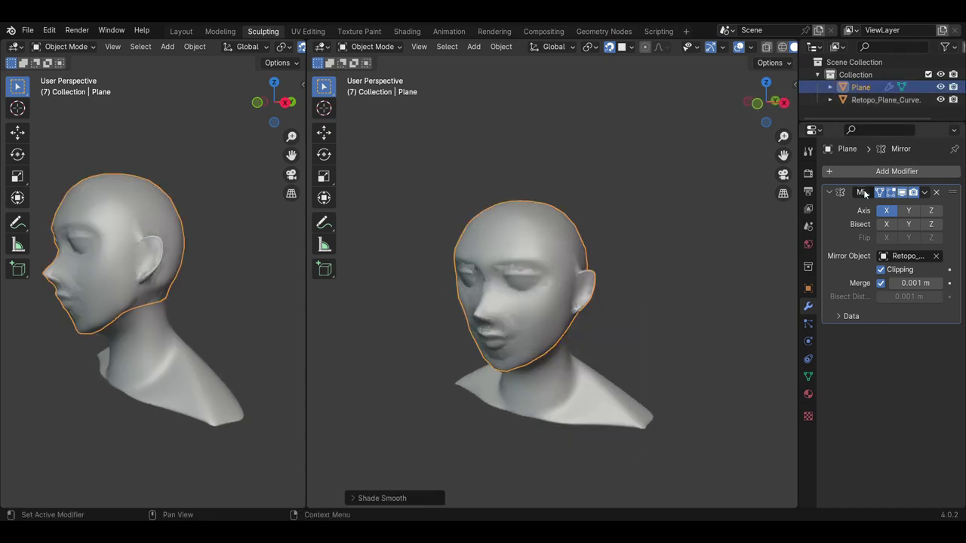
Apply the Mirror modifier to the head mesh, then undo the change
key(ctrl+x)
click(886, 172)
key(Escape)
key(ctrl+z)
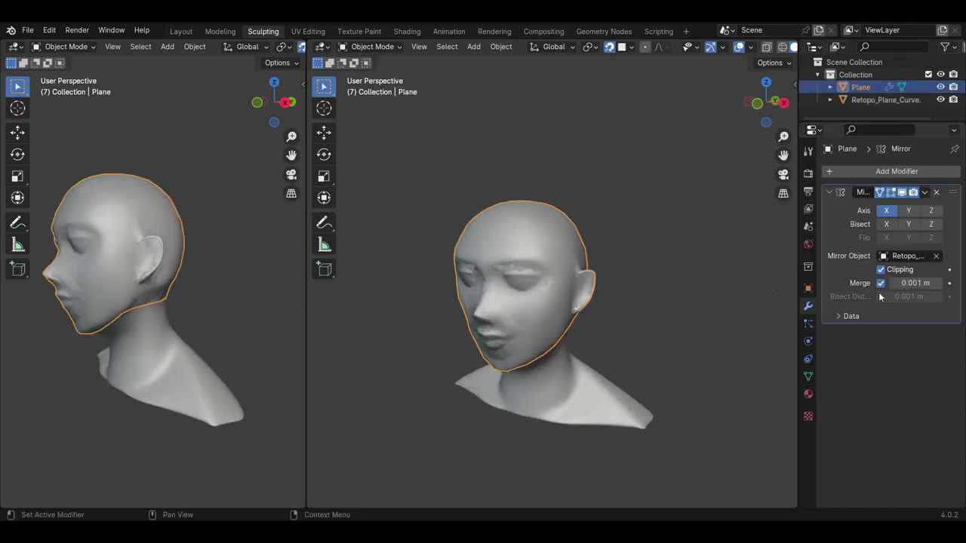
Add Subdivision Surface and Shrinkwrap modifiers, then hide the bust to view the smoothed head
click(849, 173)
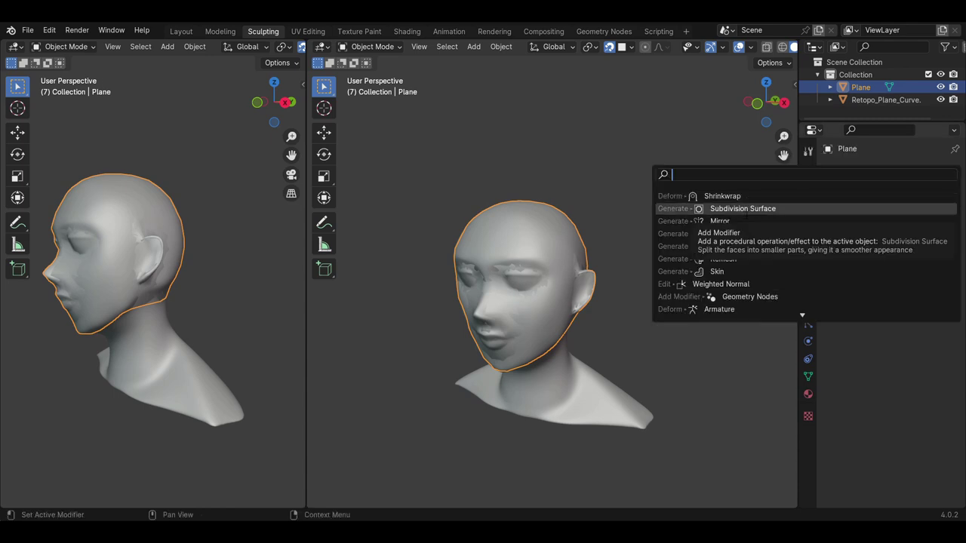
click(743, 209)
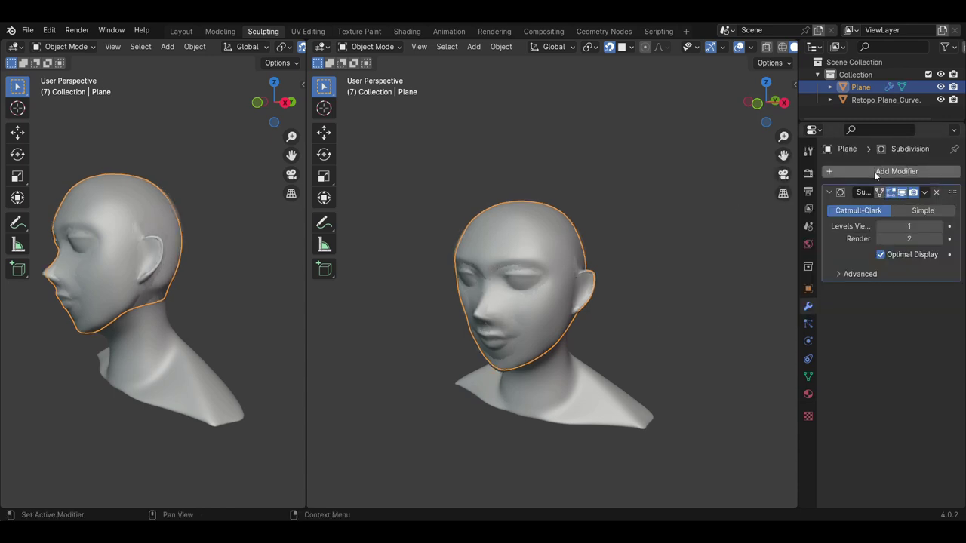
click(875, 175)
click(727, 207)
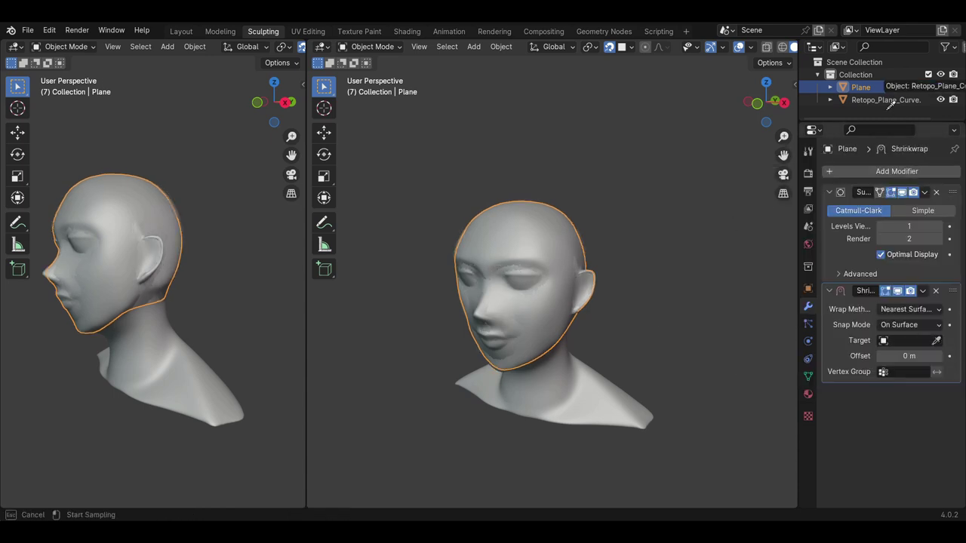
middle_drag(590, 322, 633, 335)
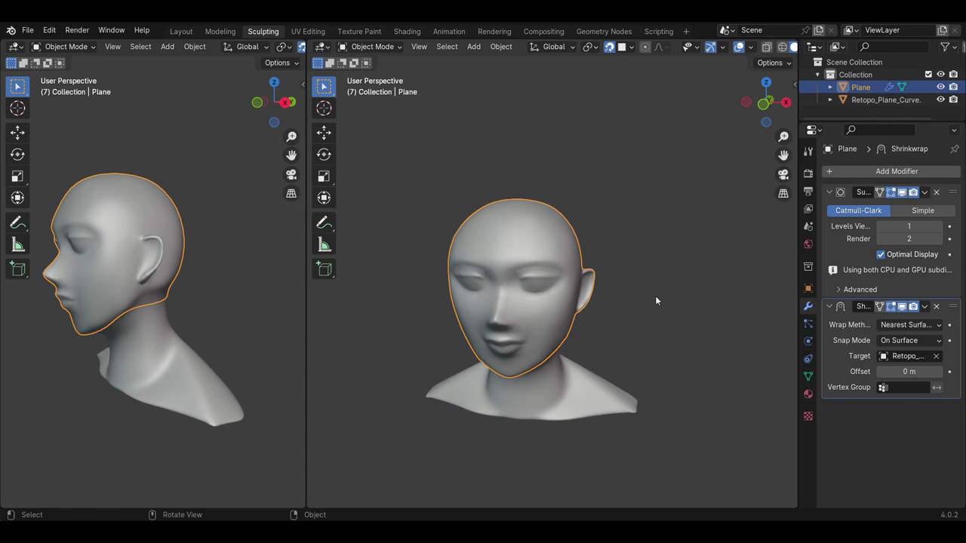
middle_drag(655, 300, 591, 329)
click(940, 99)
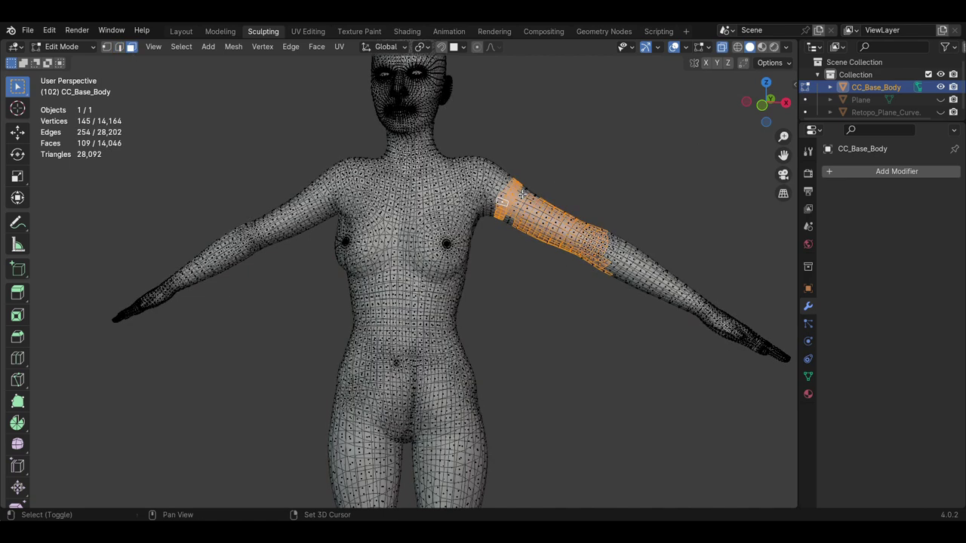
Separate the arm, set its origin, rotate it down on Y and place it beside the shoulder
key(Tab)
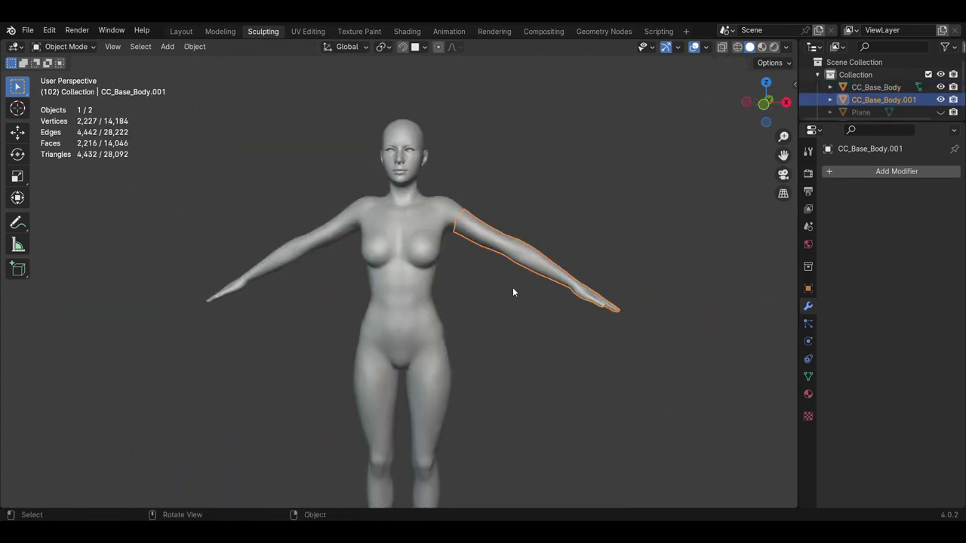
key(KP_1)
right_click(452, 242)
click(614, 323)
key(r)
key(y)
click(512, 283)
key(g)
click(487, 292)
scroll(486, 293, up, 3)
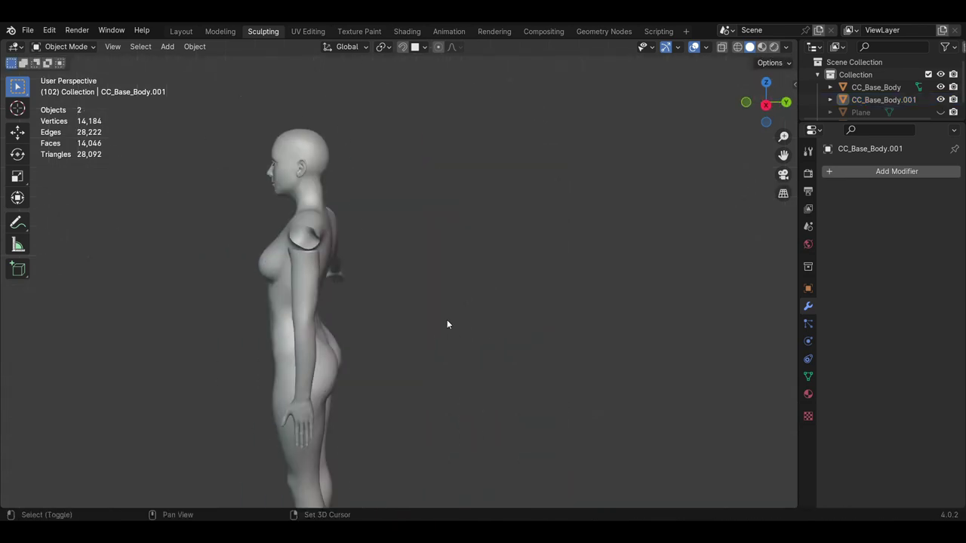
Delete the selected shoulder faces to open the socket for the arm
right_click(476, 124)
click(562, 148)
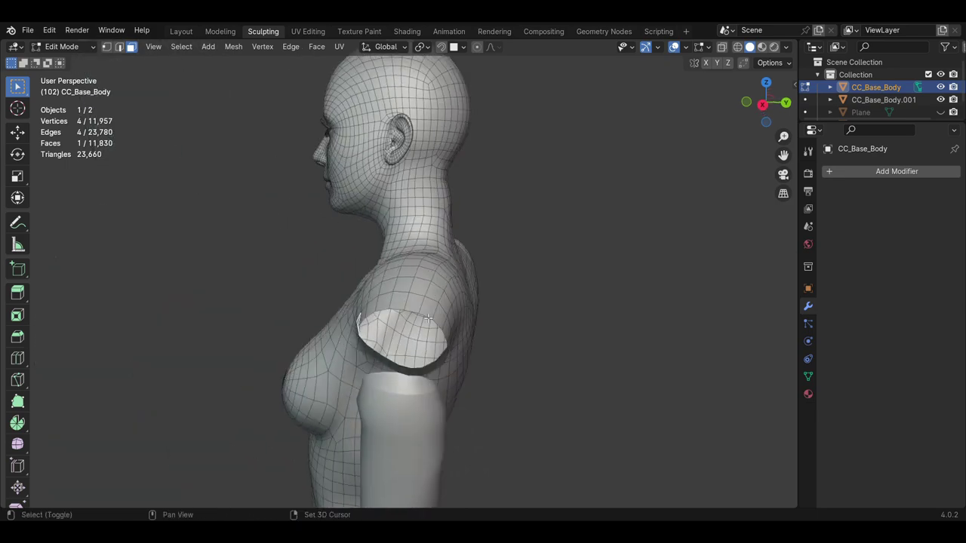
middle_drag(322, 301, 482, 302)
key(x)
click(433, 263)
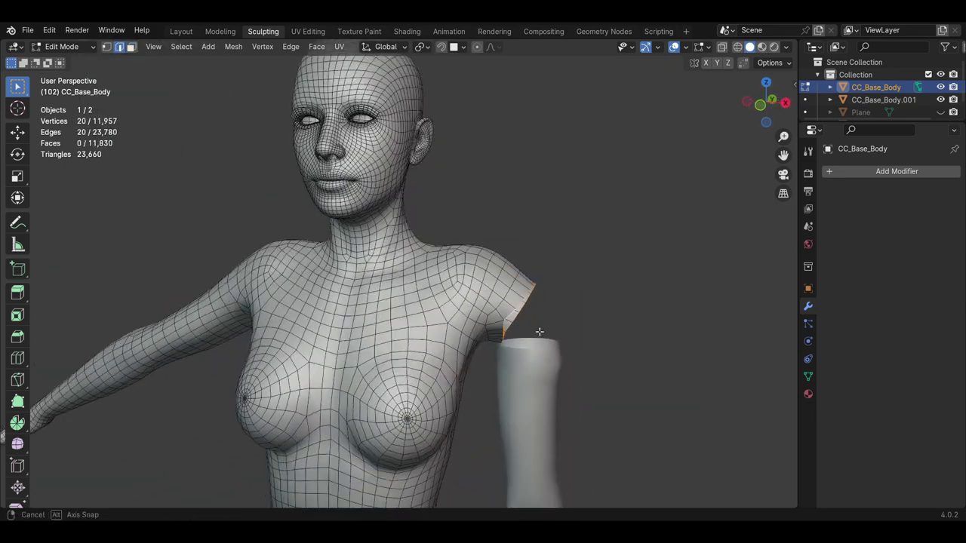
Select the arm's top loop and the armpit loop, then bridge and slide them together
mouse_move(533, 331)
middle_down()
mouse_move(549, 349)
mouse_move(453, 332)
mouse_move(519, 363)
middle_up()
click(538, 330)
alt+click(518, 361)
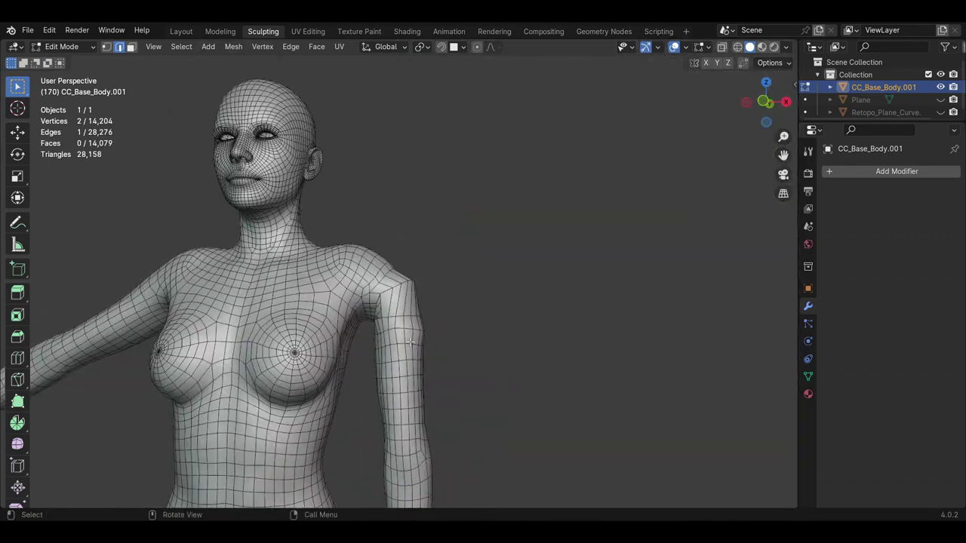
mouse_move(492, 410)
middle_down()
mouse_move(522, 288)
mouse_move(510, 366)
mouse_move(456, 351)
mouse_move(233, 347)
middle_up()
alt+click(511, 367)
click(459, 343)
Put the body into Sculpt Mode and inspect the shoulder from the side and back
click(233, 347)
click(62, 46)
click(60, 98)
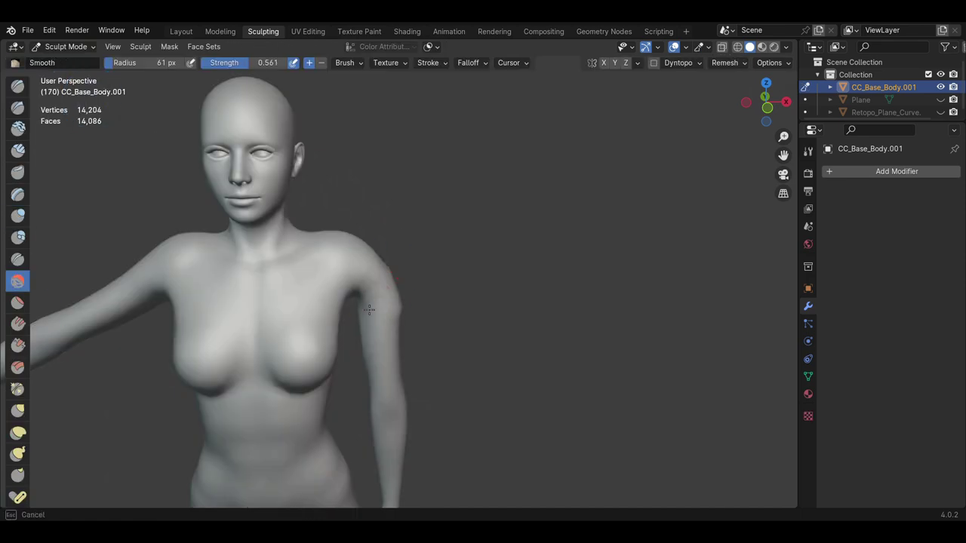
middle_drag(398, 319, 47, 385)
mouse_move(434, 315)
middle_down()
mouse_move(362, 279)
mouse_move(389, 230)
mouse_move(406, 379)
middle_up()
scroll(388, 302, down, 2)
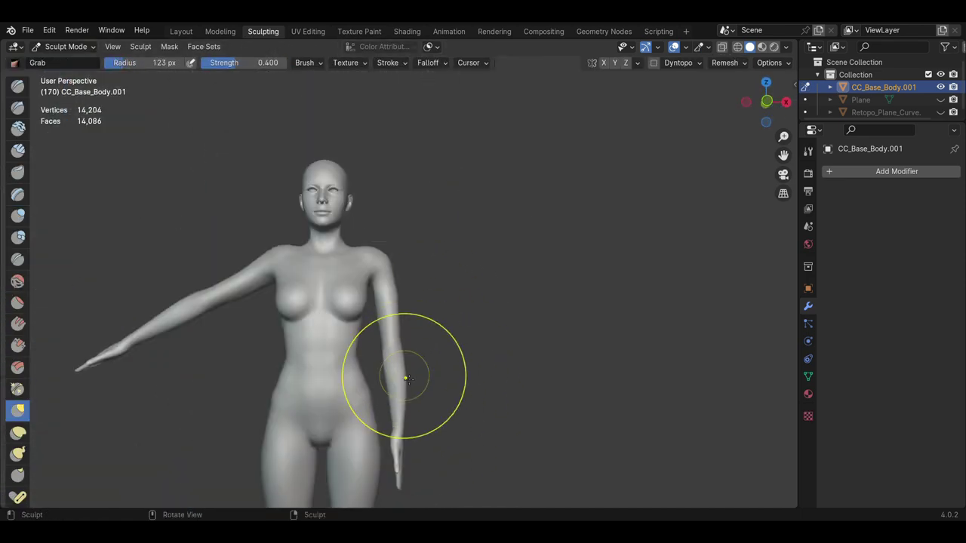
scroll(479, 335, up, 3)
mouse_move(287, 354)
middle_down()
mouse_move(478, 334)
mouse_move(500, 312)
mouse_move(367, 315)
mouse_move(323, 345)
mouse_move(415, 355)
mouse_move(370, 335)
mouse_move(452, 317)
mouse_move(371, 302)
middle_up()
Work the shoulder with Smooth, Inflate and Grab brushes to push it into shape
key(shift+s)
key(i)
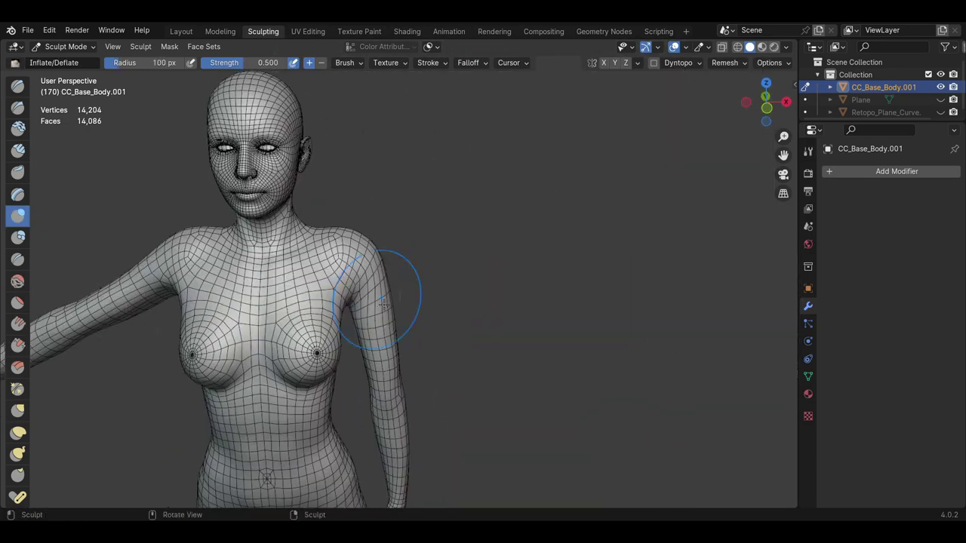
scroll(411, 277, down, 2)
key(g)
scroll(412, 278, up, 3)
middle_drag(411, 277, 344, 302)
scroll(391, 263, down, 2)
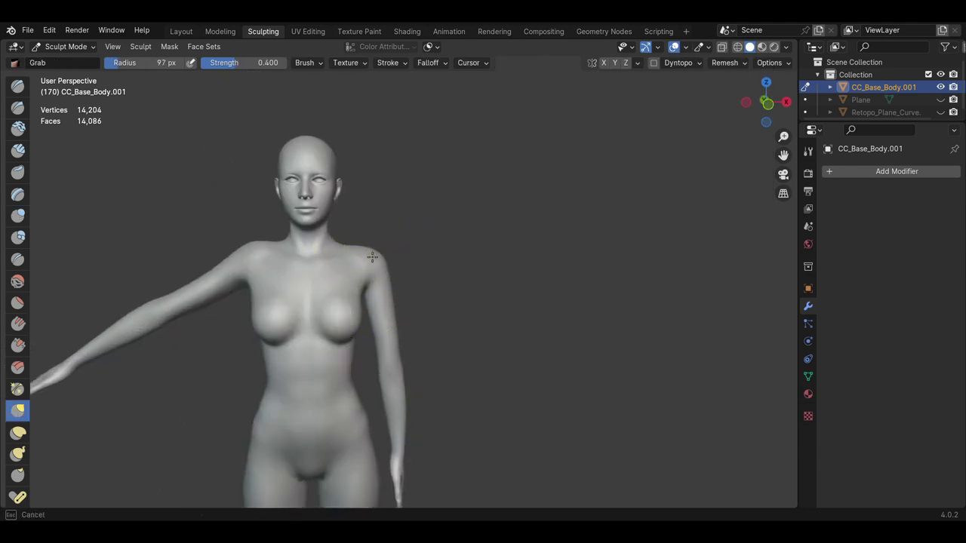
Enlarge the brush and keep reshaping the shoulder from rear and side views
middle_drag(302, 368, 430, 331)
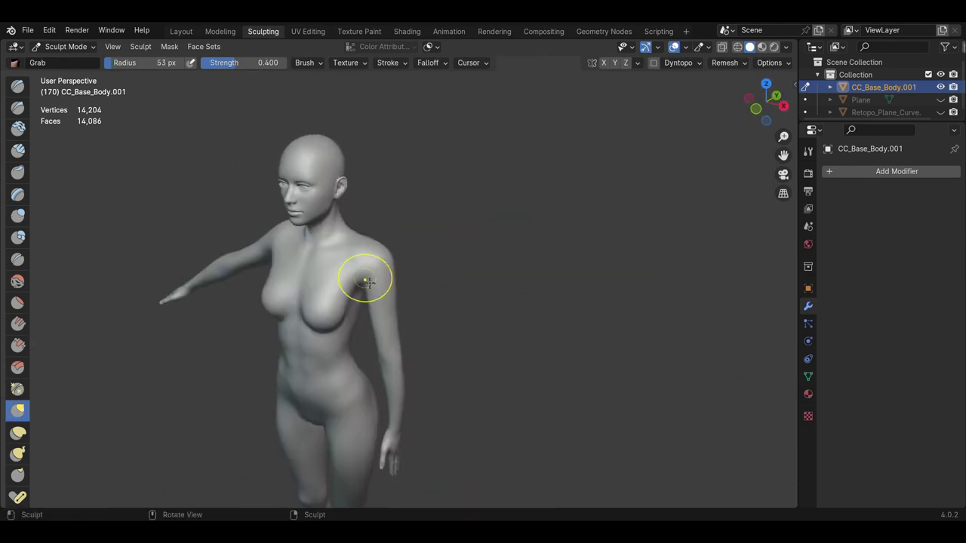
mouse_move(366, 280)
middle_down()
mouse_move(457, 263)
mouse_move(418, 402)
middle_up()
key(f)
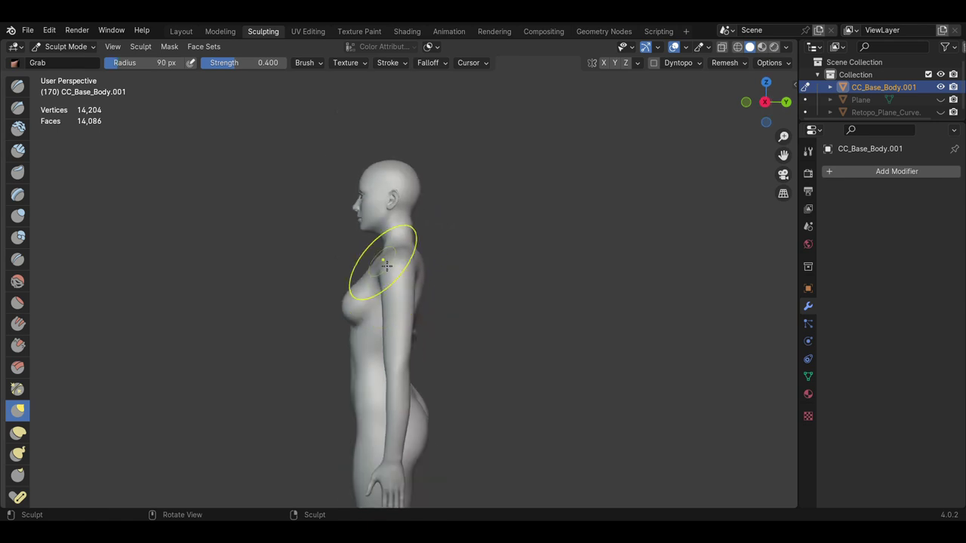
mouse_move(414, 315)
middle_down()
mouse_move(393, 388)
mouse_move(395, 323)
mouse_move(367, 280)
mouse_move(438, 339)
mouse_move(397, 350)
mouse_move(409, 350)
middle_up()
key(f)
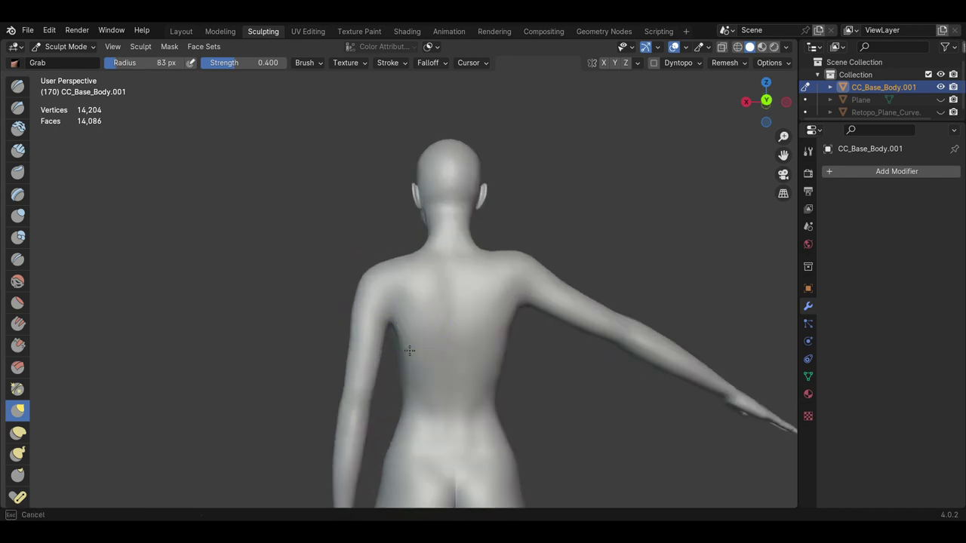
mouse_move(413, 264)
middle_down()
mouse_move(438, 312)
mouse_move(398, 301)
mouse_move(343, 381)
mouse_move(400, 431)
mouse_move(522, 400)
mouse_move(427, 370)
mouse_move(420, 259)
mouse_move(507, 347)
middle_up()
key(f)
In Edit Mode with see-through on, box-select and remove the hips and legs
key(Tab)
middle_drag(254, 218, 399, 265)
scroll(399, 265, up, 2)
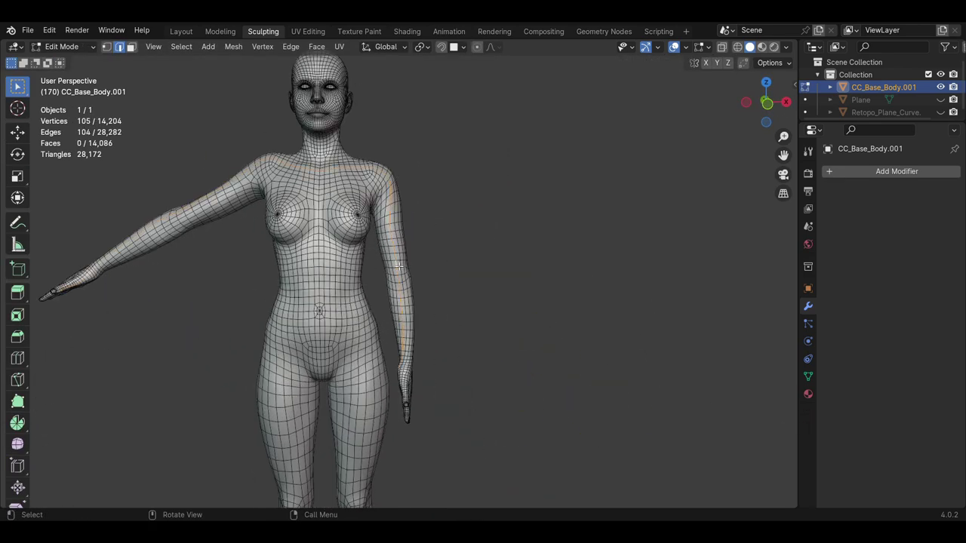
mouse_move(464, 447)
middle_down()
mouse_move(392, 317)
mouse_move(437, 285)
mouse_move(402, 314)
middle_up()
alt+shift+click(367, 298)
key(alt+a)
alt+click(437, 285)
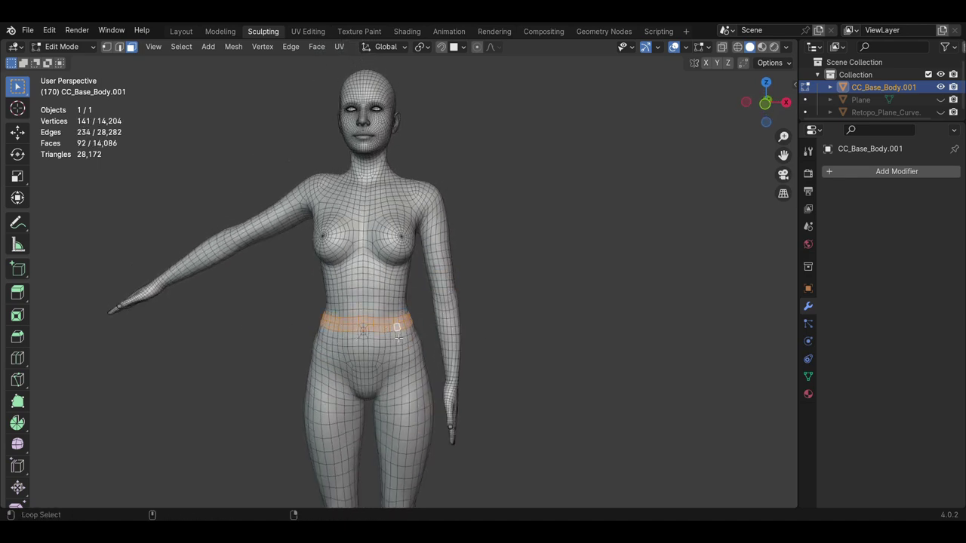
key(alt+z)
drag(409, 439, 411, 456)
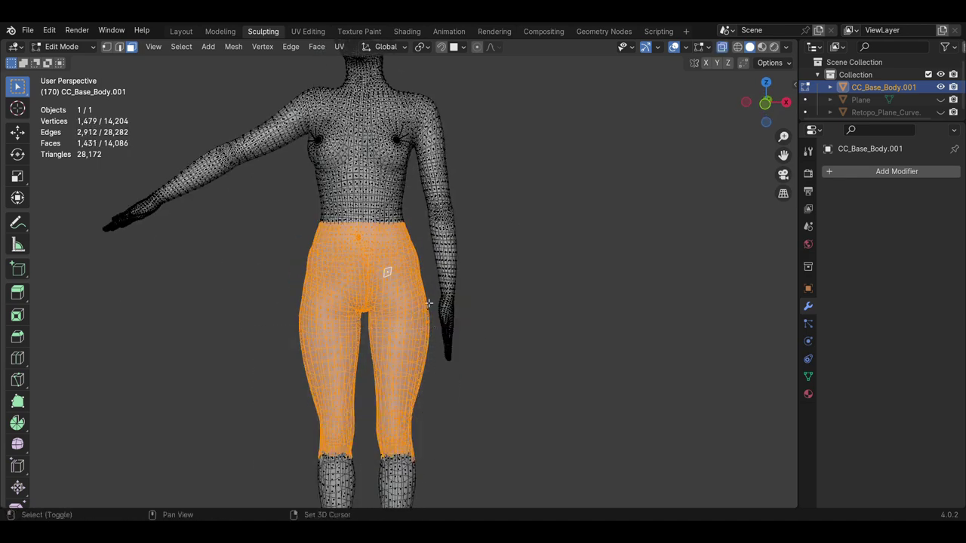
scroll(446, 349, down, 2)
scroll(446, 349, up, 2)
key(h)
Box-select and remove the forearm and hand, leaving a short upper-arm stump
mouse_move(423, 355)
middle_down()
mouse_move(354, 360)
mouse_move(405, 330)
middle_up()
key(alt+z)
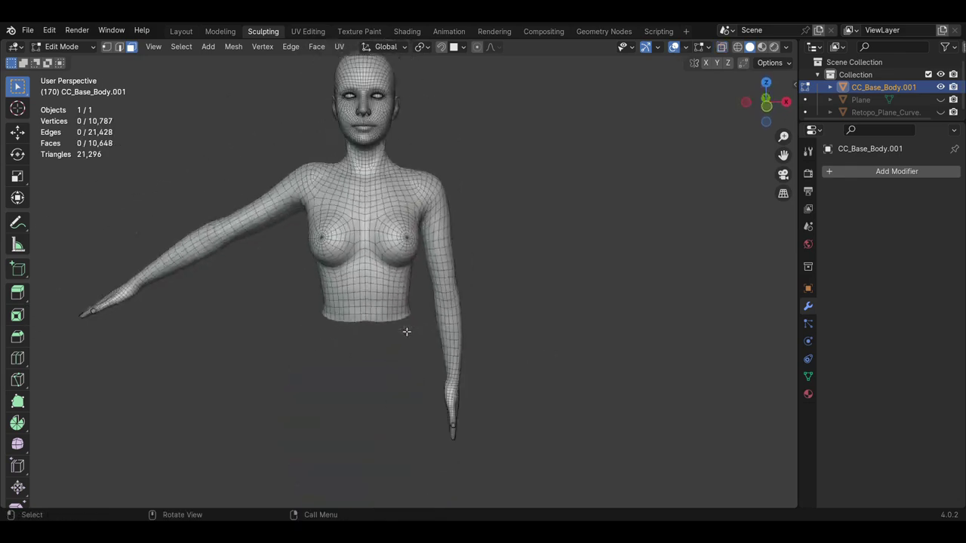
click(440, 284)
drag(433, 276, 516, 450)
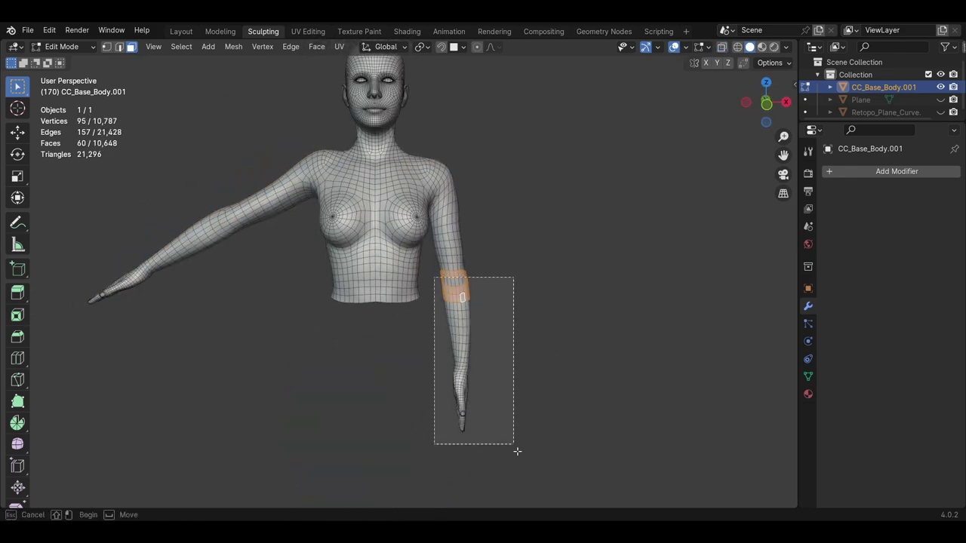
key(alt+z)
middle_drag(409, 351, 532, 363)
key(alt+z)
key(h)
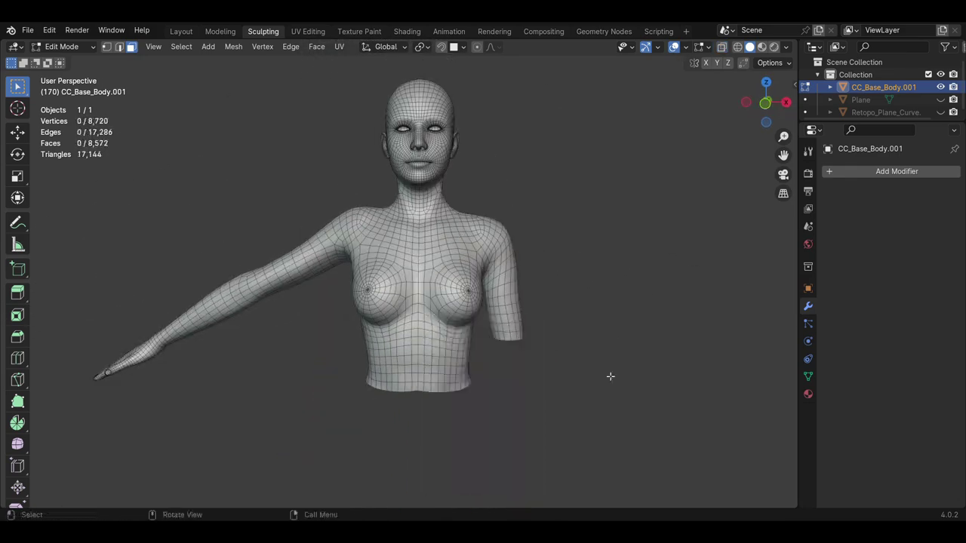
Select the neck loop, extend it to the whole head, and remove the head
mouse_move(609, 377)
middle_down()
mouse_move(383, 388)
mouse_move(483, 315)
middle_up()
scroll(383, 388, up, 4)
alt+click(484, 315)
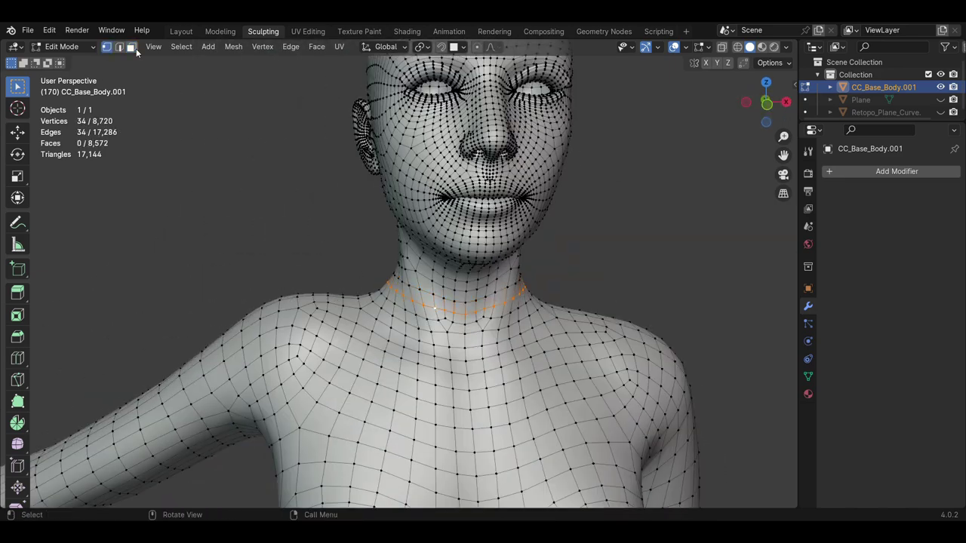
scroll(500, 290, down, 5)
key(ctrl+l)
scroll(551, 261, up, 5)
middle_drag(552, 261, 307, 288)
key(h)
In front view, delete the left half of the torso and return to Object Mode
key(Tab)
key(Tab)
key(KP_1)
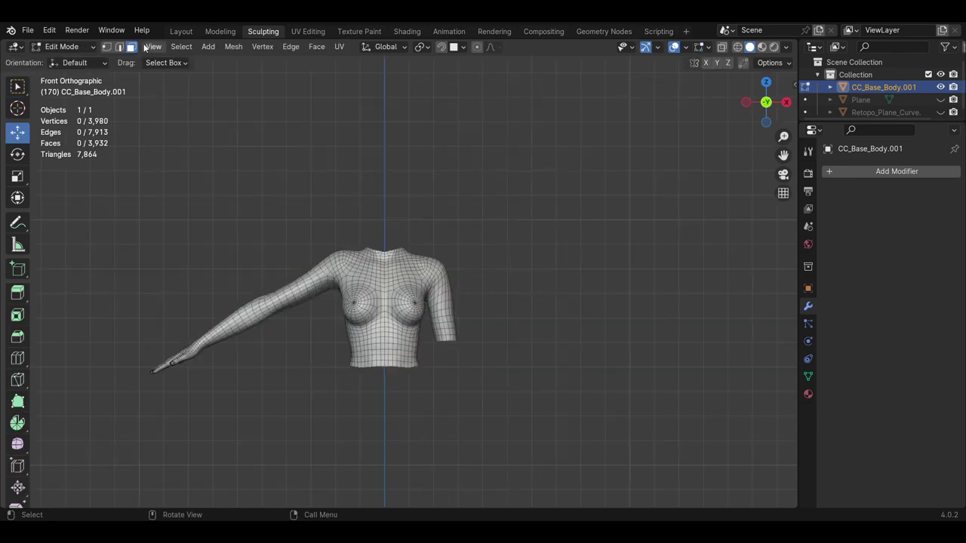
scroll(362, 317, up, 3)
middle_drag(509, 280, 528, 286)
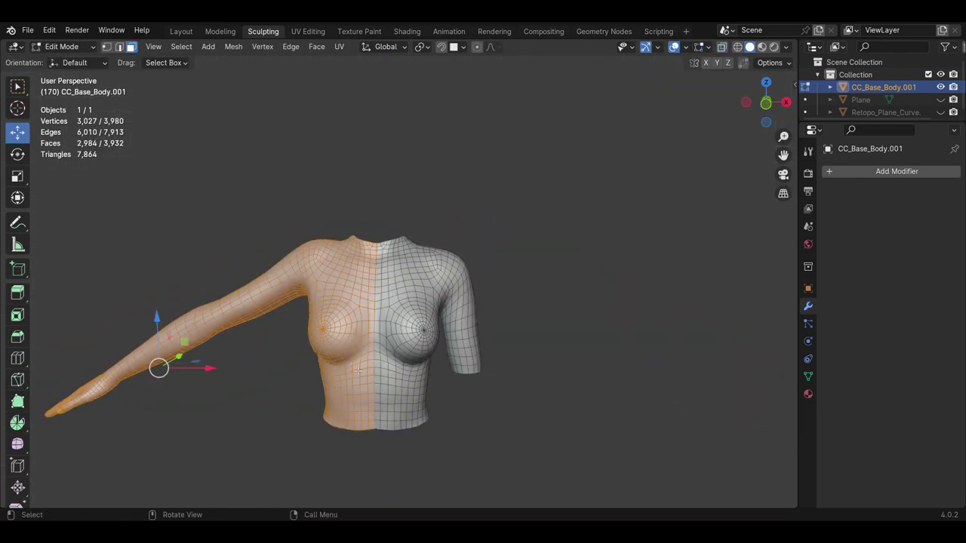
key(x)
key(Tab)
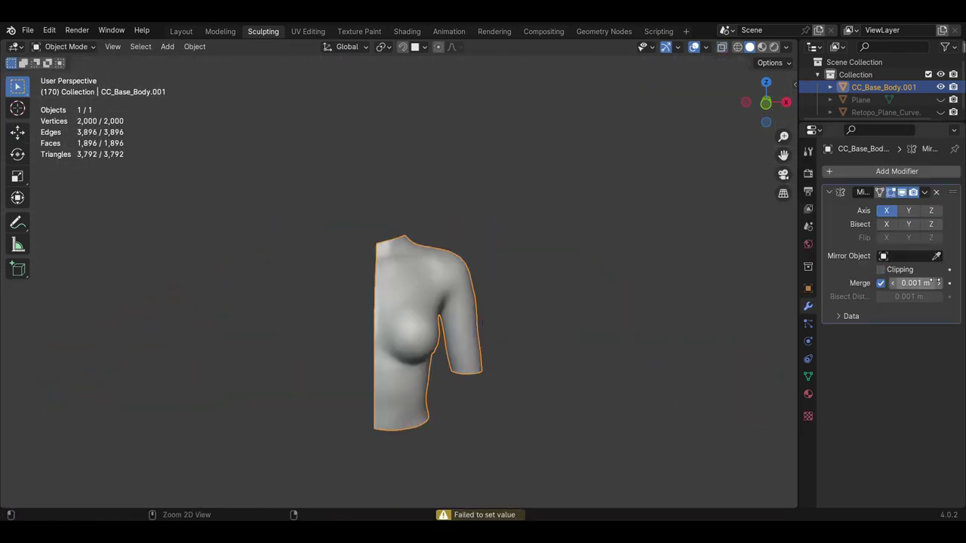
Move the toon head over the bust's neck, checking from front and three-quarter views
click(589, 188)
key(g)
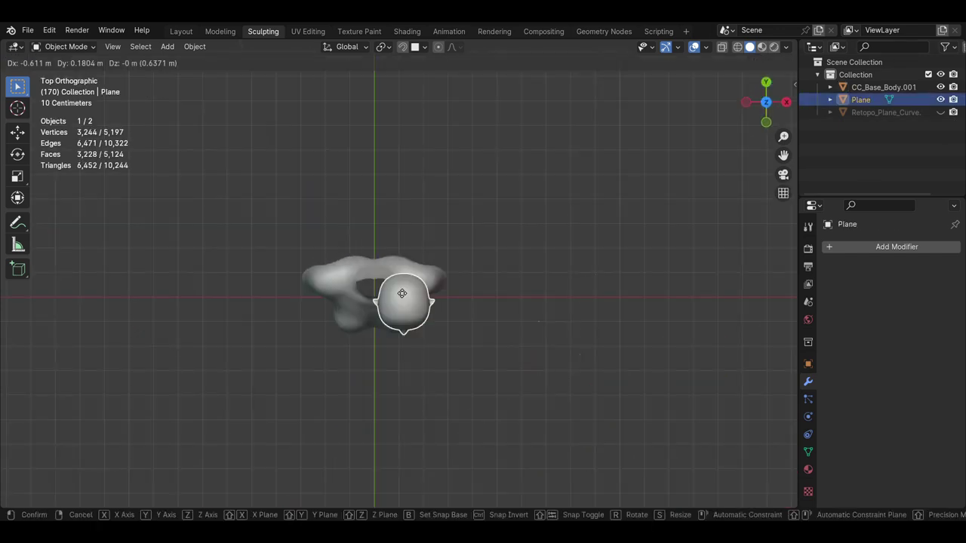
middle_drag(403, 297, 435, 199)
click(434, 199)
key(KP_1)
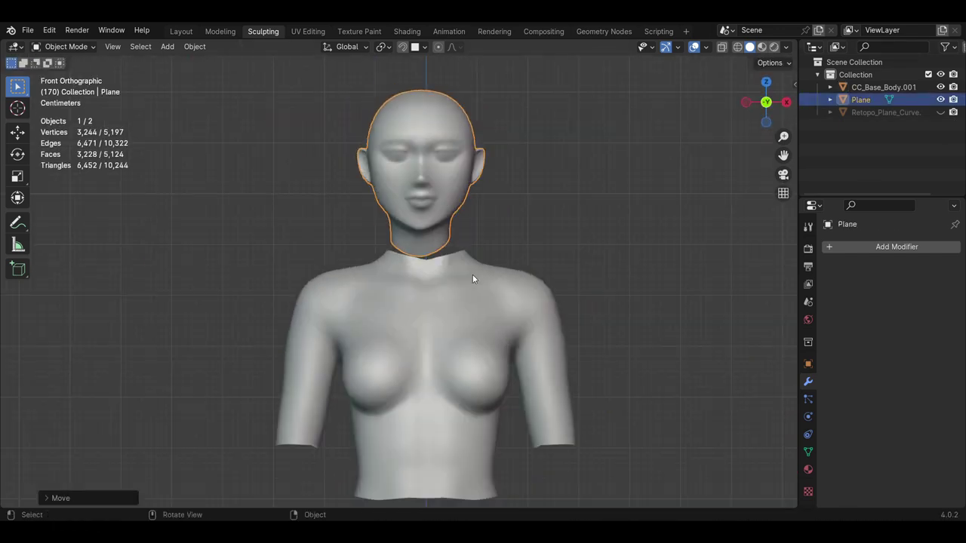
mouse_move(456, 264)
middle_down()
mouse_move(504, 301)
mouse_move(490, 324)
mouse_move(448, 268)
mouse_move(442, 213)
middle_up()
key(g)
click(448, 269)
key(alt+a)
mouse_move(540, 224)
middle_down()
mouse_move(453, 226)
mouse_move(301, 189)
middle_up()
Lower the head along Z to neck height and join it with the body
key(Tab)
scroll(452, 226, up, 5)
click(62, 46)
click(85, 62)
scroll(446, 306, down, 5)
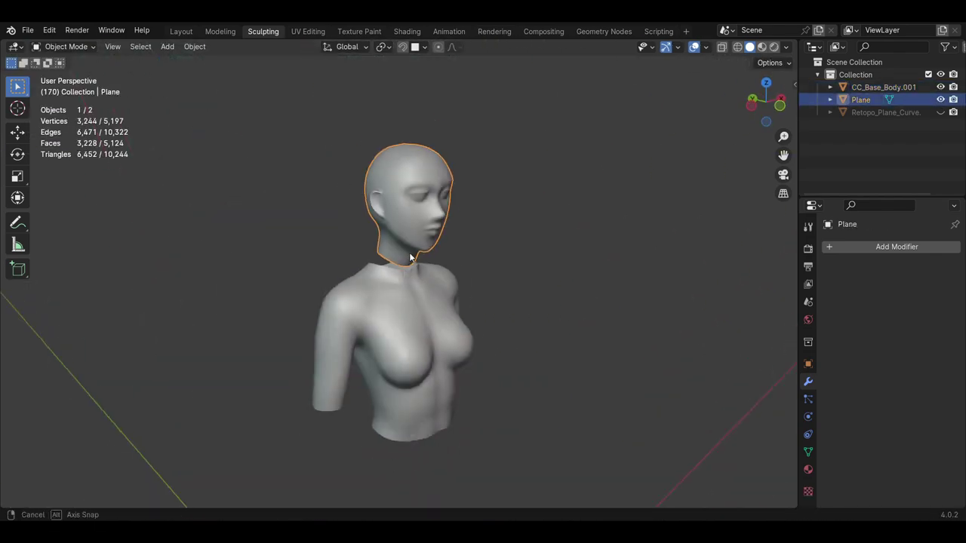
scroll(446, 306, up, 4)
mouse_move(400, 241)
middle_down()
mouse_move(286, 220)
mouse_move(432, 248)
mouse_move(474, 280)
mouse_move(460, 177)
mouse_move(493, 335)
middle_up()
key(g)
key(z)
click(432, 251)
click(460, 177)
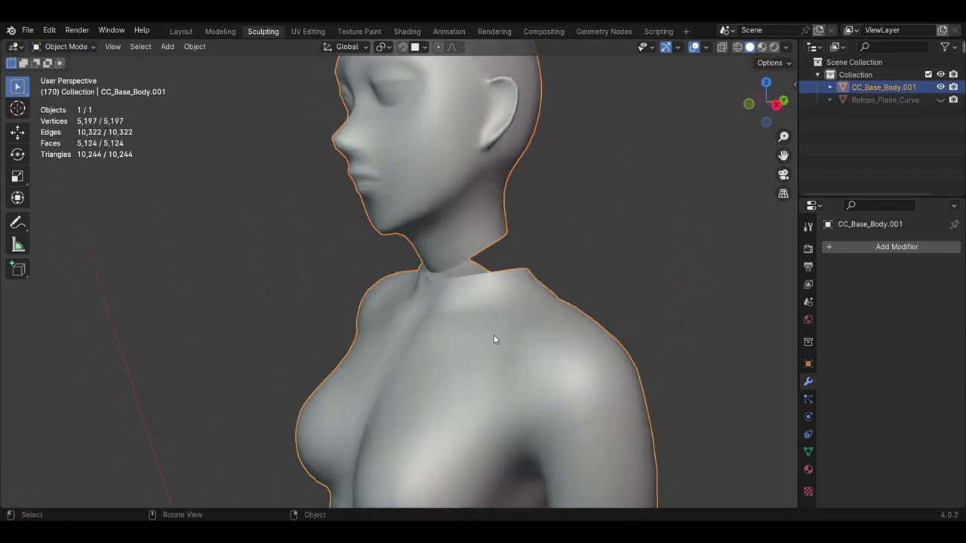
key(Tab)
Fill a face across the gap between two vertices at the neck seam
middle_drag(452, 302, 521, 281)
click(504, 259)
shift+click(507, 272)
key(f)
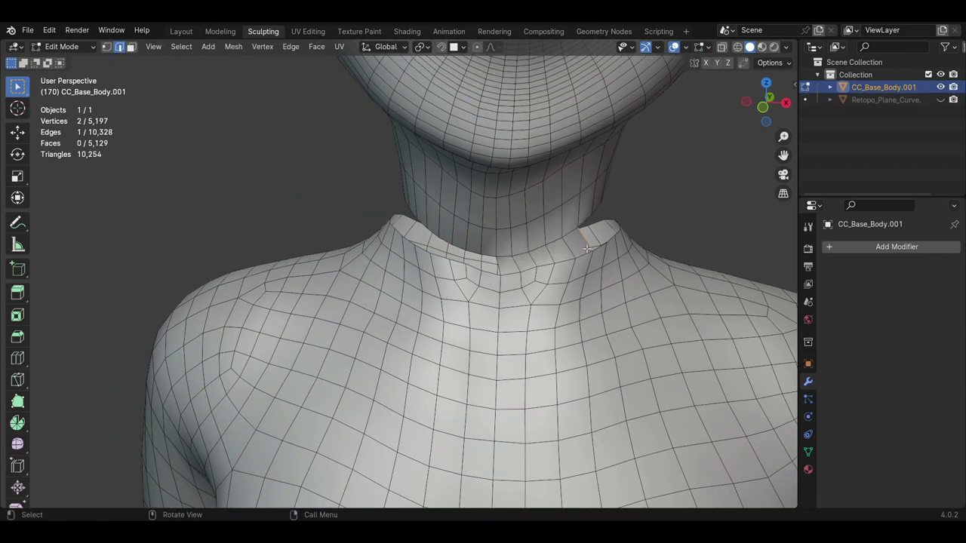
mouse_move(587, 249)
middle_down()
mouse_move(490, 211)
mouse_move(301, 166)
middle_up()
key(f)
scroll(139, 134, down, 3)
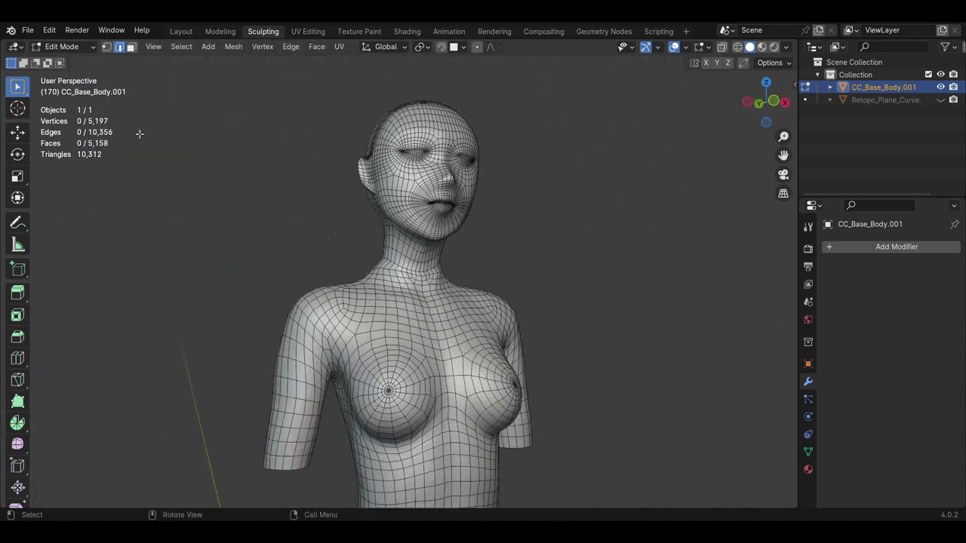
mouse_move(355, 297)
middle_down()
mouse_move(334, 255)
mouse_move(369, 312)
mouse_move(500, 254)
mouse_move(381, 285)
mouse_move(442, 312)
mouse_move(453, 302)
mouse_move(405, 252)
mouse_move(563, 323)
mouse_move(476, 410)
middle_up()
Reshape the chest with the Grab brush, viewing it from the front and back
key(g)
mouse_move(379, 457)
middle_down()
mouse_move(442, 344)
mouse_move(442, 279)
mouse_move(344, 312)
middle_up()
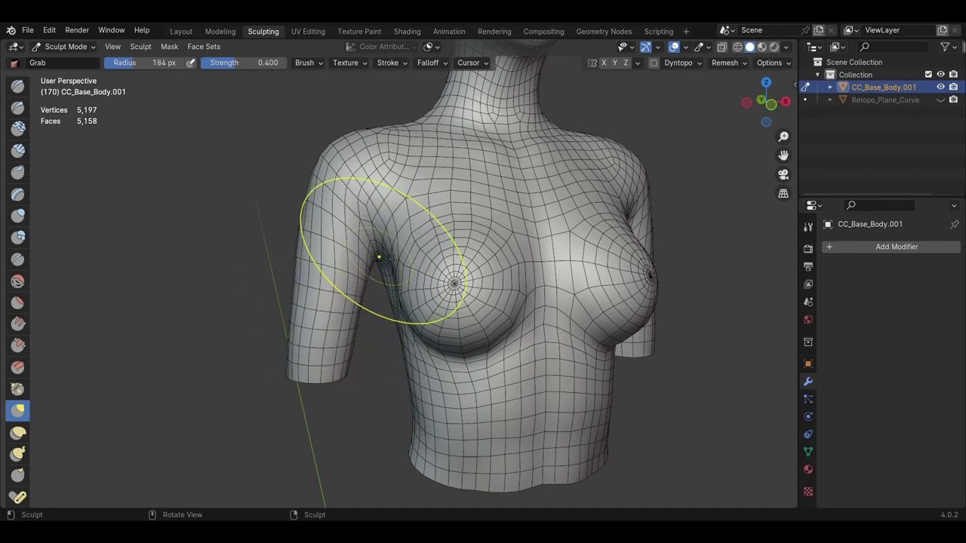
middle_drag(379, 258, 572, 287)
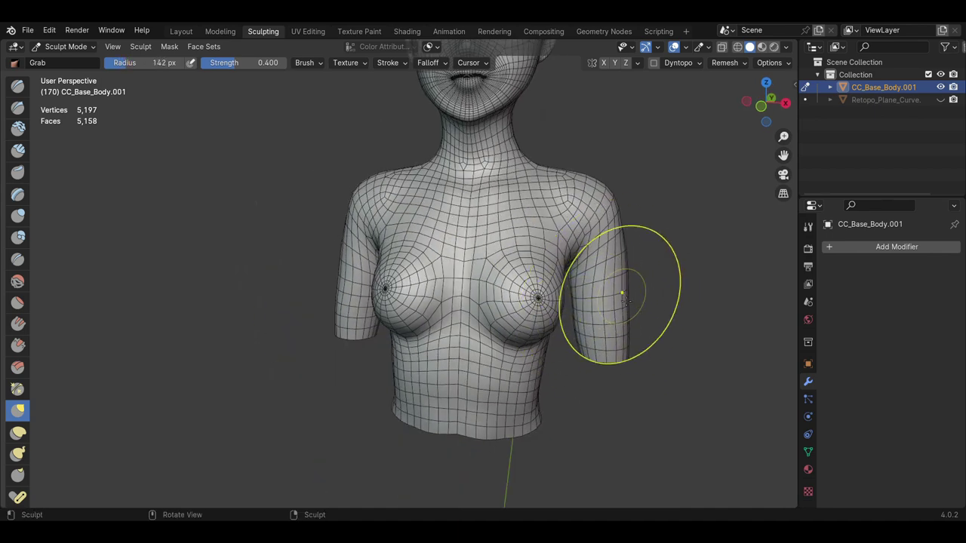
scroll(528, 339, down, 2)
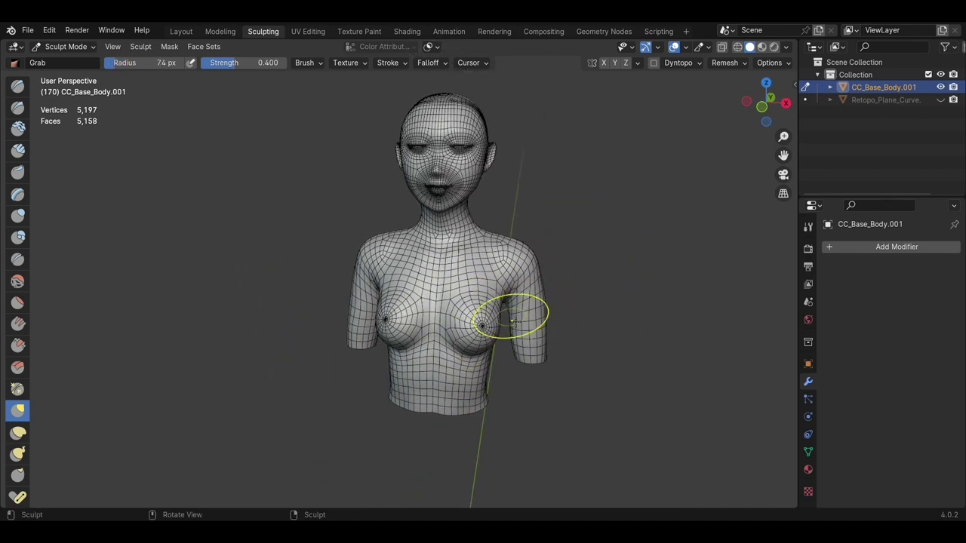
middle_drag(512, 323, 293, 311)
scroll(376, 320, up, 2)
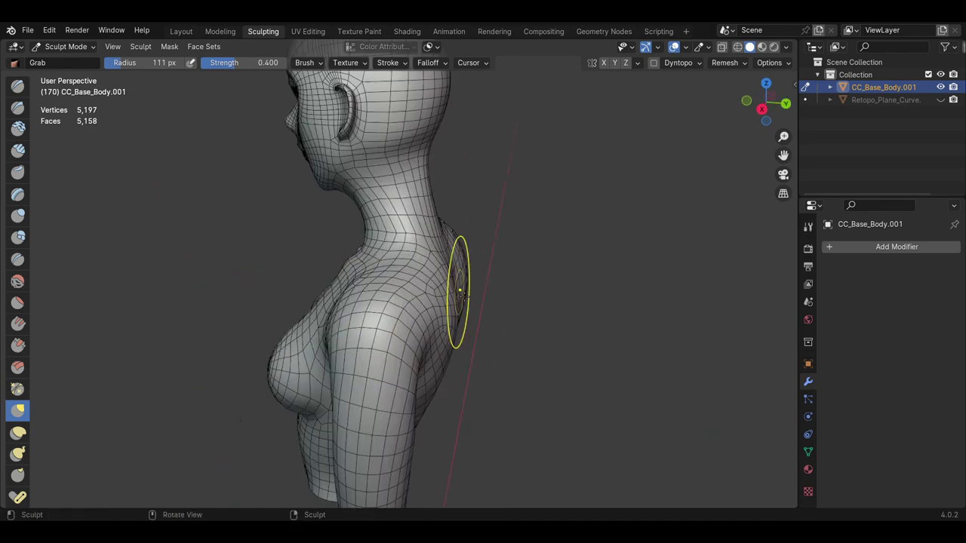
middle_drag(376, 321, 294, 367)
scroll(294, 368, down, 3)
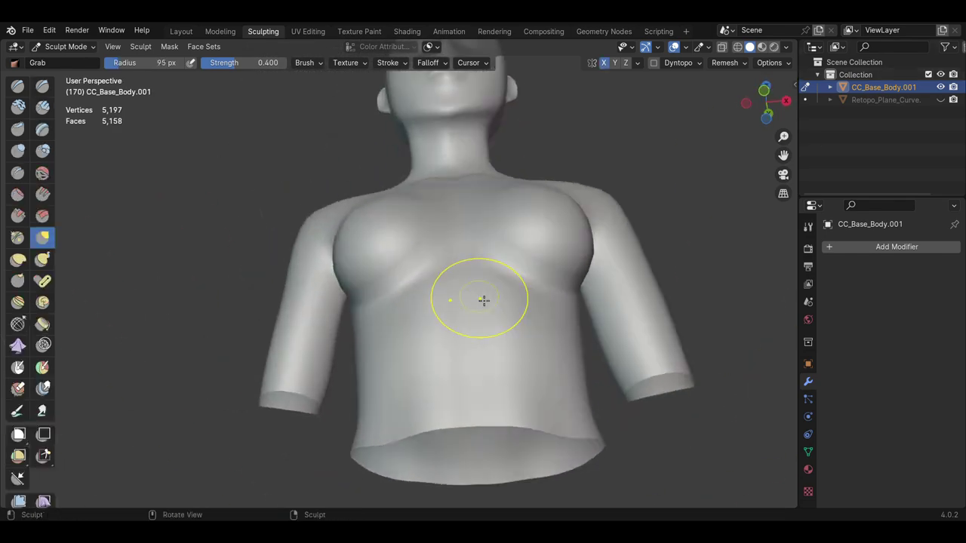
mouse_move(485, 299)
middle_down()
mouse_move(448, 312)
mouse_move(429, 239)
mouse_move(436, 177)
middle_up()
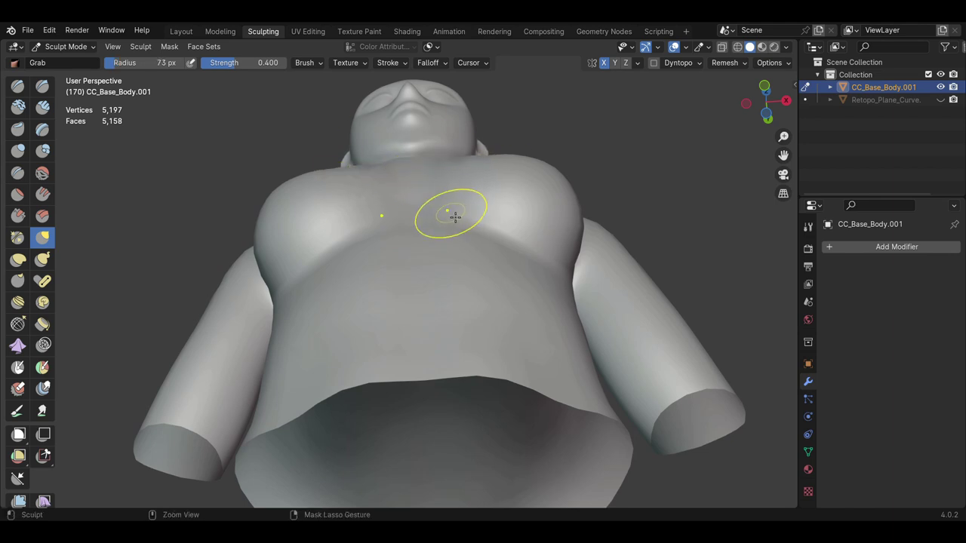
Keep sculpting the chest fuller, checking it from below and three-quarter views
middle_drag(427, 187, 422, 317)
mouse_move(424, 398)
middle_down()
mouse_move(424, 218)
mouse_move(434, 188)
middle_up()
scroll(433, 188, up, 3)
mouse_move(439, 155)
middle_down()
mouse_move(444, 134)
mouse_move(465, 373)
mouse_move(434, 311)
middle_up()
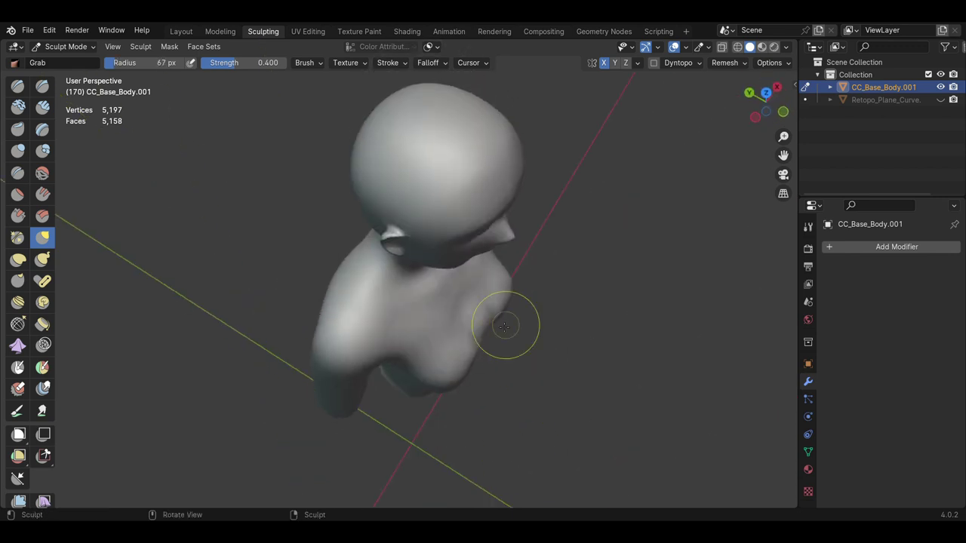
middle_drag(460, 426, 386, 333)
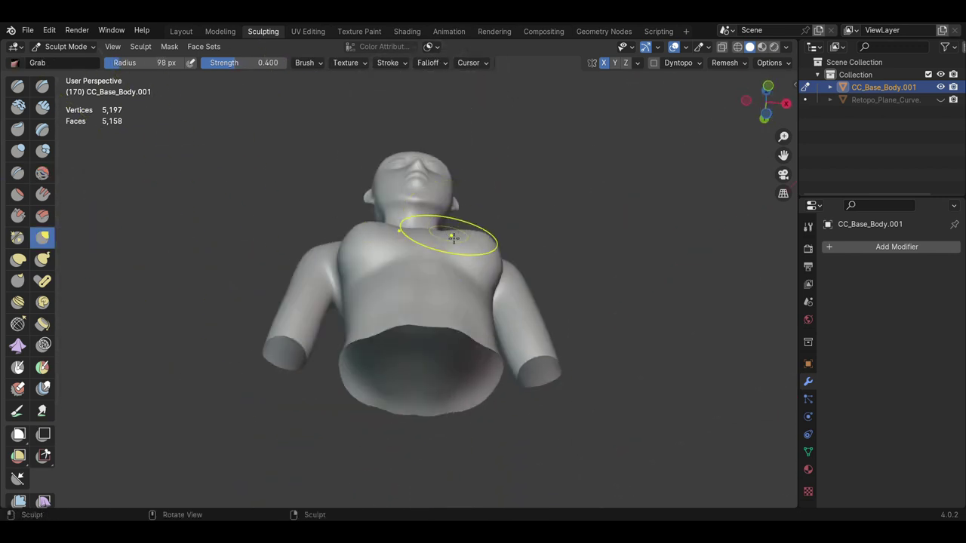
mouse_move(439, 248)
middle_down()
mouse_move(455, 438)
mouse_move(450, 293)
middle_up()
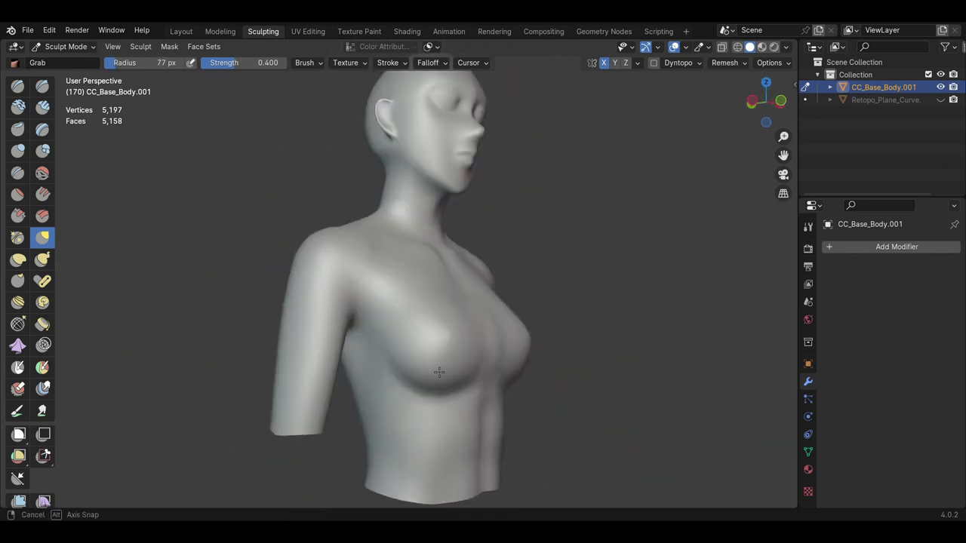
middle_drag(439, 372, 413, 400)
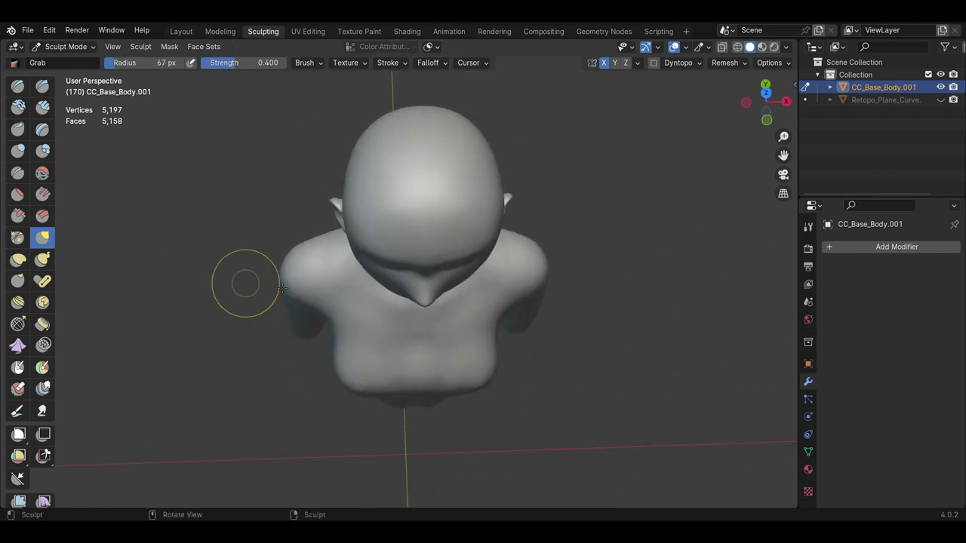
middle_drag(398, 369, 425, 339)
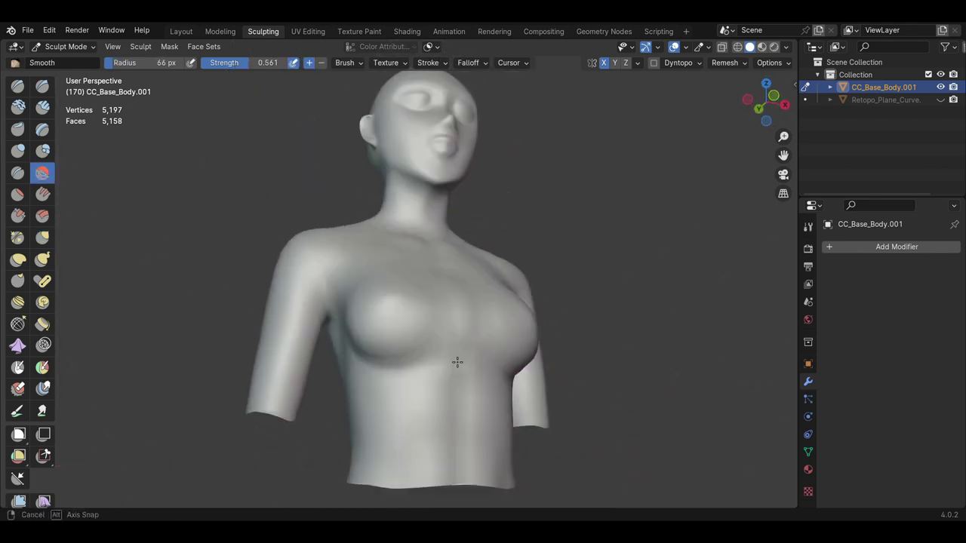
mouse_move(467, 366)
middle_down()
mouse_move(392, 371)
mouse_move(447, 375)
mouse_move(507, 343)
mouse_move(259, 319)
mouse_move(481, 362)
middle_up()
scroll(507, 344, up, 3)
Smooth the bust's surface and take the mesh back into Edit Mode
key(shift+s)
scroll(481, 362, down, 3)
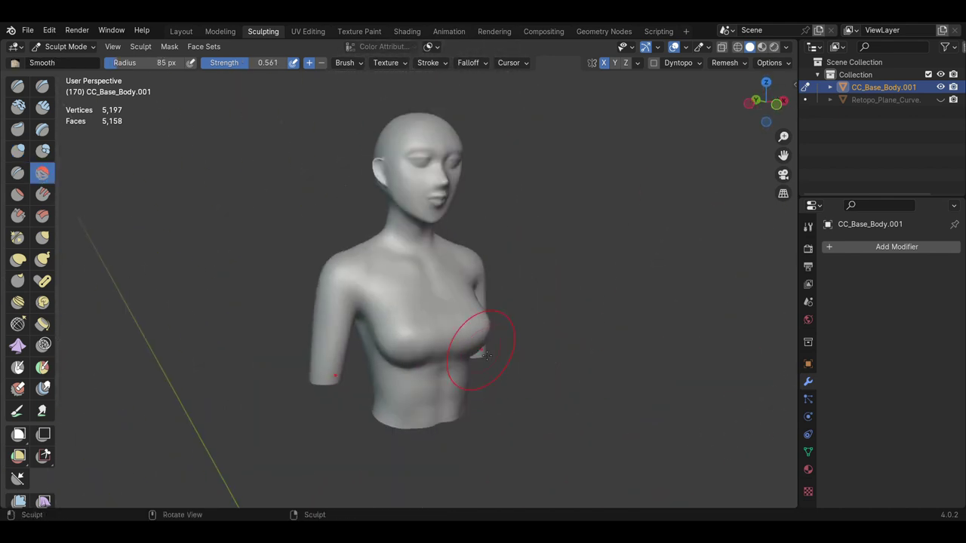
middle_drag(412, 326, 476, 314)
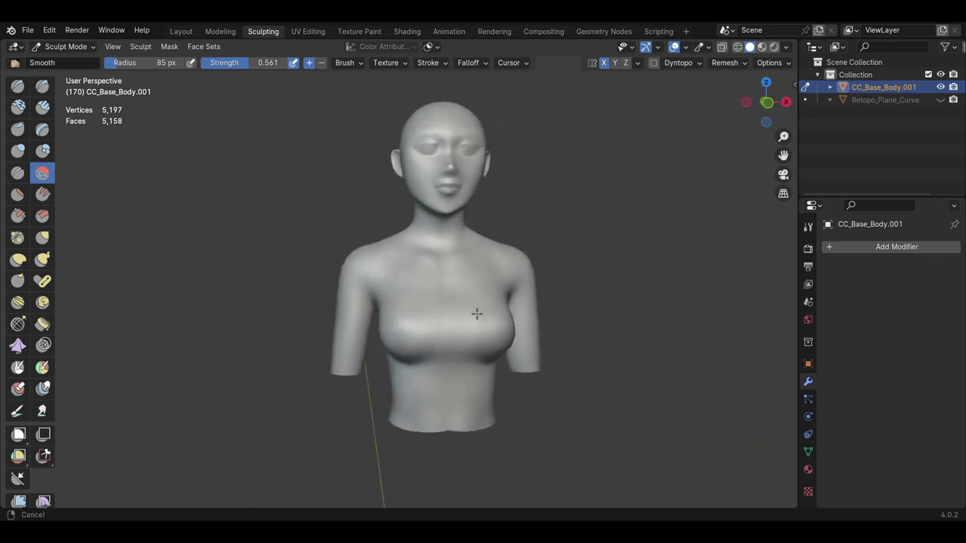
key(Tab)
scroll(476, 315, up, 5)
scroll(410, 242, up, 2)
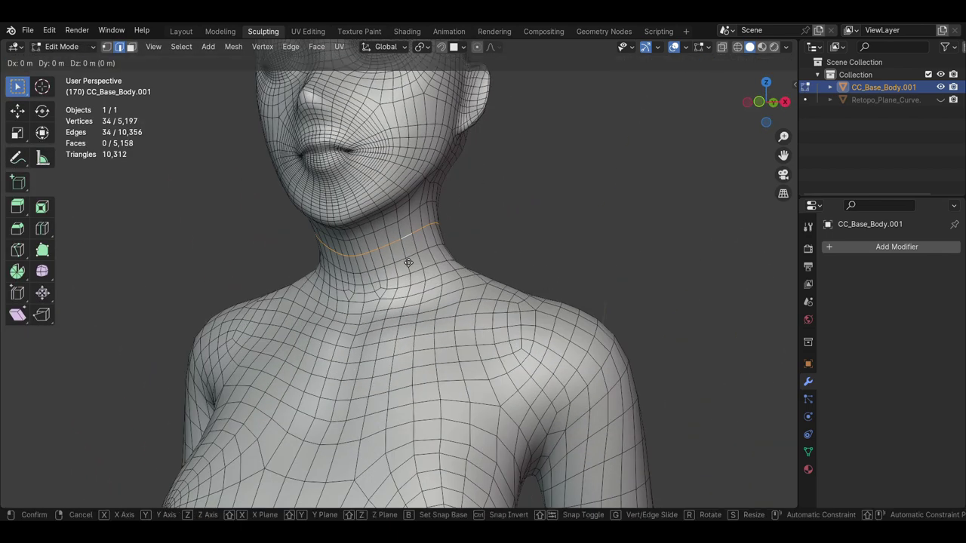
Extrude the neck loop twice, scaling it outward into a thin choker band
key(s)
click(402, 261)
mouse_move(401, 261)
middle_down()
mouse_move(302, 248)
mouse_move(432, 226)
mouse_move(412, 227)
mouse_move(406, 217)
middle_up()
click(398, 245)
click(423, 218)
key(e)
key(s)
click(412, 227)
key(g)
click(412, 227)
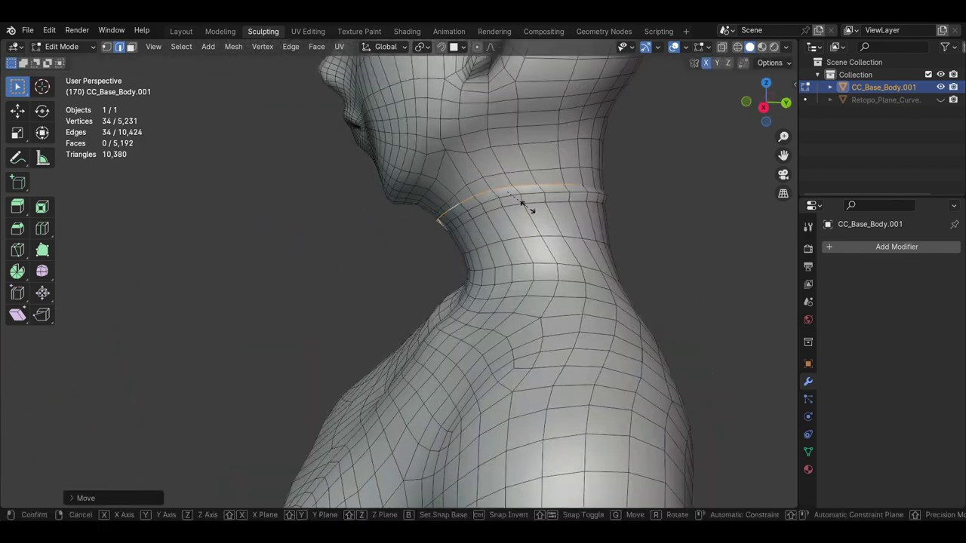
Turn on the wireframe overlay, inspect the neck band in Object Mode, then enter Sculpt Mode
right_click(522, 203)
mouse_move(522, 204)
middle_down()
mouse_move(544, 208)
mouse_move(324, 240)
middle_up()
click(320, 238)
click(679, 49)
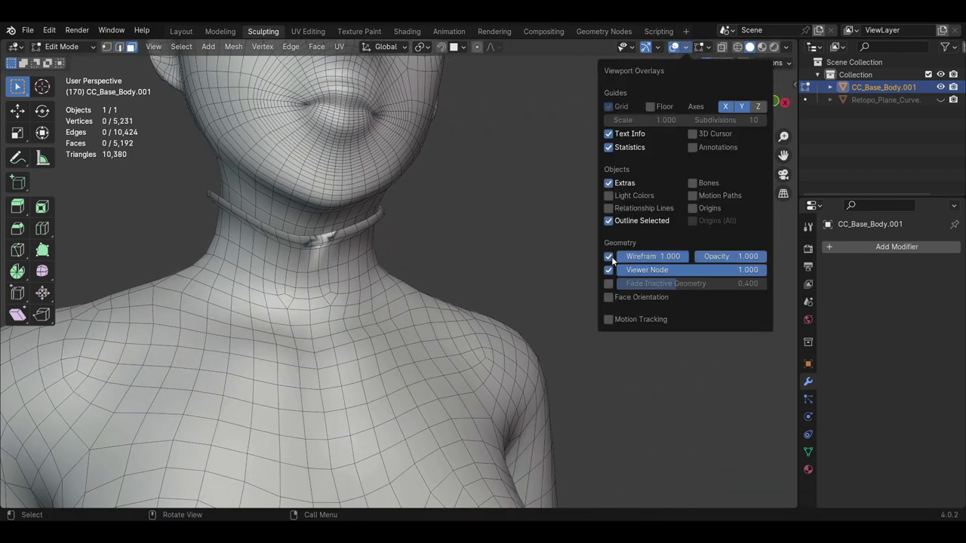
key(Tab)
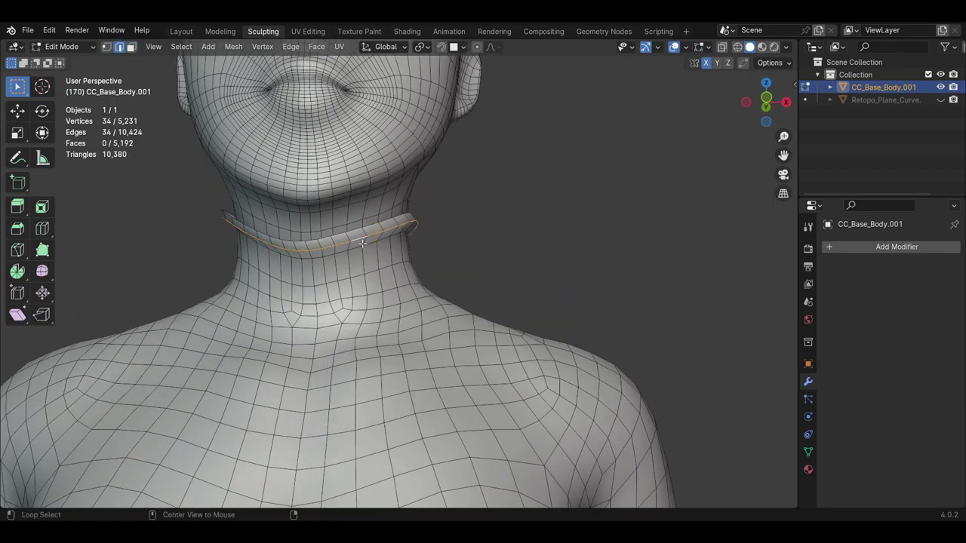
click(326, 220)
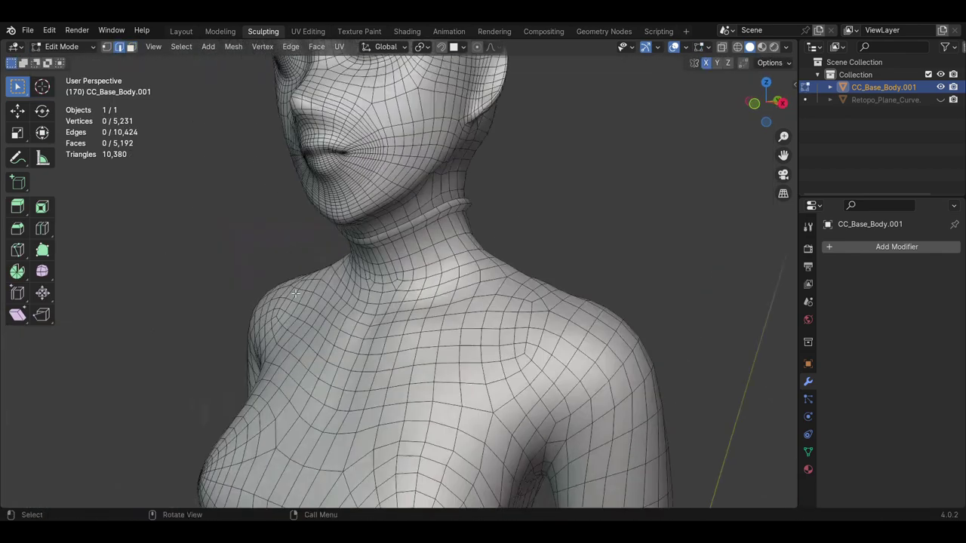
key(Tab)
scroll(511, 249, down, 5)
mouse_move(511, 249)
middle_down()
mouse_move(418, 333)
mouse_move(347, 344)
mouse_move(379, 344)
mouse_move(311, 338)
mouse_move(290, 357)
mouse_move(463, 315)
mouse_move(505, 315)
mouse_move(411, 314)
mouse_move(388, 344)
mouse_move(451, 314)
mouse_move(425, 319)
middle_up()
scroll(462, 315, up, 5)
click(66, 46)
click(69, 86)
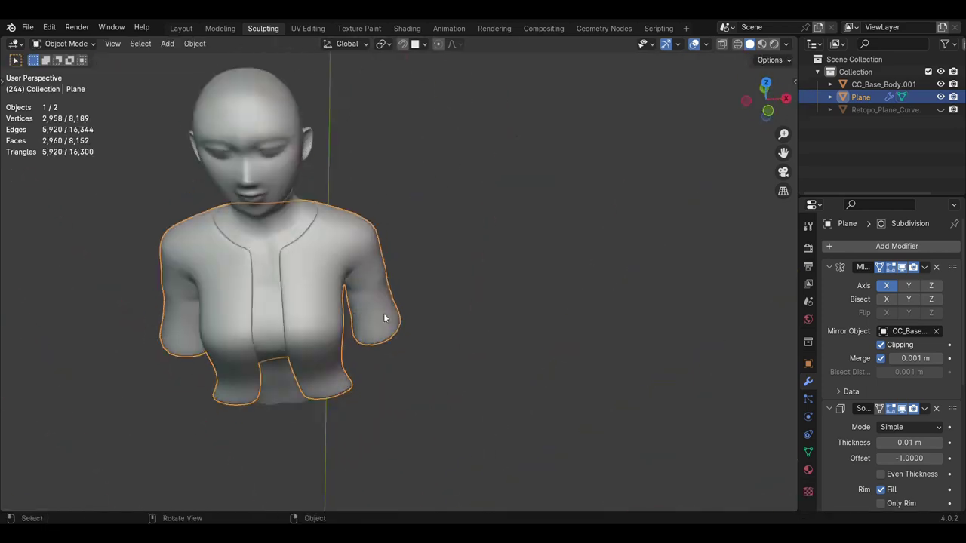
Put the jacket into Sculpt Mode and zoom in on its neckline
key(Tab)
click(57, 45)
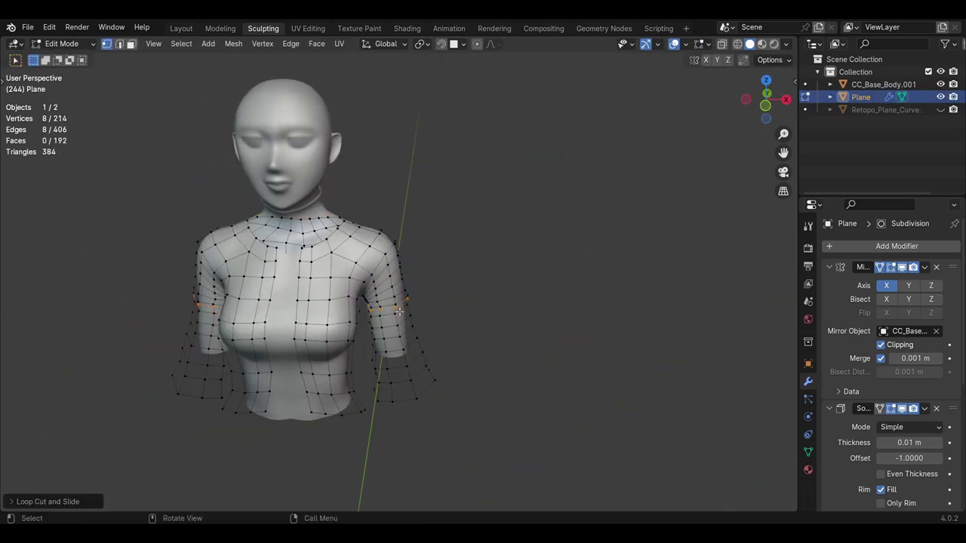
click(66, 43)
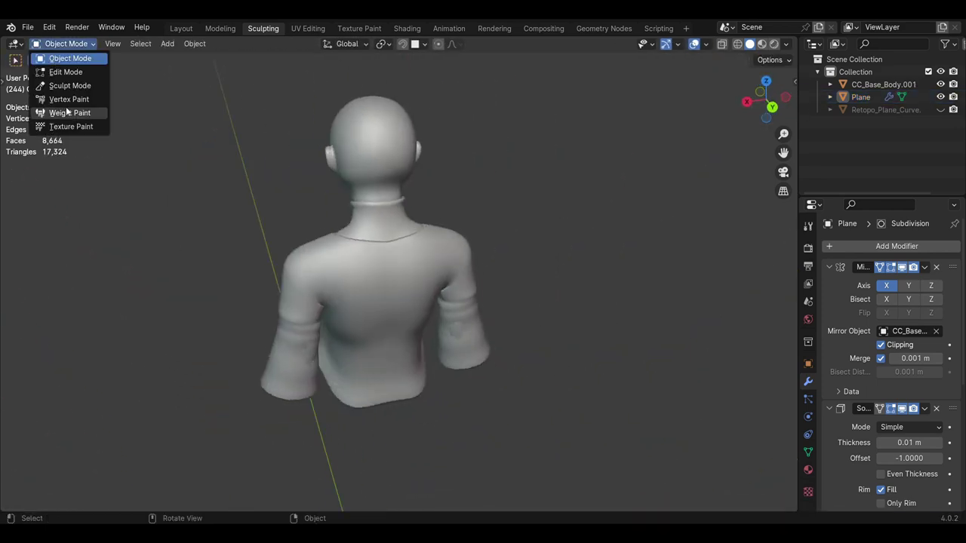
click(64, 82)
mouse_move(453, 302)
middle_down()
mouse_move(390, 294)
mouse_move(279, 315)
middle_up()
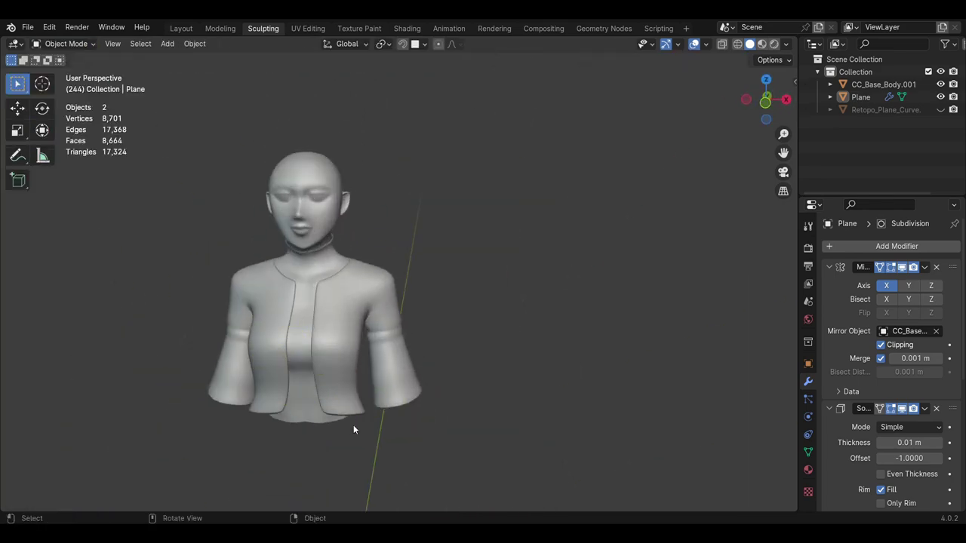
middle_drag(362, 317, 347, 289)
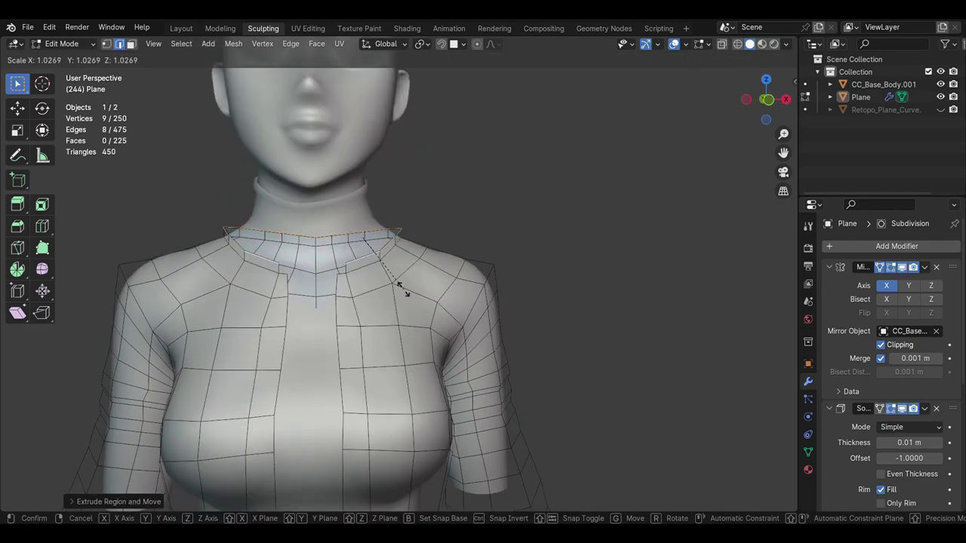
middle_drag(374, 273, 368, 238)
Raise the extruded neckline and pull a collar vertex outward to fold the collar over
click(367, 239)
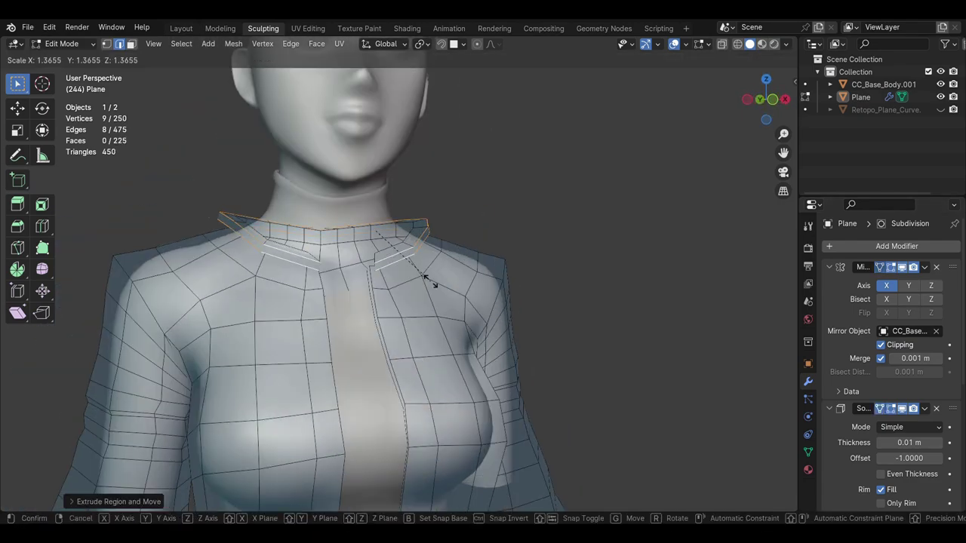
click(322, 240)
key(g)
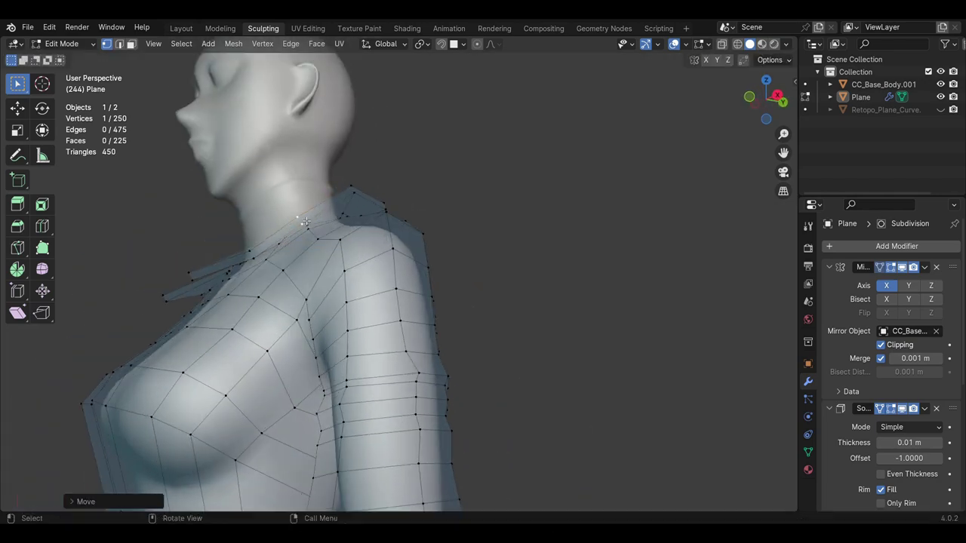
mouse_move(341, 247)
middle_down()
mouse_move(387, 204)
mouse_move(591, 349)
mouse_move(565, 236)
middle_up()
click(387, 204)
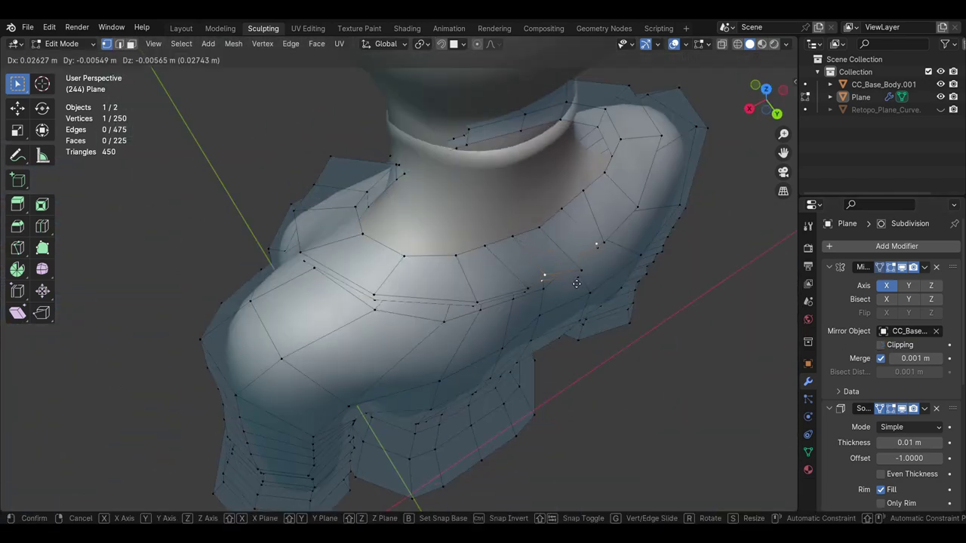
middle_drag(520, 262, 440, 262)
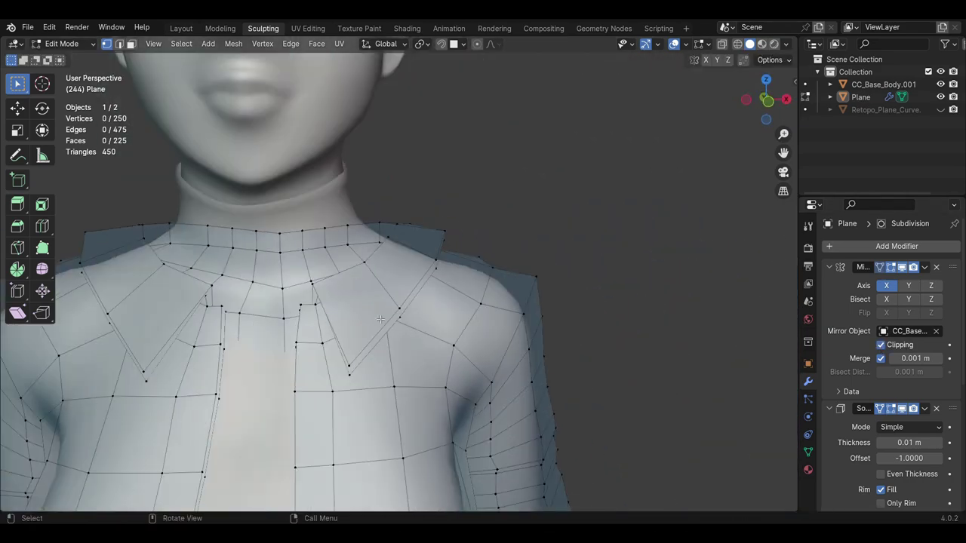
click(440, 262)
key(Tab)
scroll(440, 262, up, 3)
Add a loop cut through the jacket and slide the new edge loop into place
scroll(528, 340, down, 5)
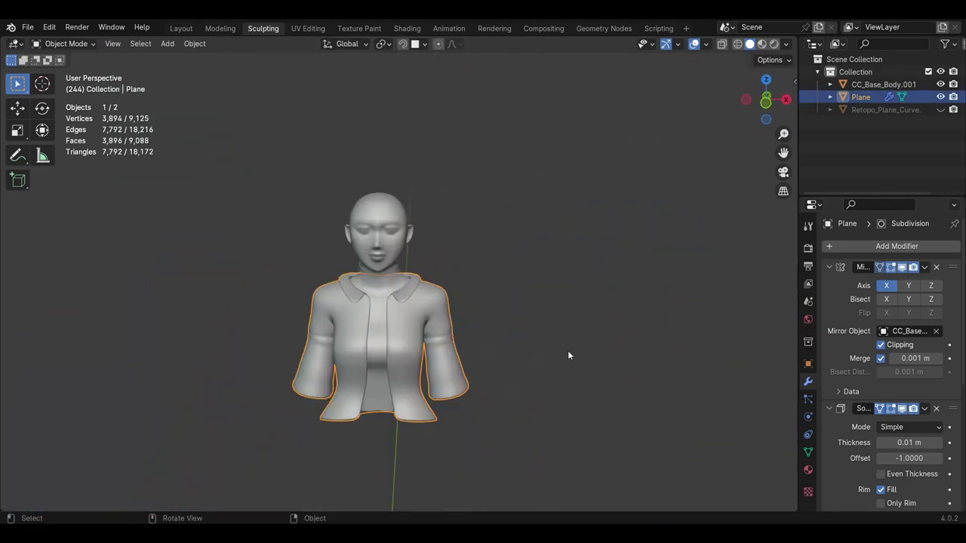
key(Tab)
scroll(567, 350, up, 4)
key(Tab)
key(Tab)
scroll(383, 398, down, 4)
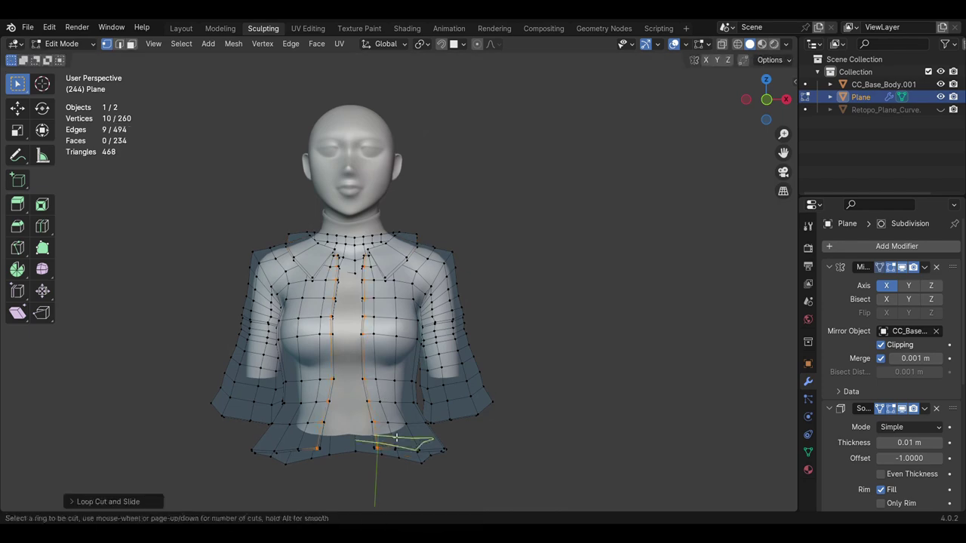
click(395, 438)
scroll(395, 377, up, 4)
key(Tab)
scroll(407, 339, down, 4)
Adjust a collar vertex and add another loop cut across the collar
key(Tab)
scroll(416, 325, up, 5)
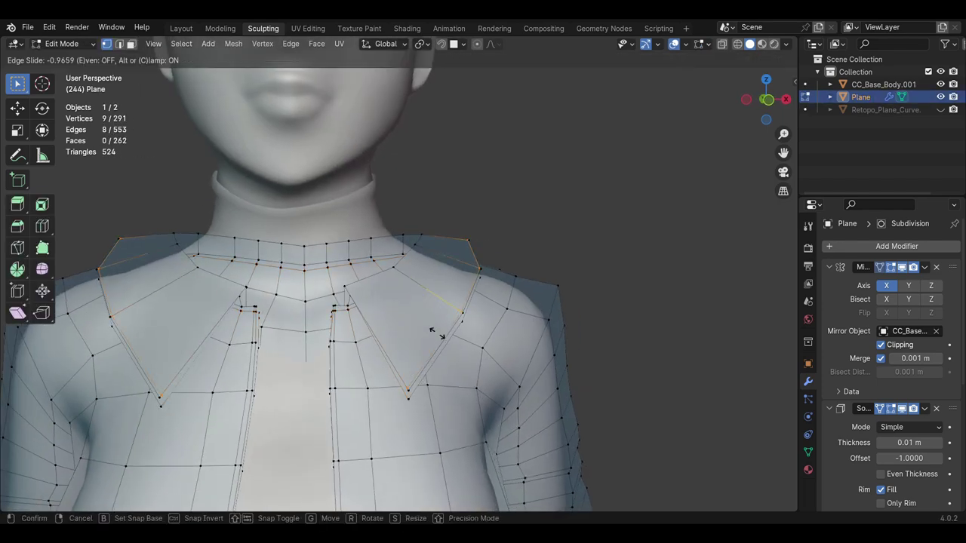
click(436, 334)
middle_drag(436, 334, 374, 307)
click(371, 318)
key(Tab)
scroll(395, 372, down, 4)
key(Tab)
scroll(416, 294, up, 4)
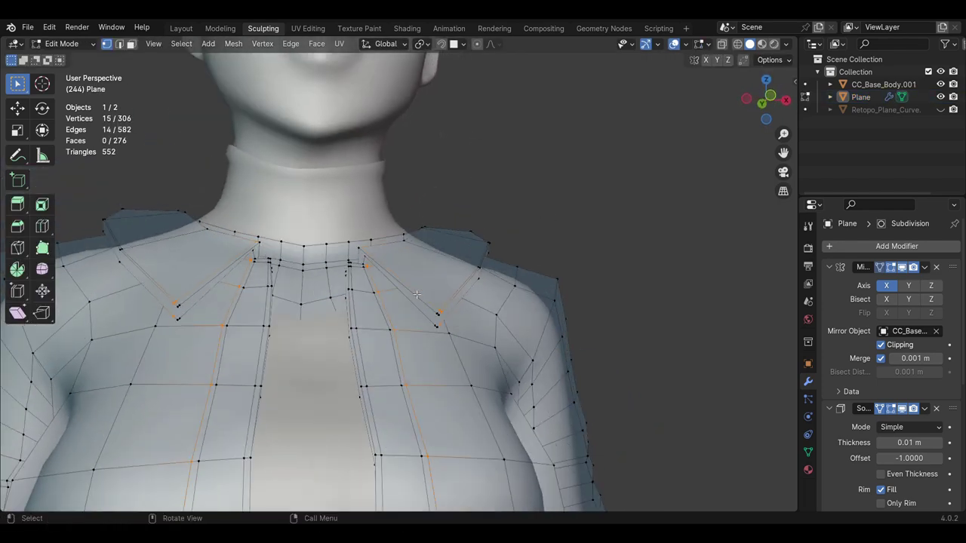
click(394, 251)
key(Tab)
middle_drag(389, 254, 443, 267)
key(Tab)
scroll(407, 226, up, 4)
key(ctrl+r)
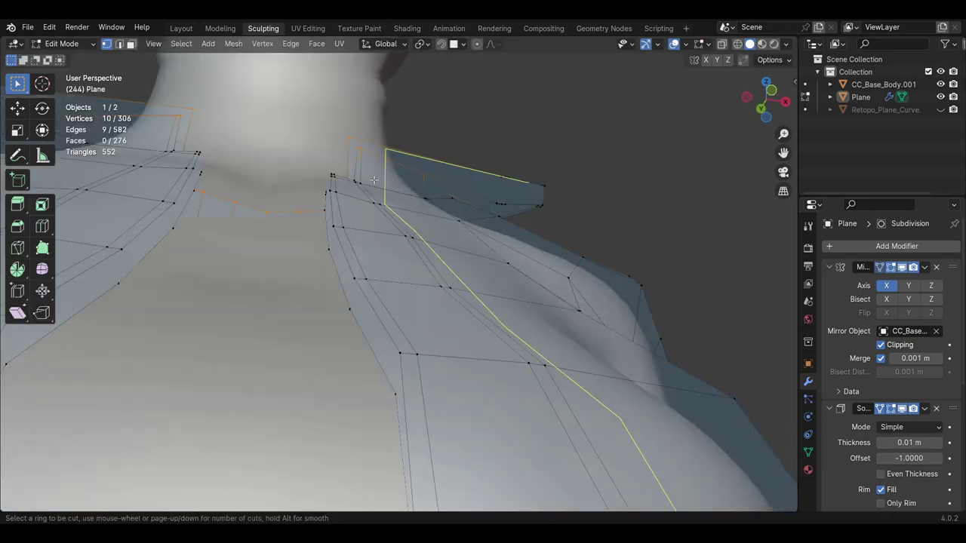
click(353, 180)
middle_drag(353, 180, 441, 260)
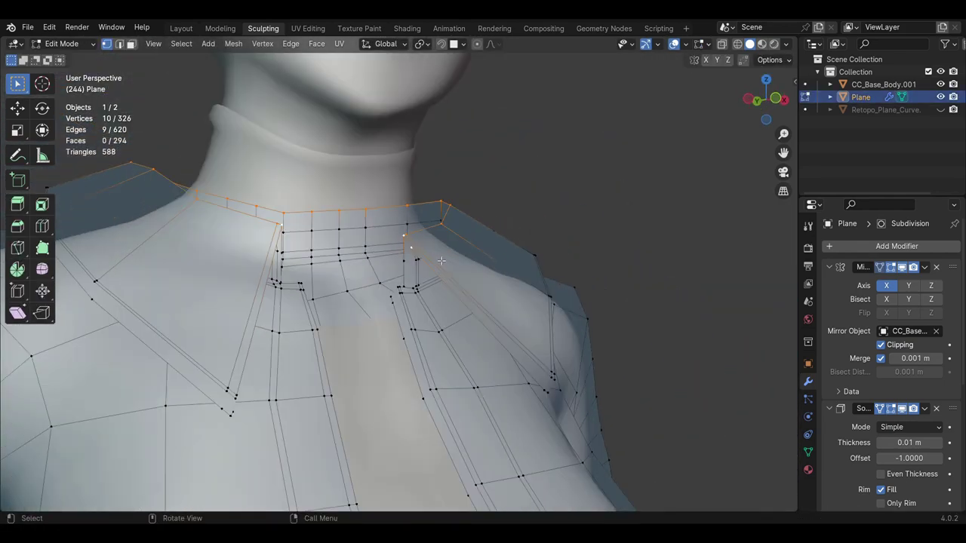
key(Tab)
key(Tab)
mouse_move(443, 253)
middle_down()
mouse_move(383, 170)
mouse_move(316, 188)
mouse_move(94, 47)
middle_up()
key(Tab)
Move the collar vertices into shape, previewing the smoothed jacket between edits
click(66, 43)
click(66, 83)
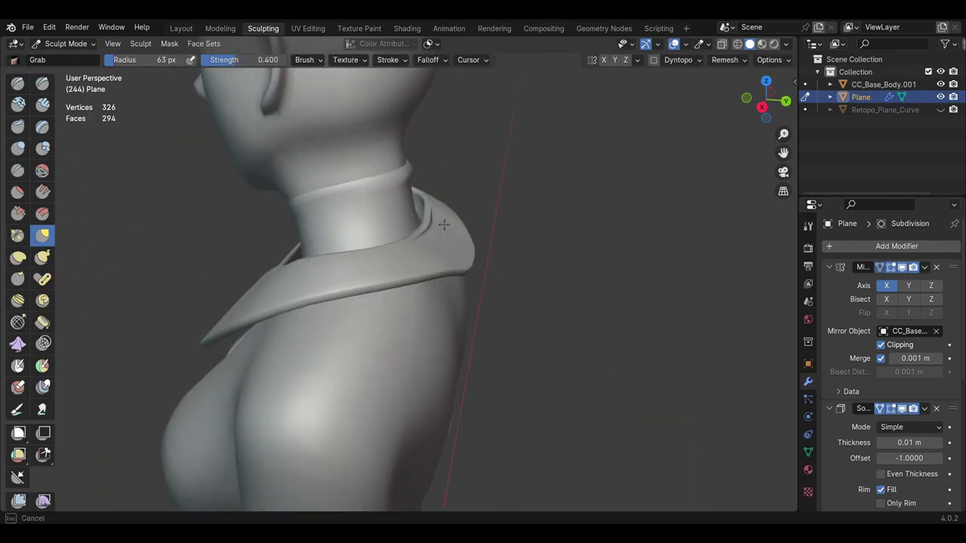
mouse_move(453, 256)
middle_down()
mouse_move(482, 274)
mouse_move(402, 224)
mouse_move(393, 238)
middle_up()
key(Tab)
key(g)
click(402, 224)
key(Tab)
scroll(398, 306, down, 3)
key(Tab)
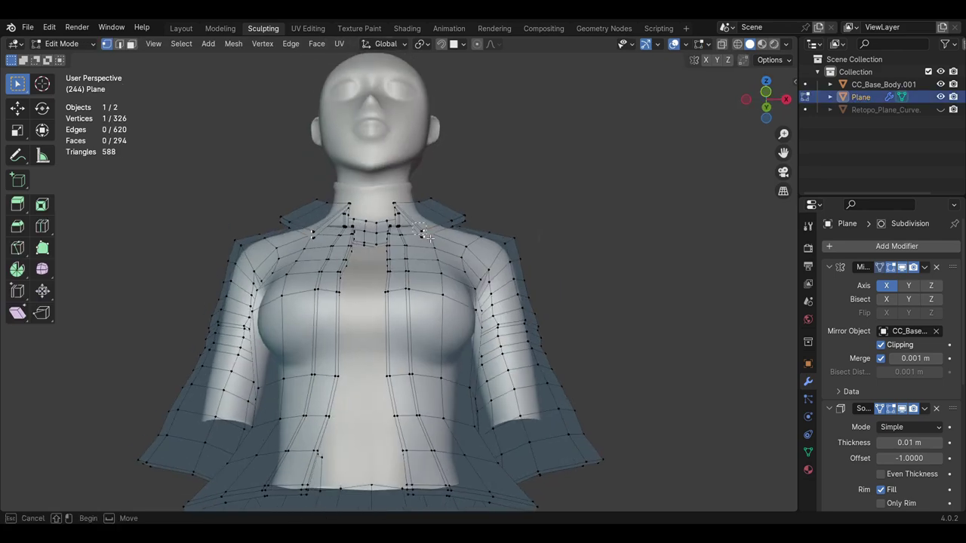
key(Tab)
scroll(520, 307, down, 4)
mouse_move(447, 284)
middle_down()
mouse_move(521, 307)
mouse_move(368, 241)
mouse_move(487, 329)
mouse_move(353, 240)
middle_up()
key(Tab)
Select an edge loop across the jacket's chest, then return to sculpting the jacket front
key(Tab)
key(Tab)
scroll(354, 240, up, 2)
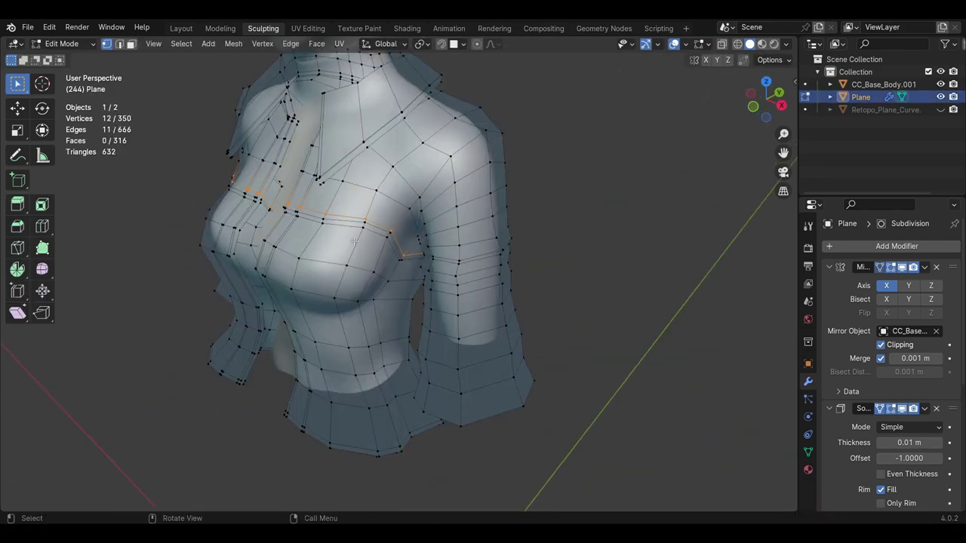
alt+click(367, 227)
key(Tab)
key(Tab)
key(Tab)
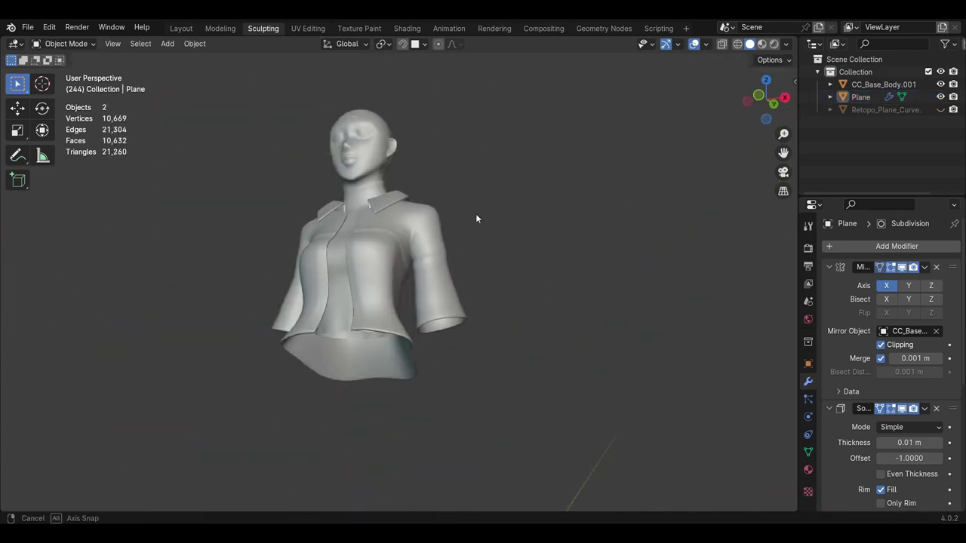
key(Tab)
mouse_move(475, 213)
middle_down()
mouse_move(372, 264)
mouse_move(392, 286)
mouse_move(476, 279)
mouse_move(344, 318)
mouse_move(483, 206)
mouse_move(491, 317)
middle_up()
key(Tab)
click(483, 210)
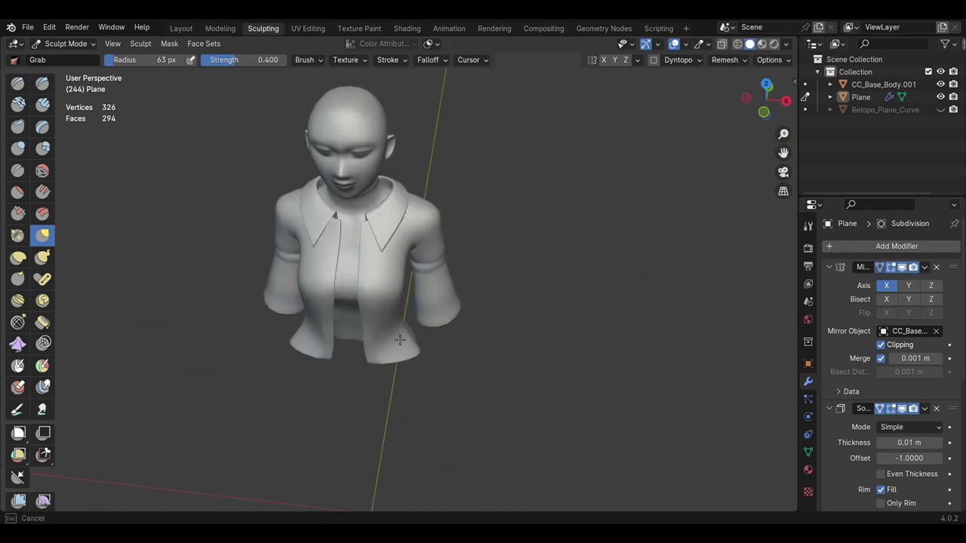
scroll(384, 351, up, 2)
scroll(383, 351, down, 3)
mouse_move(385, 301)
middle_down()
mouse_move(420, 362)
mouse_move(401, 326)
mouse_move(388, 250)
middle_up()
key(Tab)
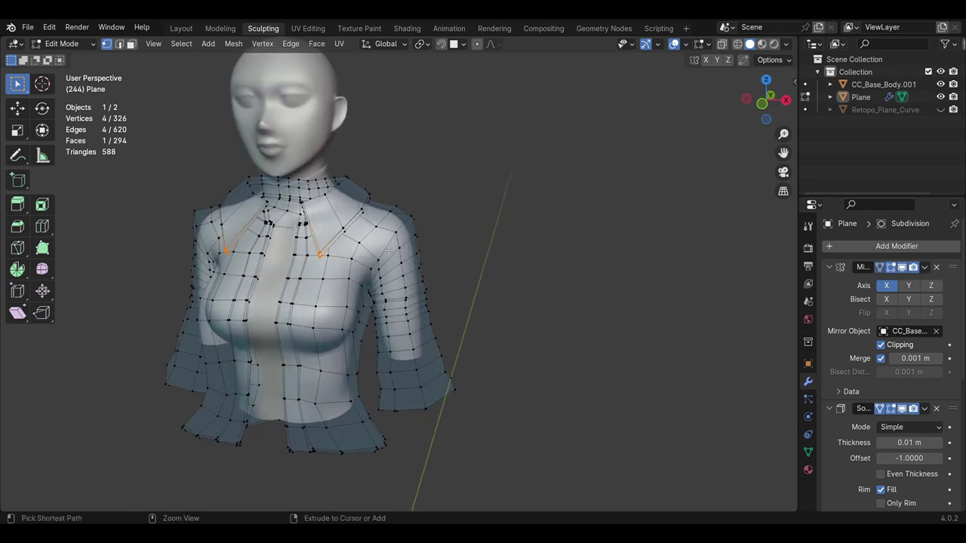
key(Tab)
middle_drag(656, 181, 586, 422)
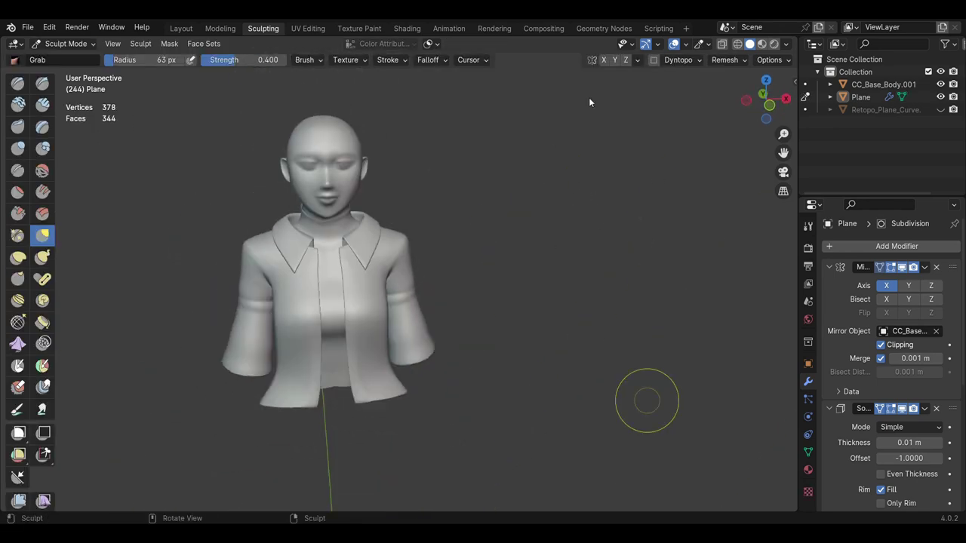
scroll(408, 304, up, 3)
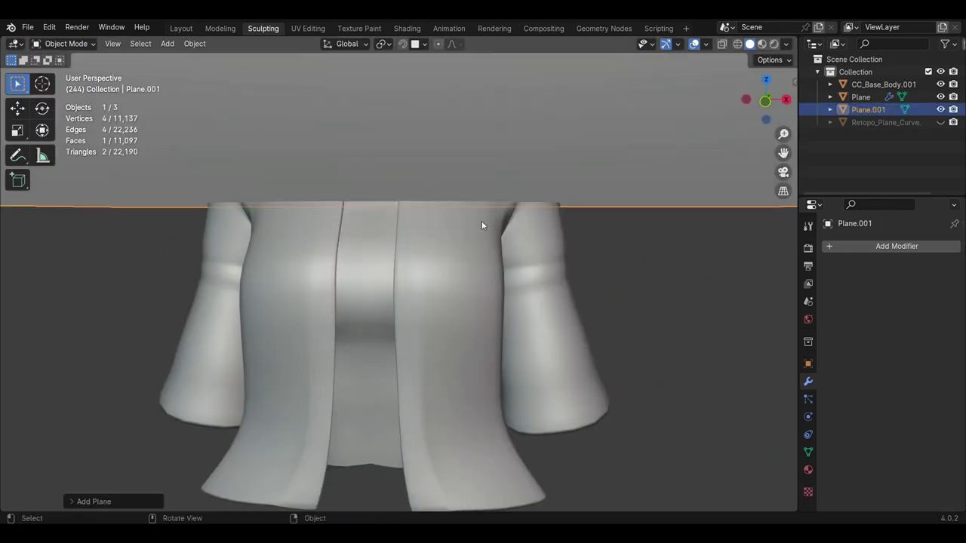
Merge the new plane's four vertices into one and move it onto the jacket's chest
key(s)
key(Tab)
right_click(438, 198)
click(366, 437)
key(g)
click(620, 216)
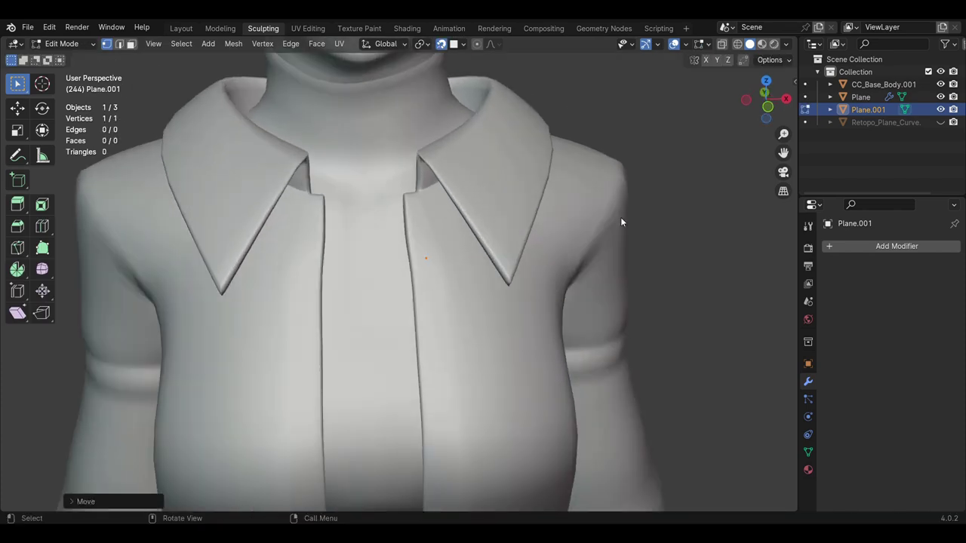
Fill the small vertex ring on the chest with faces and nudge a ring vertex
click(130, 43)
key(f)
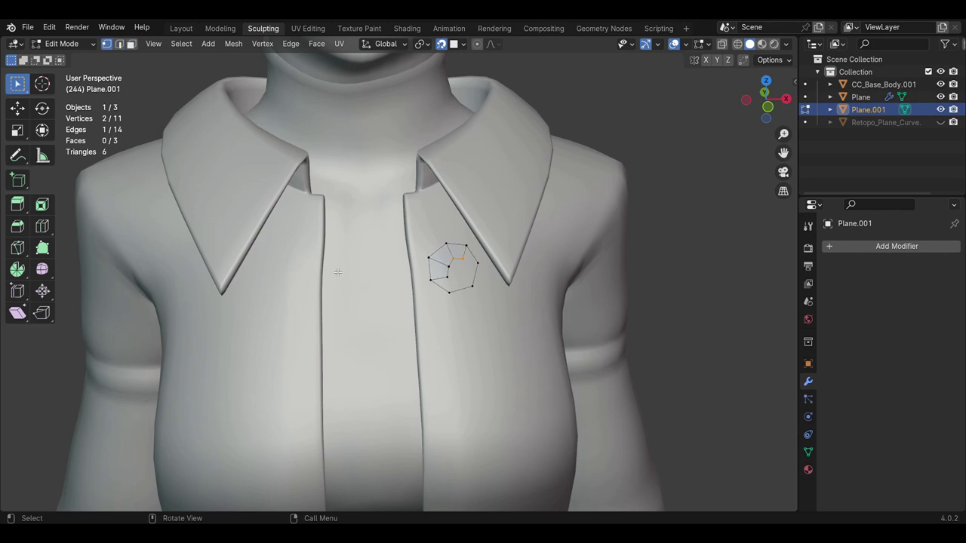
right_click(471, 287)
click(452, 278)
click(461, 289)
middle_drag(461, 289, 462, 293)
Extrude another vertex from the ring and fill a new face to extend the shape
key(g)
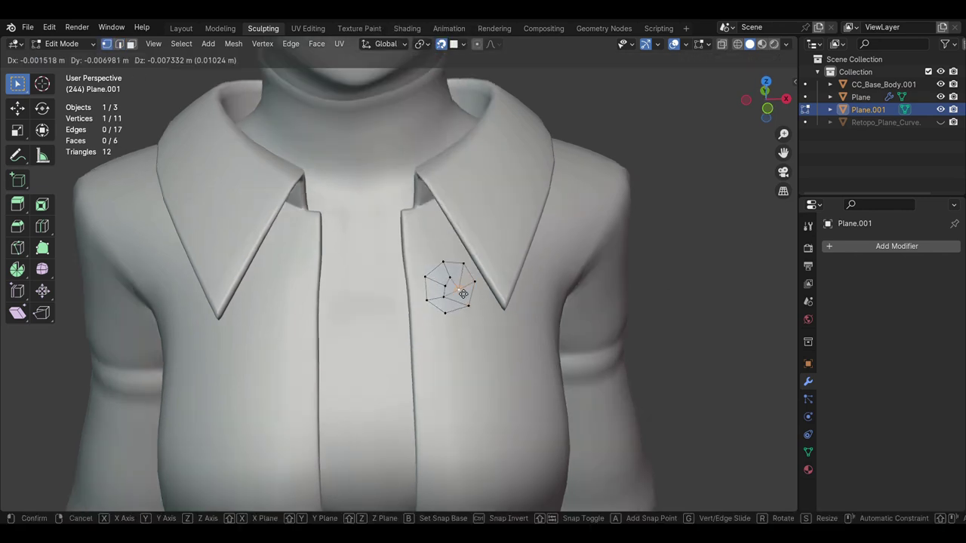
right_click(473, 291)
click(407, 81)
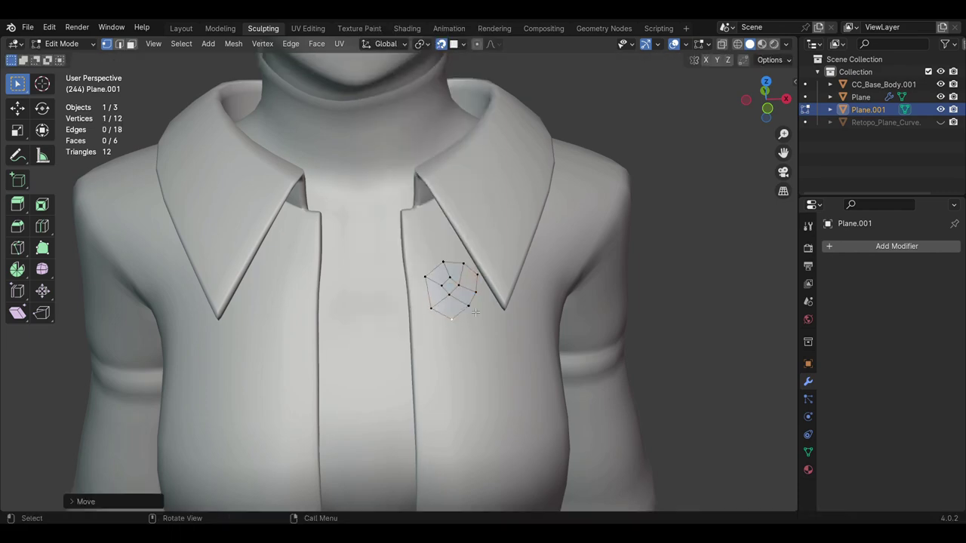
key(f)
click(472, 271)
key(g)
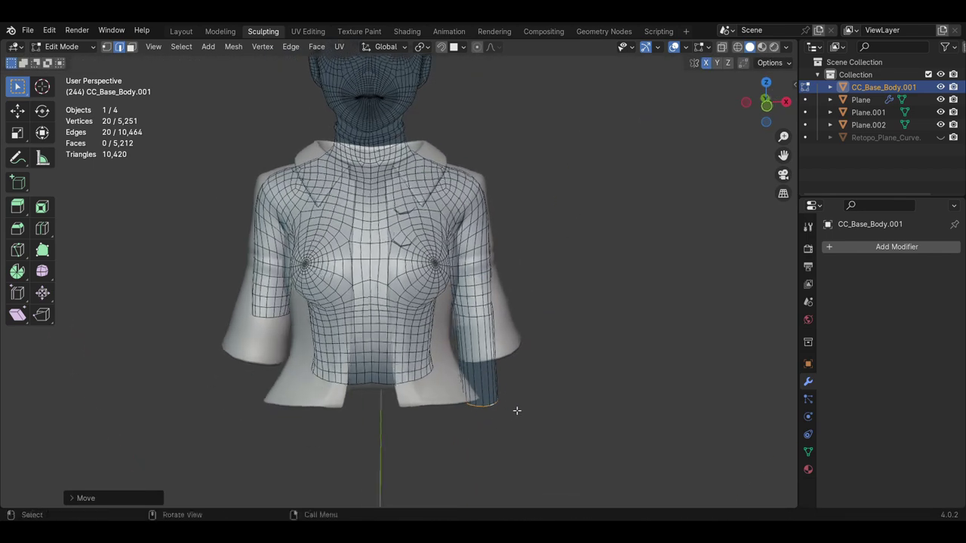
Place the extruded wrist loop so a forearm reaches past the jacket sleeve, then exit Edit Mode
middle_drag(515, 410, 484, 384)
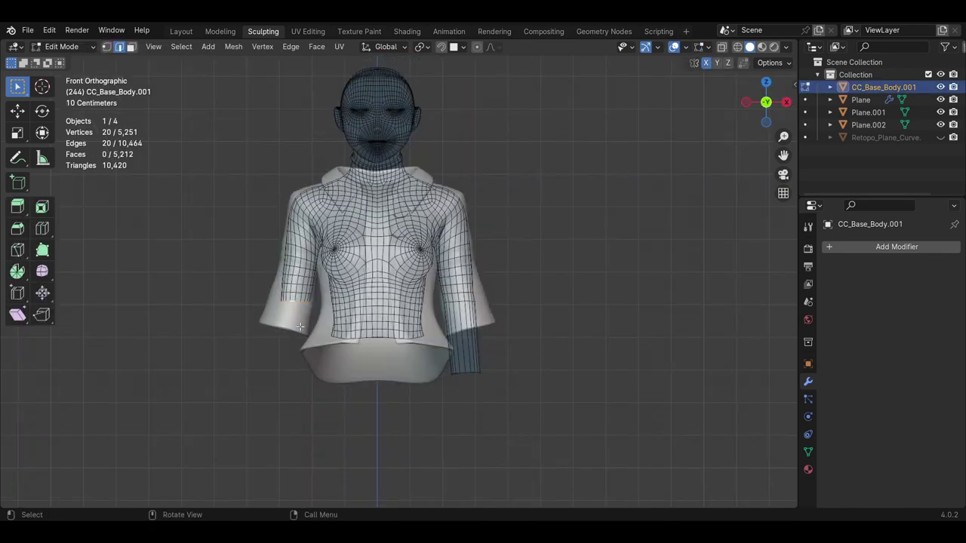
click(291, 397)
middle_drag(365, 392, 425, 215)
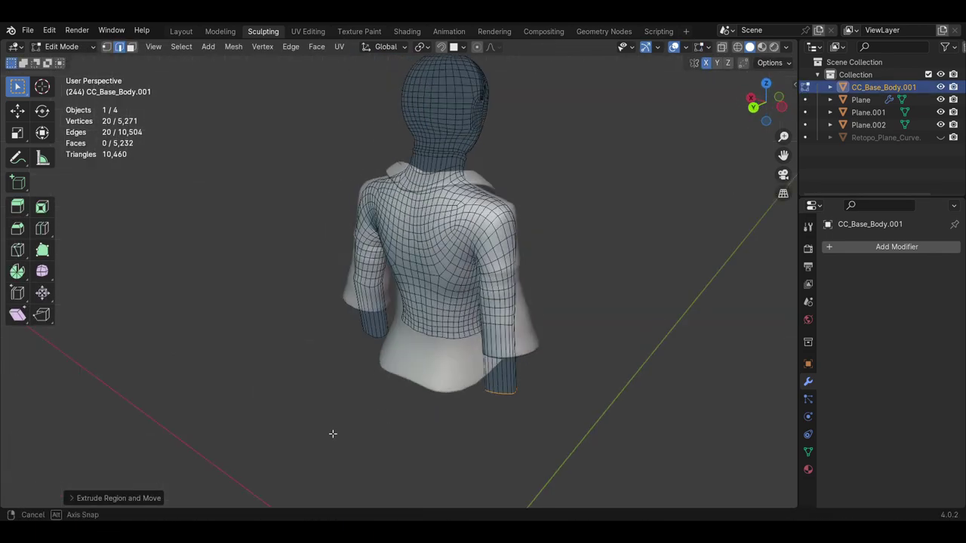
key(Tab)
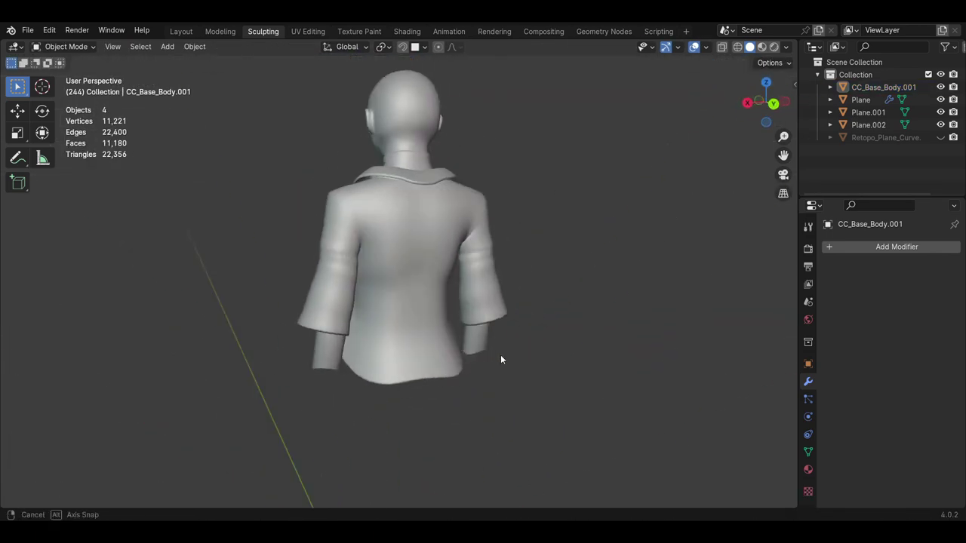
mouse_move(383, 312)
middle_down()
mouse_move(276, 302)
mouse_move(416, 204)
middle_up()
Add a plane for the earring and rotate it 45 degrees on X beside the ear
key(shift+a)
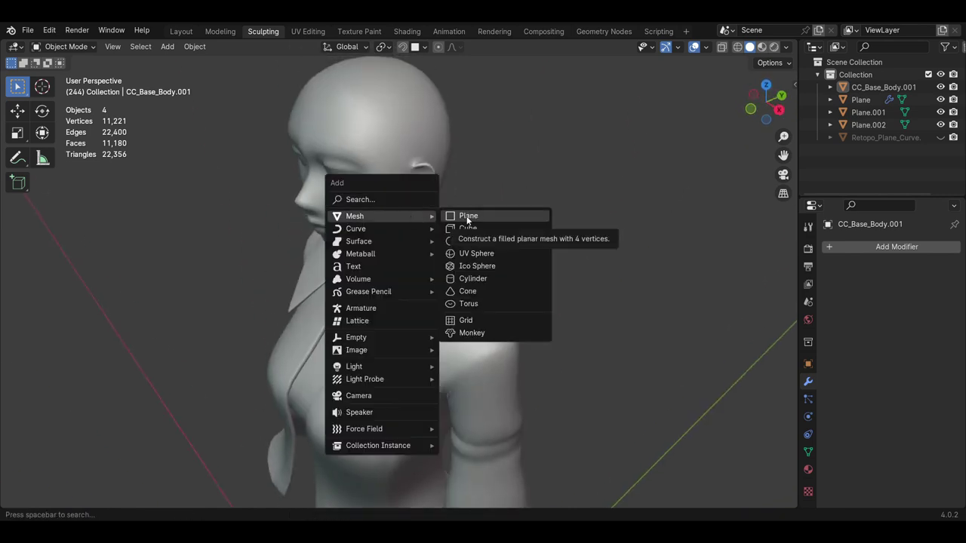
click(468, 217)
key(s)
key(Escape)
key(ctrl+z)
scroll(422, 215, up, 3)
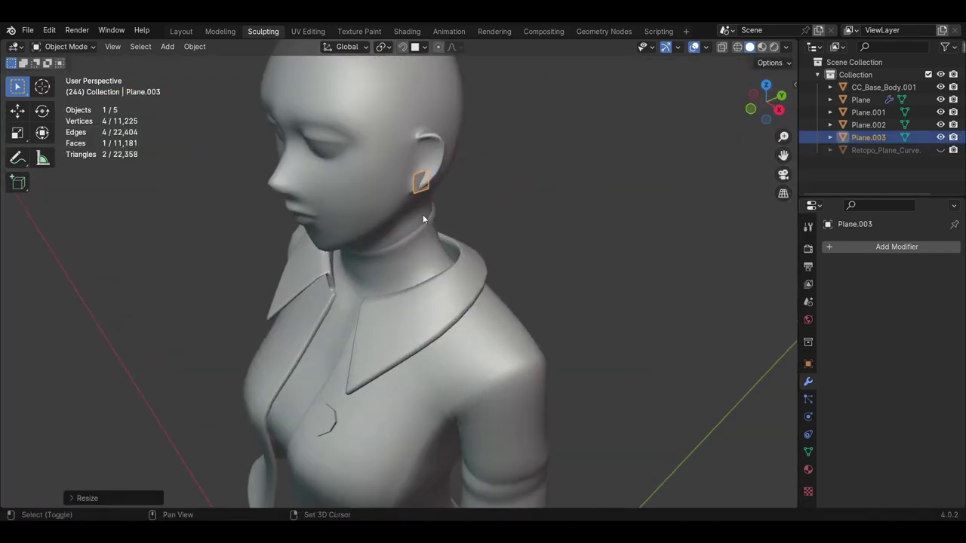
key(r)
key(x)
key(4)
key(5)
click(381, 262)
Select the earring plane by the ear and enter Edit Mode in face select
mouse_move(381, 262)
middle_down()
mouse_move(414, 299)
mouse_move(488, 234)
middle_up()
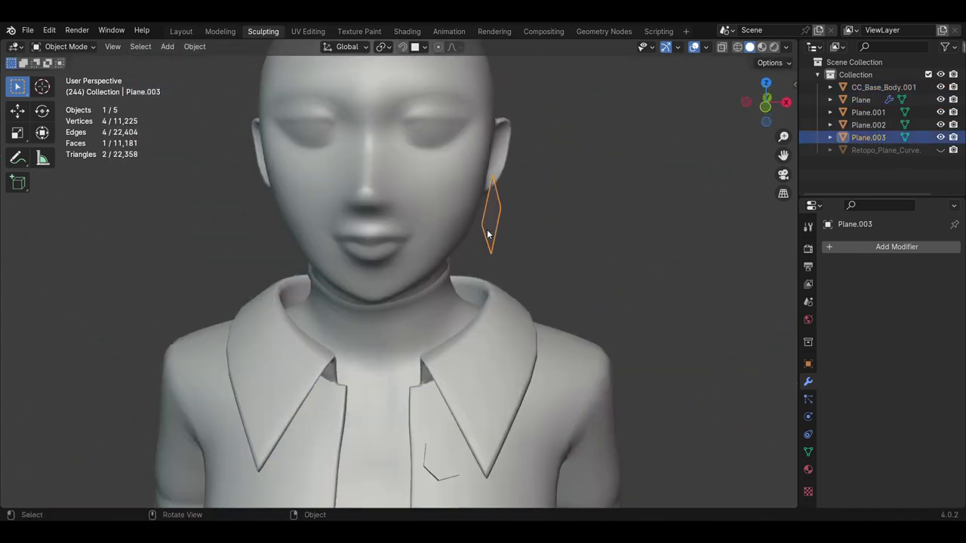
mouse_move(554, 228)
middle_down()
mouse_move(434, 317)
mouse_move(499, 226)
mouse_move(476, 243)
mouse_move(488, 251)
mouse_move(322, 238)
mouse_move(456, 248)
mouse_move(472, 240)
mouse_move(441, 283)
middle_up()
click(500, 226)
key(Tab)
scroll(457, 273, up, 1)
middle_drag(537, 299, 445, 293)
key(3)
click(445, 293)
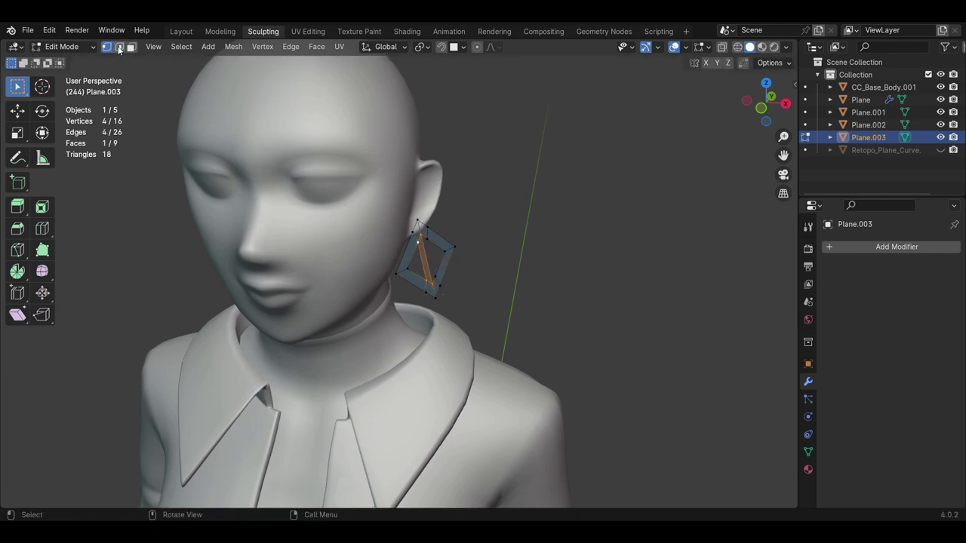
Slide a vertex along an edge to shape the dangling earring, then reselect the earring object
click(118, 47)
mouse_move(452, 272)
middle_down()
mouse_move(421, 266)
mouse_move(448, 308)
middle_up()
click(441, 287)
middle_drag(459, 340, 460, 281)
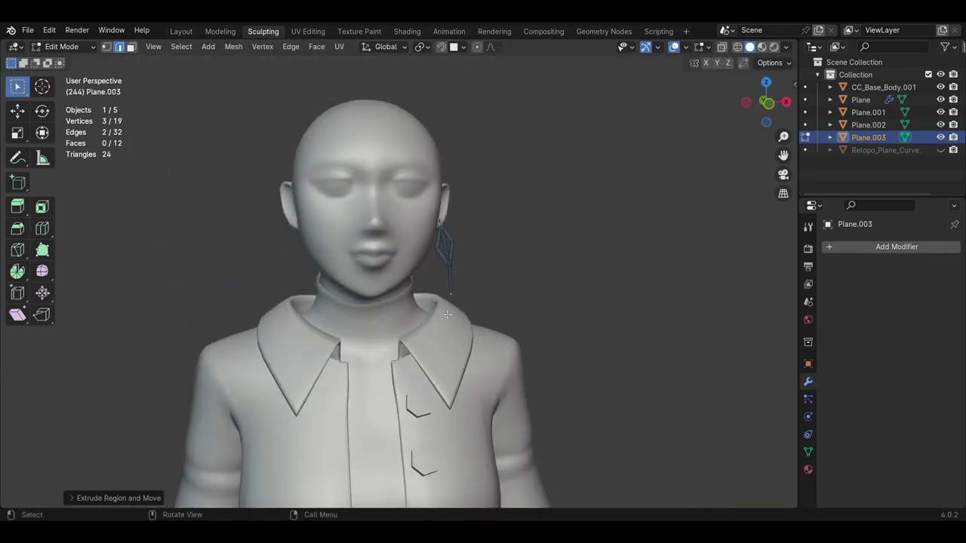
key(Tab)
click(468, 261)
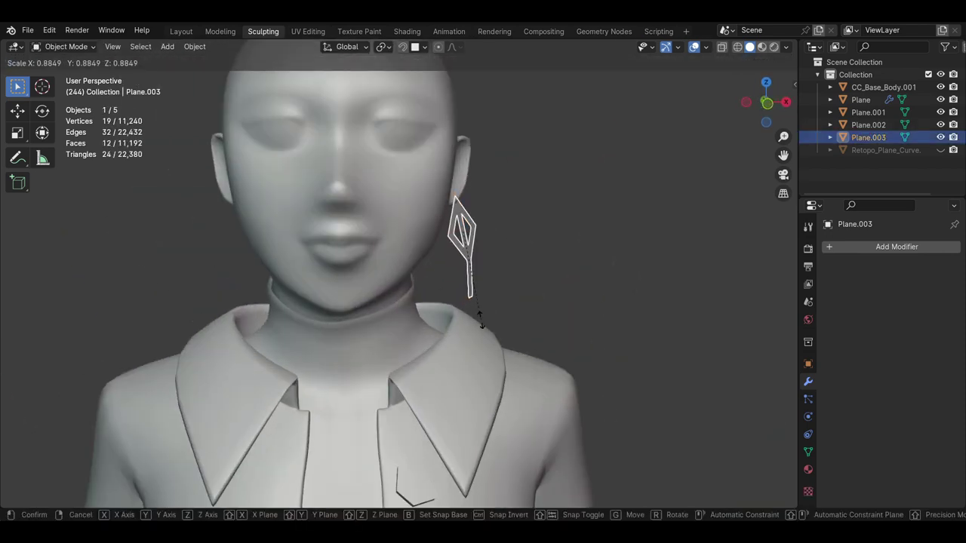
scroll(500, 277, down, 3)
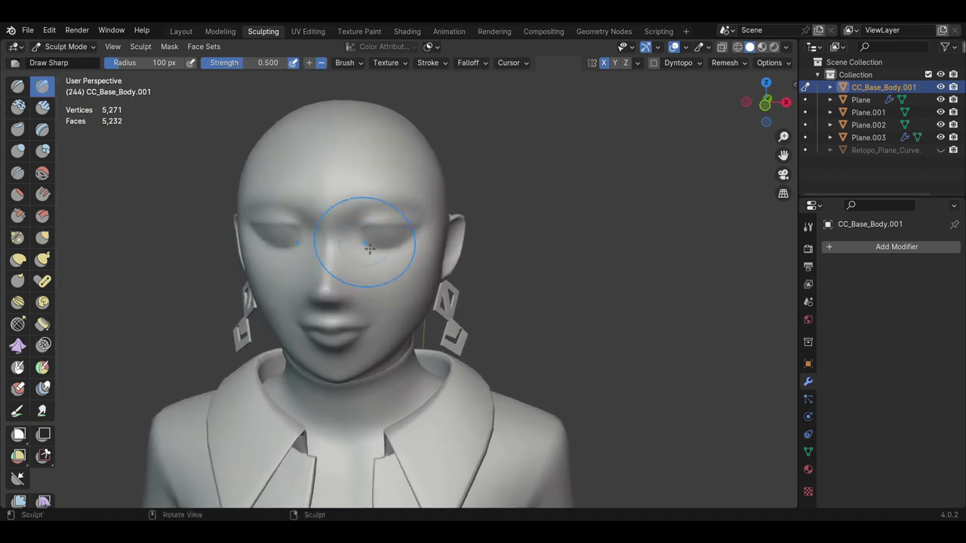
Leave body sculpting and select the jacket to edit its mesh
scroll(422, 210, up, 1)
scroll(382, 189, up, 2)
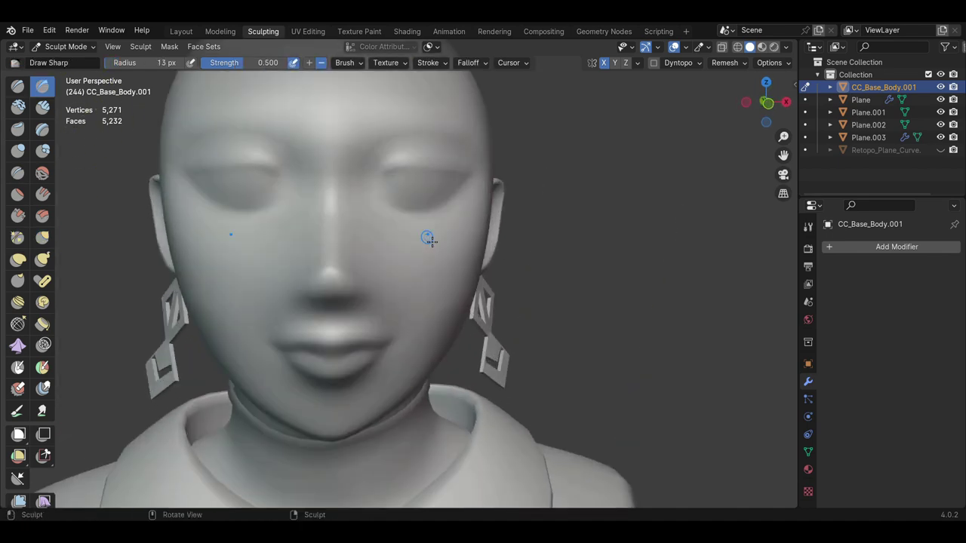
scroll(393, 174, down, 3)
scroll(397, 280, up, 4)
scroll(397, 280, down, 3)
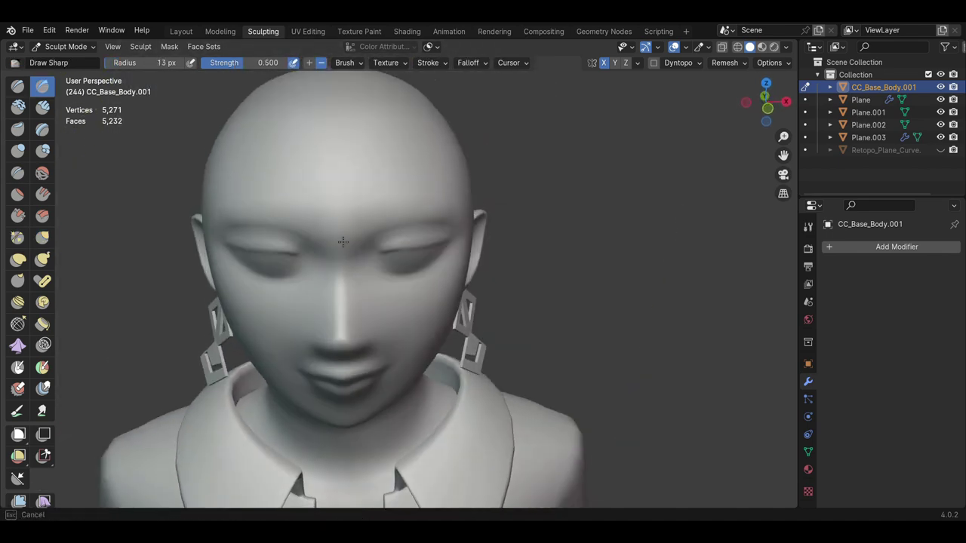
scroll(368, 301, up, 3)
mouse_move(368, 301)
middle_down()
mouse_move(420, 334)
mouse_move(366, 327)
middle_up()
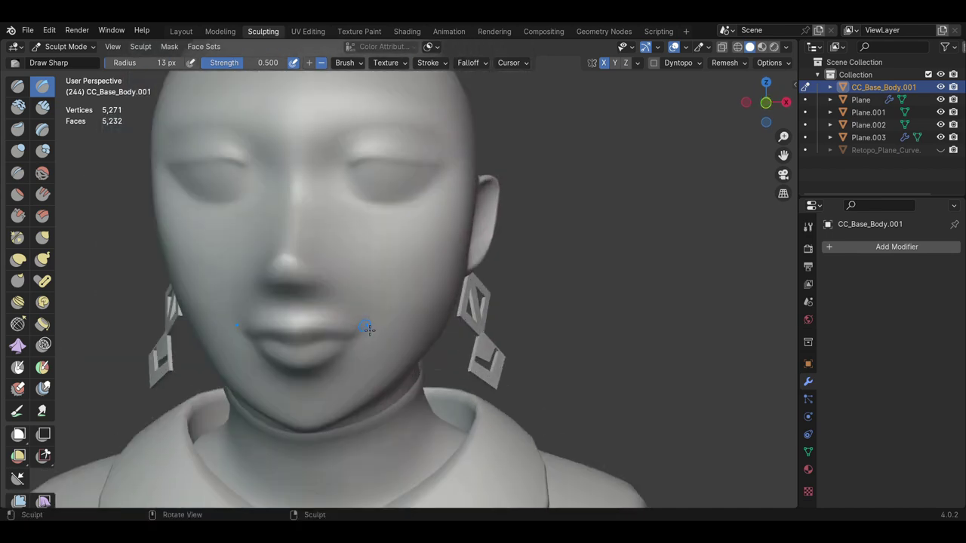
key(Tab)
key(Tab)
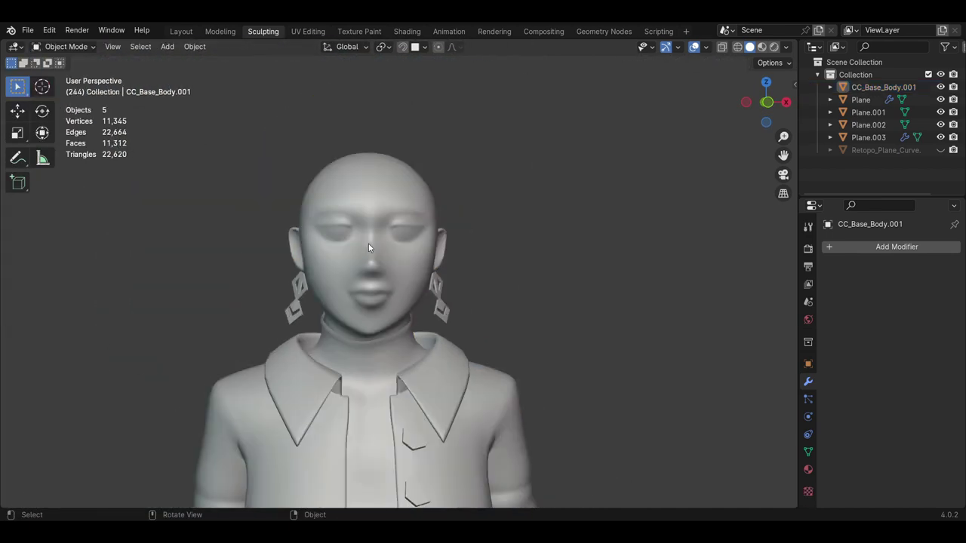
middle_drag(368, 243, 334, 286)
click(413, 311)
key(Tab)
middle_drag(412, 311, 428, 311)
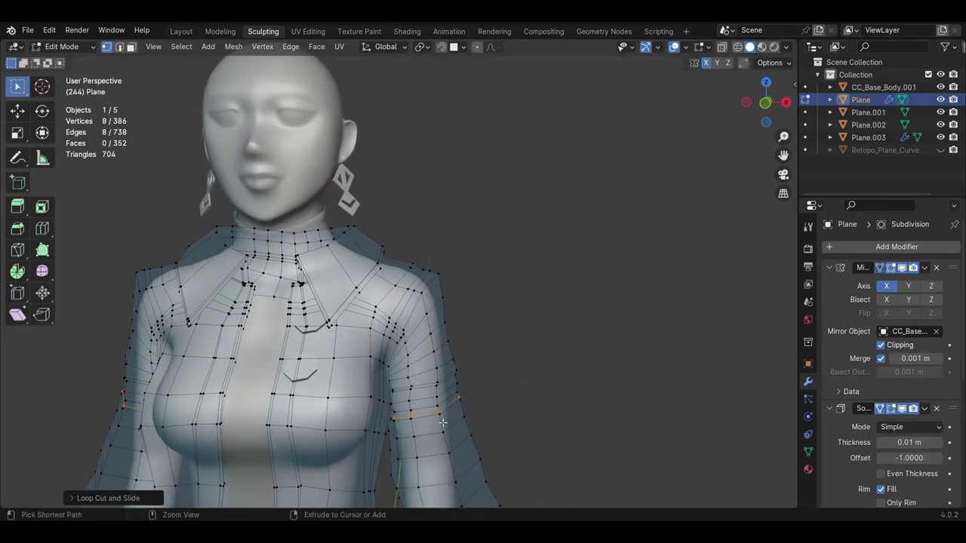
Add a loop cut ringing the end of the body's forearm
key(Tab)
scroll(380, 405, down, 4)
scroll(379, 405, up, 3)
click(383, 402)
key(Tab)
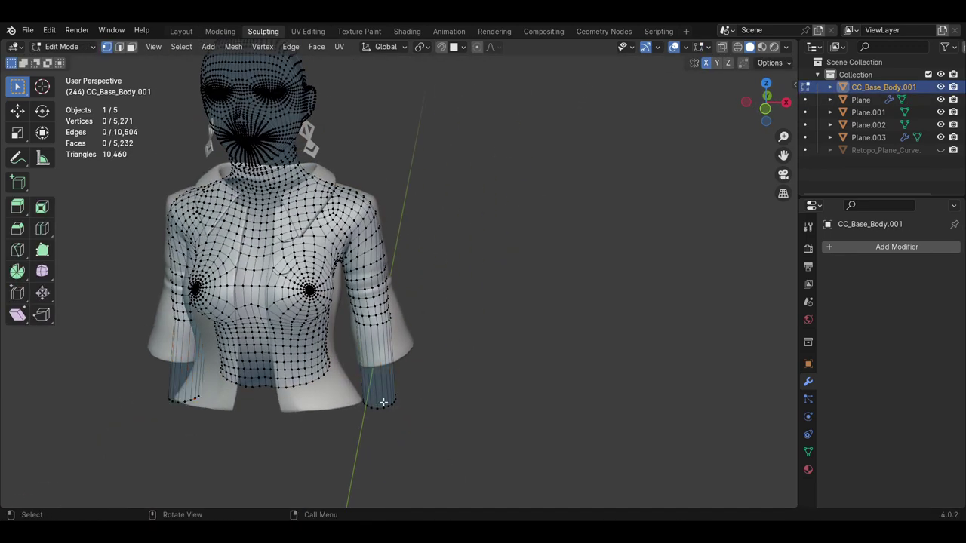
click(389, 420)
middle_drag(389, 420, 168, 435)
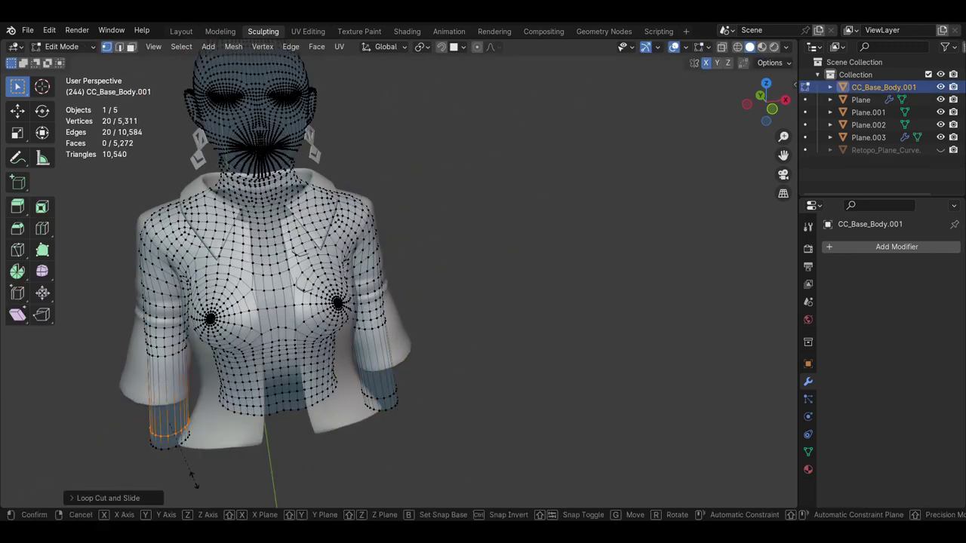
key(Tab)
mouse_move(192, 475)
middle_down()
mouse_move(342, 305)
mouse_move(334, 248)
mouse_move(377, 287)
mouse_move(388, 258)
mouse_move(366, 226)
mouse_move(438, 368)
middle_up()
Touch up the jacket and earring in Sculpt Mode, then return to Object Mode and deselect all
click(377, 287)
click(67, 46)
click(68, 88)
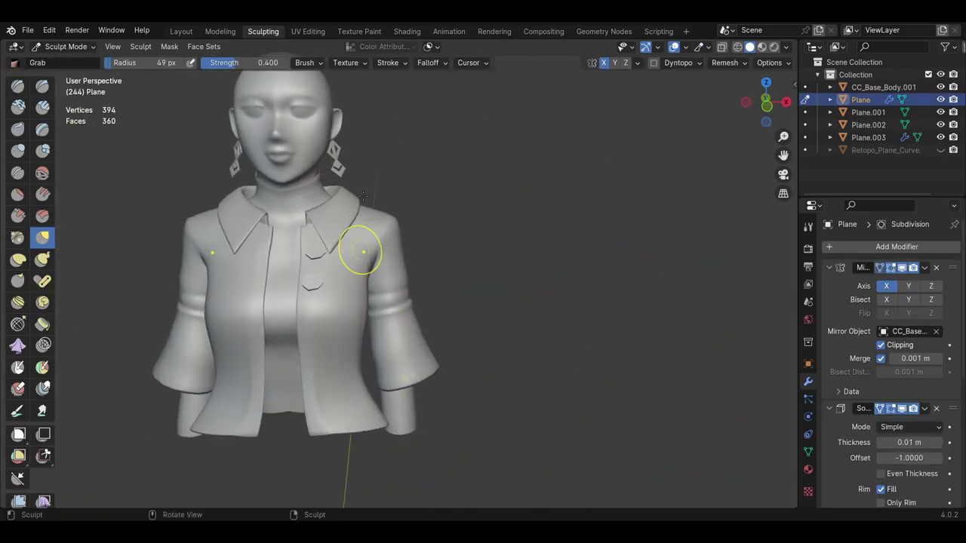
key(alt+q)
scroll(363, 251, up, 3)
mouse_move(363, 251)
middle_down()
mouse_move(355, 212)
mouse_move(264, 191)
mouse_move(248, 224)
mouse_move(286, 227)
mouse_move(290, 274)
middle_up()
scroll(355, 211, up, 4)
scroll(278, 215, down, 5)
scroll(287, 226, up, 5)
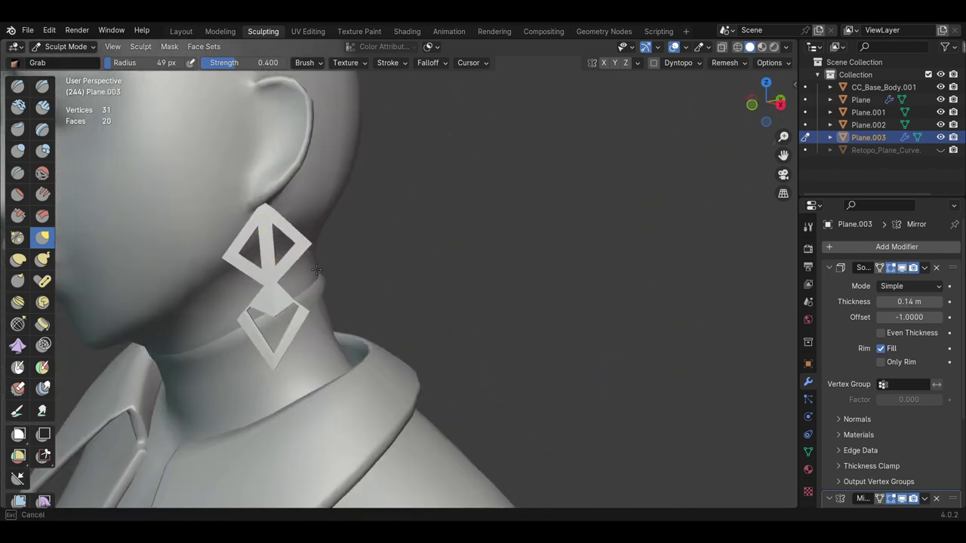
scroll(316, 270, down, 5)
key(ctrl+Tab)
scroll(484, 226, down, 2)
click(353, 258)
Add a NURBS path and a Bezier circle for the first hair strand
middle_drag(352, 258, 292, 335)
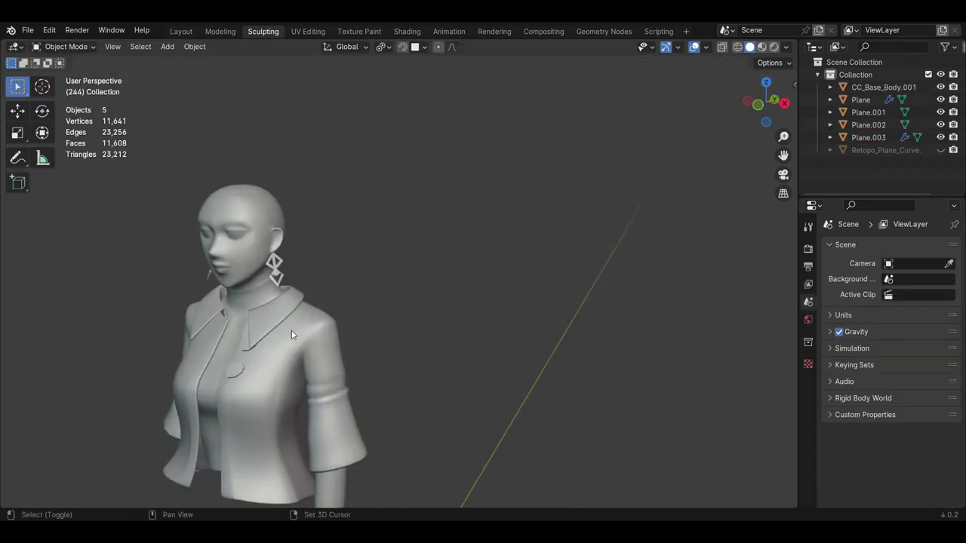
key(shift+a)
click(604, 241)
key(g)
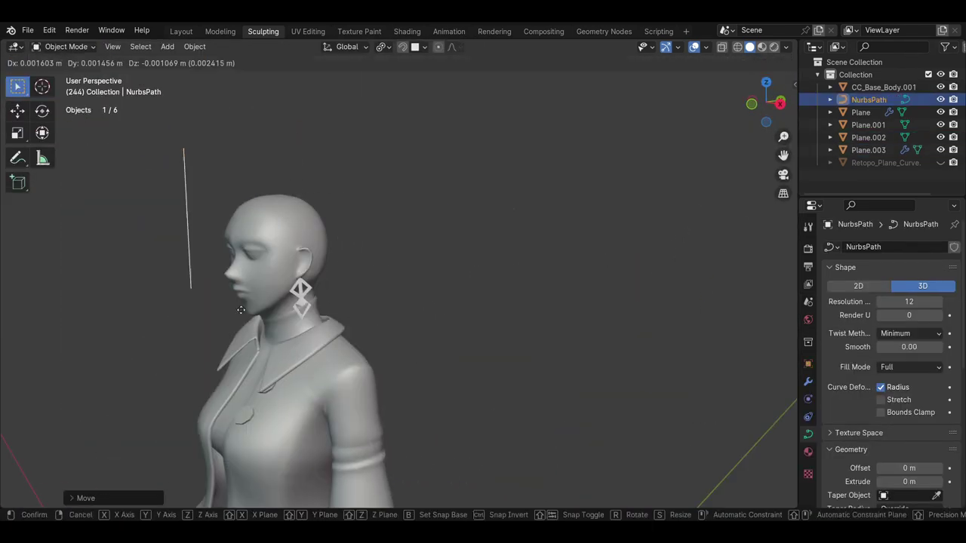
click(240, 310)
scroll(241, 310, down, 5)
middle_drag(241, 309, 405, 357)
key(shift+a)
key(r)
Scale down the Bezier circle used as the strand's bevel profile
key(Tab)
scroll(530, 299, up, 3)
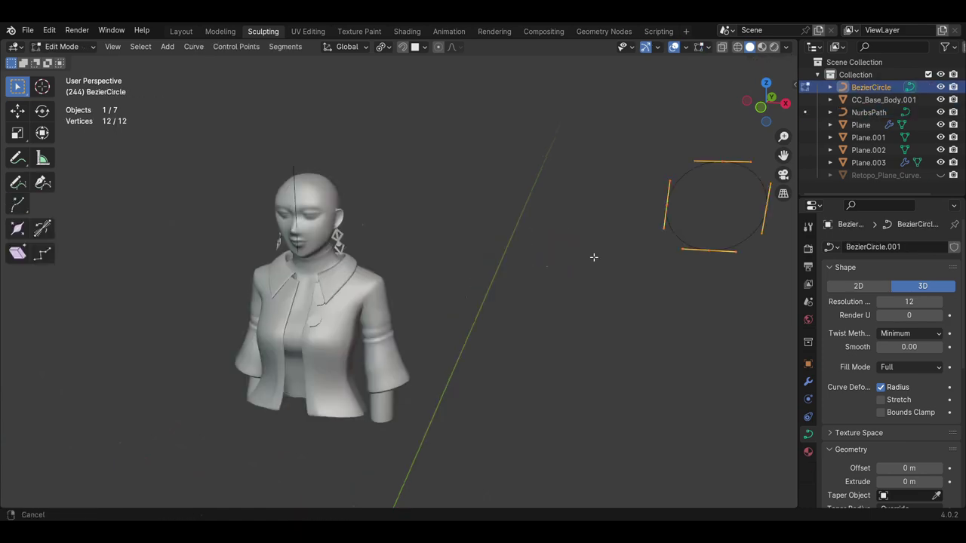
scroll(540, 309, up, 1)
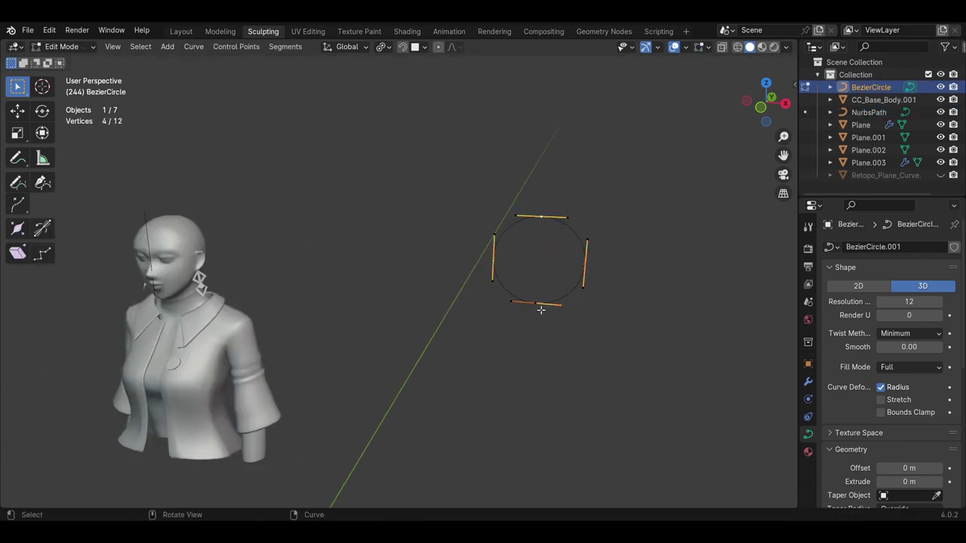
click(607, 311)
key(Tab)
Shape the first hair strand, adjusting point thickness and extruding points from the head to the shoulder
click(439, 287)
key(Tab)
mouse_move(438, 287)
middle_down()
mouse_move(386, 323)
mouse_move(556, 364)
mouse_move(563, 334)
mouse_move(506, 384)
middle_up()
key(alt+s)
click(441, 452)
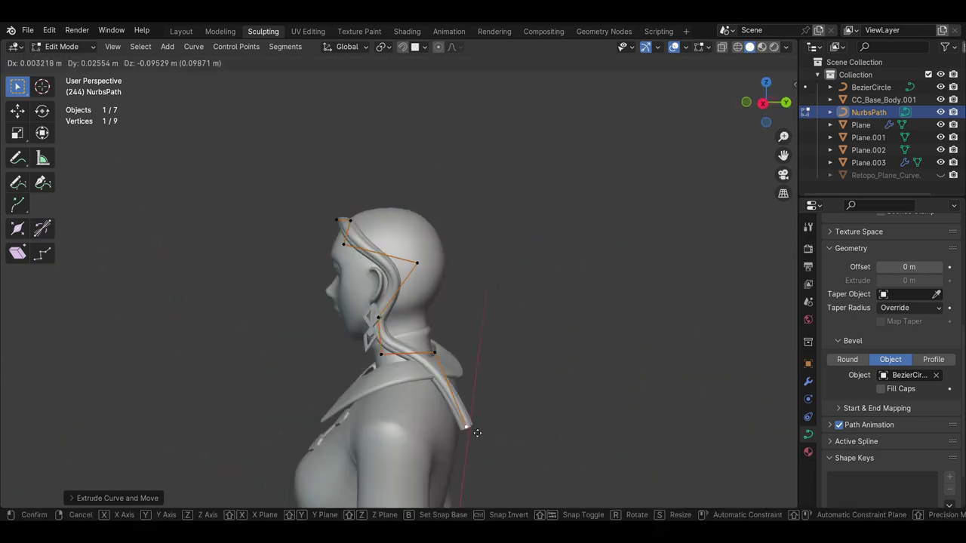
mouse_move(442, 452)
middle_down()
mouse_move(393, 245)
mouse_move(421, 237)
middle_up()
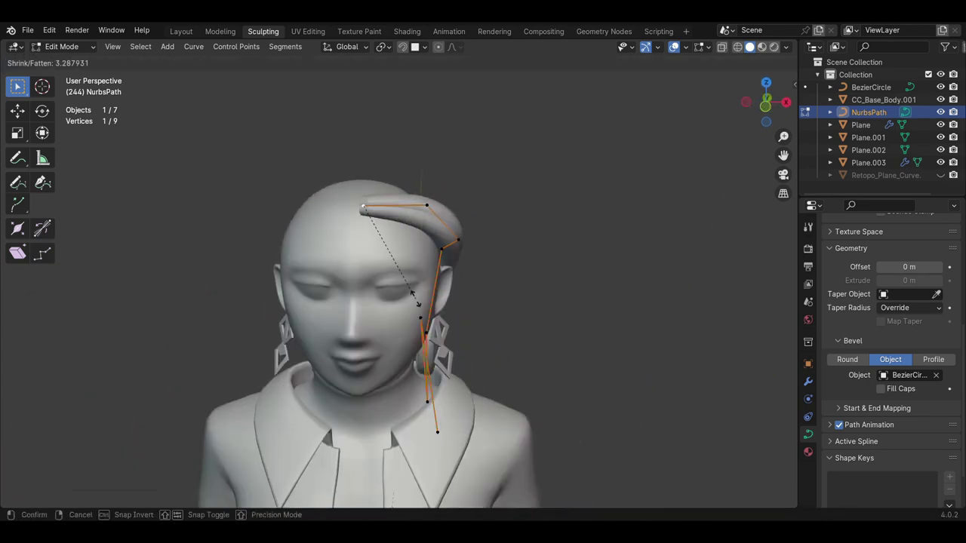
key(g)
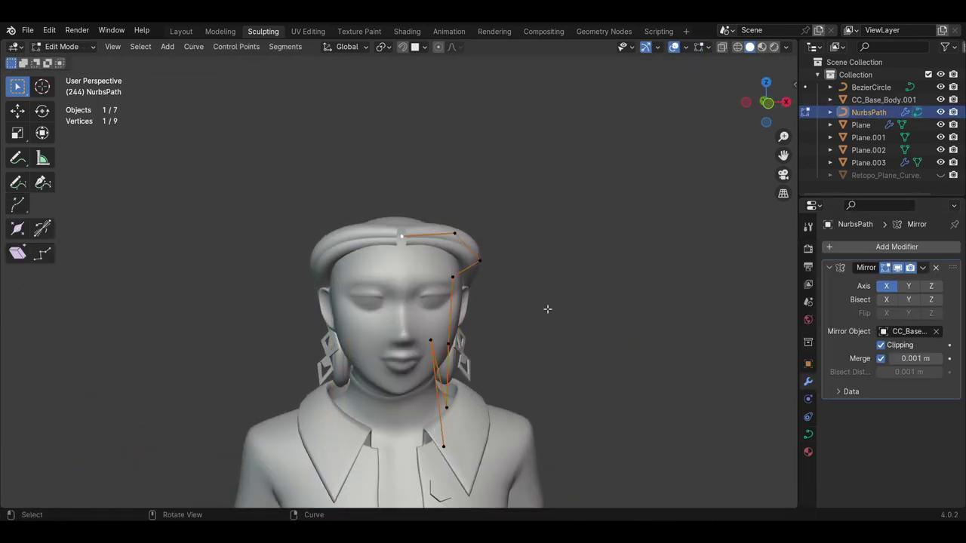
scroll(547, 309, up, 5)
scroll(547, 308, down, 3)
scroll(547, 309, down, 1)
key(e)
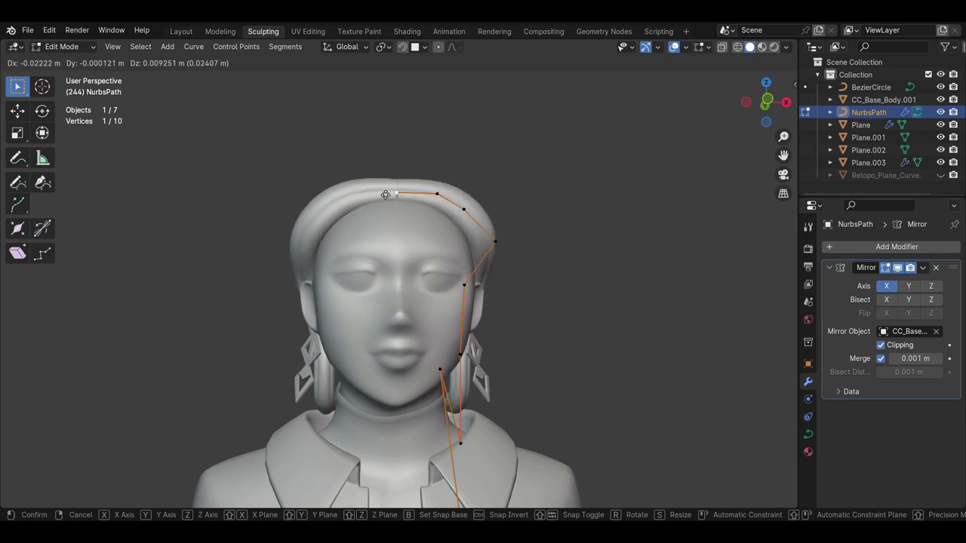
click(386, 195)
Move strand points into place along the side of the head
middle_drag(386, 195, 495, 256)
scroll(495, 256, down, 2)
click(418, 273)
key(Tab)
middle_drag(418, 273, 395, 254)
key(x)
key(Escape)
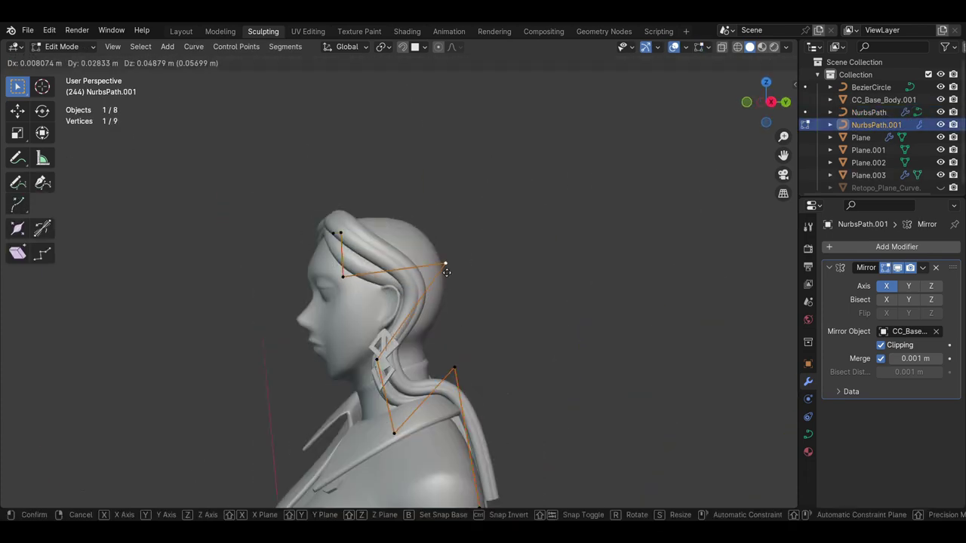
click(446, 272)
mouse_move(447, 271)
middle_down()
mouse_move(482, 340)
mouse_move(495, 403)
middle_up()
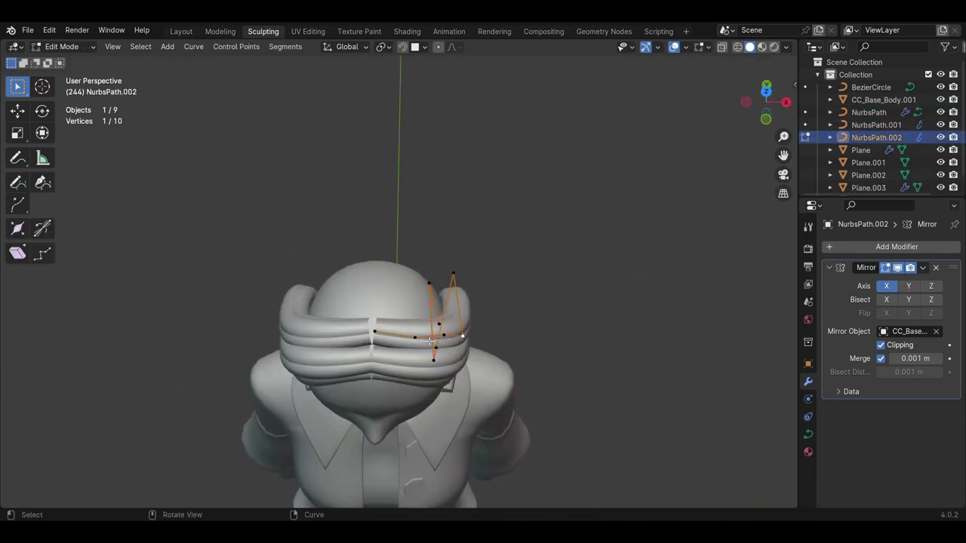
mouse_move(404, 306)
middle_down()
mouse_move(364, 419)
mouse_move(388, 320)
mouse_move(320, 224)
middle_up()
key(g)
click(388, 320)
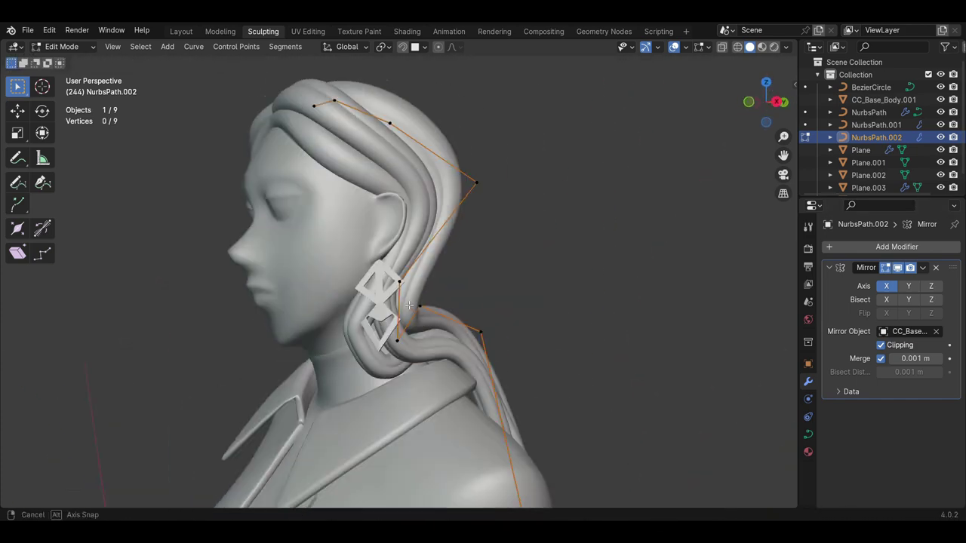
click(332, 117)
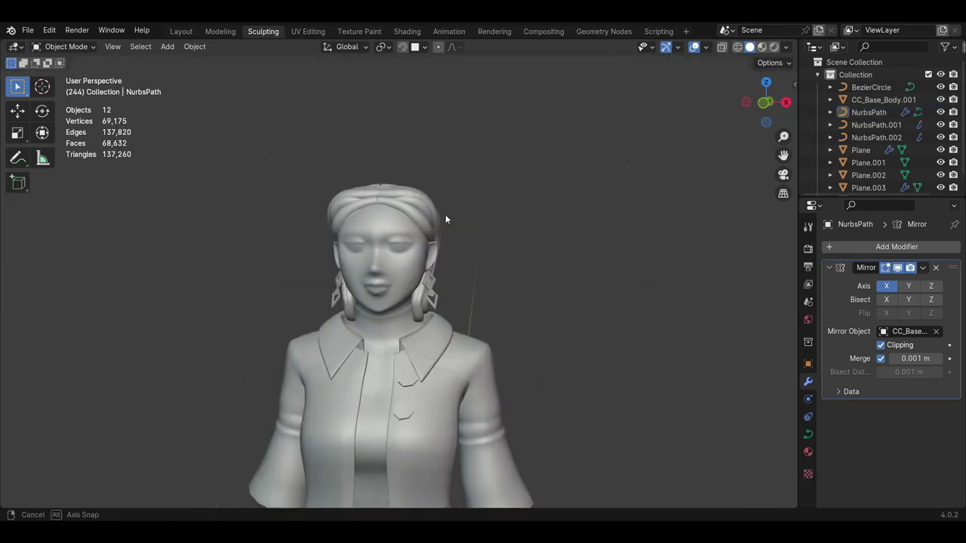
Adjust points on the back hair strand near the temple and back of the head
click(378, 214)
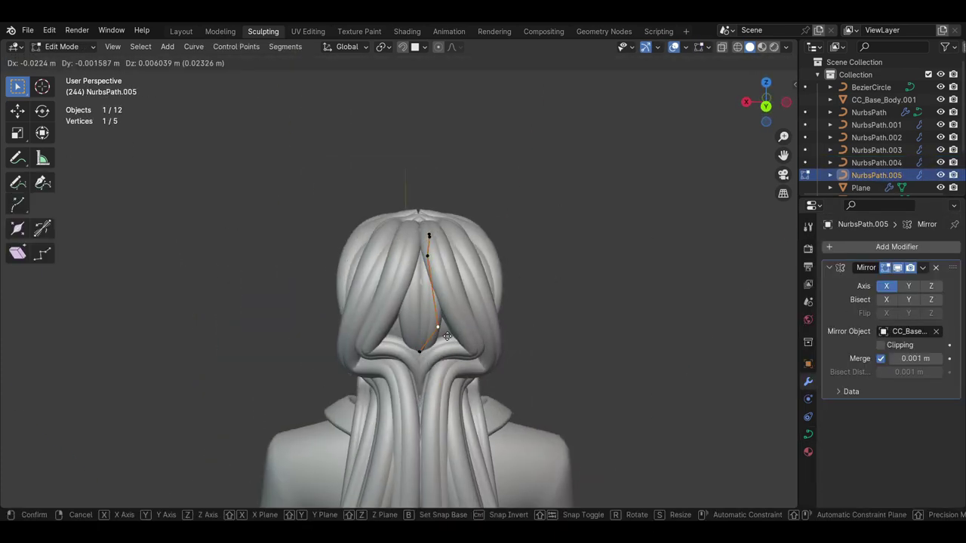
mouse_move(407, 347)
middle_down()
mouse_move(403, 300)
mouse_move(383, 341)
middle_up()
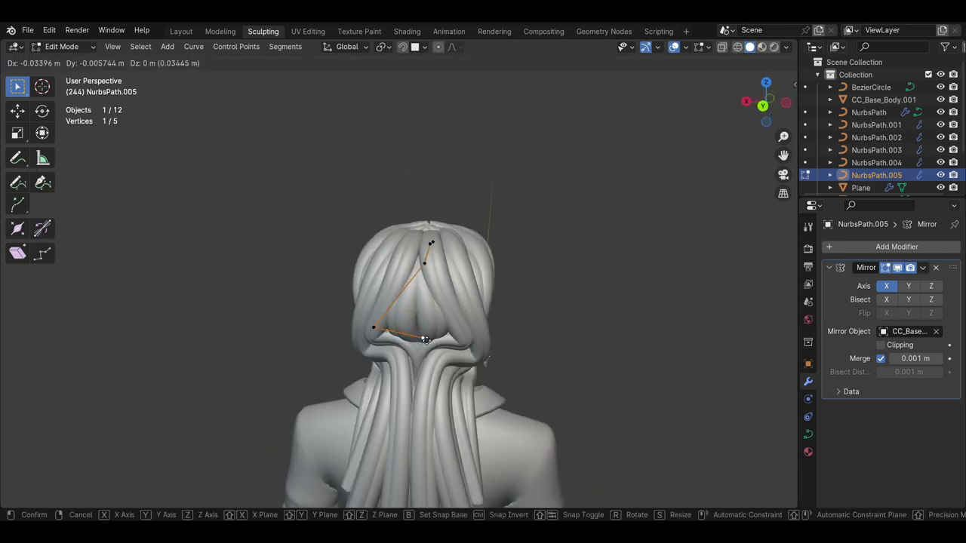
click(381, 341)
key(g)
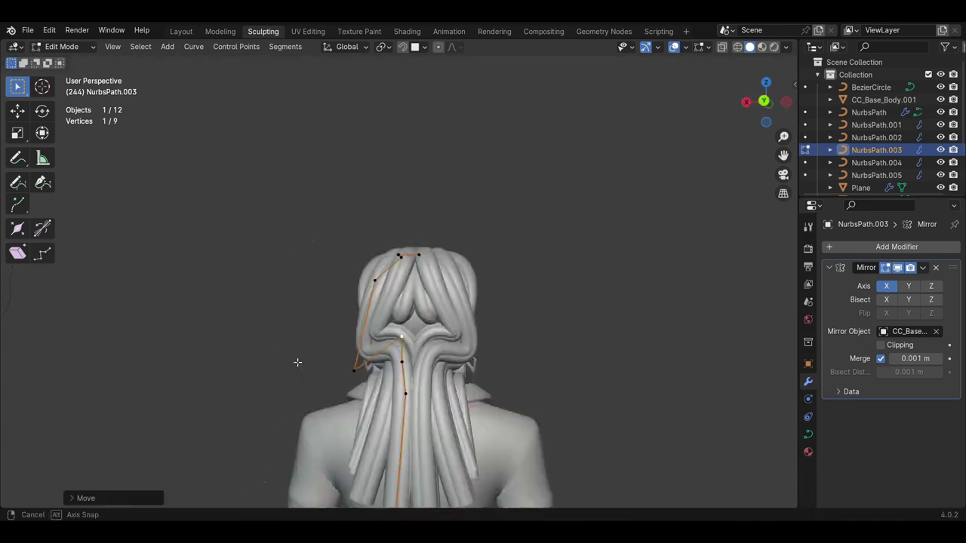
middle_drag(298, 362, 211, 349)
key(Tab)
Move a point on the first hair strand to refine its path
click(378, 252)
key(Tab)
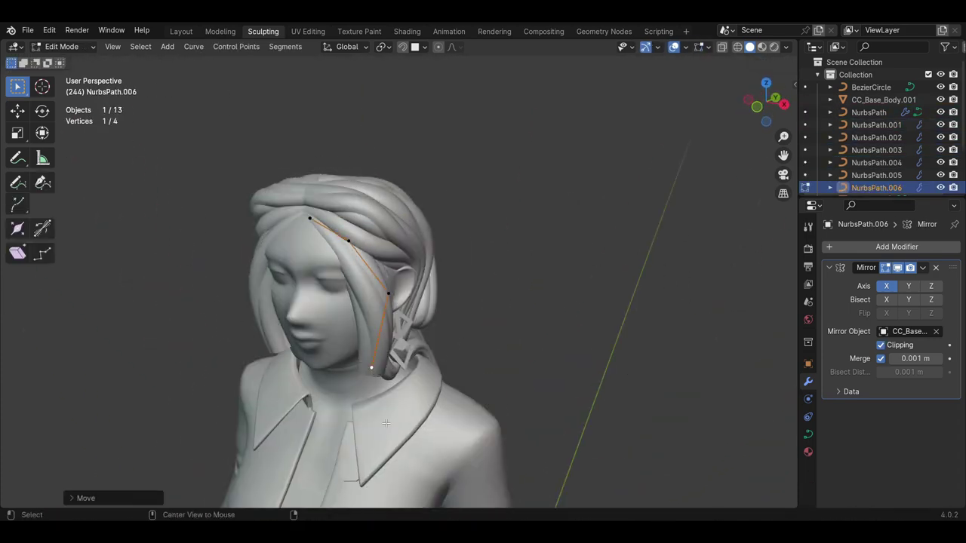
mouse_move(743, 317)
middle_down()
mouse_move(472, 216)
mouse_move(418, 251)
middle_up()
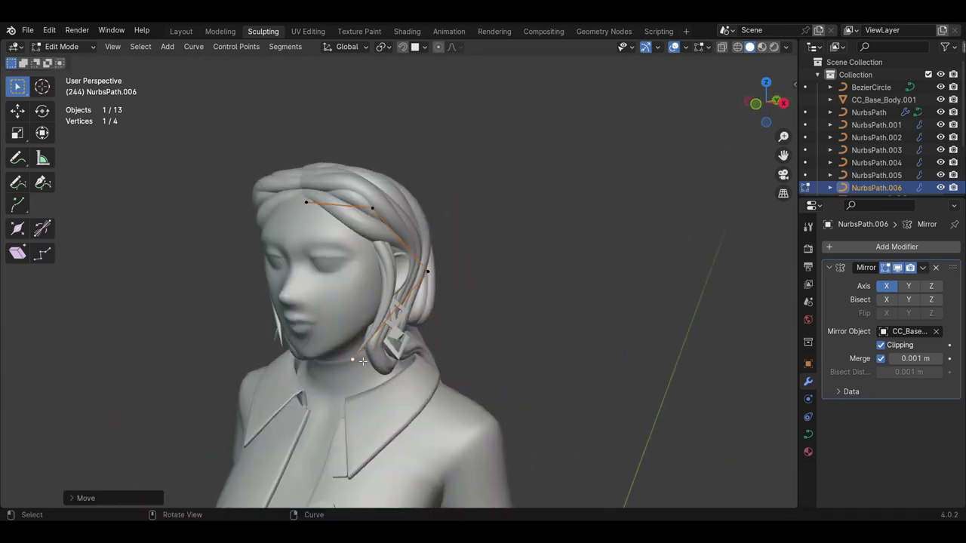
key(g)
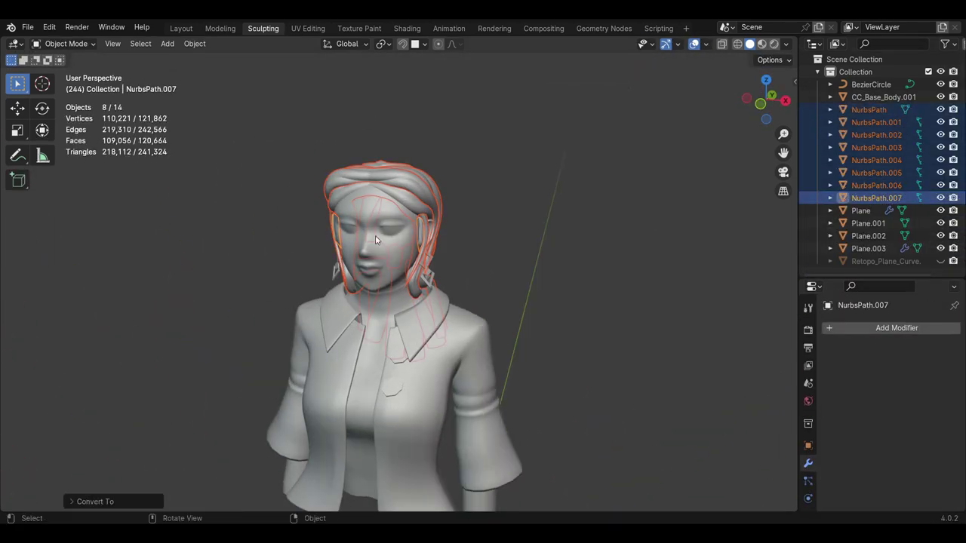
Enter Sculpt Mode on the hair strands and work over the head from several angles
click(69, 85)
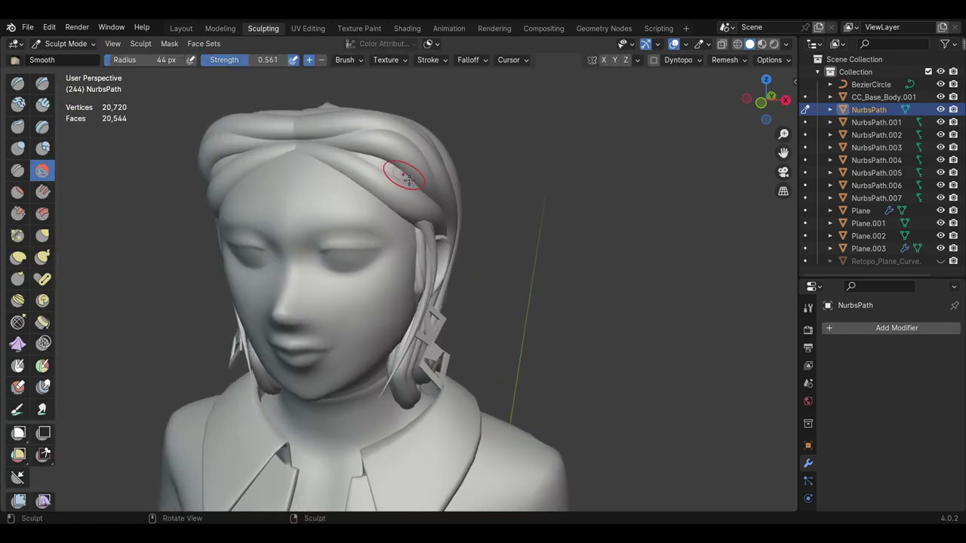
mouse_move(402, 183)
middle_down()
mouse_move(383, 219)
mouse_move(449, 252)
middle_up()
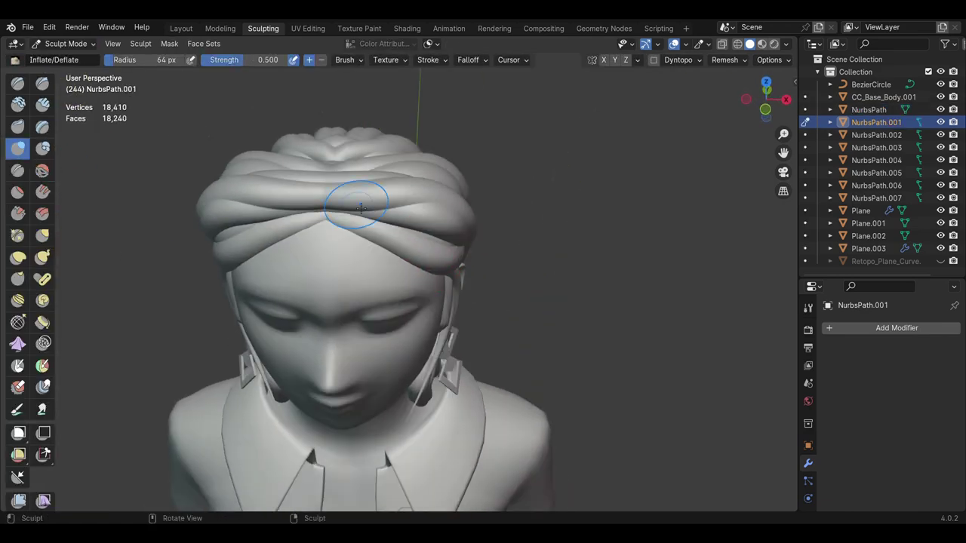
mouse_move(361, 208)
middle_down()
mouse_move(453, 235)
mouse_move(453, 204)
mouse_move(382, 239)
mouse_move(42, 172)
middle_up()
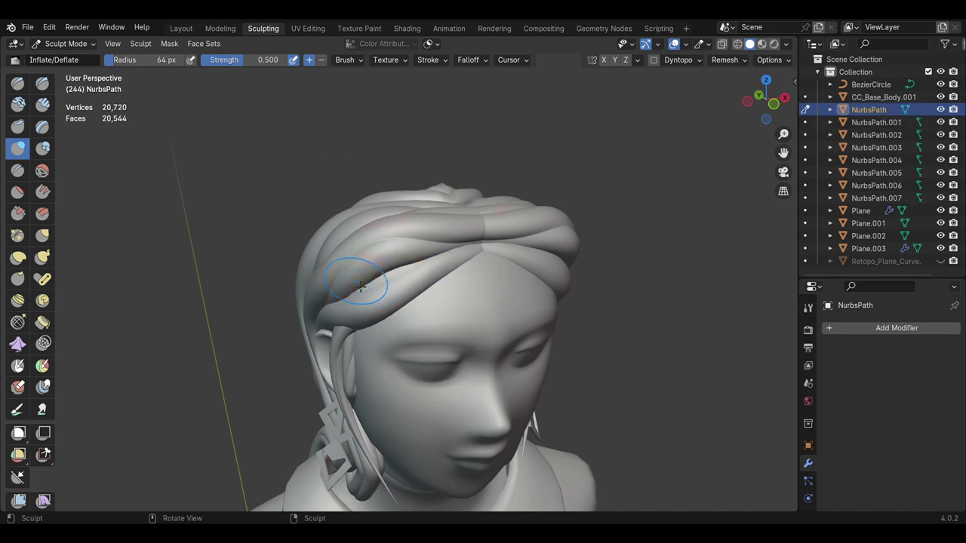
mouse_move(361, 289)
middle_down()
mouse_move(425, 287)
mouse_move(19, 259)
middle_up()
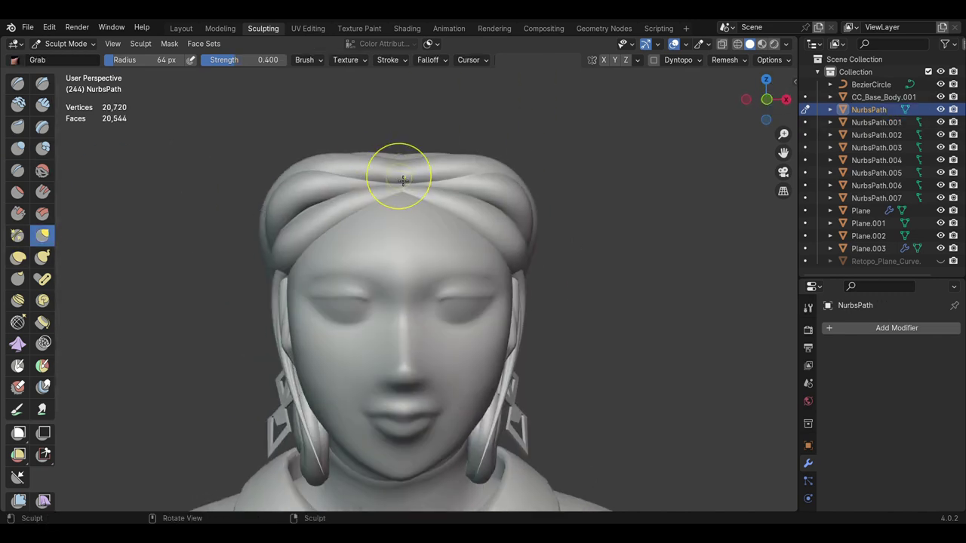
scroll(400, 159, up, 2)
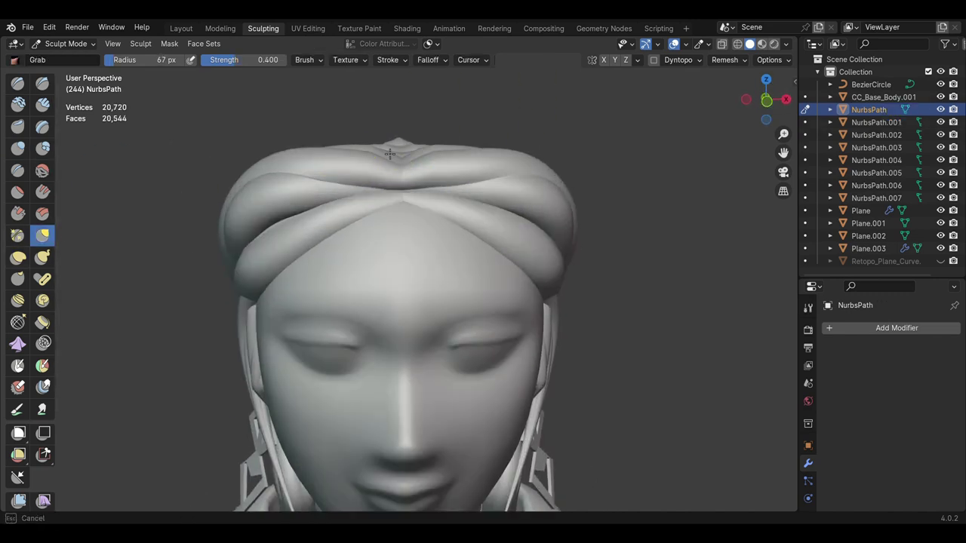
mouse_move(390, 153)
middle_down()
mouse_move(416, 222)
mouse_move(421, 153)
mouse_move(198, 193)
mouse_move(614, 161)
mouse_move(375, 289)
middle_up()
scroll(372, 136, down, 3)
scroll(199, 194, up, 3)
scroll(608, 175, down, 3)
scroll(375, 289, up, 2)
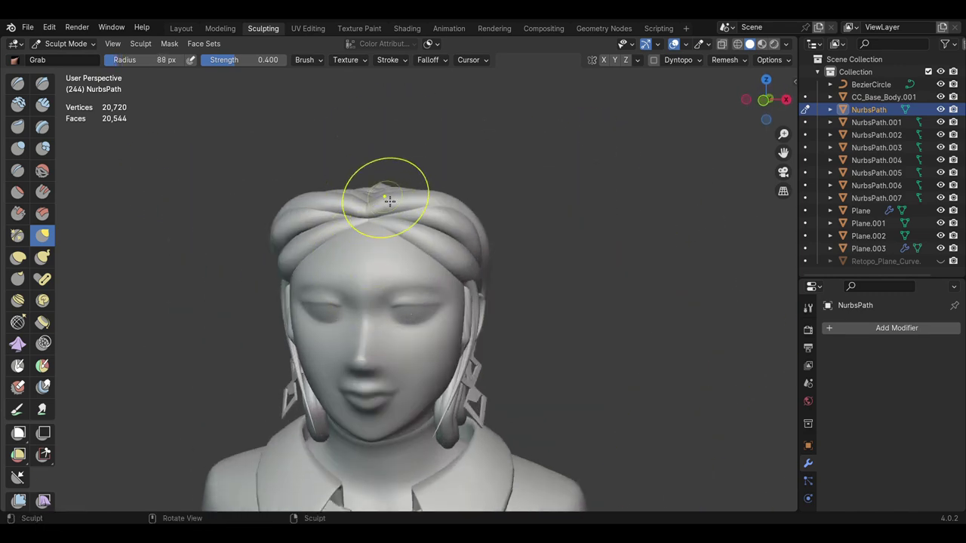
mouse_move(377, 193)
middle_down()
mouse_move(460, 392)
mouse_move(422, 317)
mouse_move(483, 287)
middle_up()
scroll(422, 317, down, 2)
scroll(483, 286, up, 2)
Turn on X symmetry and sculpt the first hair strand from front, side and back
click(605, 59)
middle_drag(339, 316, 285, 352)
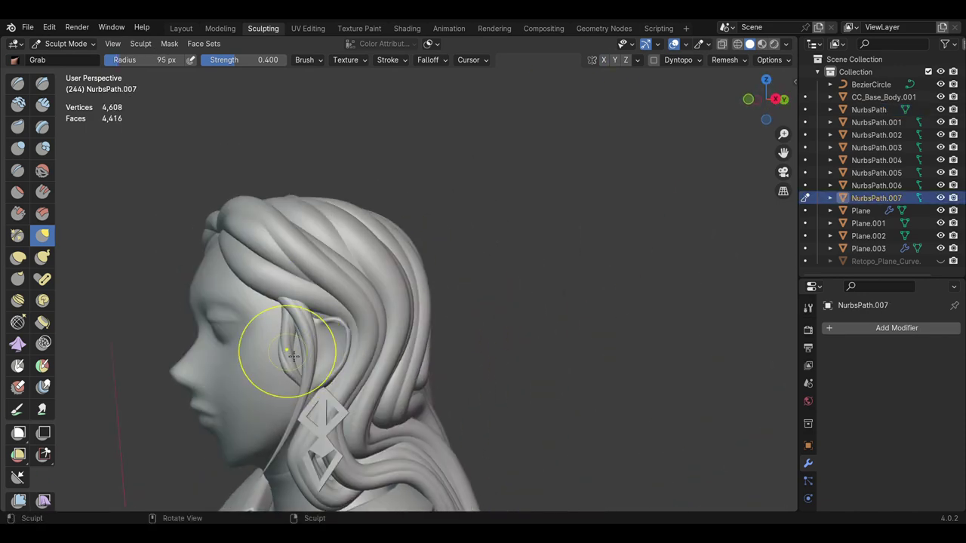
mouse_move(350, 414)
middle_down()
mouse_move(485, 420)
mouse_move(530, 355)
middle_up()
key(alt+q)
scroll(485, 420, down, 2)
scroll(530, 355, up, 2)
key(alt+q)
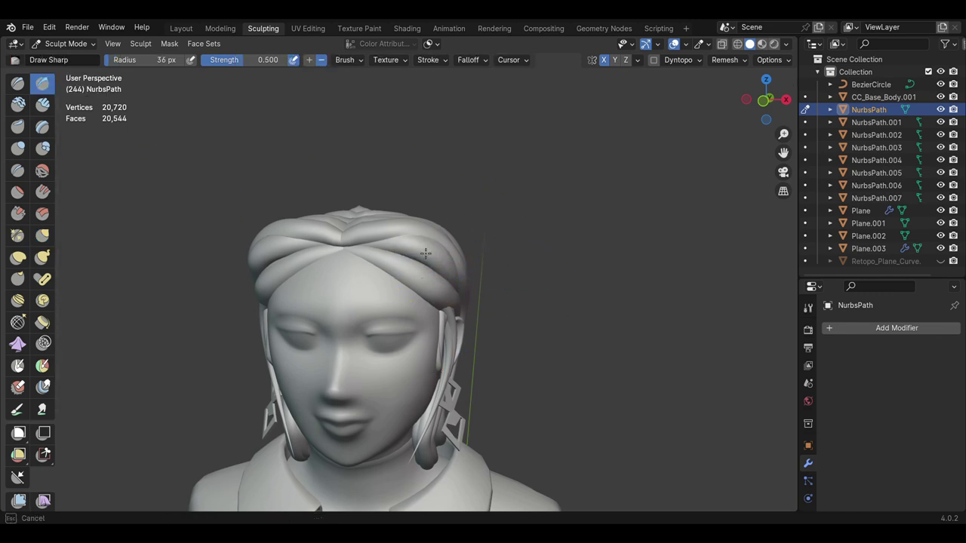
middle_drag(326, 124, 408, 302)
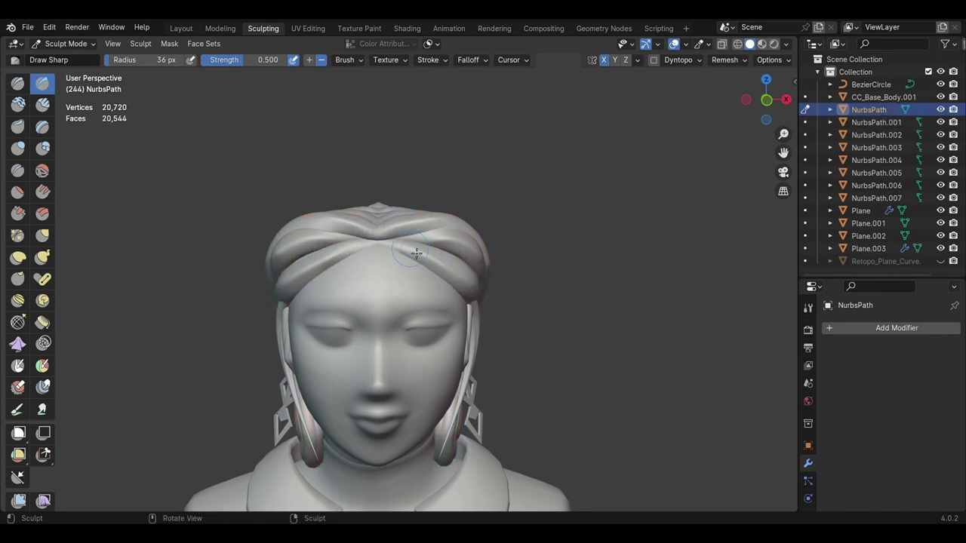
mouse_move(416, 253)
middle_down()
mouse_move(373, 302)
mouse_move(345, 273)
middle_up()
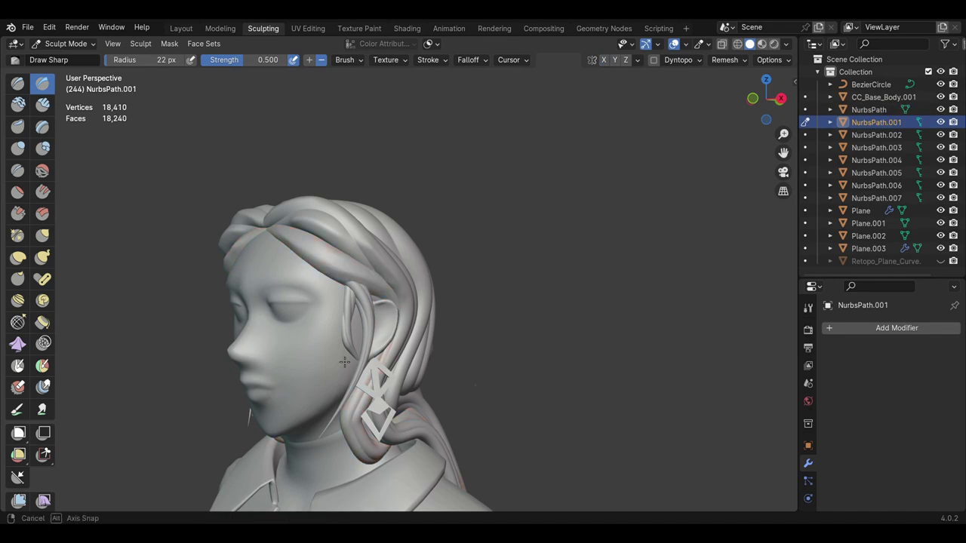
middle_drag(344, 362, 476, 252)
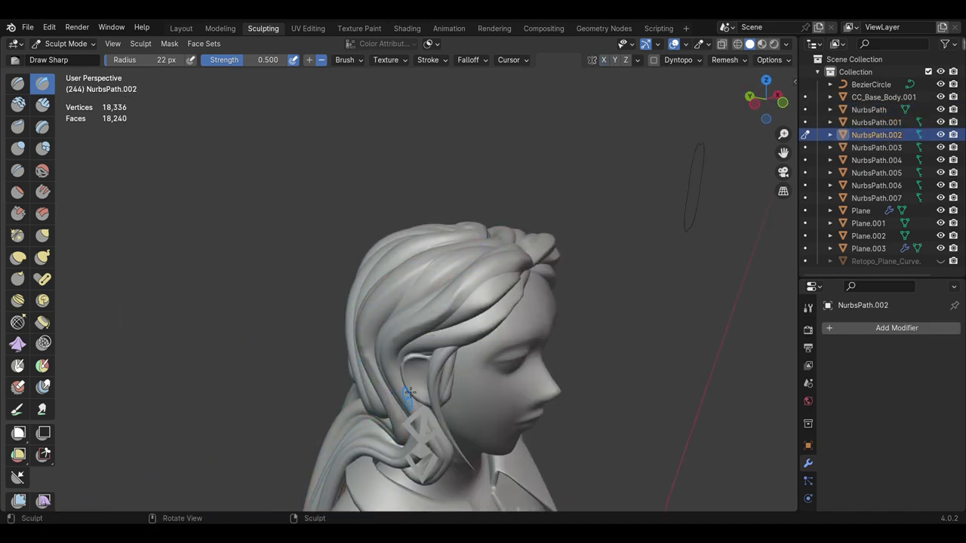
mouse_move(408, 391)
middle_down()
mouse_move(381, 330)
mouse_move(351, 372)
middle_up()
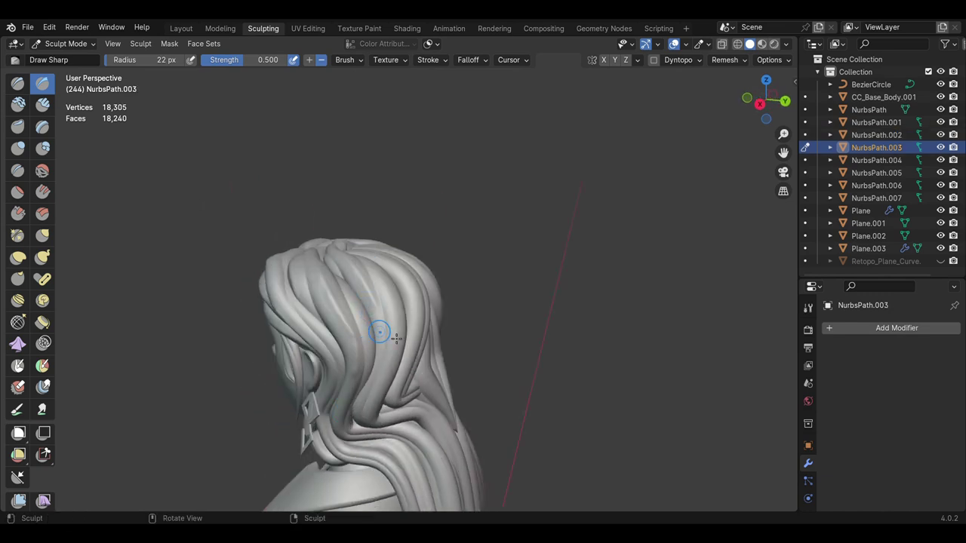
middle_drag(396, 339, 395, 344)
Sculpt another hair strand around the back, then view the whole upper body
key(alt+q)
mouse_move(390, 263)
middle_down()
mouse_move(436, 261)
mouse_move(467, 288)
mouse_move(437, 279)
mouse_move(336, 356)
middle_up()
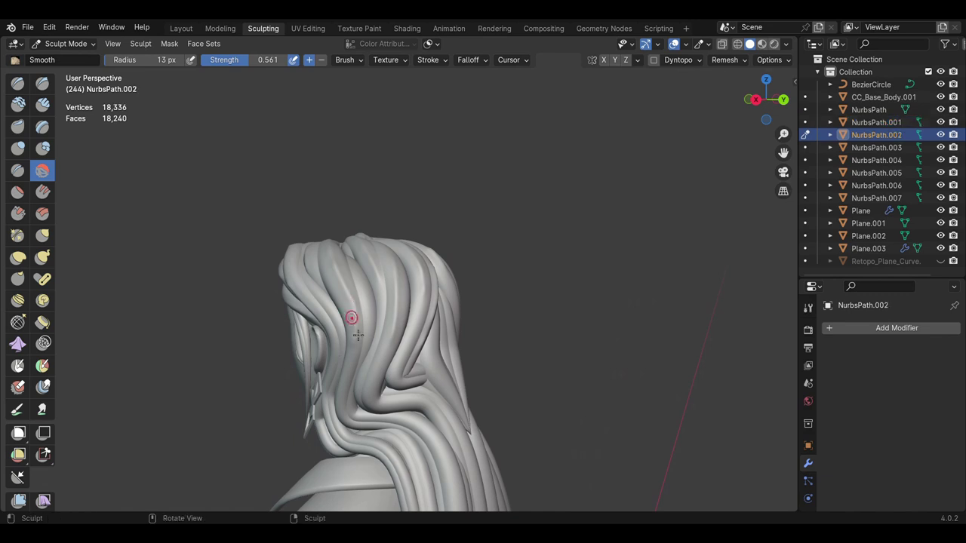
middle_drag(331, 251, 461, 302)
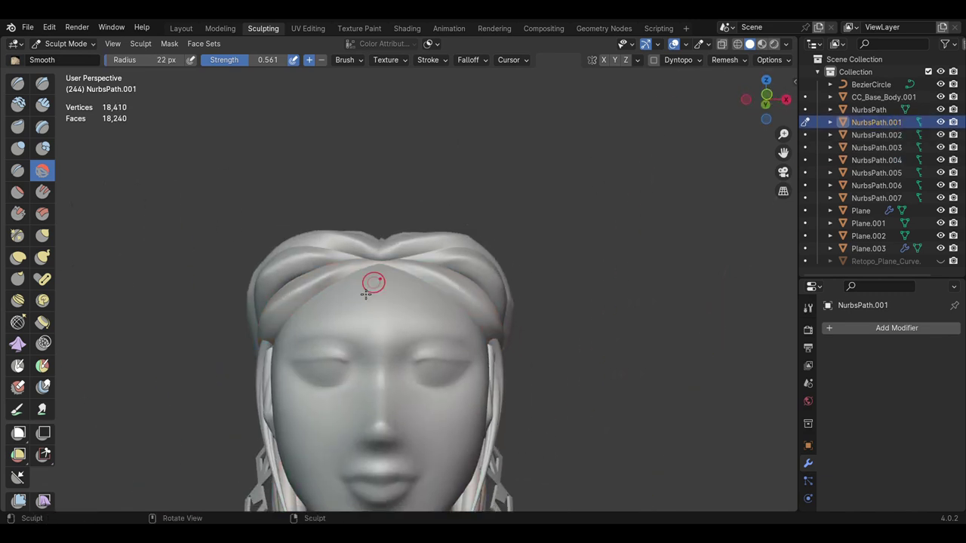
mouse_move(350, 283)
ctrl+middle_down()
mouse_move(427, 278)
mouse_move(720, 201)
ctrl+middle_up()
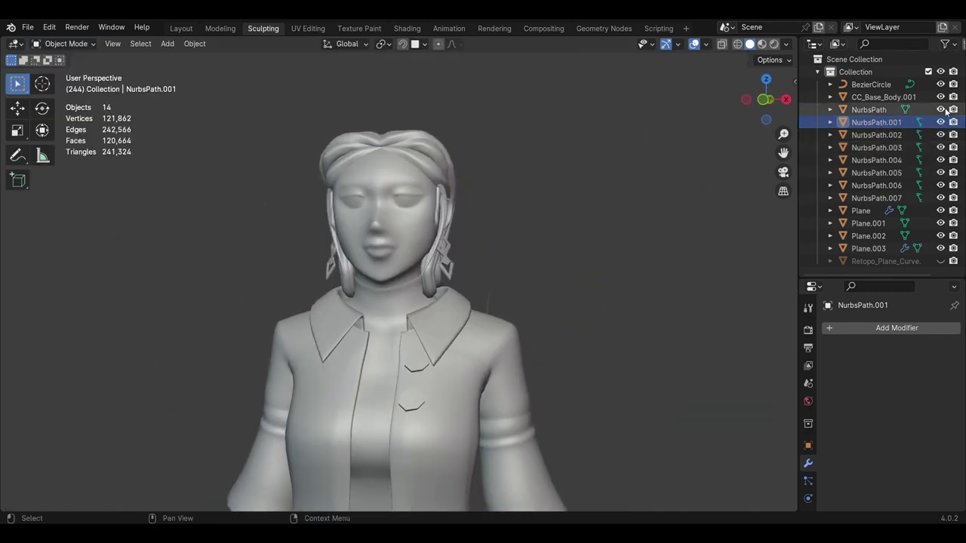
Join all the hair strands into a single object
click(195, 43)
click(216, 151)
middle_drag(423, 287, 463, 262)
scroll(463, 261, down, 3)
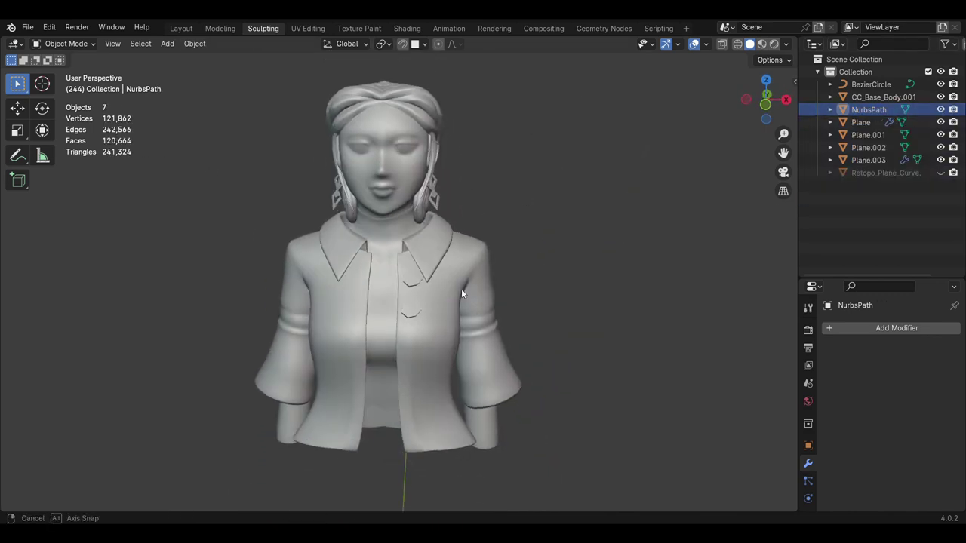
scroll(461, 288, down, 2)
scroll(366, 298, up, 2)
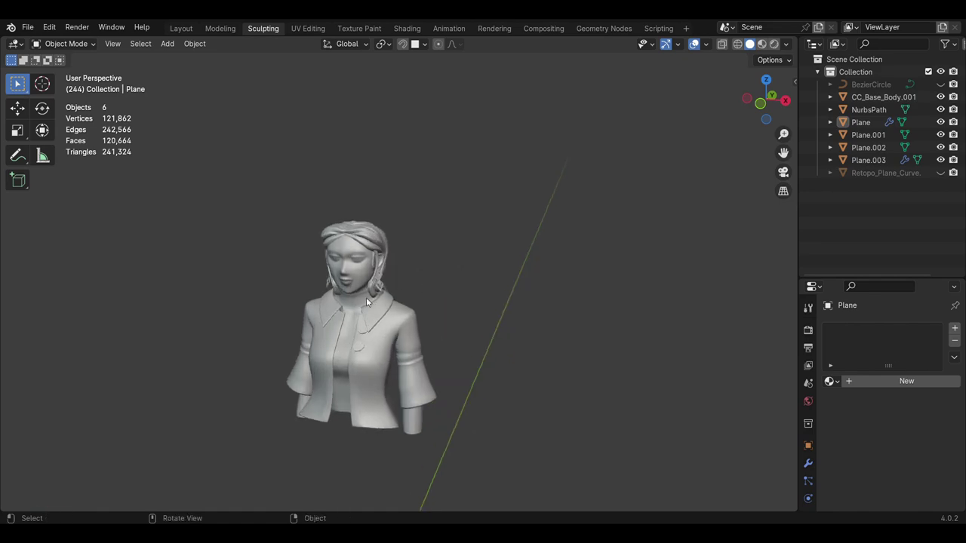
Add a plane, rotate it 90° on X, and place it upright behind the bust as a wall
key(shift+a)
click(385, 336)
key(r)
key(x)
key(9)
key(0)
key(Return)
key(g)
click(520, 390)
middle_drag(520, 390, 561, 419)
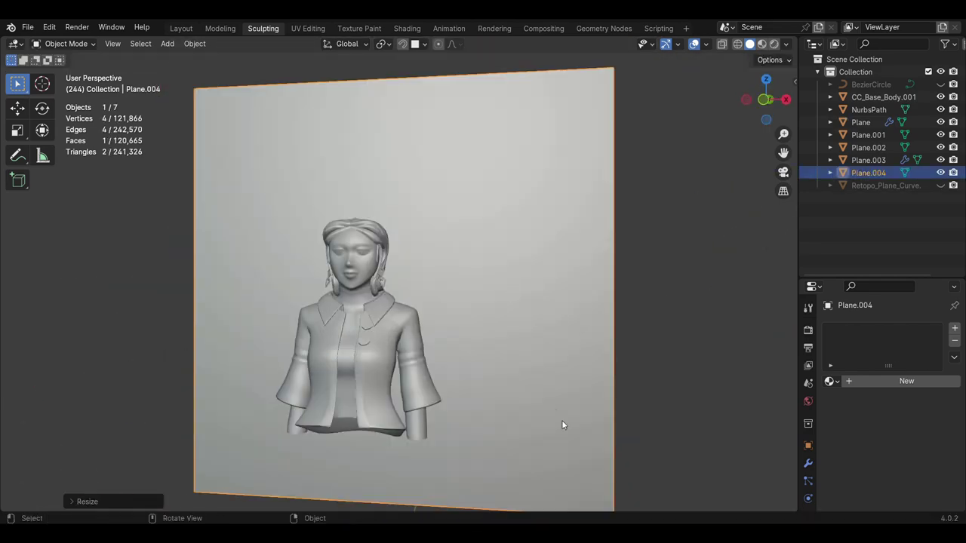
Loop cut the wall and delete its centre face to open a window hole
key(Tab)
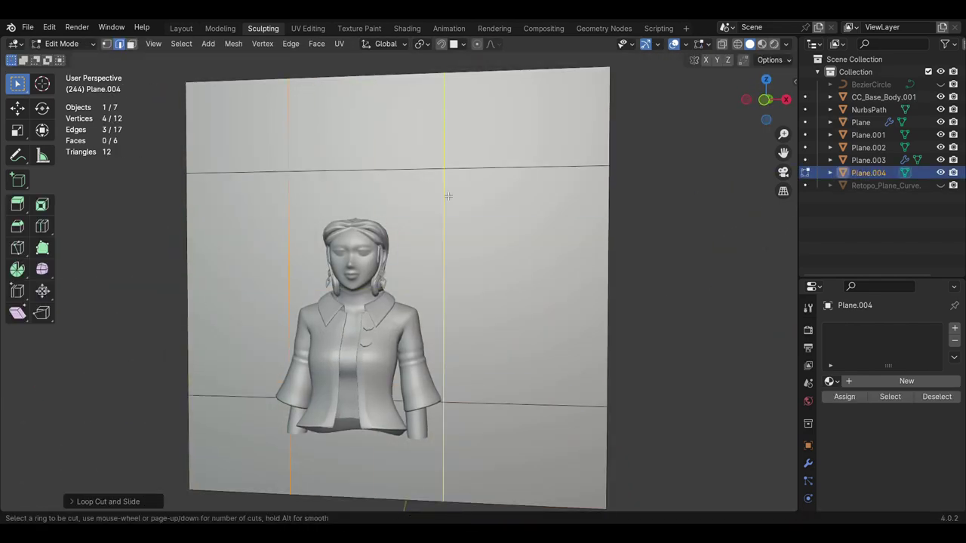
click(448, 196)
middle_drag(448, 196, 399, 218)
click(130, 44)
click(430, 271)
key(x)
key(f)
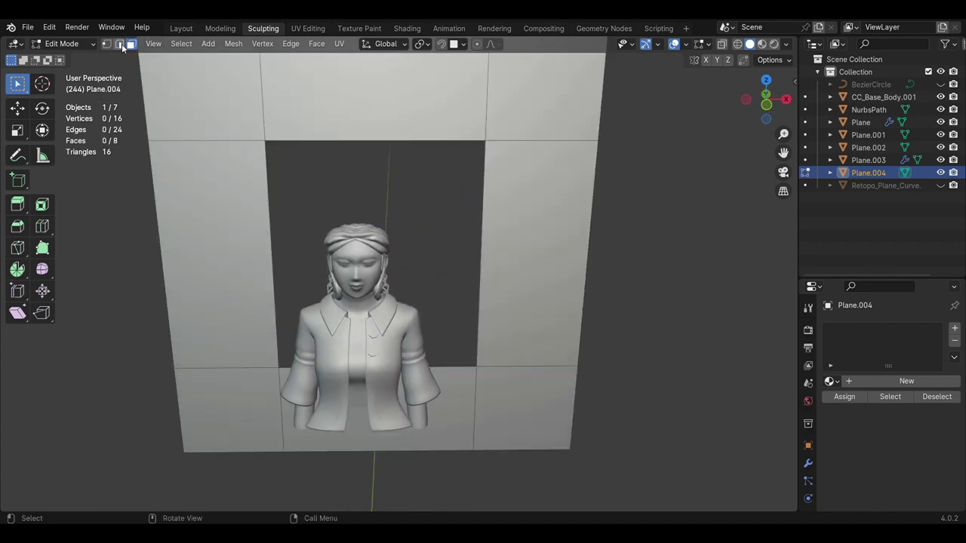
Extrude the window hole's edges back into a deep recess
key(2)
click(302, 274)
mouse_move(302, 274)
middle_down()
mouse_move(515, 274)
mouse_move(497, 362)
mouse_move(493, 266)
mouse_move(278, 169)
middle_up()
shift+click(515, 274)
key(e)
click(493, 267)
ctrl+click(278, 169)
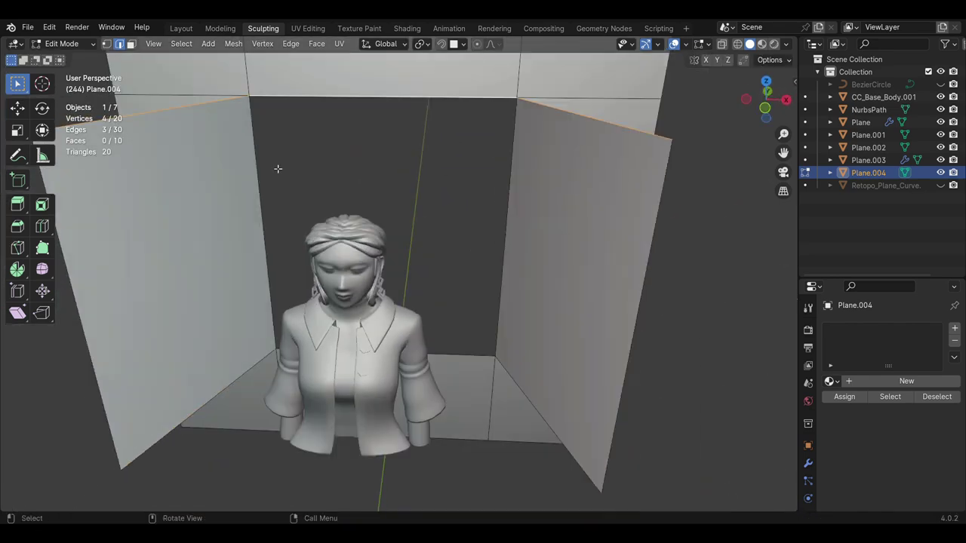
mouse_move(474, 357)
middle_down()
mouse_move(449, 321)
mouse_move(528, 301)
middle_up()
key(e)
click(493, 319)
Extrude the side edges along Y into shutter panels
key(e)
key(y)
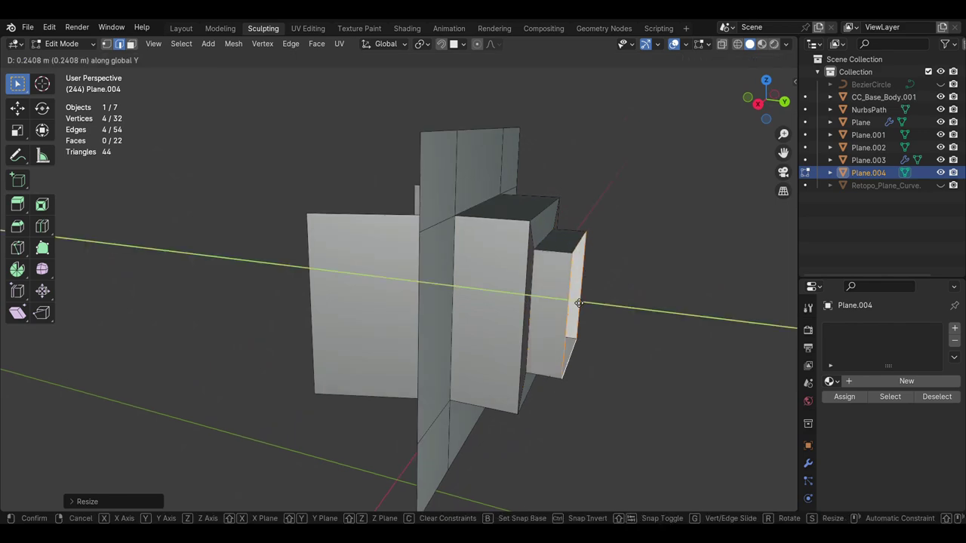
click(584, 292)
scroll(585, 292, up, 5)
scroll(584, 292, down, 4)
Reposition the shutter edges and raise the wall's top edge along Z
key(Tab)
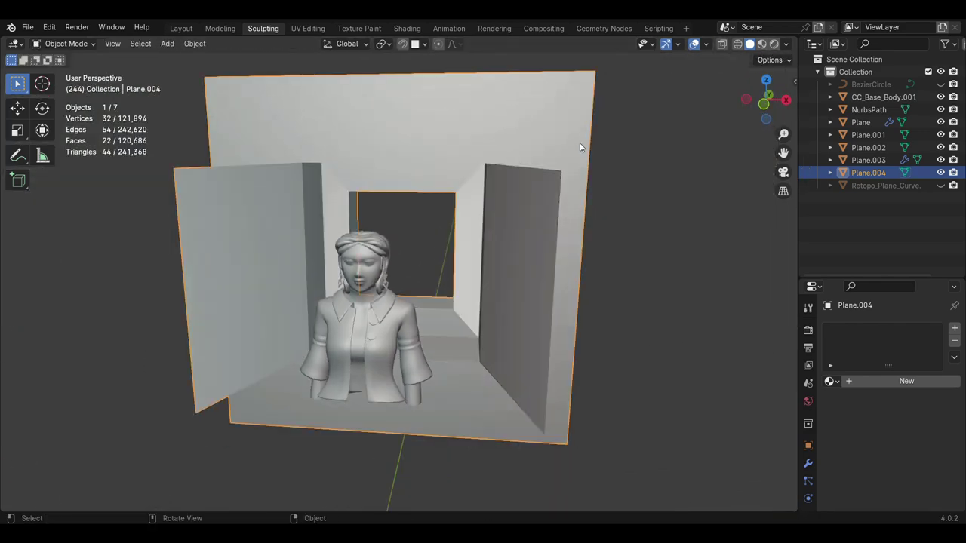
key(Tab)
alt+click(589, 144)
scroll(459, 416, down, 1)
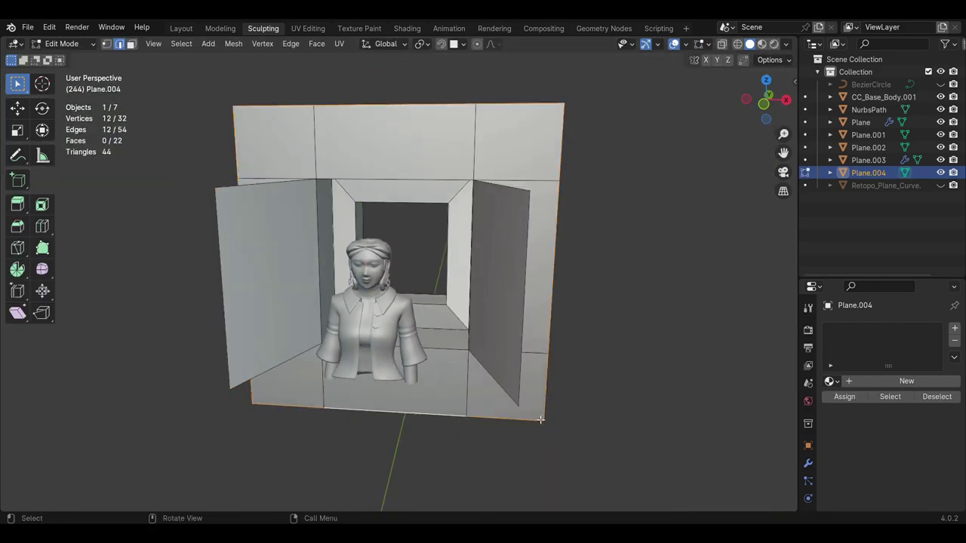
right_click(551, 379)
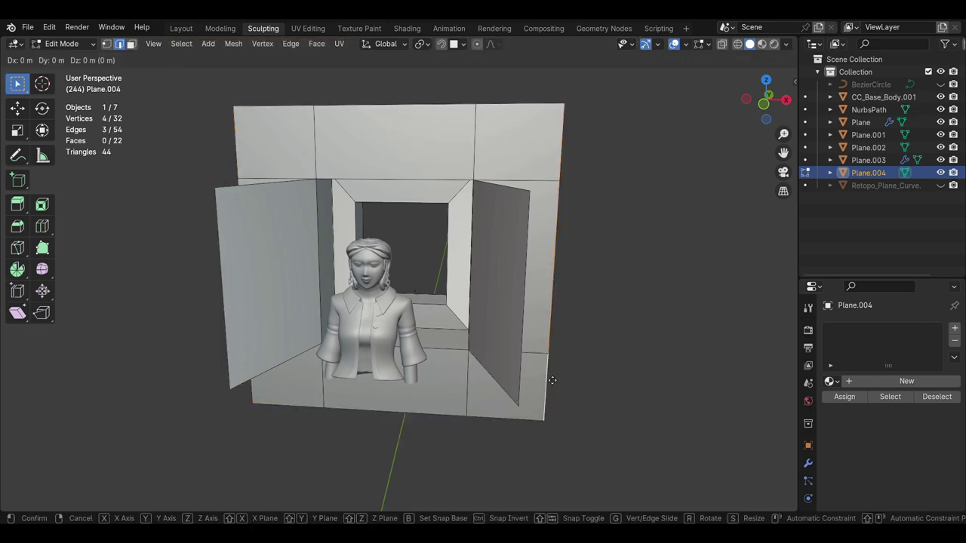
click(573, 380)
middle_drag(573, 380, 452, 302)
key(g)
key(x)
key(z)
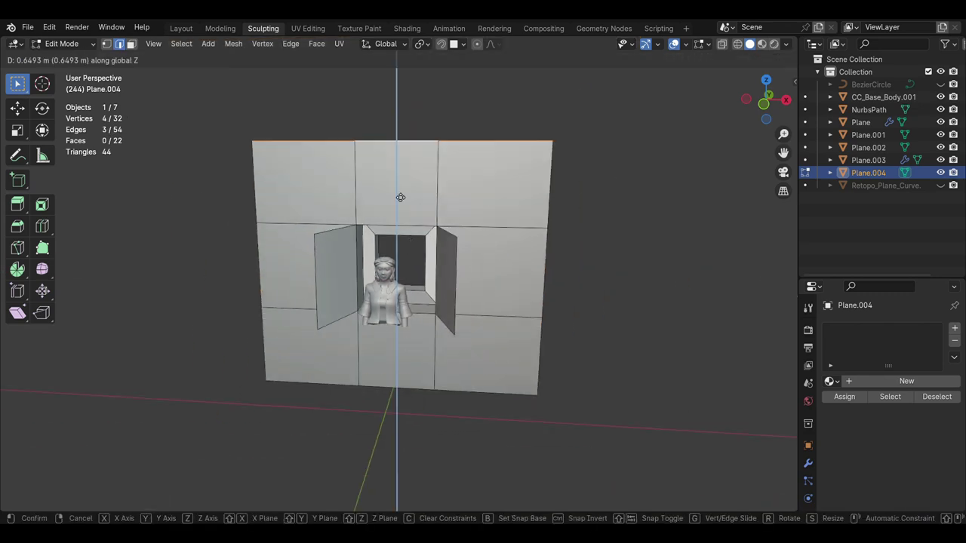
click(401, 197)
scroll(401, 197, up, 5)
key(Tab)
Add vertical and horizontal loop cuts across the right shutter
scroll(554, 313, up, 2)
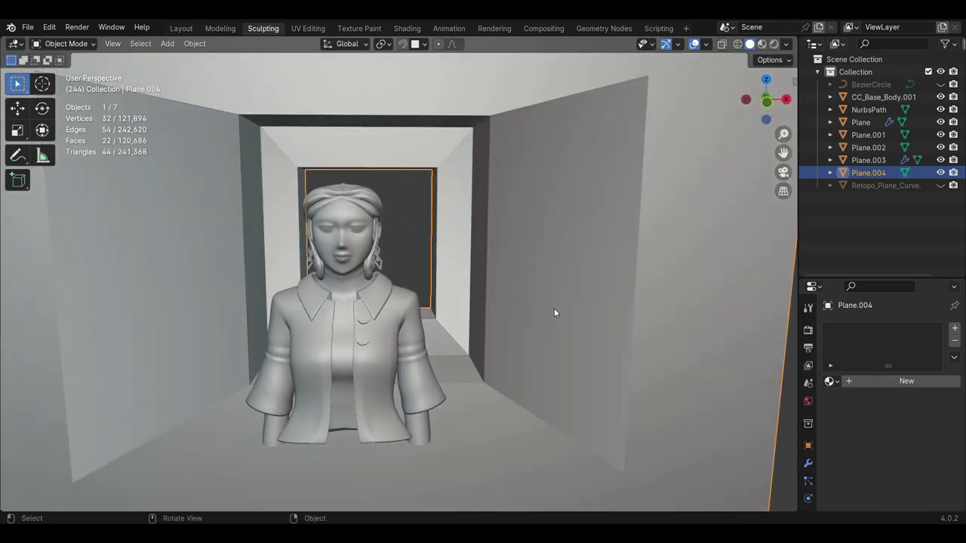
key(Tab)
click(547, 264)
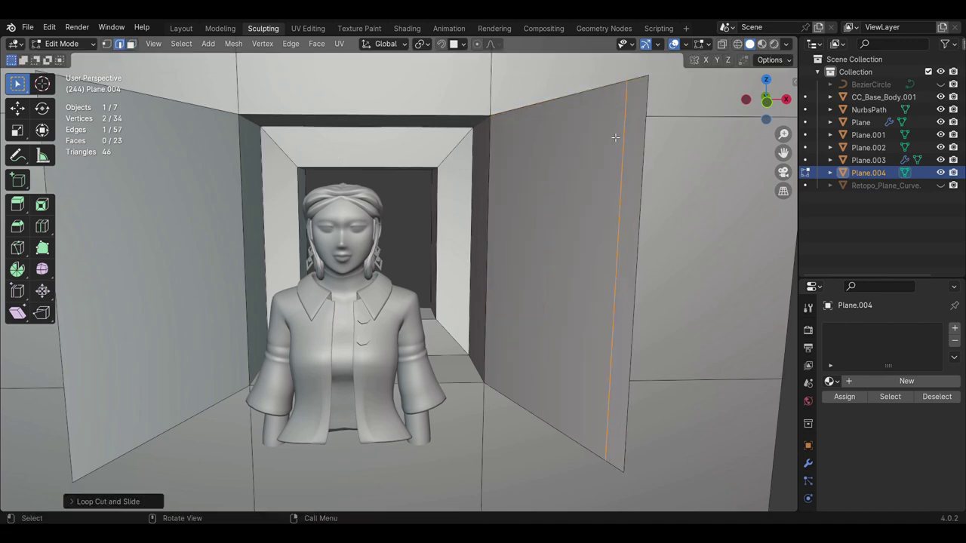
middle_drag(547, 264, 601, 226)
click(444, 99)
middle_drag(444, 99, 542, 208)
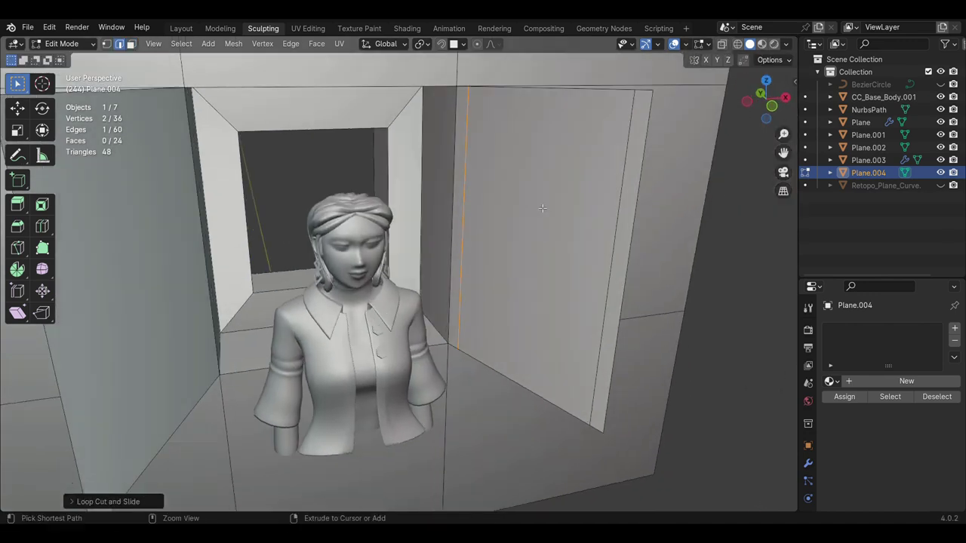
click(498, 109)
middle_drag(497, 110, 574, 317)
key(ctrl+r)
click(585, 356)
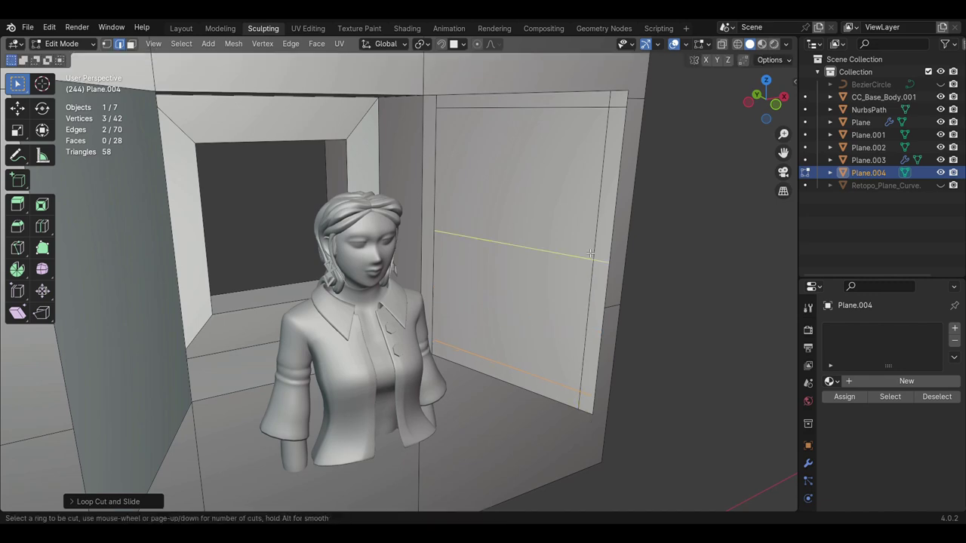
click(605, 229)
mouse_move(605, 229)
middle_down()
mouse_move(606, 317)
mouse_move(427, 199)
middle_up()
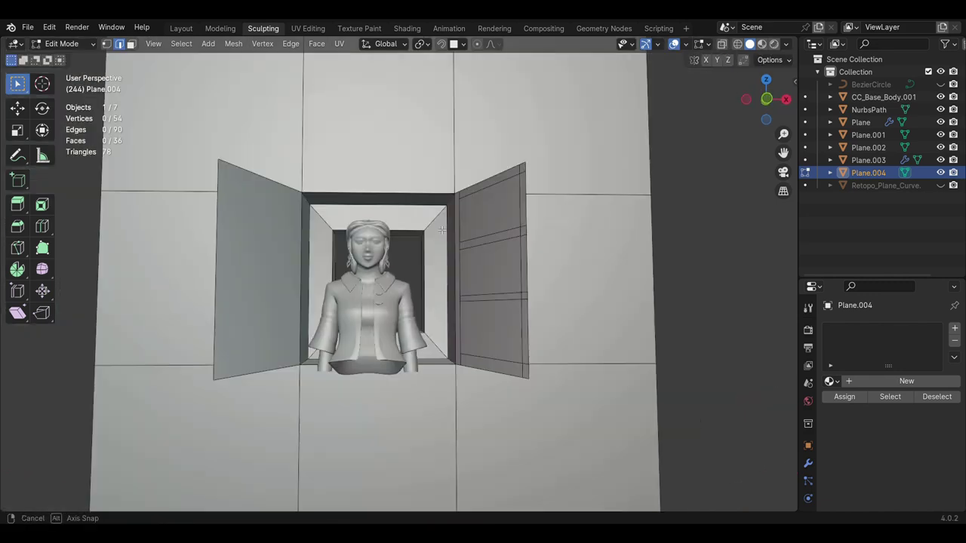
Extrude the shutter's faces into frame ribs
key(3)
mouse_move(518, 358)
middle_down()
mouse_move(544, 324)
mouse_move(568, 315)
mouse_move(436, 215)
mouse_move(364, 276)
mouse_move(391, 210)
middle_up()
key(e)
click(558, 316)
key(Tab)
key(Tab)
Fill the missing faces and bar ends on the shutter frame
key(alt+a)
key(2)
alt+click(391, 210)
click(405, 416)
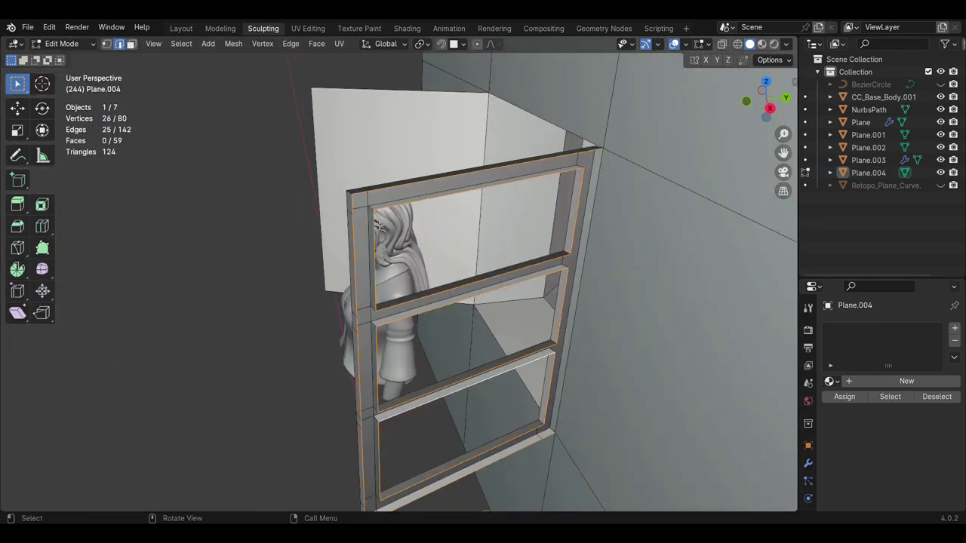
mouse_move(404, 416)
middle_down()
mouse_move(575, 258)
mouse_move(260, 272)
middle_up()
key(f)
key(f)
middle_drag(269, 333, 240, 268)
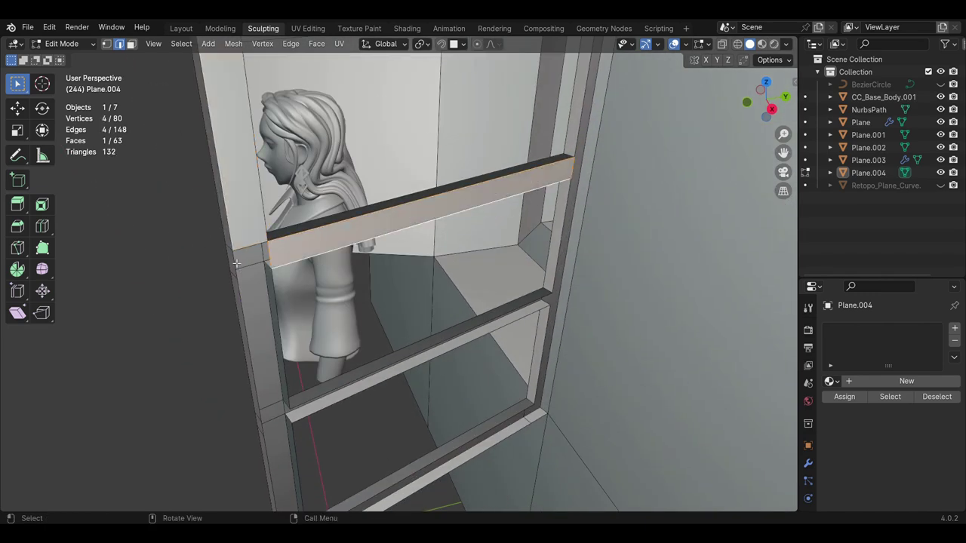
shift+click(280, 314)
mouse_move(279, 314)
middle_down()
mouse_move(247, 281)
mouse_move(537, 355)
mouse_move(532, 98)
mouse_move(433, 243)
mouse_move(724, 46)
middle_up()
key(f)
key(f)
key(f)
alt+shift+click(532, 98)
key(f)
Separate the shutter frame into its own object, Plane.005
click(722, 44)
key(l)
mouse_move(452, 264)
middle_down()
mouse_move(576, 282)
mouse_move(457, 239)
mouse_move(534, 234)
mouse_move(490, 266)
middle_up()
key(p)
key(Return)
key(Tab)
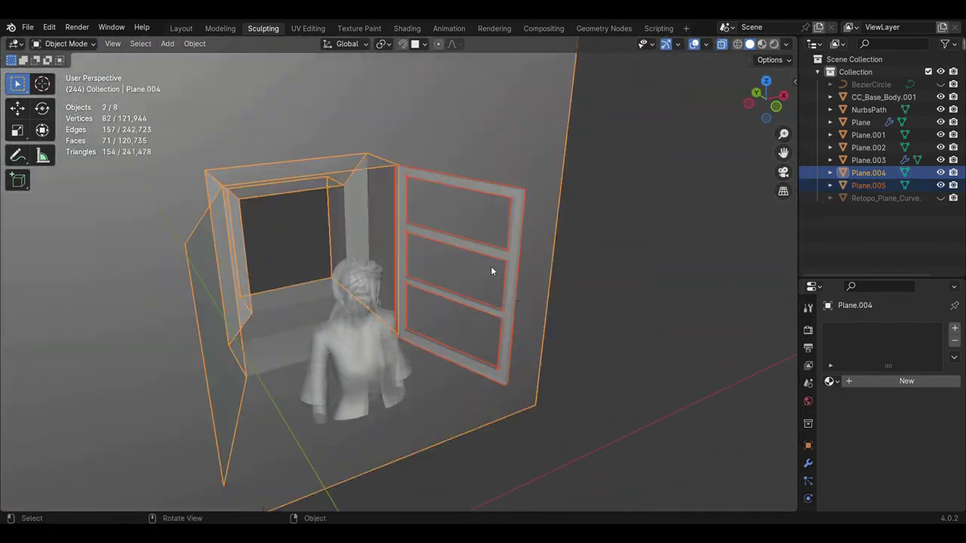
click(491, 269)
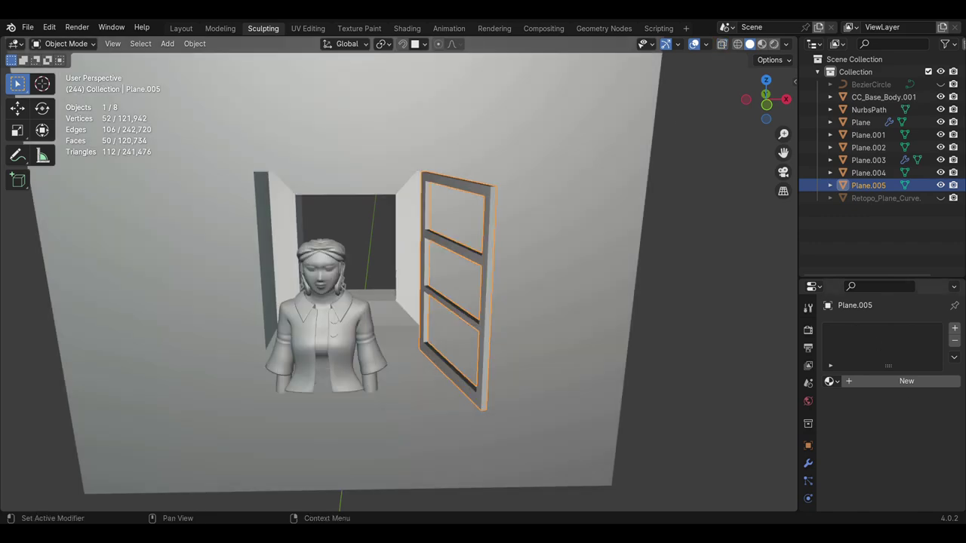
Apply a Mirror modifier to copy the frame to the other side, then hide Plane.004 and Plane.005
click(719, 352)
mouse_move(478, 220)
middle_down()
mouse_move(485, 298)
mouse_move(445, 262)
mouse_move(476, 383)
middle_up()
click(924, 349)
click(866, 365)
click(445, 263)
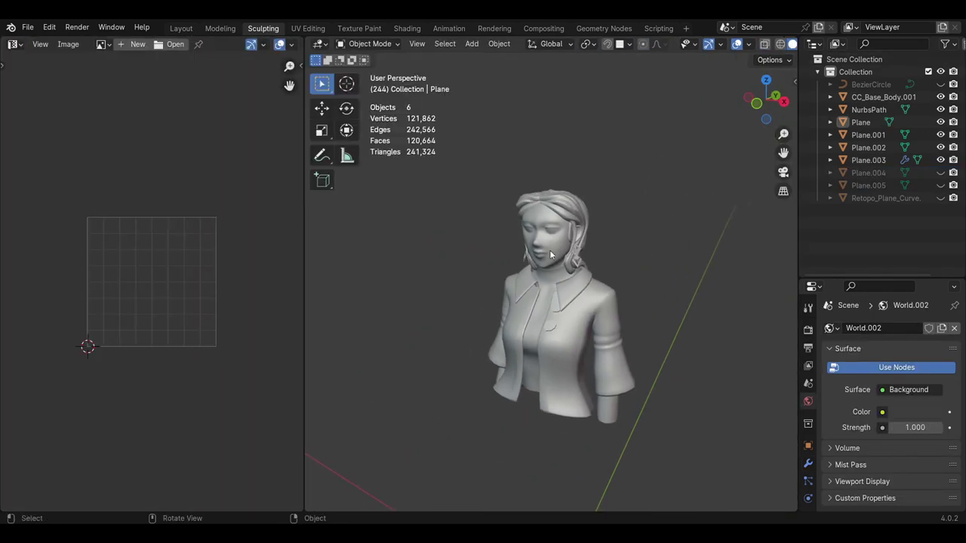
Isolate CC_Base_Body.001 in Edit Mode and mark the loops around the eyes as seams
click(550, 255)
key(Tab)
key(KP_Divide)
scroll(555, 227, up, 4)
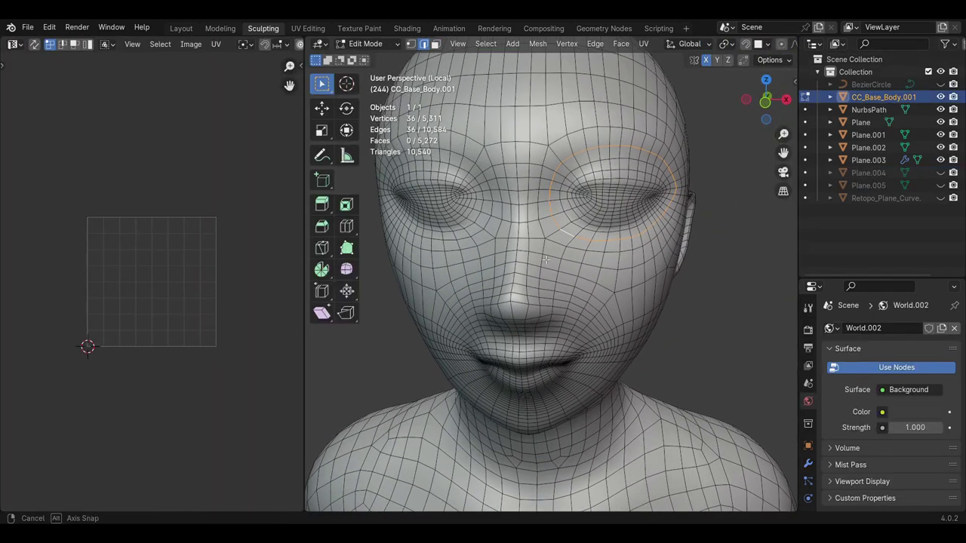
key(ctrl+e)
click(445, 370)
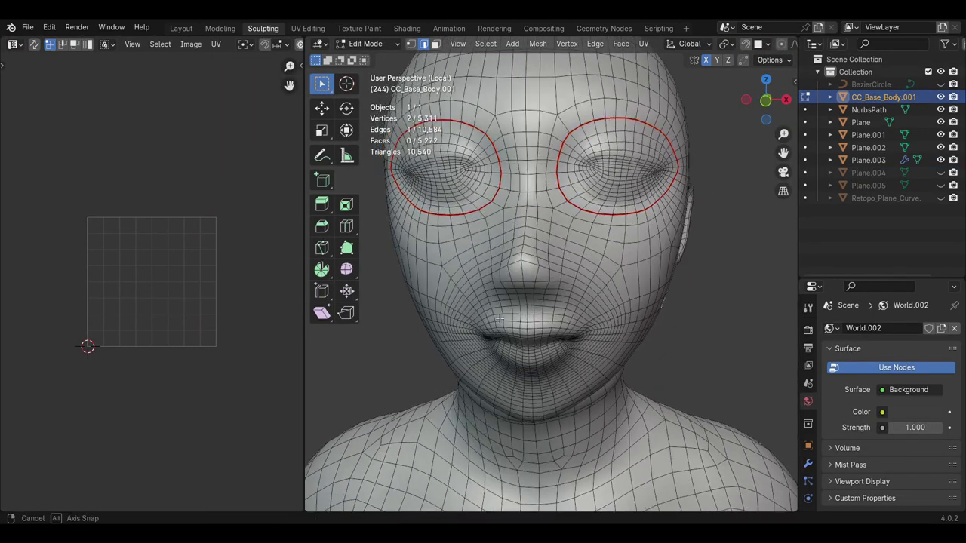
key(ctrl+e)
mouse_move(445, 370)
middle_down()
mouse_move(485, 280)
mouse_move(496, 190)
mouse_move(494, 251)
mouse_move(641, 295)
mouse_move(543, 196)
mouse_move(581, 167)
mouse_move(593, 282)
mouse_move(491, 314)
mouse_move(489, 344)
mouse_move(523, 408)
middle_up()
click(485, 279)
Mark seam loops along the neck, the torso side and the back of the head
click(496, 190)
scroll(495, 251, down, 5)
scroll(509, 249, up, 4)
key(alt+a)
ctrl+click(543, 197)
key(alt+a)
scroll(593, 281, up, 3)
scroll(593, 282, down, 4)
scroll(490, 344, up, 5)
shift+click(522, 408)
scroll(509, 355, down, 2)
mouse_move(508, 355)
middle_down()
mouse_move(578, 337)
mouse_move(562, 308)
middle_up()
Select the entire body mesh and Unwrap it
key(a)
key(u)
click(562, 308)
scroll(104, 221, up, 4)
scroll(103, 221, down, 3)
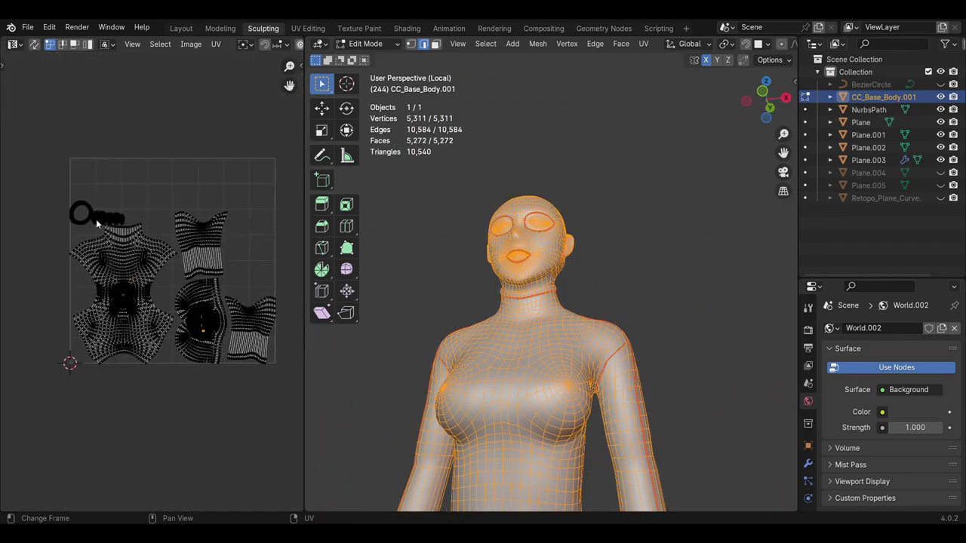
Move and rotate the head, torso, ring and small UV islands to fit inside the square
key(a)
key(l)
key(g)
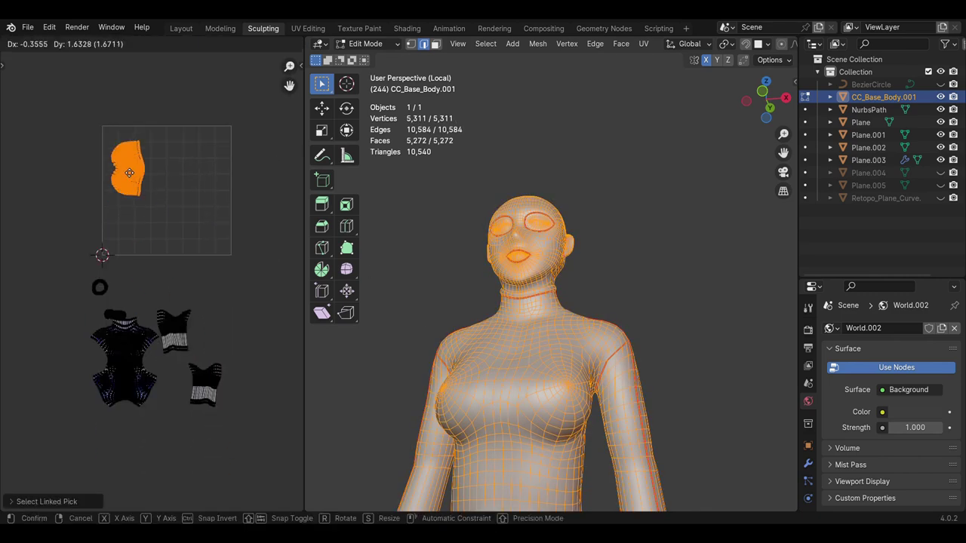
click(144, 170)
click(174, 328)
key(l)
key(g)
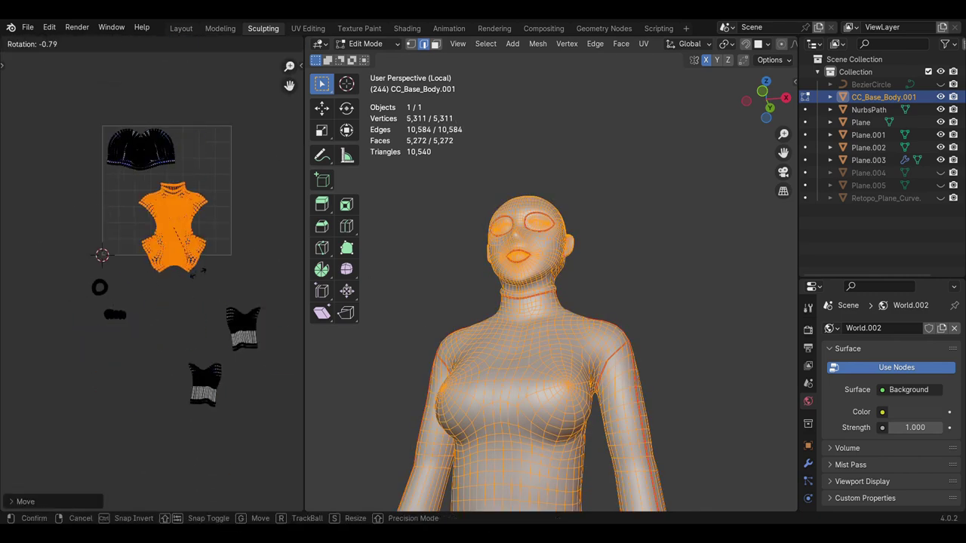
click(169, 293)
scroll(169, 293, up, 3)
drag(70, 287, 216, 184)
scroll(191, 224, down, 3)
click(113, 325)
key(l)
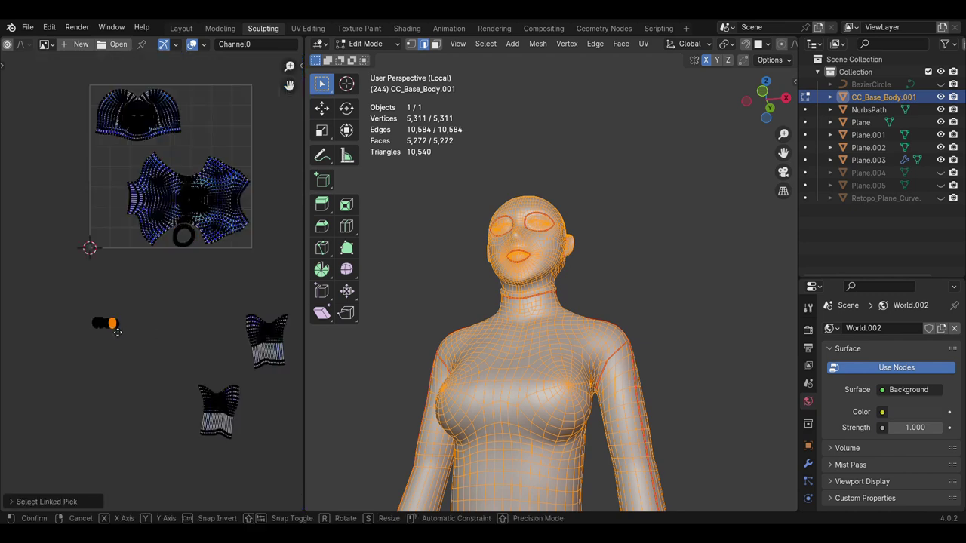
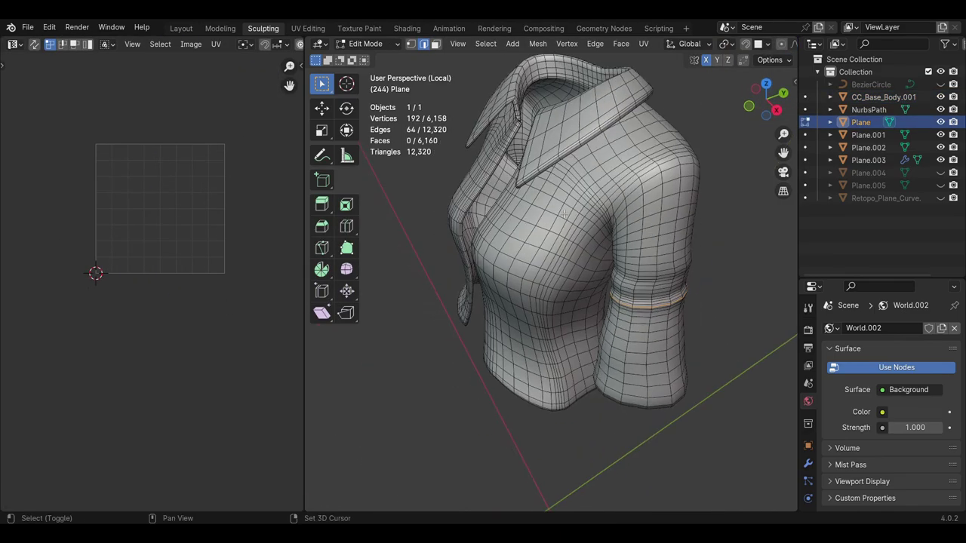
Select the shirt's seam edge loops and mark them as seams
middle_drag(564, 213, 552, 265)
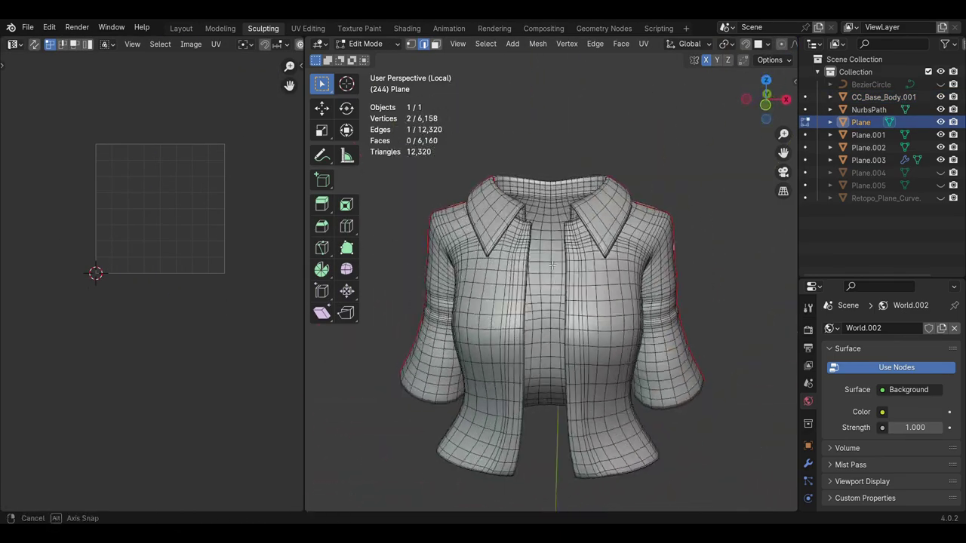
scroll(552, 265, up, 3)
mouse_move(552, 265)
middle_down()
mouse_move(496, 400)
mouse_move(555, 355)
mouse_move(512, 366)
middle_up()
alt+click(495, 399)
middle_drag(573, 308, 692, 289)
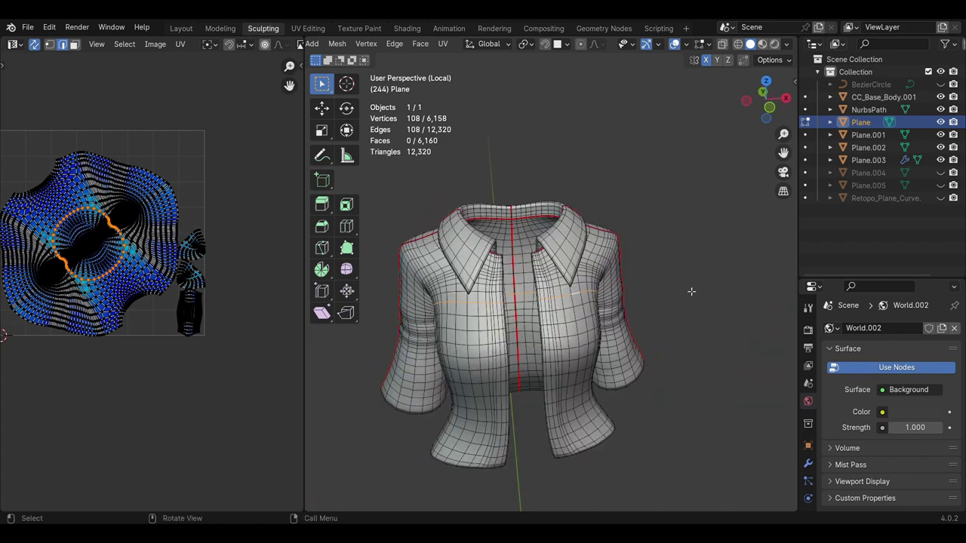
key(a)
key(u)
click(686, 289)
Unwrap the whole shirt into UV islands and move a small island to the tile's top-right
key(alt+a)
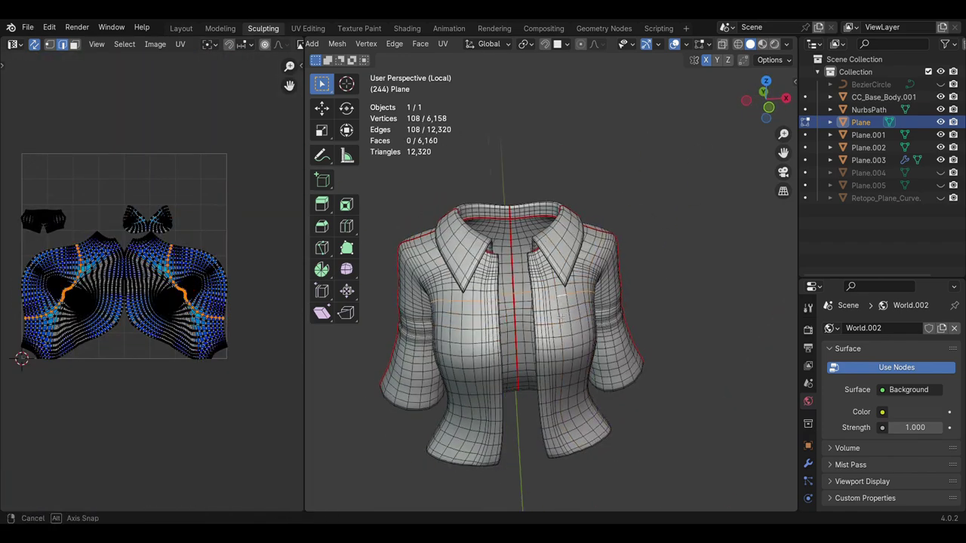
key(a)
key(u)
key(l)
key(g)
click(230, 268)
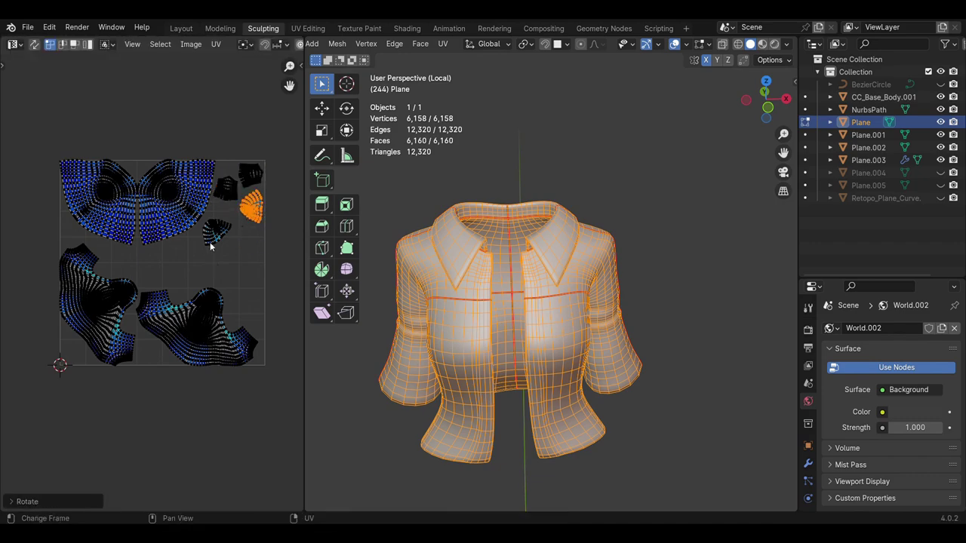
Rotate and move the remaining small UV islands into place inside the tile
key(l)
key(r)
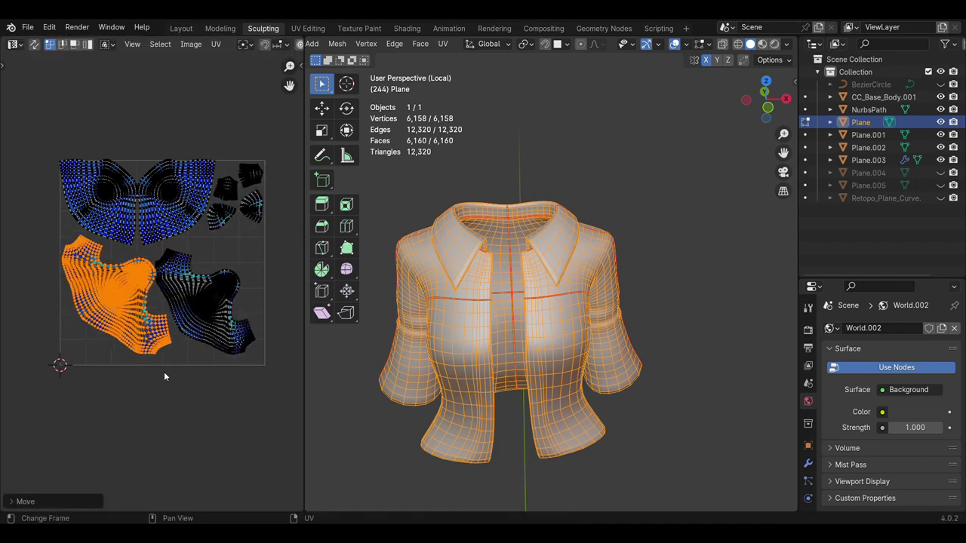
key(ctrl+z)
key(ctrl+z)
scroll(110, 371, up, 2)
scroll(185, 236, up, 2)
key(r)
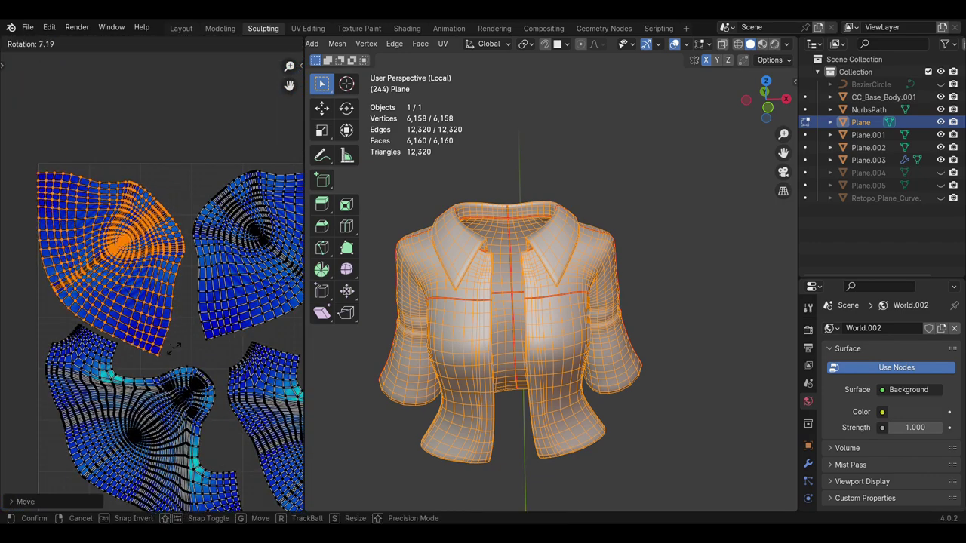
key(ctrl+z)
scroll(212, 438, down, 3)
scroll(238, 298, up, 1)
key(l)
key(g)
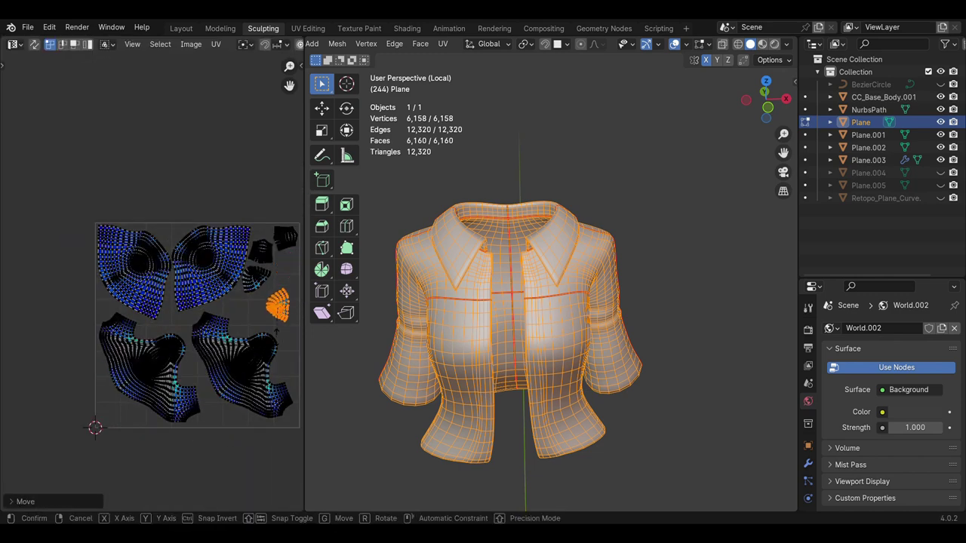
Leave local view and return to Object Mode with the body selected
key(KP_Divide)
key(Tab)
click(535, 253)
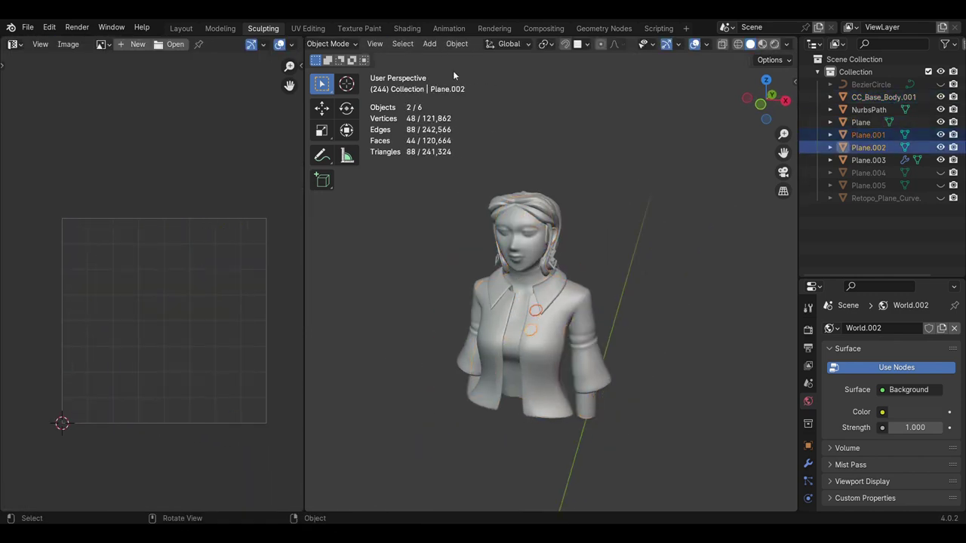
Smart UV Project the earring mesh Plane.003 and rearrange its UV islands in the tile
click(555, 264)
key(Tab)
key(u)
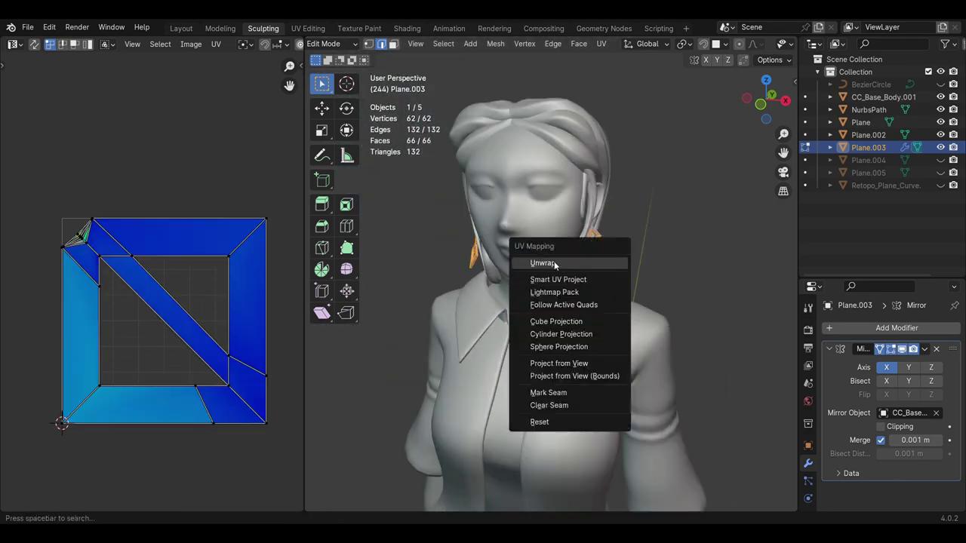
click(558, 279)
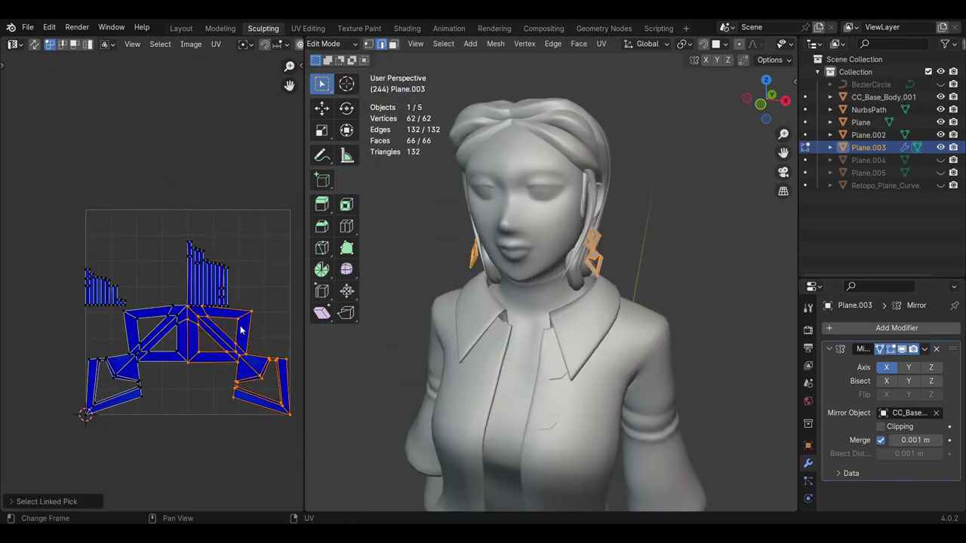
double_click(234, 359)
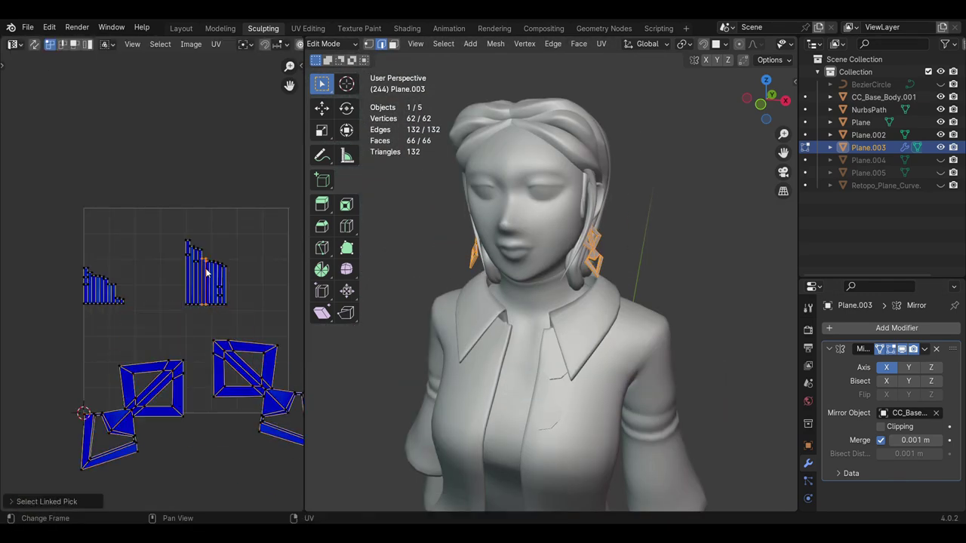
click(143, 278)
drag(86, 319, 188, 445)
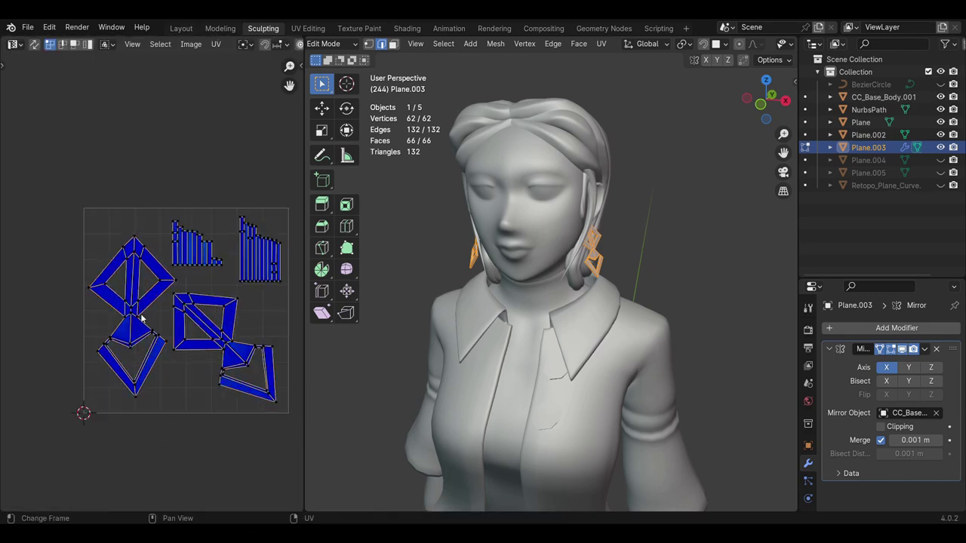
Apply Smart UV Project to the whole hair object NurbsPath
key(Tab)
click(567, 270)
click(567, 271)
key(Tab)
key(u)
click(527, 333)
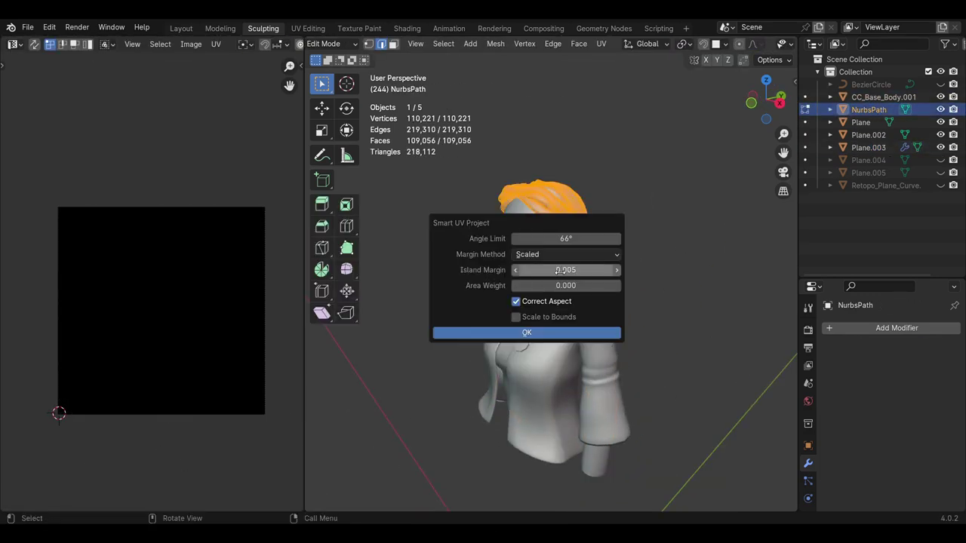
key(Return)
key(Tab)
click(808, 329)
click(896, 326)
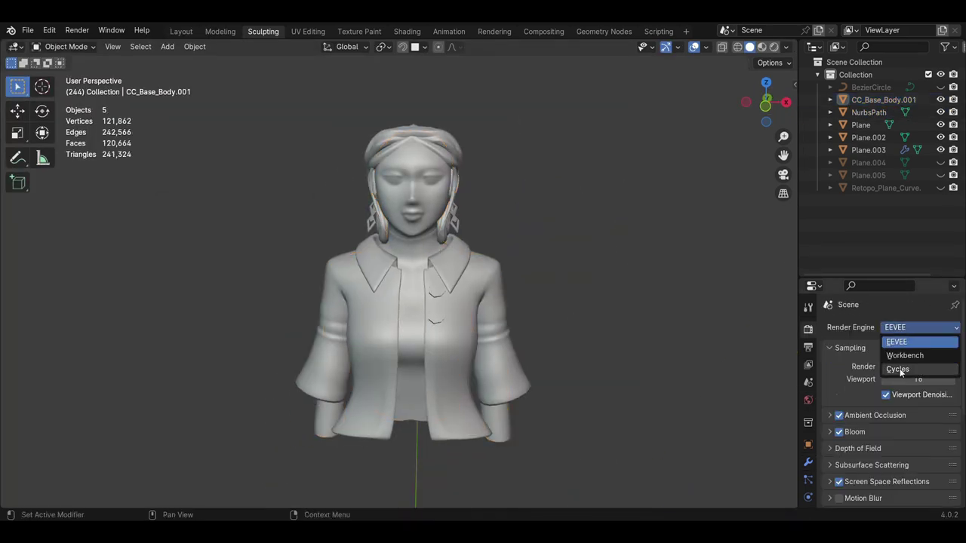
Switch the render engine to Cycles and add a point light plus a duplicate from the top view
click(897, 369)
key(KP_7)
key(shift+a)
click(528, 428)
key(shift+d)
click(238, 446)
key(shift+d)
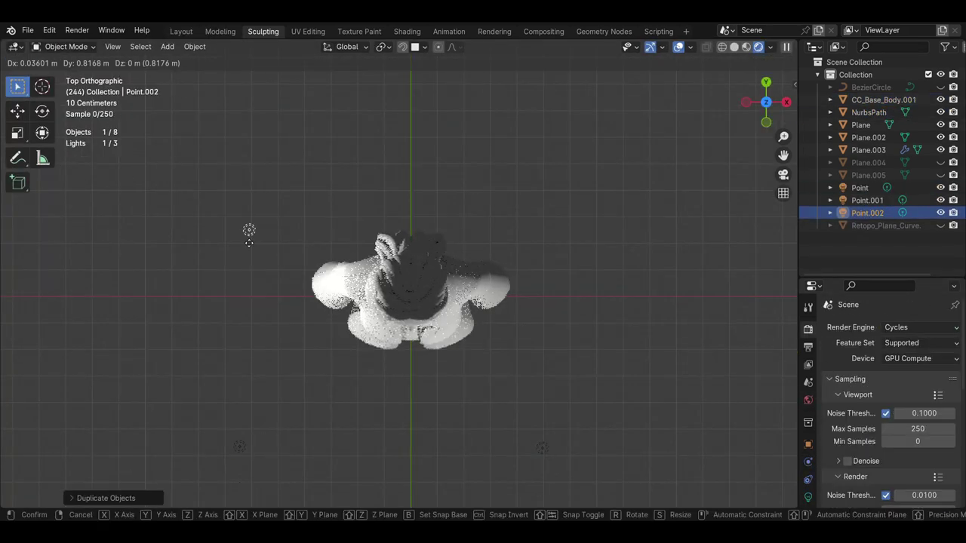
click(249, 241)
middle_drag(249, 242, 521, 284)
scroll(452, 310, down, 5)
scroll(425, 247, up, 5)
Enlarge a point light's radius to soften it and reposition it around the figure
click(477, 163)
click(808, 498)
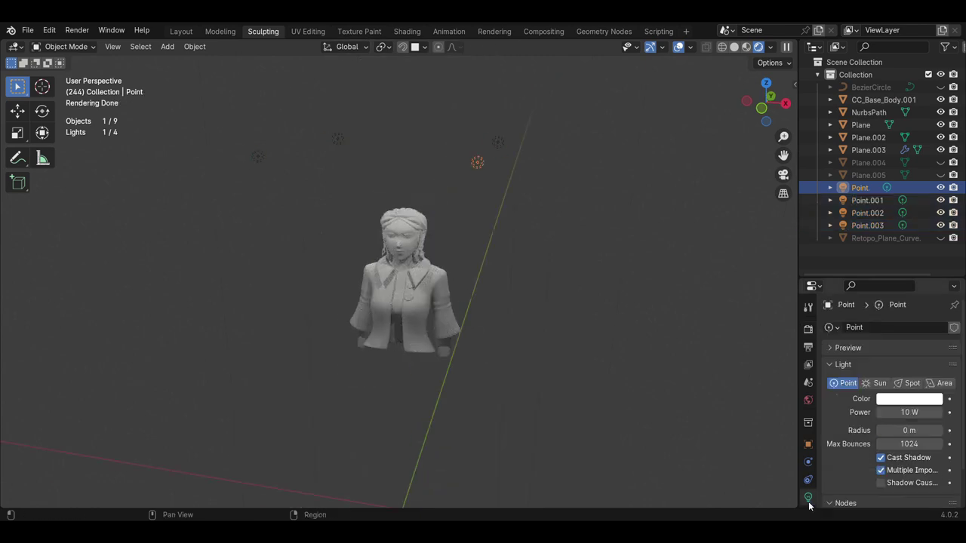
click(231, 157)
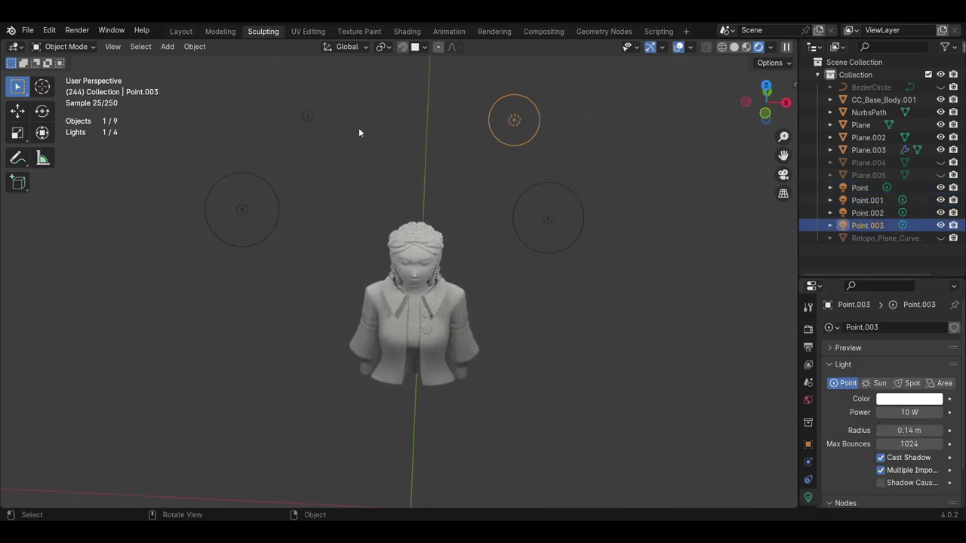
scroll(462, 366, up, 3)
scroll(536, 262, down, 3)
key(KP_7)
drag(312, 472, 317, 460)
scroll(430, 306, up, 5)
middle_drag(317, 460, 468, 249)
scroll(468, 249, down, 6)
Position the remaining point lights around the bust and split off a shader editor for the body
click(543, 389)
key(KP_7)
middle_drag(415, 416, 468, 356)
scroll(468, 356, up, 4)
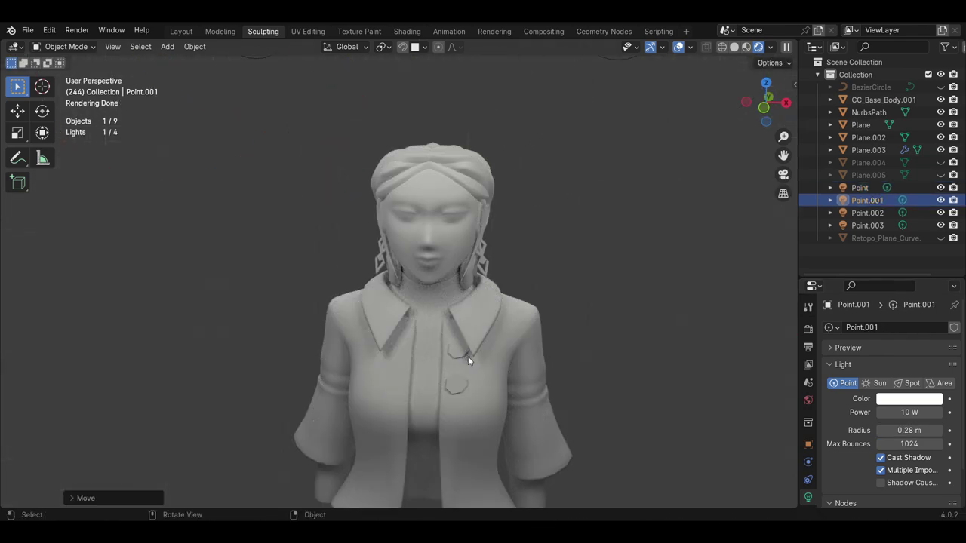
scroll(467, 356, down, 3)
click(588, 112)
mouse_move(647, 271)
middle_down()
mouse_move(483, 388)
mouse_move(451, 328)
middle_up()
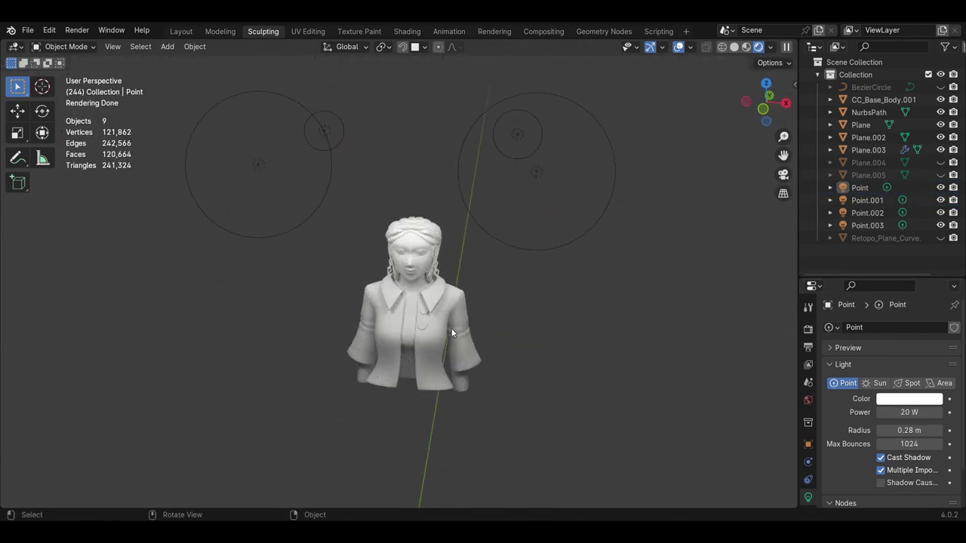
scroll(451, 328, up, 2)
click(451, 328)
drag(766, 377, 42, 384)
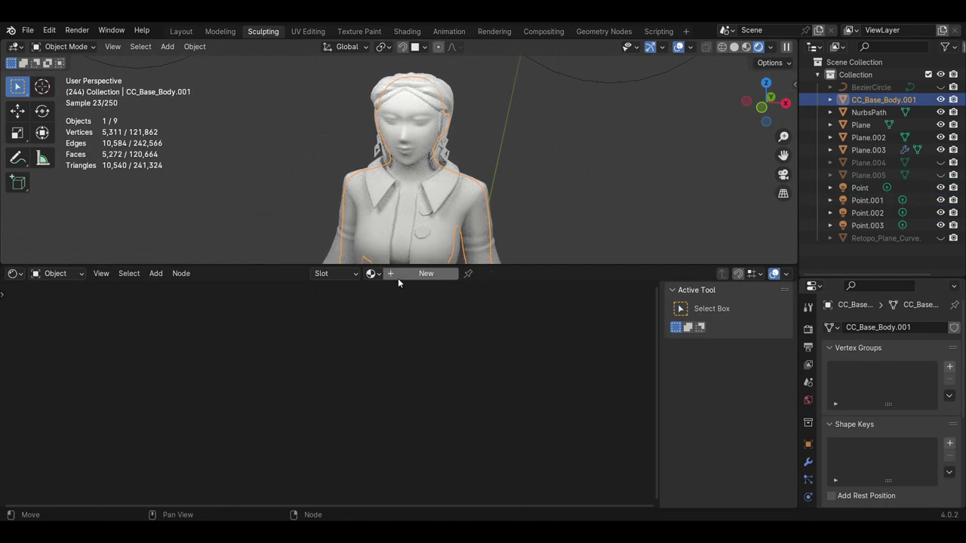
Give the body a new material with an Image Texture node using a new image named Body
click(397, 278)
key(shift+a)
click(442, 390)
click(400, 379)
text(Body)
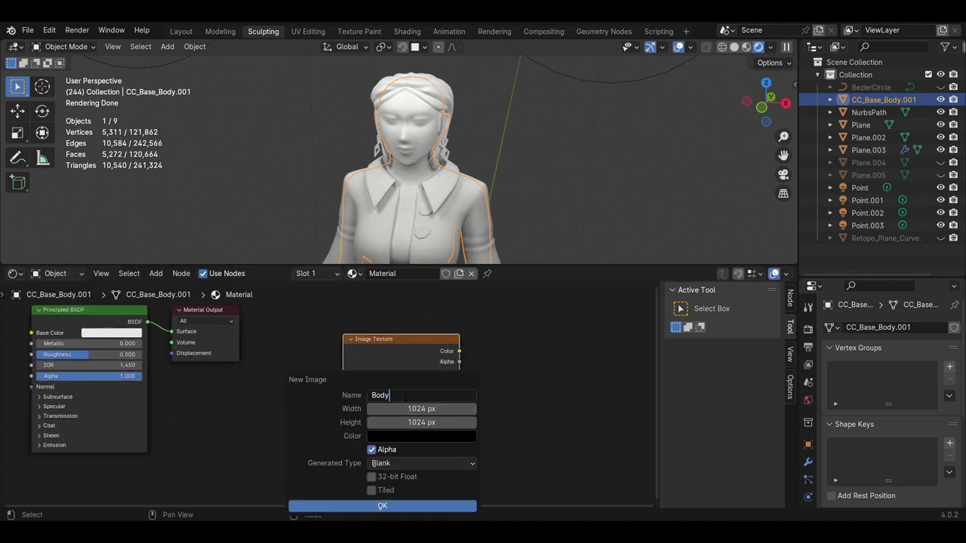
text(6)
key(Return)
key(Return)
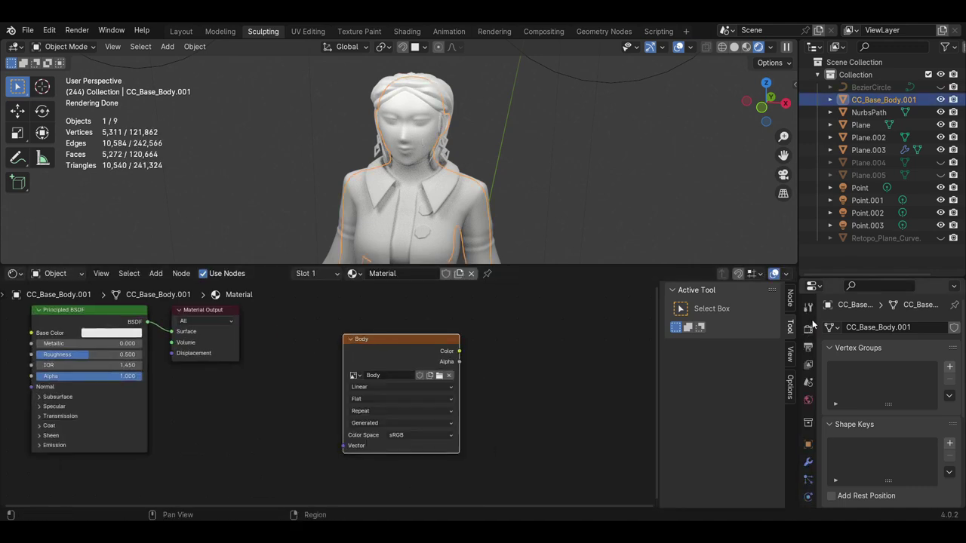
Set the render sample count to 50 for the Combined bake
click(807, 328)
scroll(890, 392, down, 3)
double_click(916, 435)
text(50)
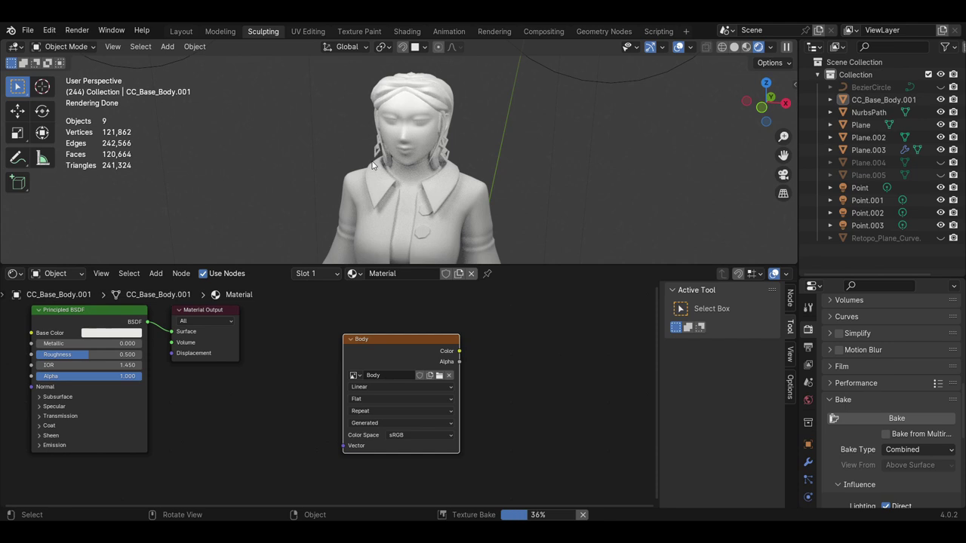
drag(444, 265, 455, 281)
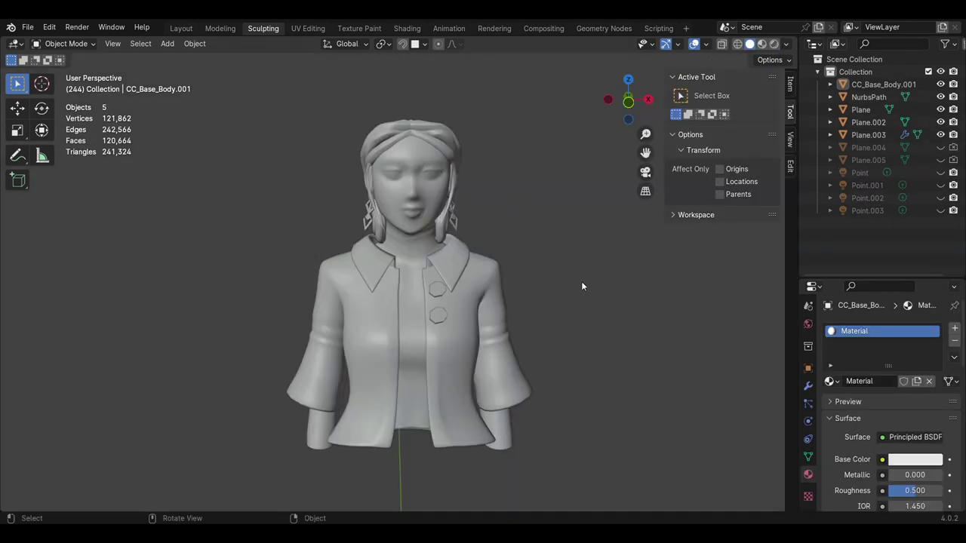
Set the viewport shading to flat lighting with texture colour
click(419, 224)
middle_drag(420, 224, 482, 273)
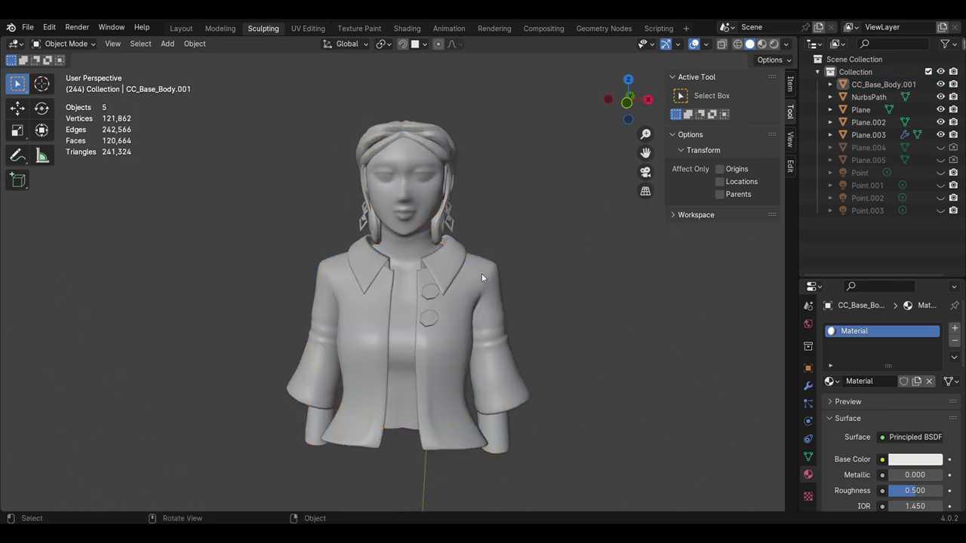
click(785, 43)
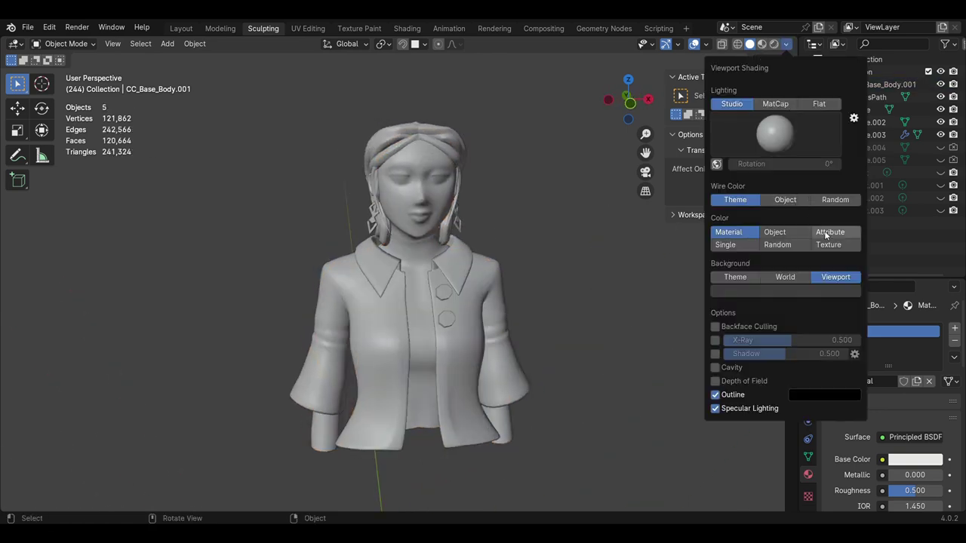
click(822, 104)
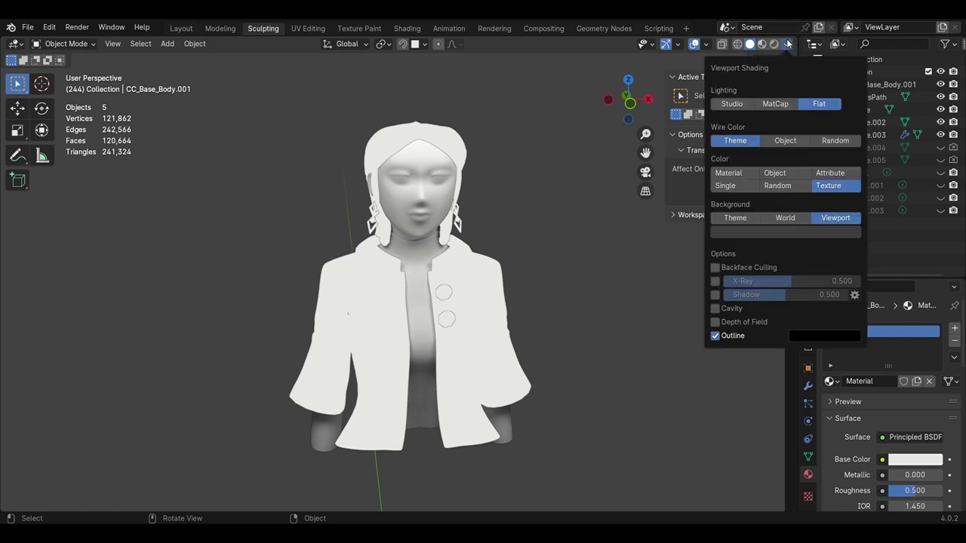
middle_drag(562, 230, 544, 225)
scroll(544, 225, up, 3)
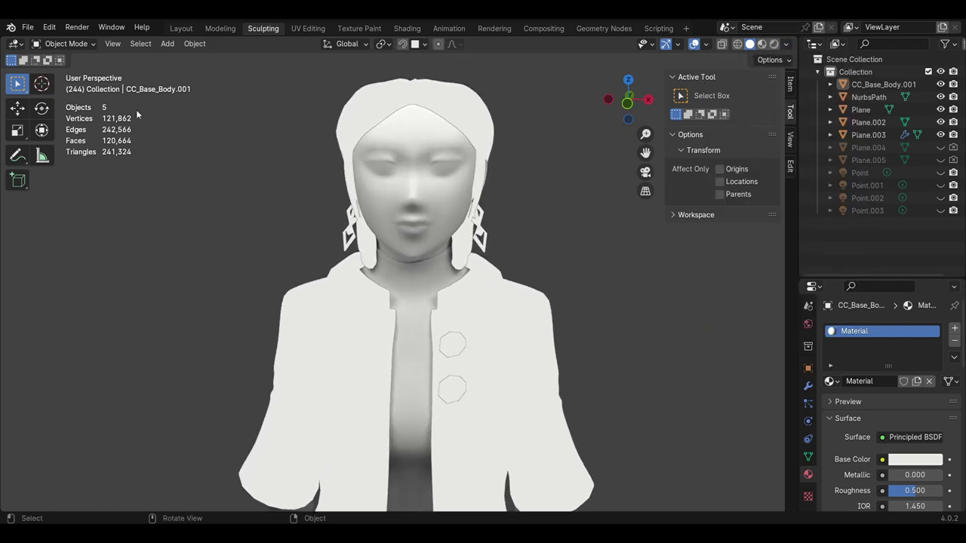
Switch the body to Texture Paint mode and send the front view to Krita via Quick Edit
click(387, 186)
click(91, 45)
click(78, 130)
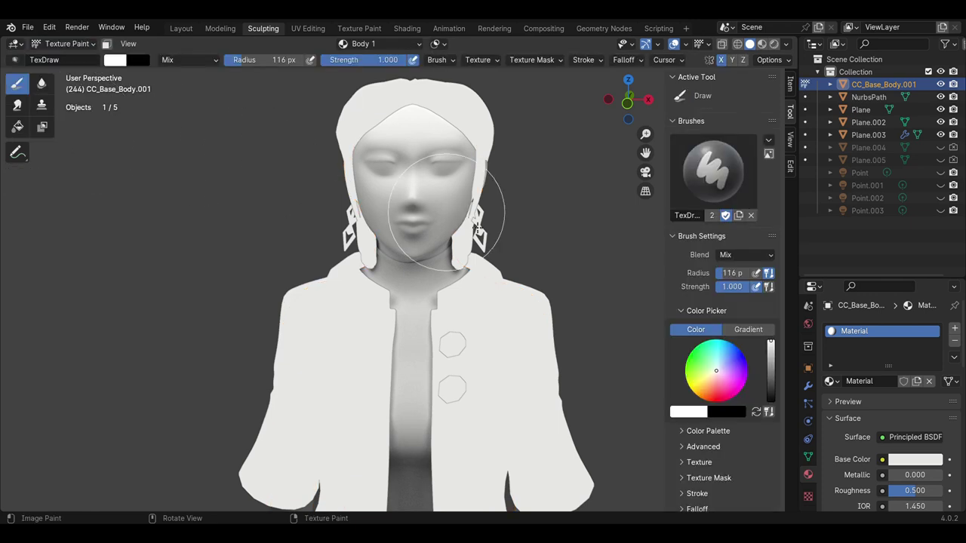
mouse_move(481, 225)
shift+middle_down()
mouse_move(481, 243)
mouse_move(528, 252)
shift+middle_up()
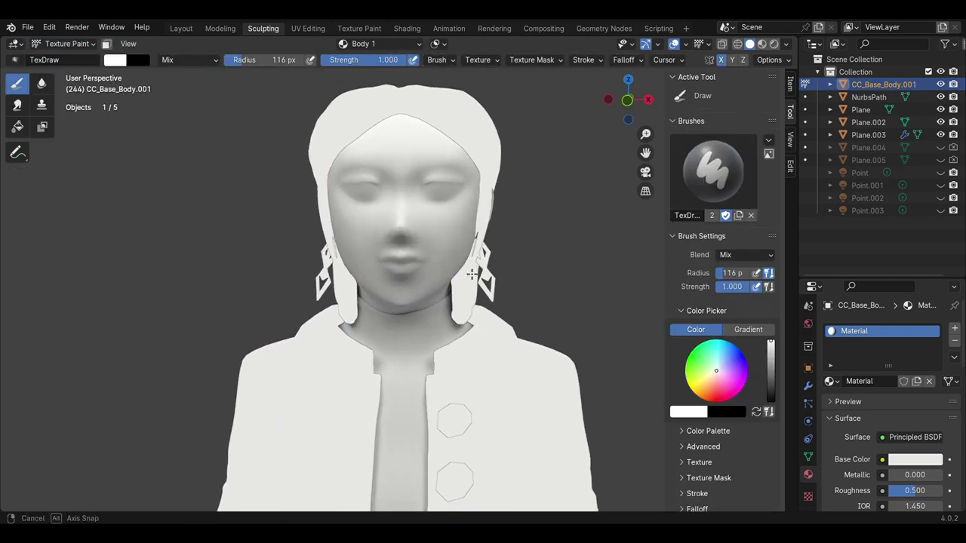
scroll(588, 264, up, 2)
scroll(702, 317, down, 4)
scroll(709, 365, down, 3)
scroll(721, 423, down, 1)
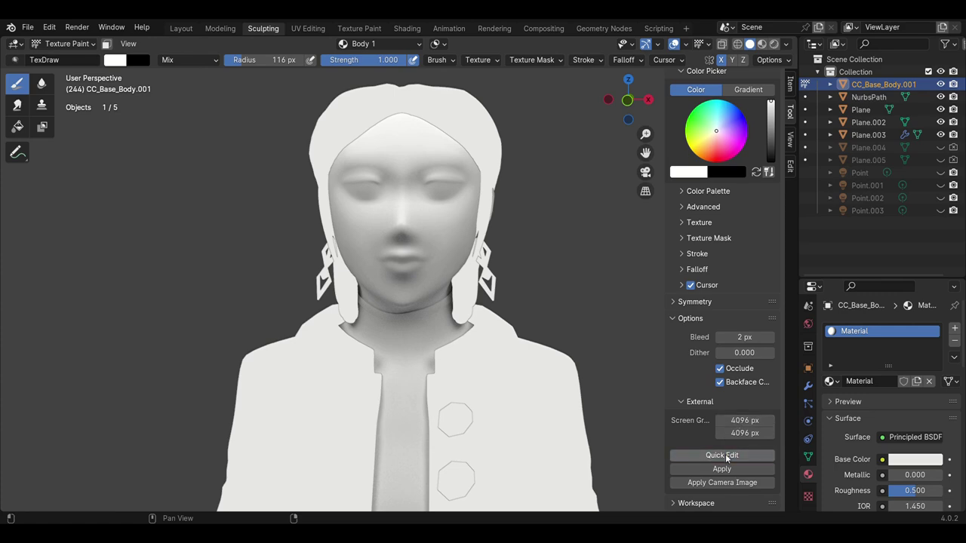
click(725, 453)
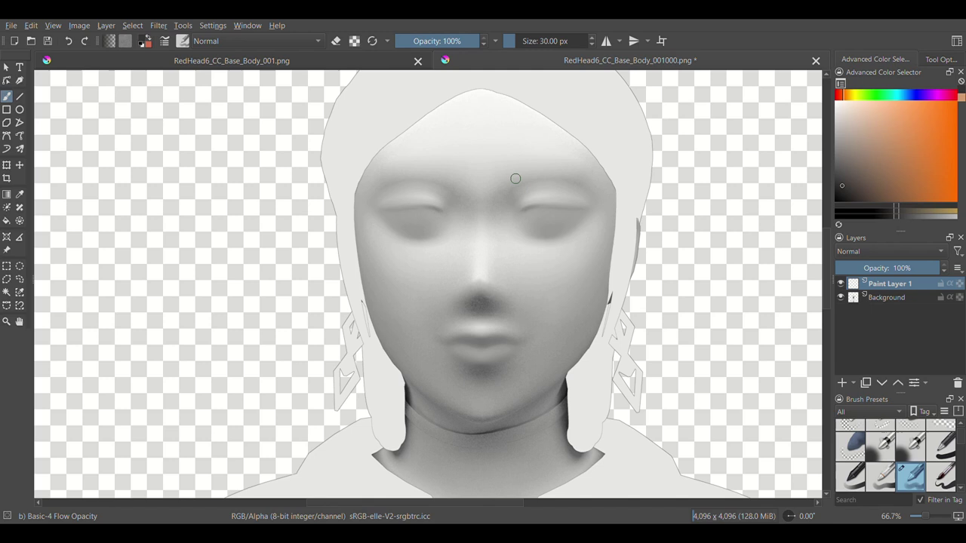
Paint dark tapered eyebrows above both eyes
mouse_move(515, 178)
mouse_down()
mouse_move(600, 182)
mouse_move(566, 176)
mouse_up()
key(e)
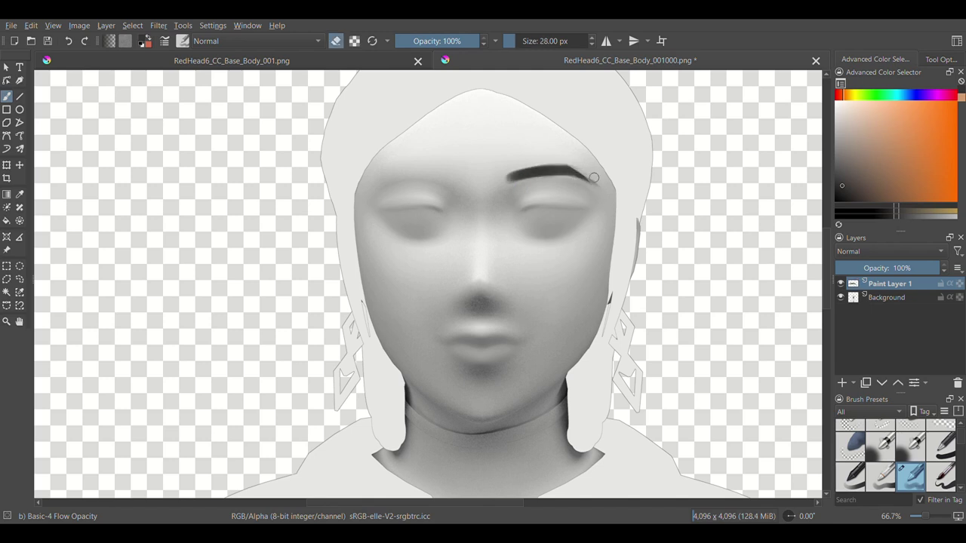
mouse_move(445, 177)
mouse_down()
mouse_move(368, 183)
mouse_move(453, 180)
mouse_move(369, 183)
mouse_up()
key(e)
key(bracketright)
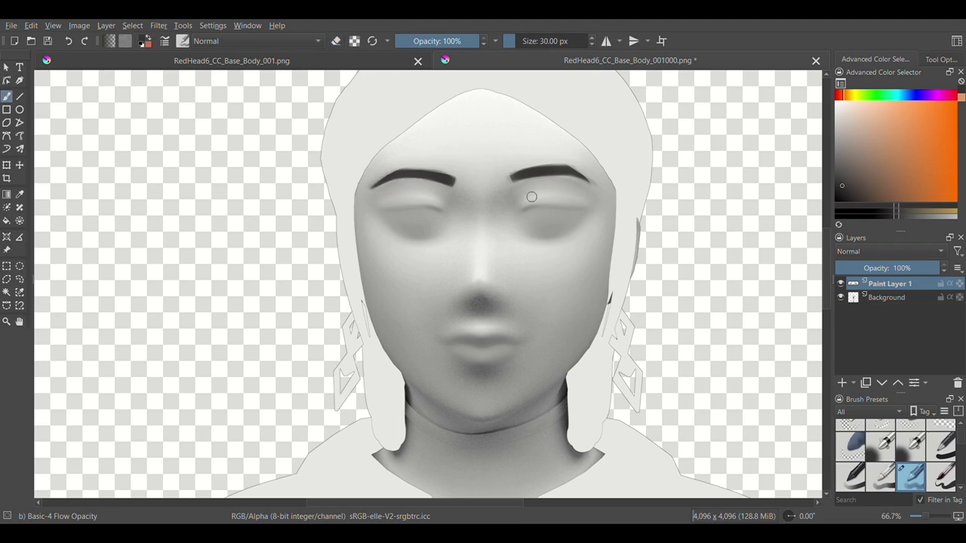
Paint winged eyeliner with a lower outline over both closed eyes
key(bracketright)
drag(528, 208, 600, 199)
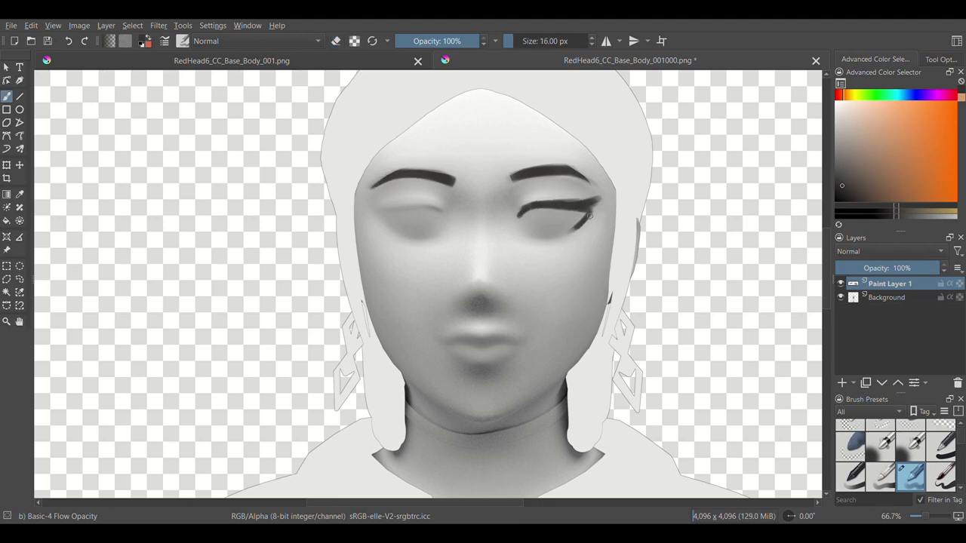
mouse_move(375, 202)
mouse_down()
mouse_move(450, 217)
mouse_move(420, 241)
mouse_up()
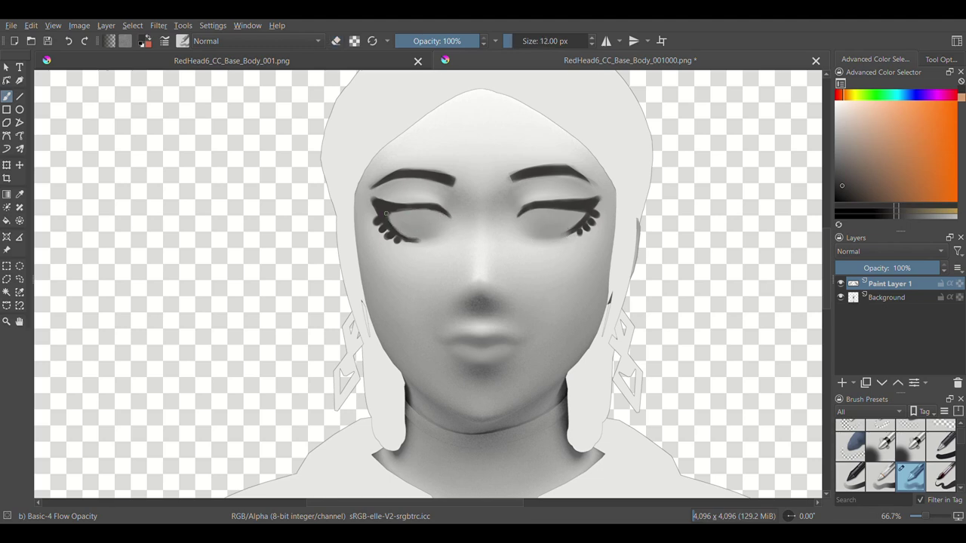
On a new layer, fill both eyes with pale cyan and saturated cyan
click(842, 383)
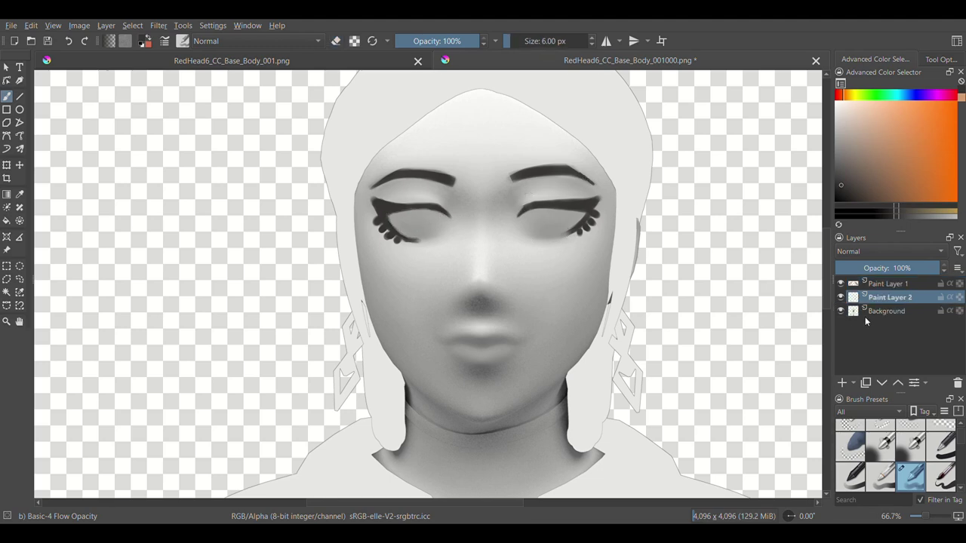
click(894, 95)
click(853, 115)
drag(524, 223, 581, 225)
drag(392, 220, 434, 224)
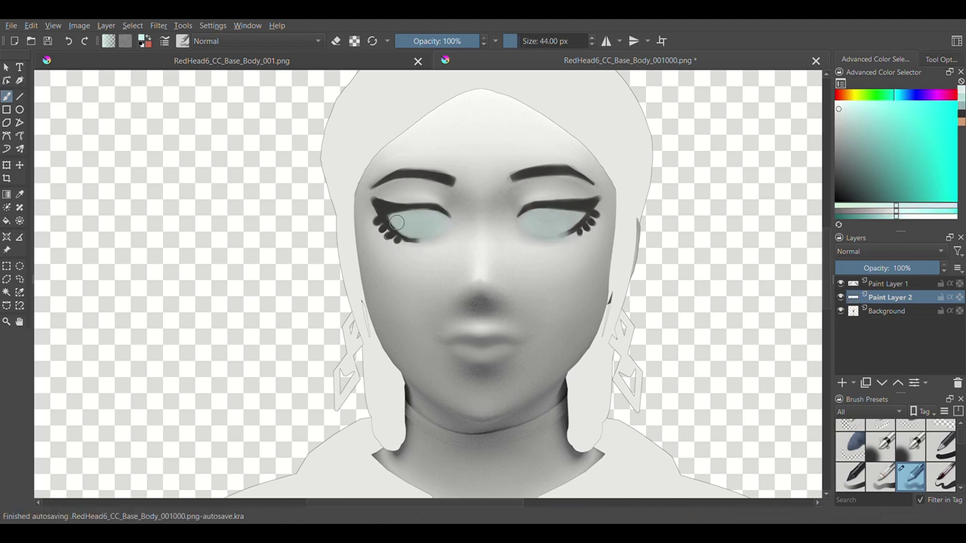
drag(538, 223, 568, 218)
Paint darker cyan iris rings on both eyes with a smaller brush
key(bracketleft)
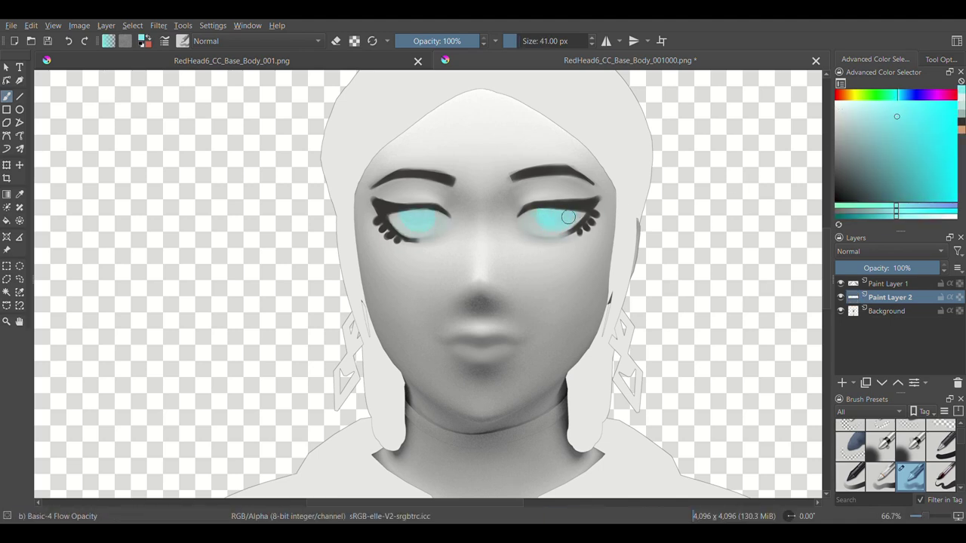
click(855, 179)
key(bracketleft)
key(bracketleft)
key(bracketleft)
mouse_move(399, 215)
mouse_down()
mouse_move(419, 234)
mouse_move(439, 215)
mouse_up()
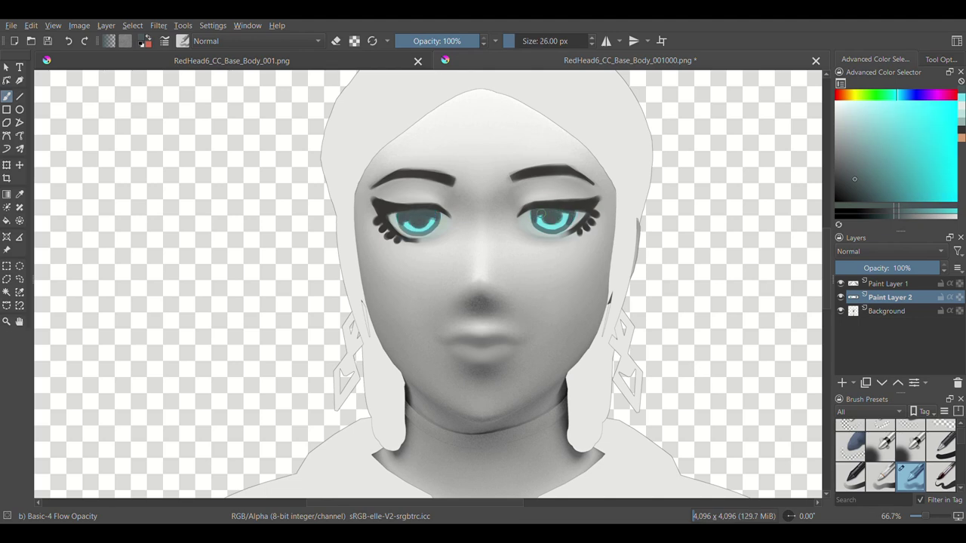
key(bracketleft)
key(k)
key(bracketright)
key(bracketright)
key(bracketright)
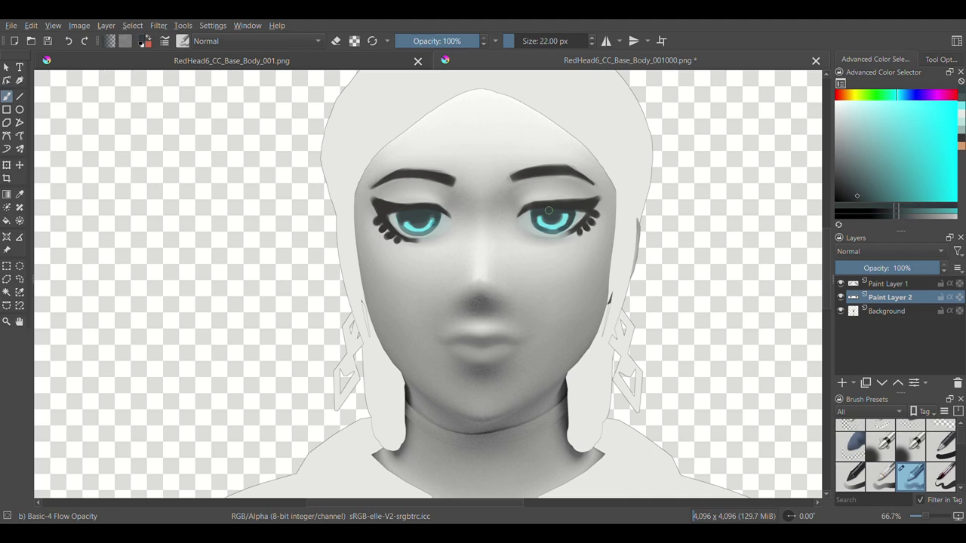
key(x)
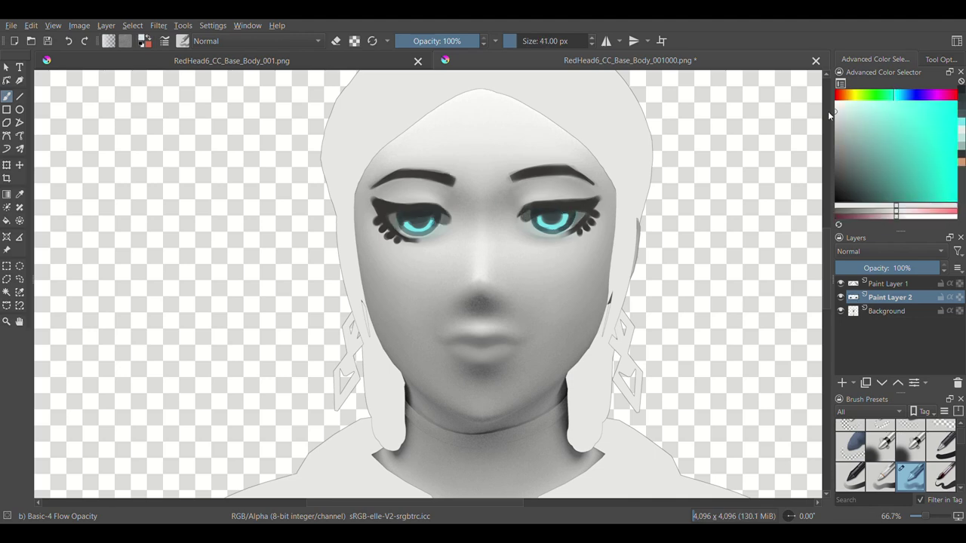
key(x)
key(bracketleft)
key(bracketleft)
key(bracketleft)
Add a layer beneath the irises and paint a light stroke under the left eye
key(Insert)
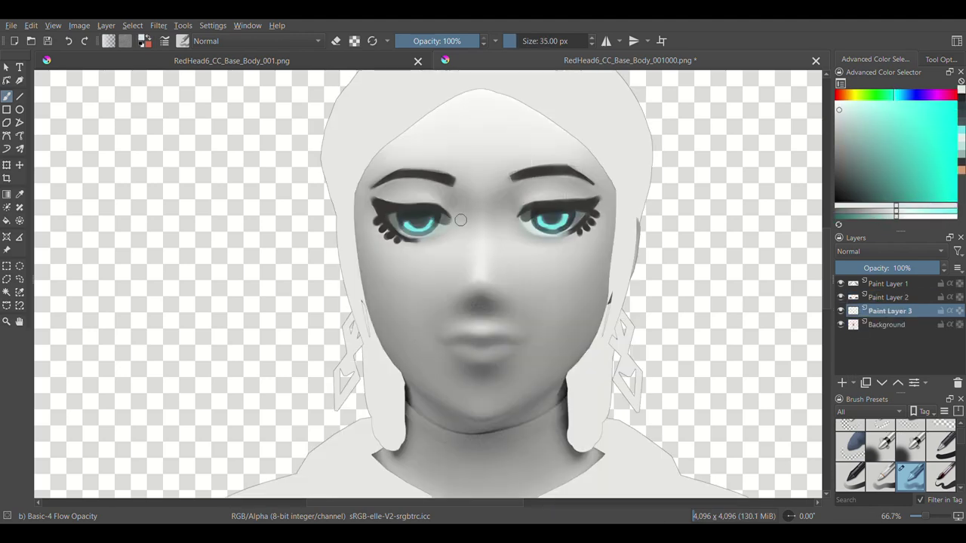
key(bracketright)
drag(407, 228, 445, 231)
On a new top layer, paint bright cyan highlights in the irises
click(853, 286)
key(Insert)
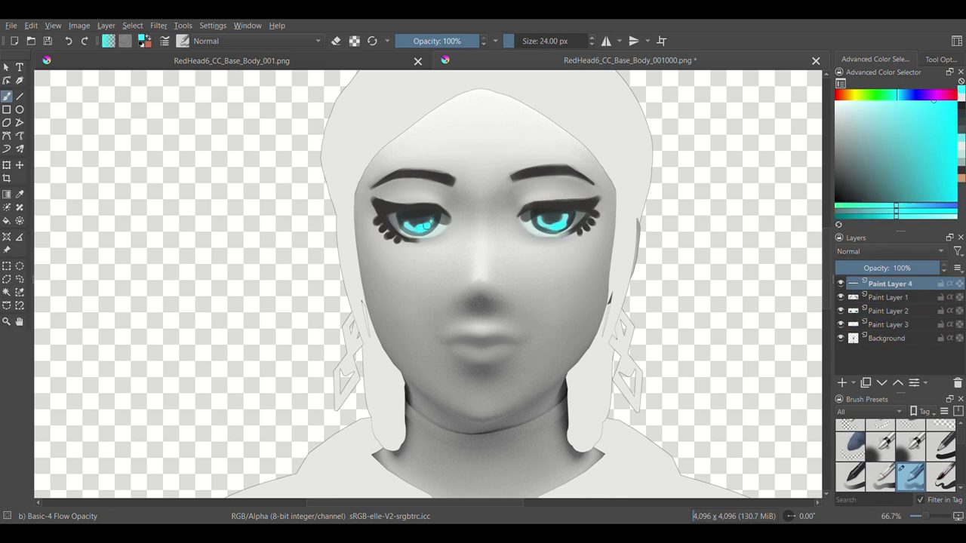
key(bracketleft)
key(bracketleft)
key(bracketleft)
key(bracketright)
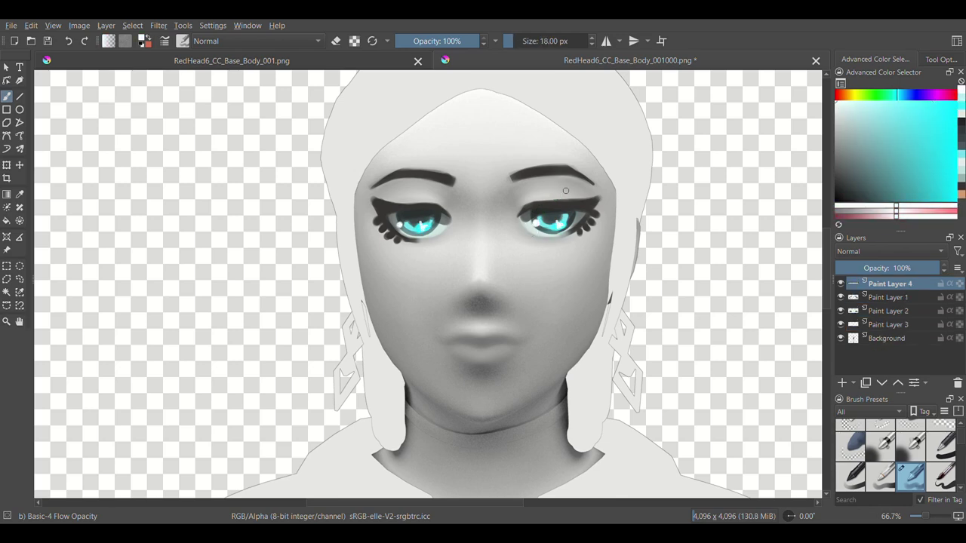
ctrl+click(561, 226)
ctrl+click(410, 227)
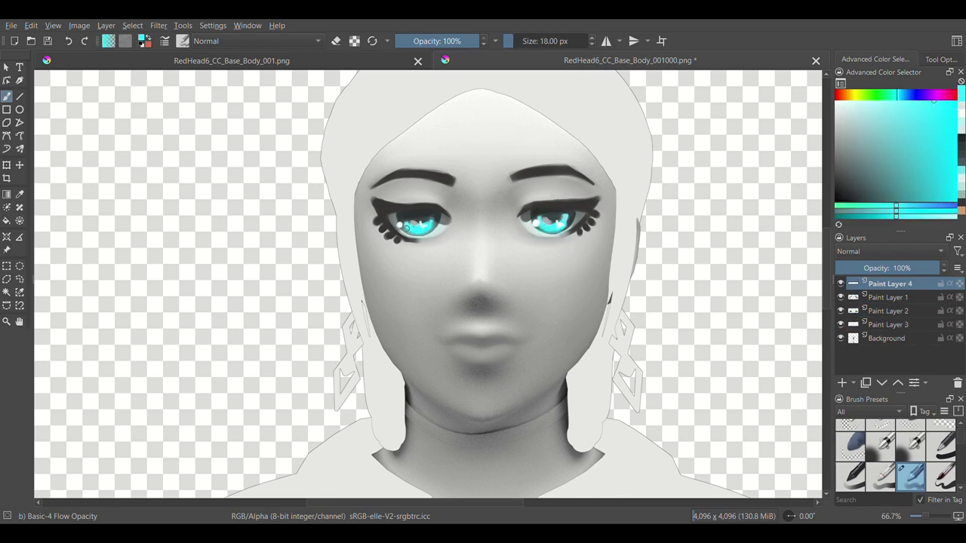
shift+drag(404, 225, 418, 224)
Add a layer just above Background and brush a light warm skin tone over the face
key(Page_Down)
key(Page_Down)
key(Page_Down)
key(Insert)
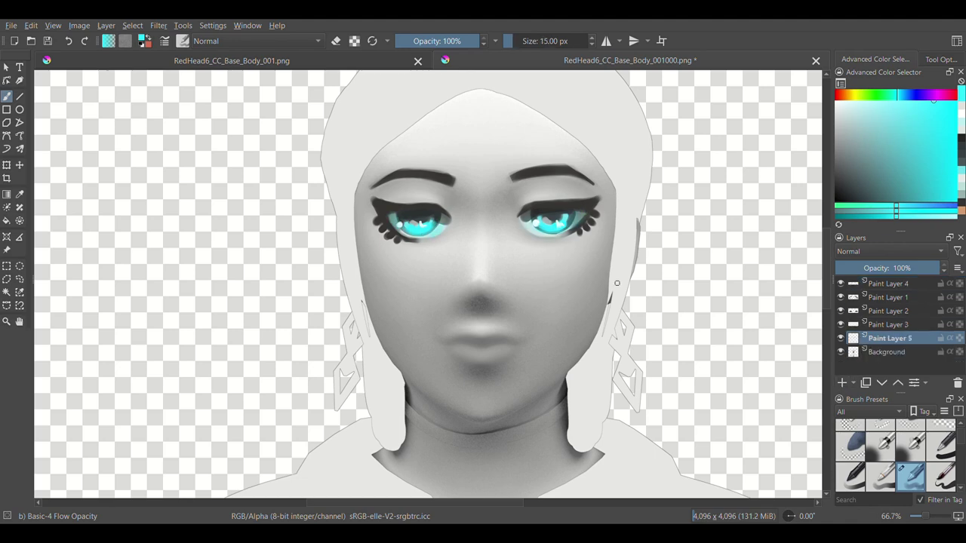
ctrl+click(491, 86)
mouse_move(535, 235)
mouse_down()
mouse_move(351, 250)
mouse_move(543, 400)
mouse_up()
drag(528, 189, 497, 226)
On a new layer, shade the nose bridge and eyelids, and paint soft blended shadows under both eyes
key(Insert)
mouse_move(460, 197)
mouse_down()
mouse_move(420, 205)
mouse_move(558, 191)
mouse_up()
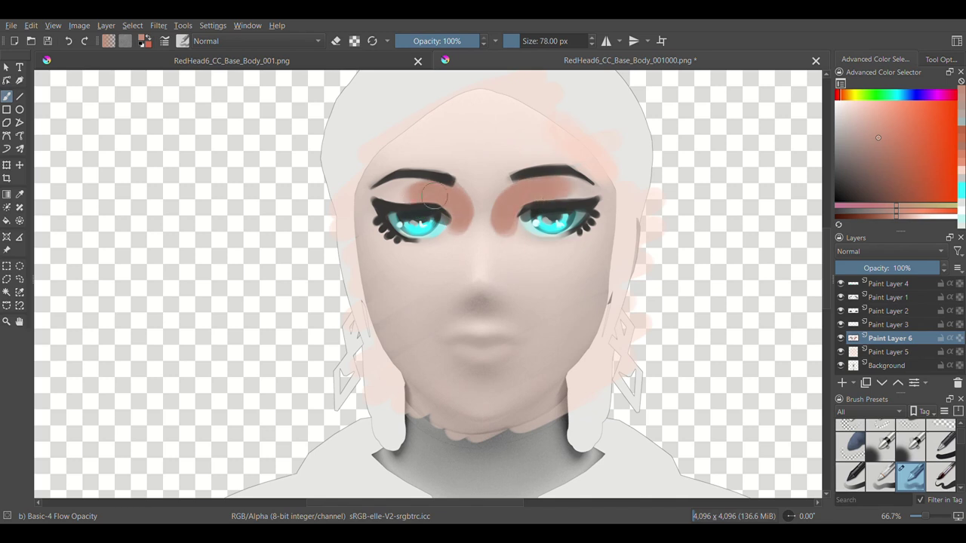
key(e)
mouse_move(381, 188)
mouse_down()
mouse_move(470, 211)
mouse_move(505, 261)
mouse_move(596, 245)
mouse_up()
key(e)
drag(369, 218, 423, 249)
drag(543, 245, 592, 227)
mouse_move(411, 249)
mouse_down()
mouse_move(434, 224)
mouse_move(378, 269)
mouse_move(426, 215)
mouse_up()
Refine the nose-bridge shading and add soft pink shading on the nose tip
key(e)
key(e)
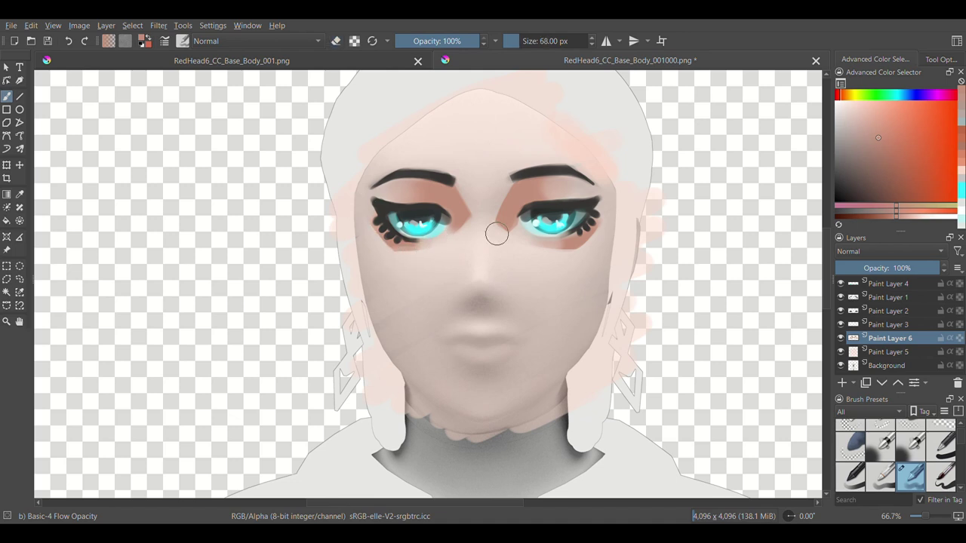
drag(496, 231, 482, 254)
key(bracketleft)
key(bracketleft)
key(bracketleft)
drag(458, 291, 475, 290)
key(bracketright)
key(bracketright)
key(bracketright)
key(e)
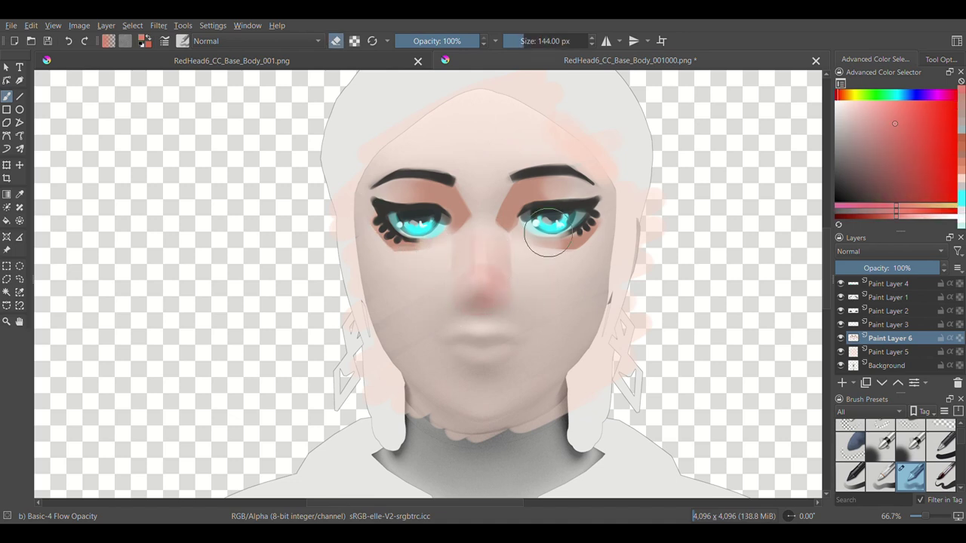
key(e)
key(bracketleft)
key(bracketleft)
key(bracketleft)
ctrl+click(481, 306)
Paint a small white highlight on the nose with a tiny brush
key(d)
key(bracketleft)
key(bracketleft)
key(bracketleft)
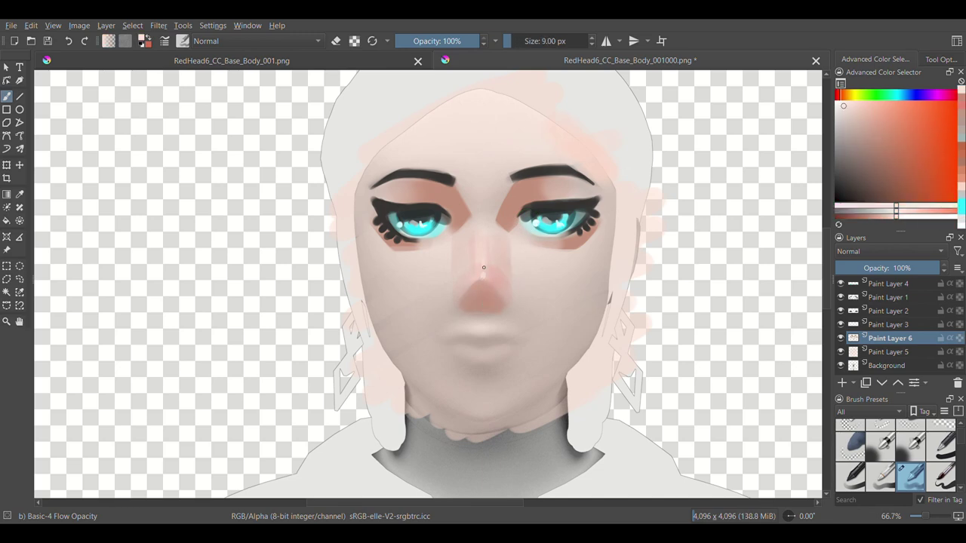
key(x)
drag(483, 260, 484, 268)
Pick a more saturated warm colour and add a new layer for the blush
ctrl+click(471, 219)
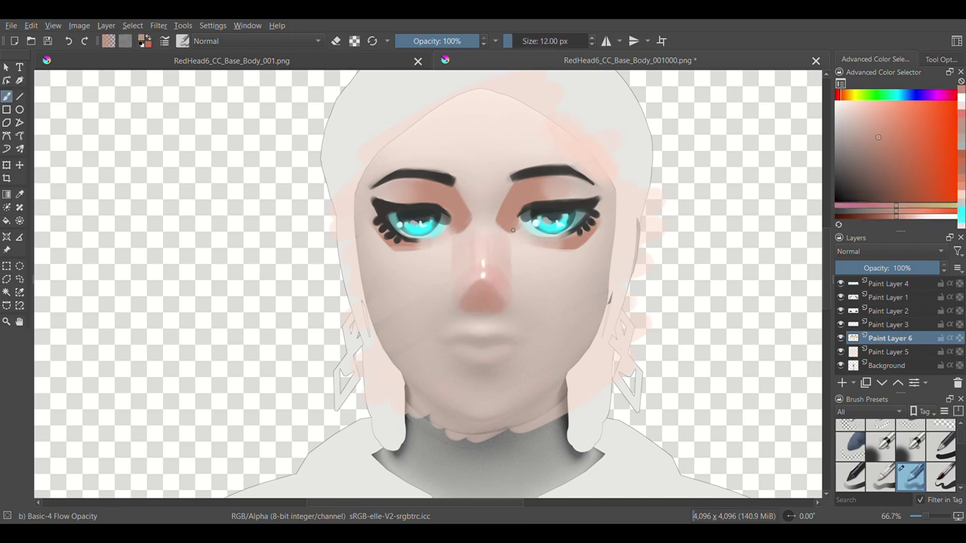
click(924, 117)
key(bracketright)
key(bracketright)
key(bracketright)
key(Insert)
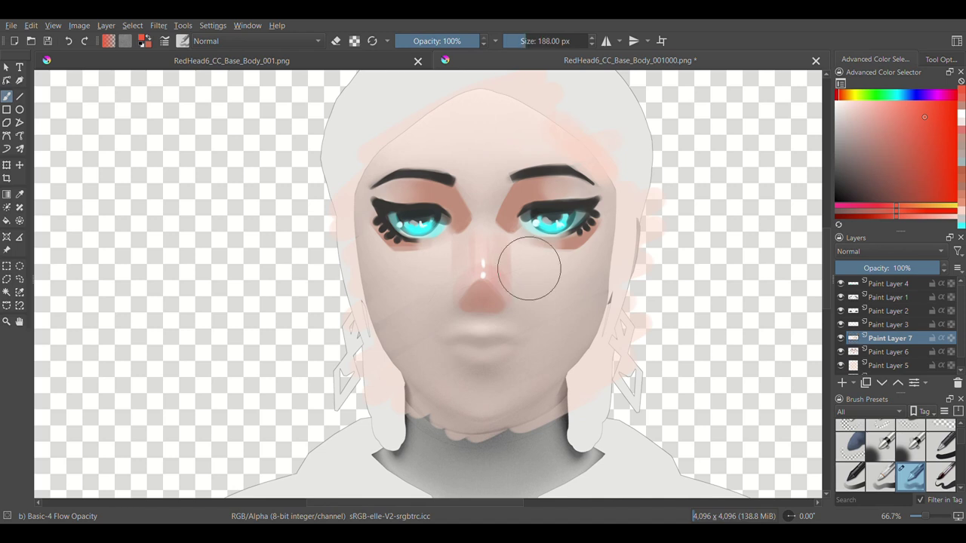
Paint a wide salmon blush band across the cheeks and nose, trimming its top and bottom edges
drag(393, 271, 603, 272)
key(e)
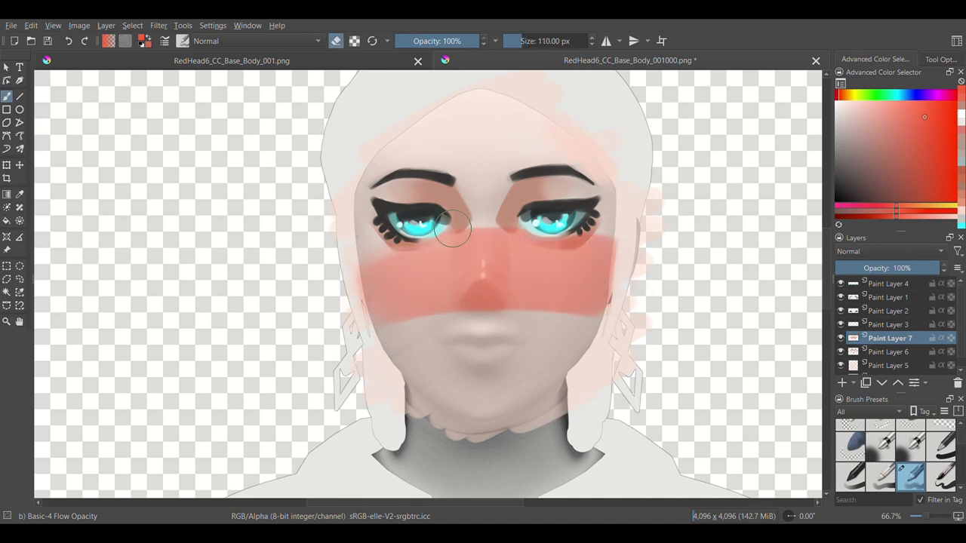
mouse_move(453, 230)
mouse_down()
mouse_move(539, 302)
mouse_move(520, 295)
mouse_move(506, 244)
mouse_move(511, 324)
mouse_up()
key(bracketleft)
key(bracketleft)
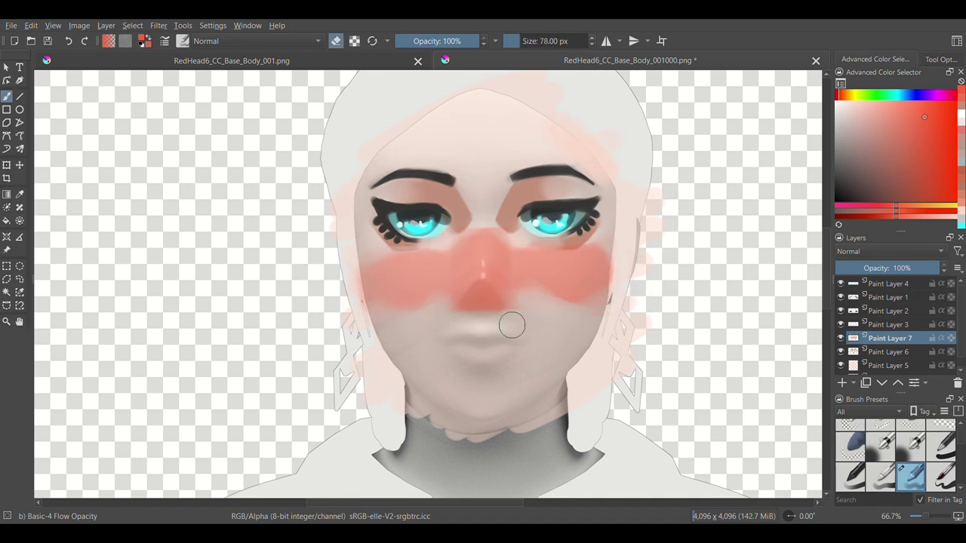
Dab near-white highlight dots on the nose
ctrl+click(593, 248)
key(e)
ctrl+click(614, 156)
click(483, 266)
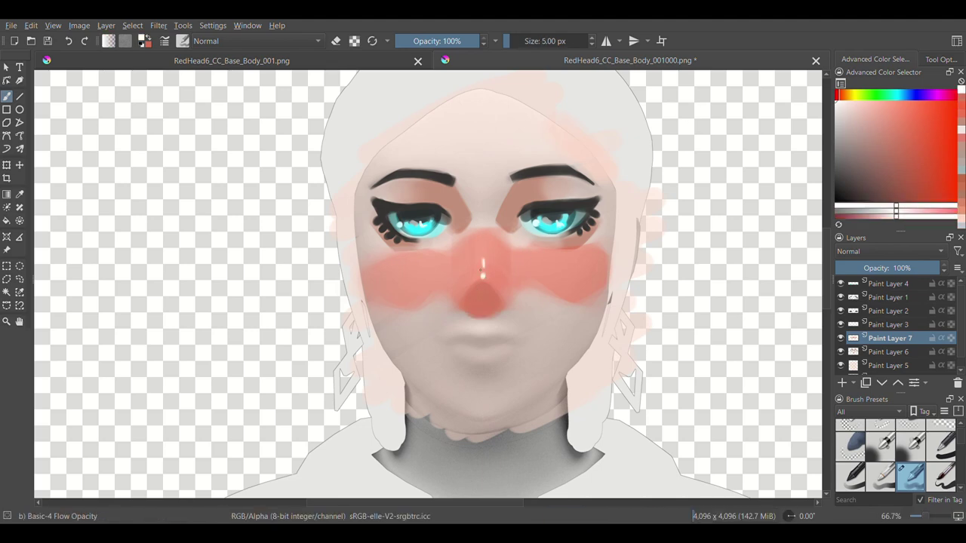
On a new layer, paint and fill a red lip shape below the nose
key(Insert)
click(928, 162)
shift+drag(453, 347, 490, 347)
mouse_move(441, 347)
mouse_down()
mouse_move(521, 347)
mouse_move(433, 338)
mouse_move(531, 343)
mouse_move(449, 341)
mouse_move(494, 359)
mouse_up()
Shape the lips with the eraser and pick a duller, darker red for the lip line
key(e)
key(bracketleft)
key(e)
key(bracketleft)
ctrl+click(513, 343)
ctrl+click(511, 343)
key(bracketright)
Repaint the upper lip a lighter red and touch up the right corner of the lips
key(bracketleft)
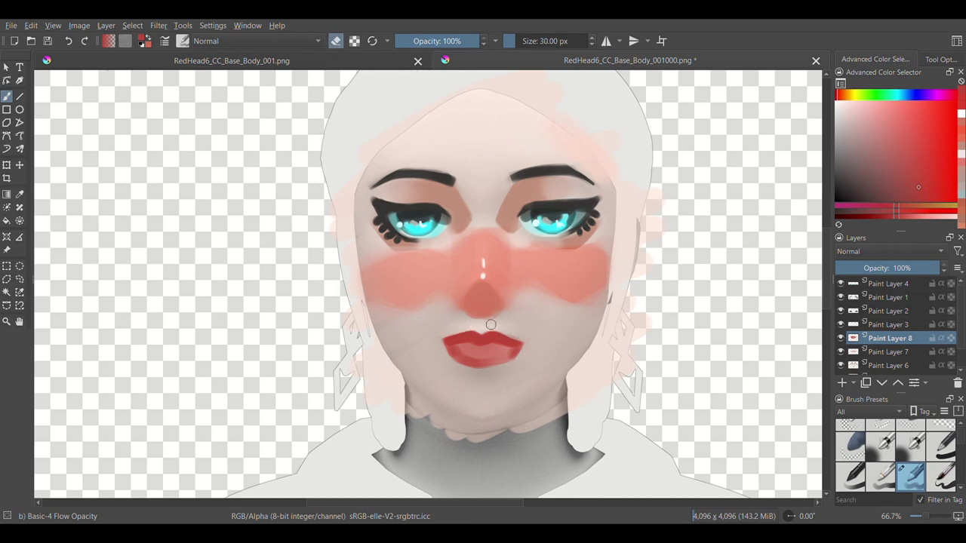
ctrl+click(505, 365)
key(bracketleft)
key(bracketleft)
key(bracketleft)
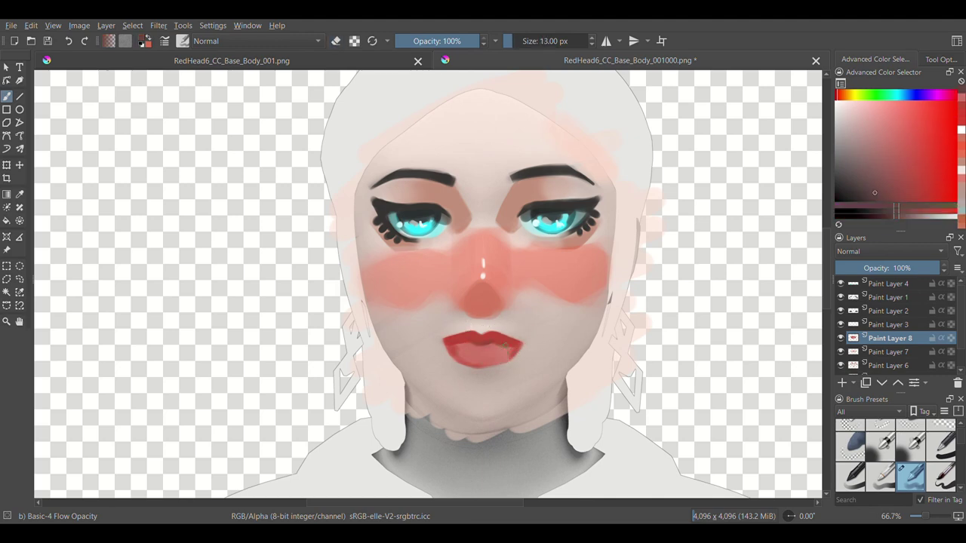
drag(522, 344, 445, 340)
key(e)
key(bracketleft)
drag(522, 344, 513, 328)
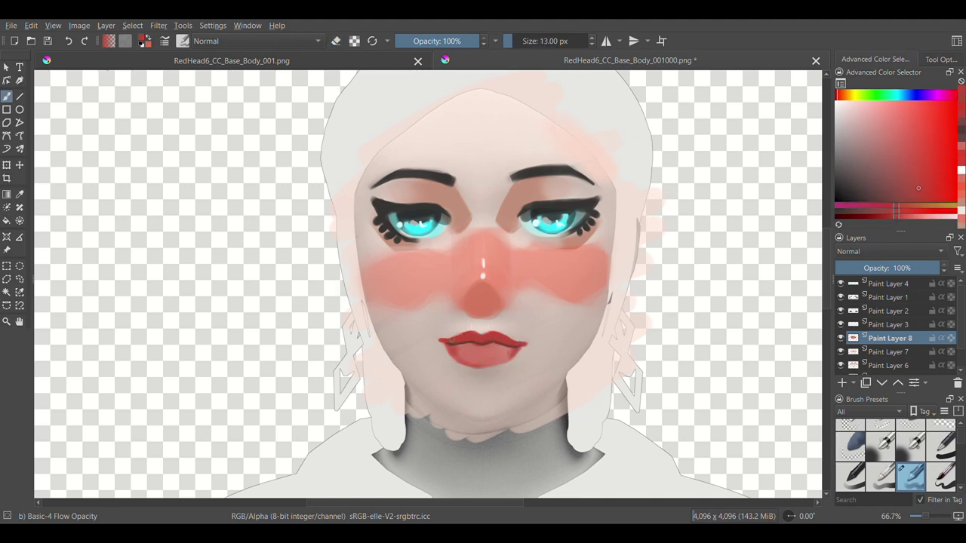
Sample red from the lips and darken the lower lip
ctrl+click(499, 351)
key(bracketleft)
key(bracketleft)
key(bracketleft)
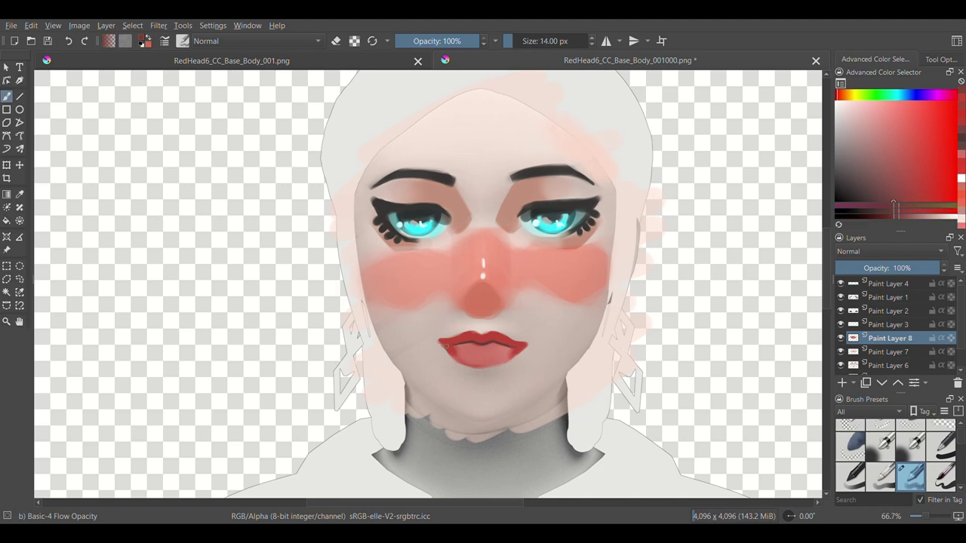
ctrl+click(479, 341)
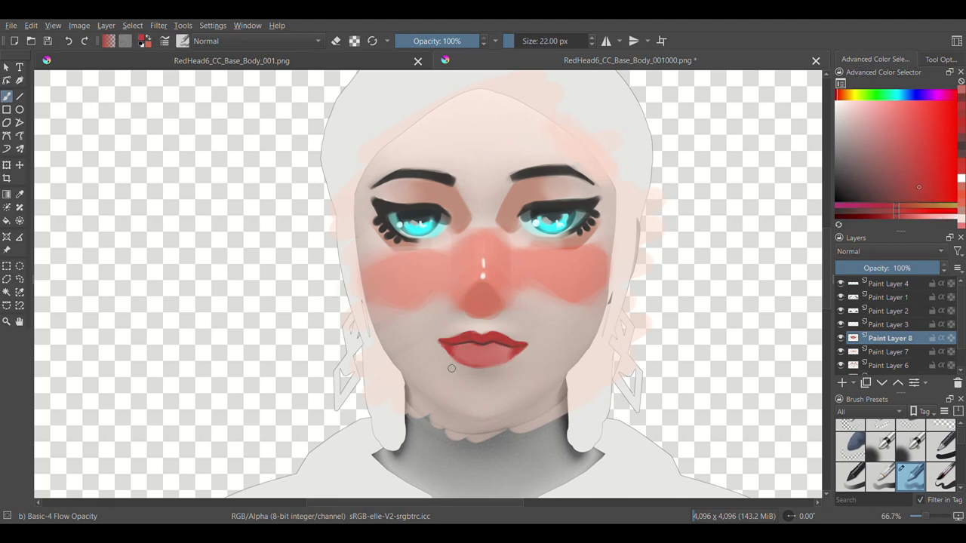
key(bracketleft)
key(bracketleft)
key(bracketleft)
key(bracketright)
key(bracketright)
key(bracketright)
mouse_move(475, 352)
mouse_down()
mouse_move(502, 355)
mouse_move(519, 343)
mouse_up()
Paint a reddish shadow stroke just below the lower lip
key(bracketright)
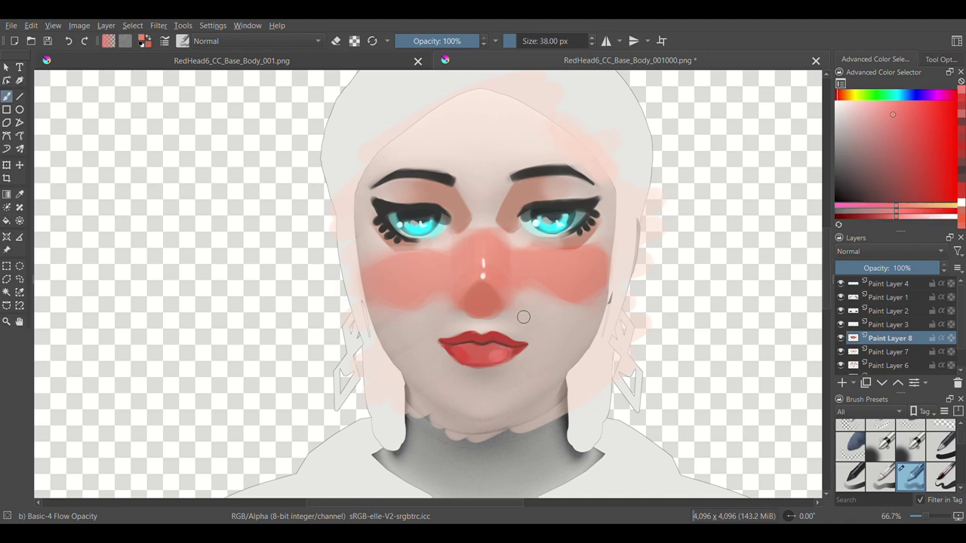
ctrl+click(523, 317)
key(bracketleft)
key(bracketleft)
key(bracketleft)
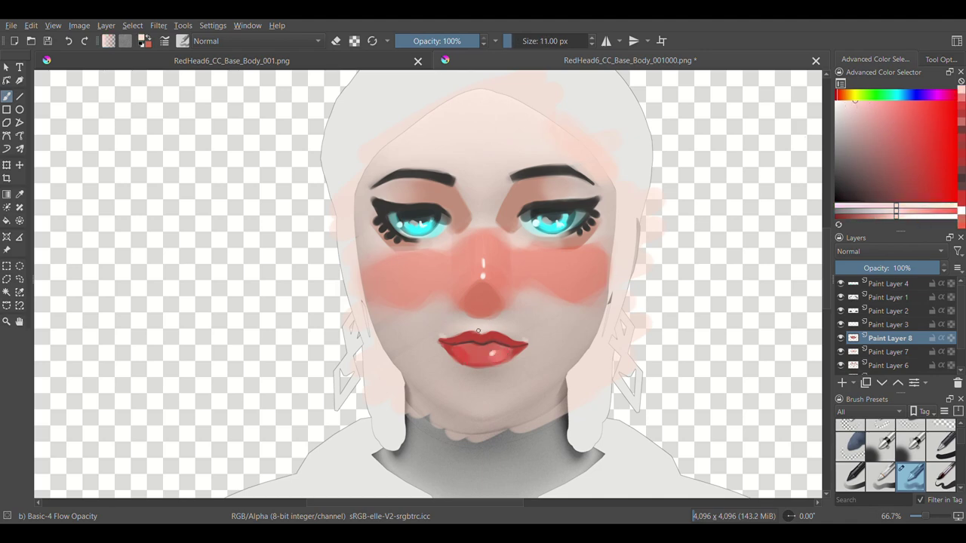
key(e)
key(e)
ctrl+click(477, 376)
mouse_move(460, 373)
mouse_down()
mouse_move(511, 373)
mouse_move(456, 371)
mouse_up()
Add fine darker red shading on the lower lip with a small brush
ctrl+click(485, 377)
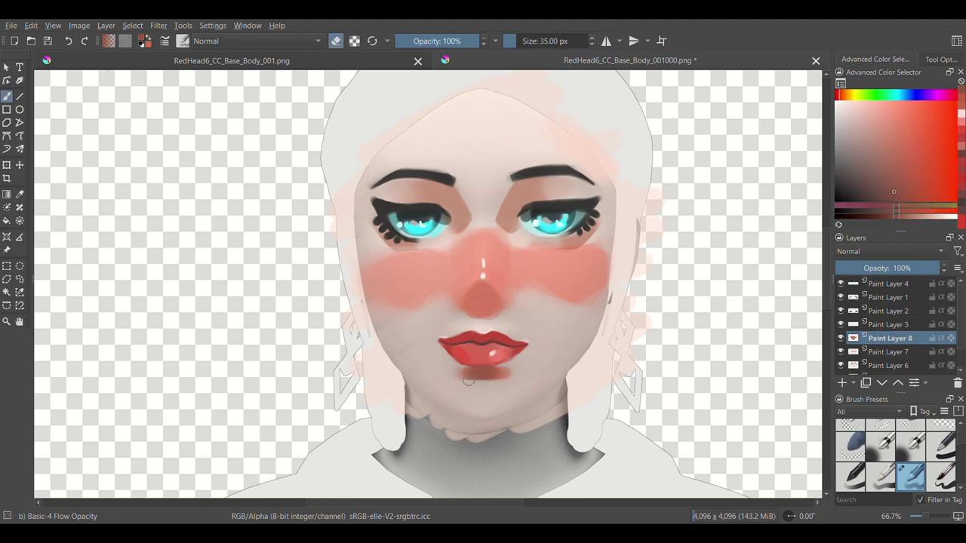
click(923, 193)
key(e)
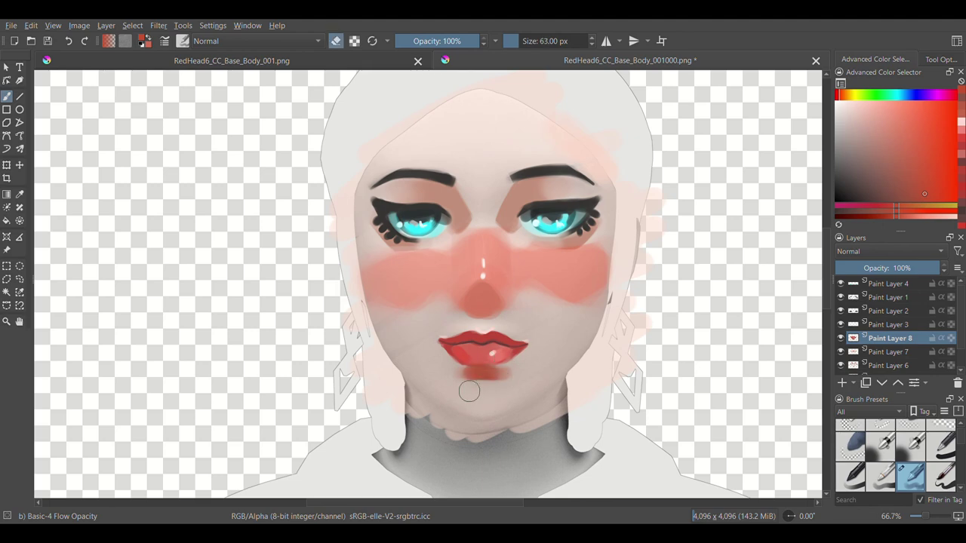
key(e)
ctrl+click(498, 332)
shift+drag(498, 332, 481, 366)
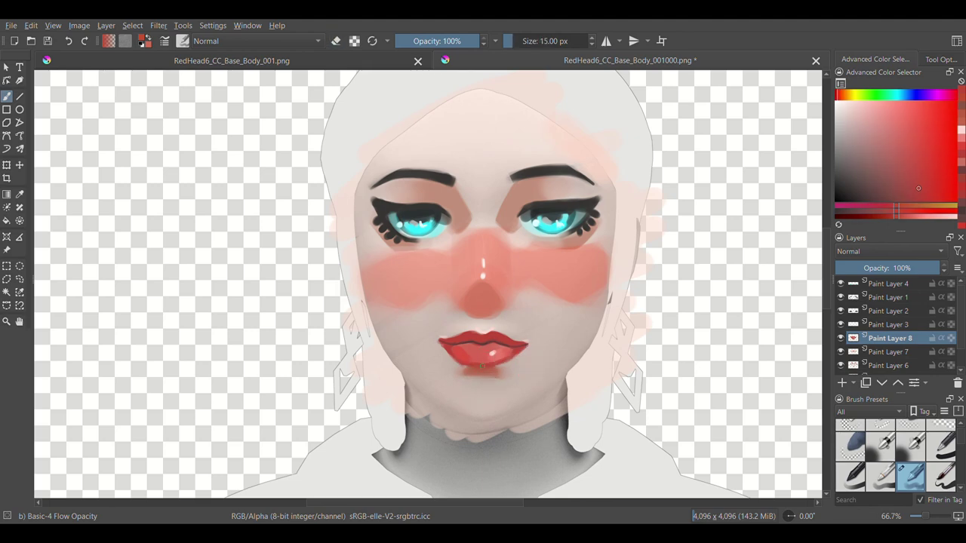
key(e)
Sample a lighter red and paint a broad blush stroke across the cheek
ctrl+click(481, 264)
key(e)
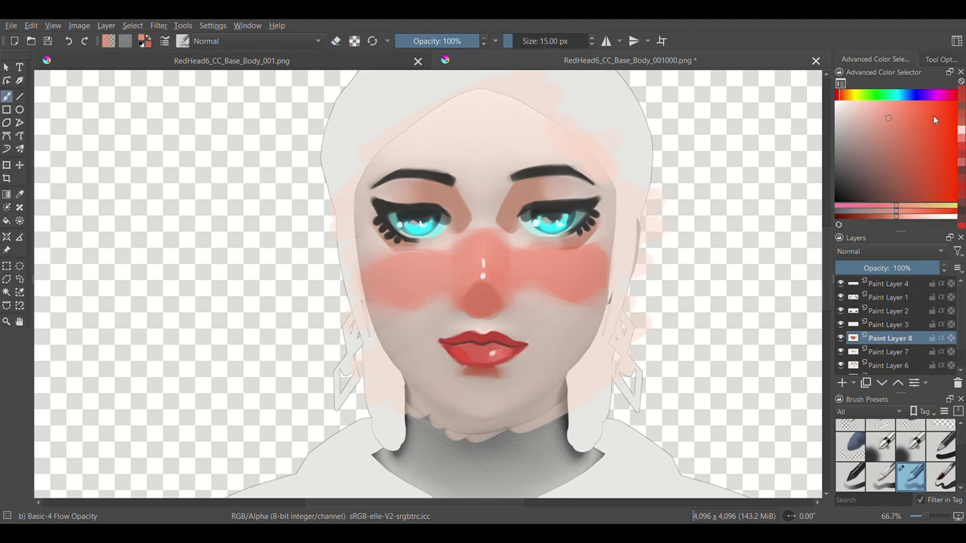
shift+drag(481, 265, 571, 270)
key(Page_Down)
Deepen the left-cheek blush, then soften it with a lighter pinkish red
drag(419, 272, 400, 285)
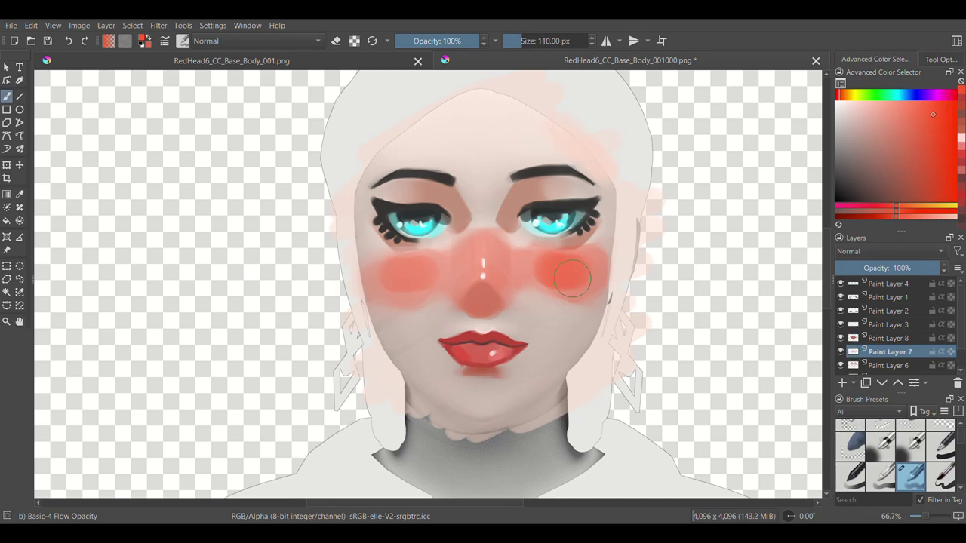
key(e)
key(e)
ctrl+click(624, 295)
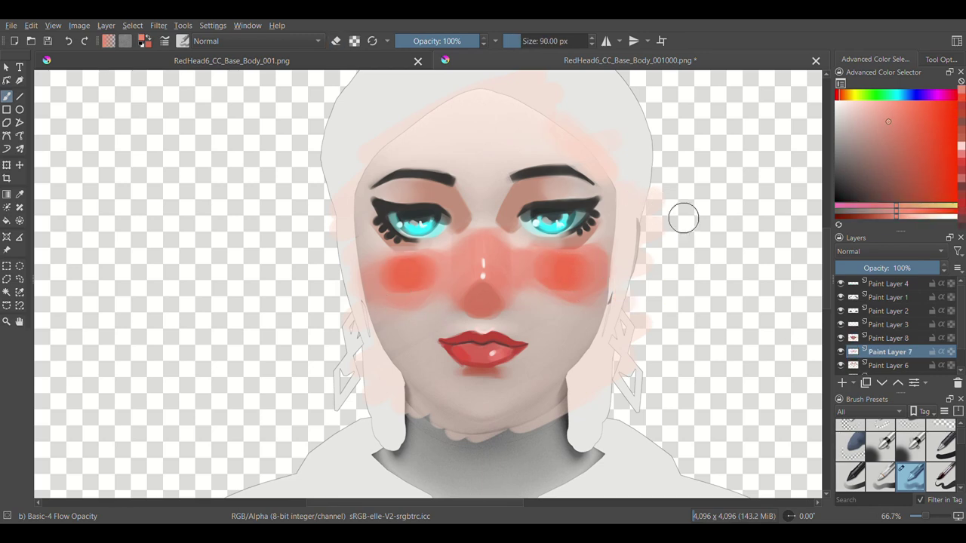
ctrl+click(496, 304)
shift+drag(494, 301, 519, 300)
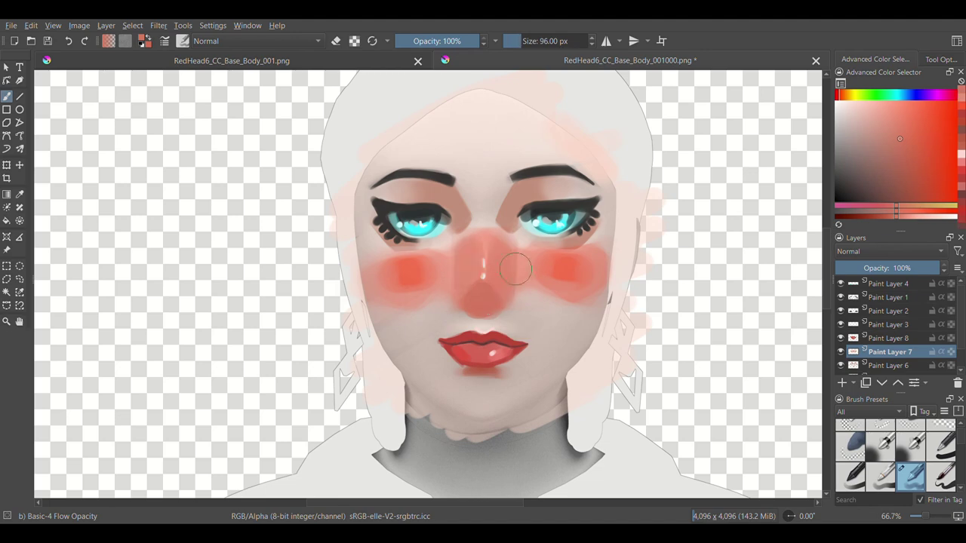
On Paint Layer 9, paint a pale skin-pink base over the face with a very large brush
scroll(841, 330, down, 1)
click(890, 354)
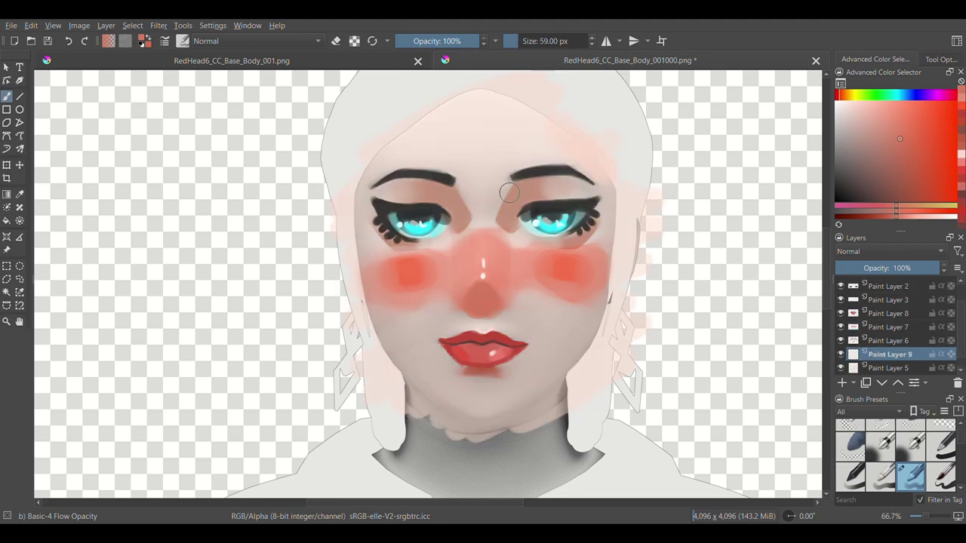
ctrl+click(544, 136)
shift+drag(483, 200, 528, 200)
drag(498, 362, 556, 113)
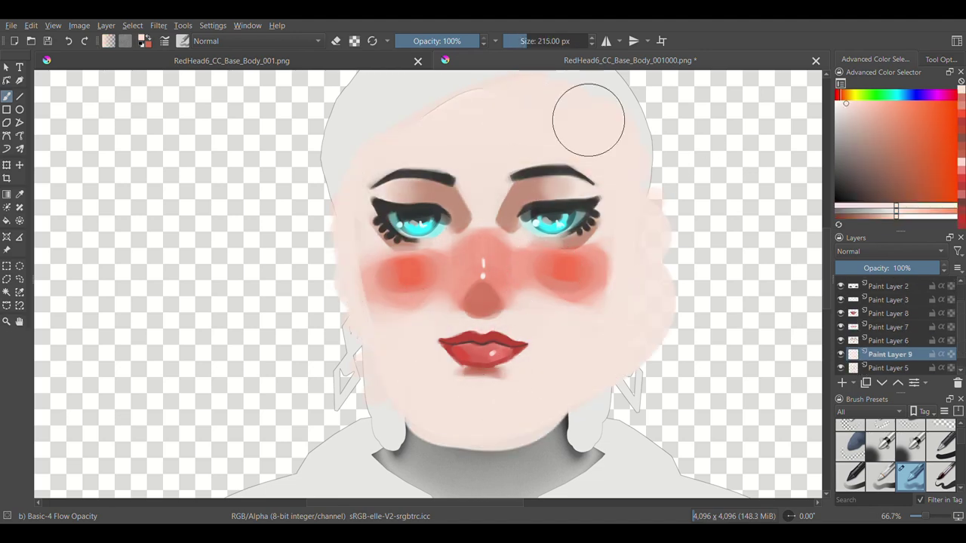
Merge all face layers into one, save, and view the texture on the Blender bust
scroll(546, 347, down, 3)
scroll(886, 331, up, 1)
key(ctrl+alt+a)
key(ctrl+e)
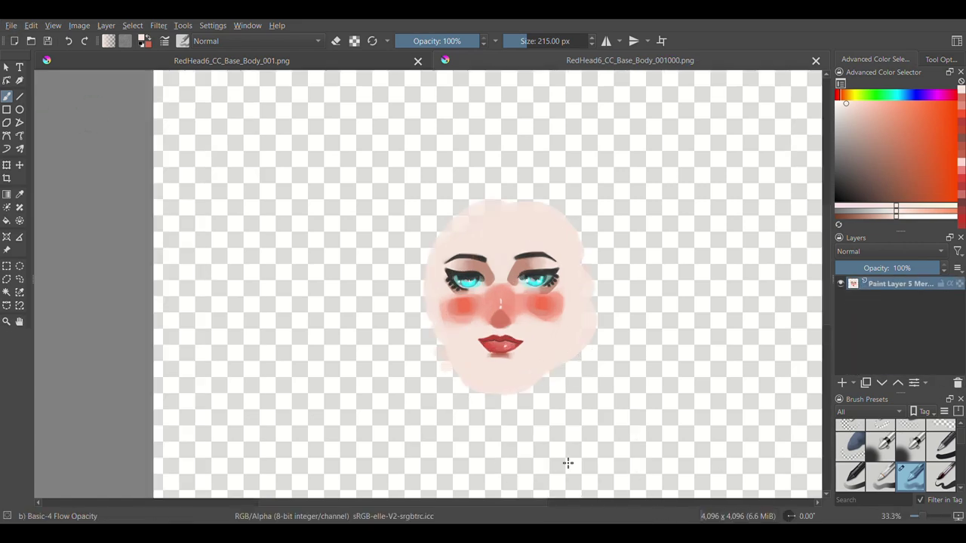
key(alt+Tab)
scroll(379, 239, up, 2)
scroll(379, 240, up, 2)
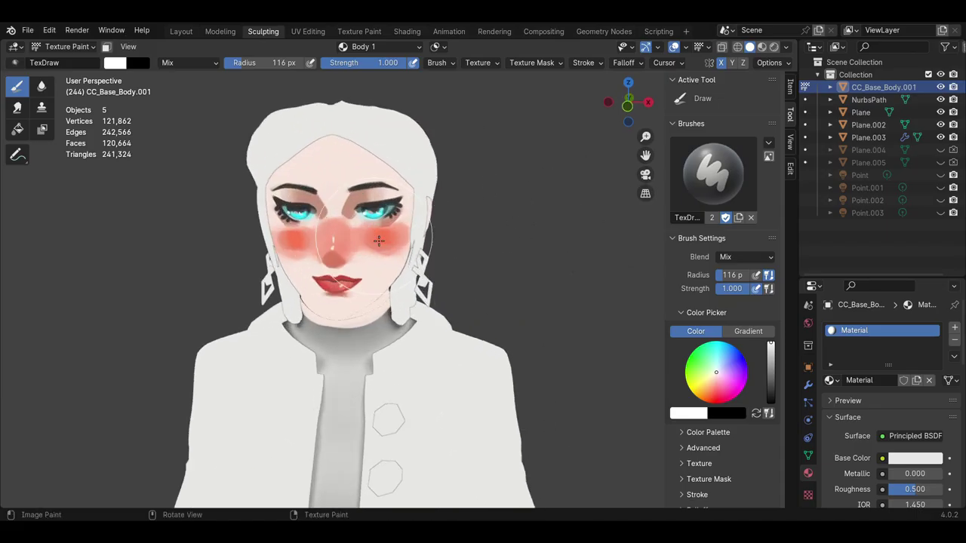
Paint salmon blush on the cheeks with the CR hard round brush at lower strength
click(15, 63)
click(335, 94)
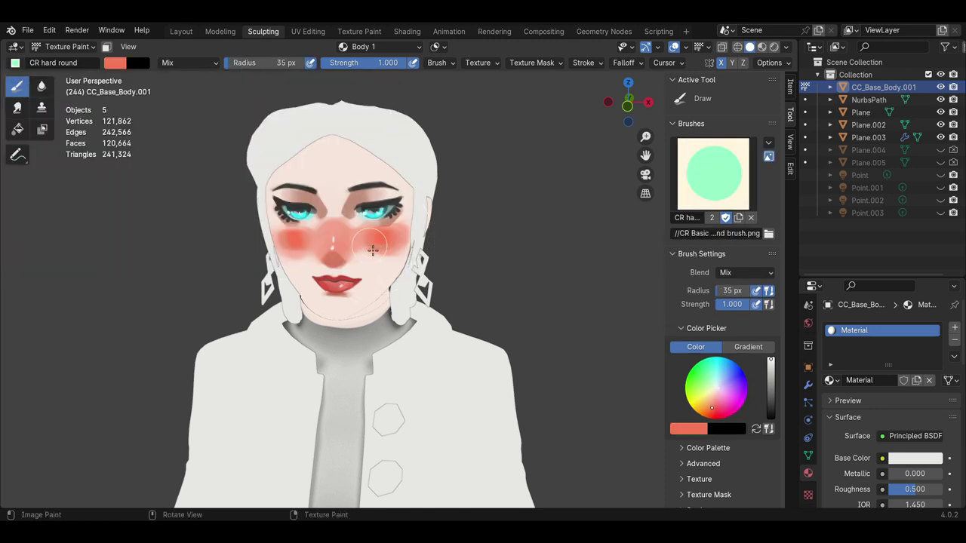
mouse_move(377, 240)
mouse_down()
mouse_move(398, 252)
mouse_move(408, 190)
mouse_up()
key(f)
key(shift+f)
key(s)
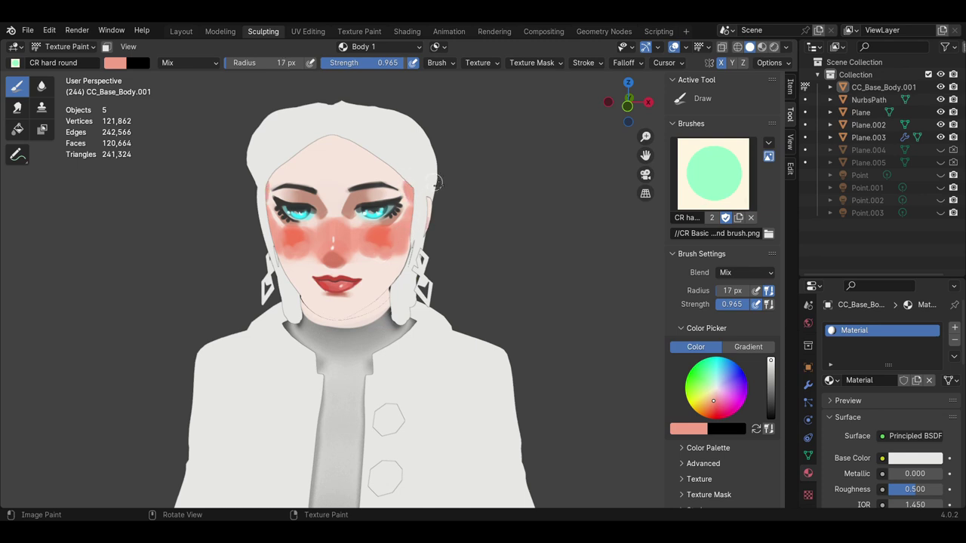
Deepen the cheek blush with a more saturated salmon using the CR air brush
click(15, 62)
click(33, 99)
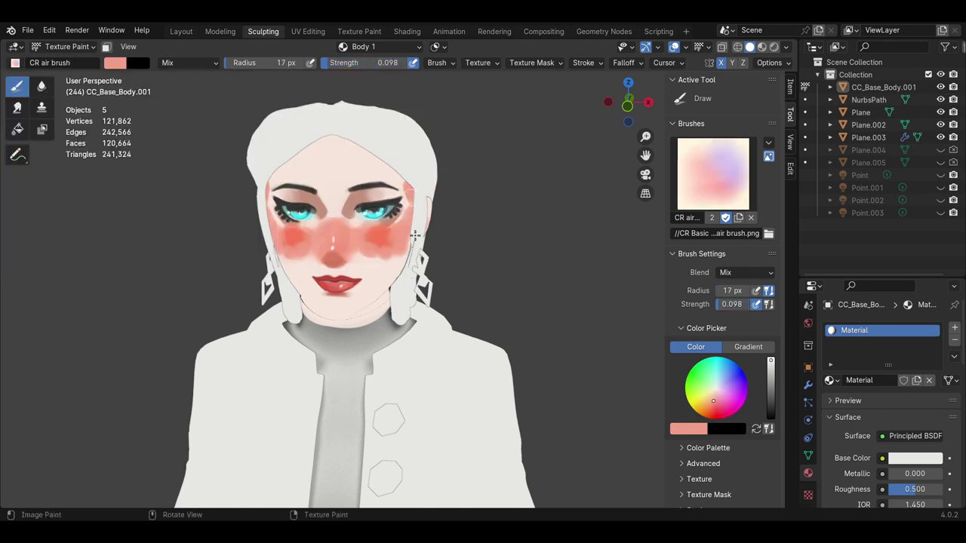
key(f)
key(s)
mouse_move(377, 241)
mouse_down()
mouse_move(407, 234)
mouse_move(412, 205)
mouse_up()
key(f)
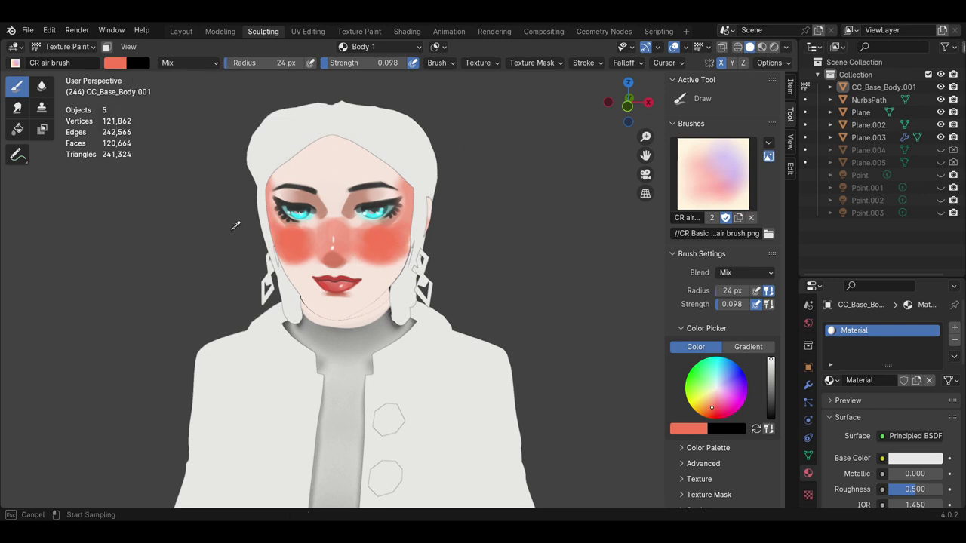
key(s)
Paint dark eyeliner detail at the inner eye corner with a tiny brush
key(f)
key(s)
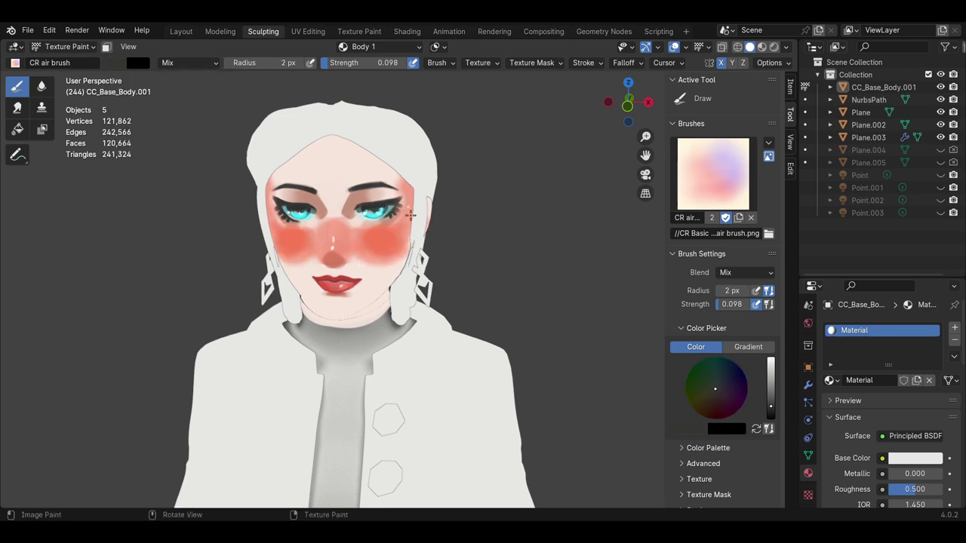
key(f)
click(356, 213)
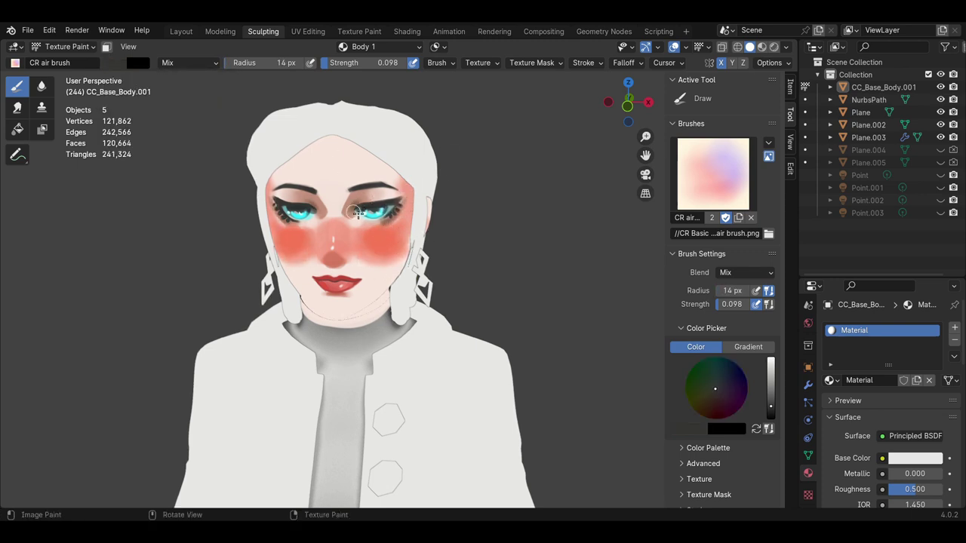
Sample skin and salmon blush colours, and set the brush blend mode to Overlay
key(s)
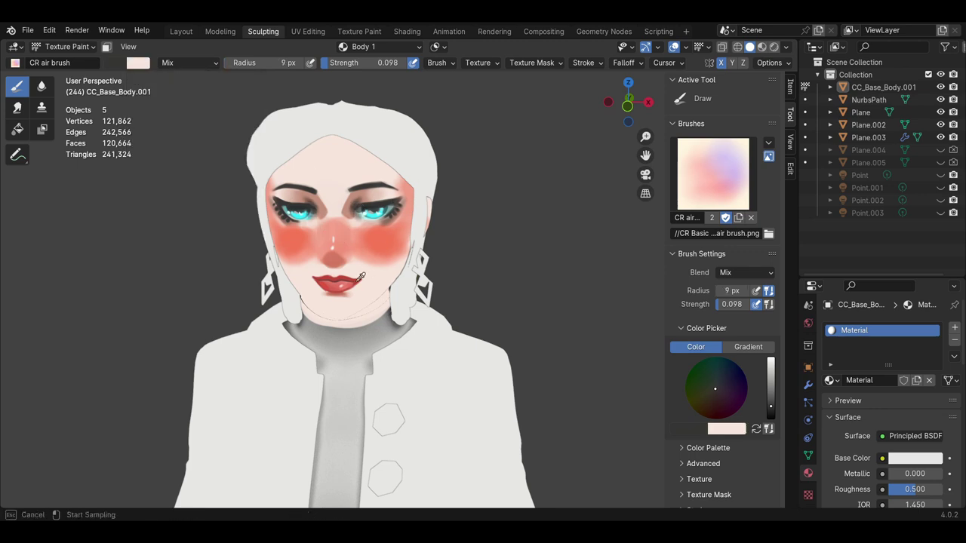
key(f)
click(363, 266)
key(f)
click(341, 172)
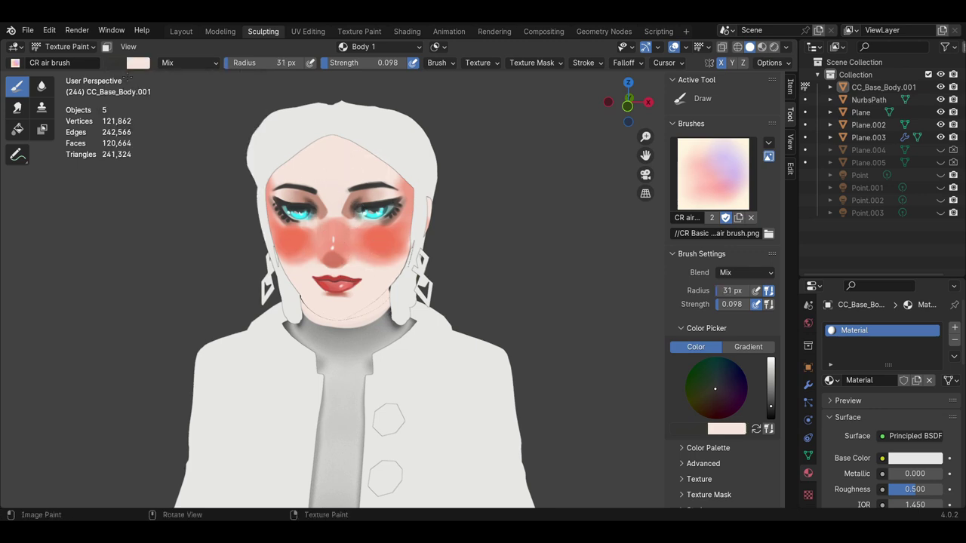
key(s)
key(s)
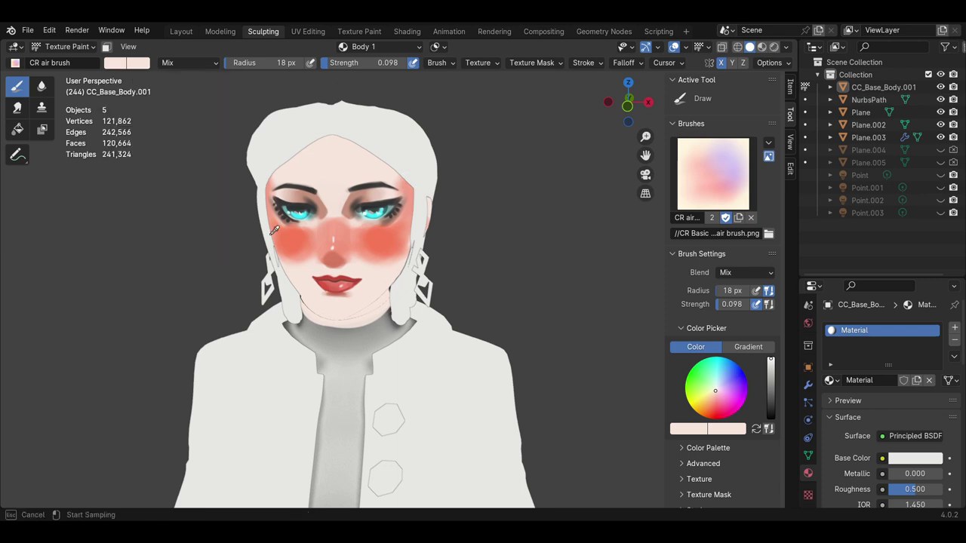
key(f)
click(189, 63)
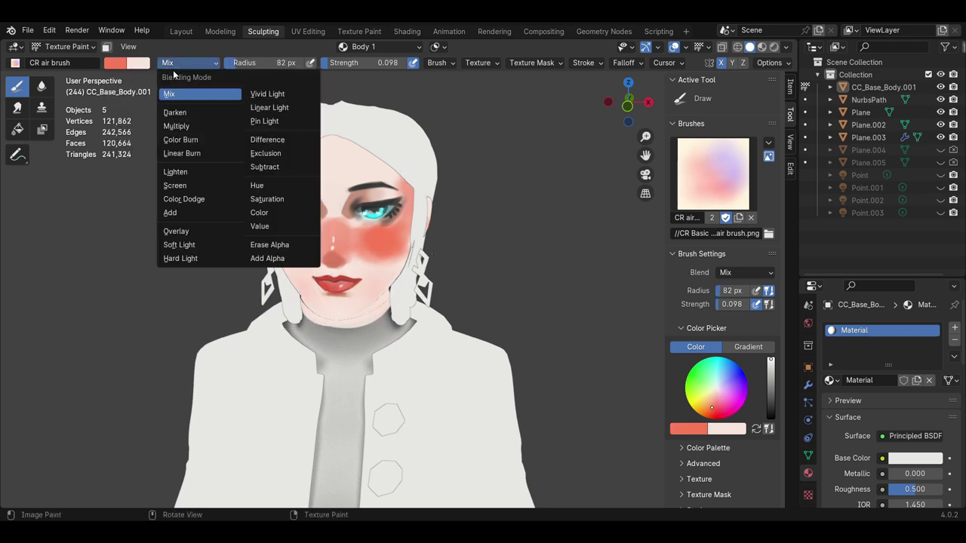
click(177, 228)
Add Paint Layer 3 and sample the blush and near-white skin tones with a smaller brush
key(Insert)
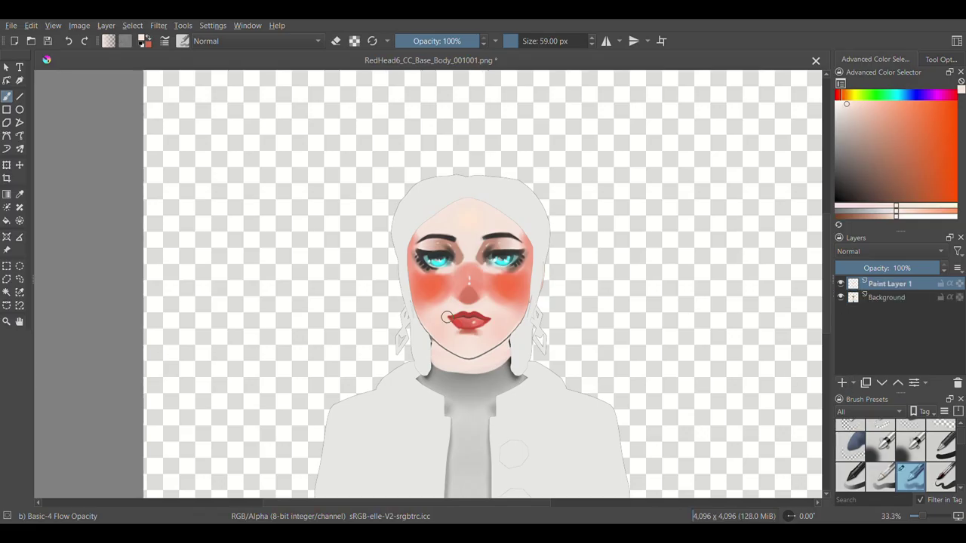
key(bracketleft)
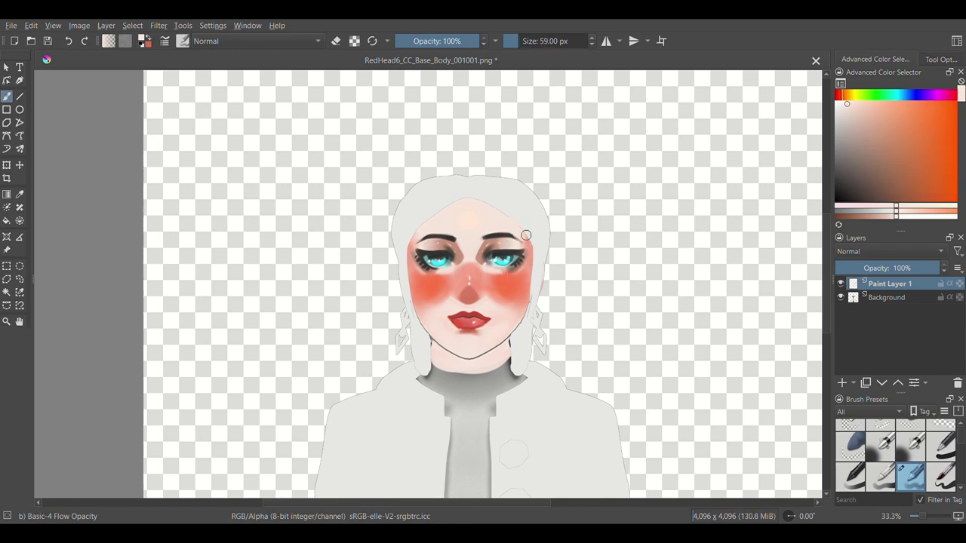
key(bracketleft)
key(bracketleft)
ctrl+click(507, 268)
ctrl+click(481, 238)
key(bracketleft)
key(bracketleft)
key(bracketleft)
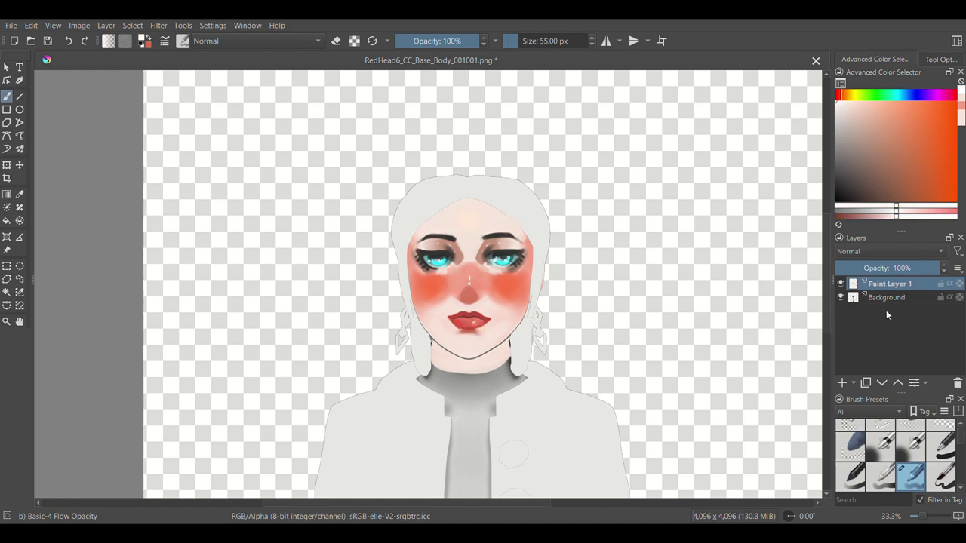
On a second new layer, wash faint pink over the temples at low opacity, erasing the excess
key(Insert)
ctrl+click(518, 317)
shift+drag(517, 323, 577, 319)
click(436, 44)
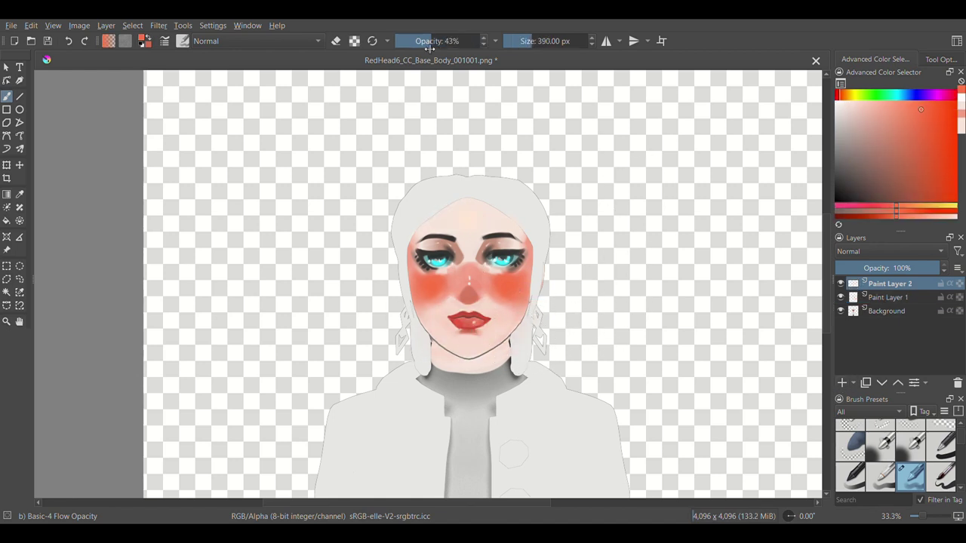
key(e)
drag(415, 243, 427, 226)
drag(520, 226, 538, 239)
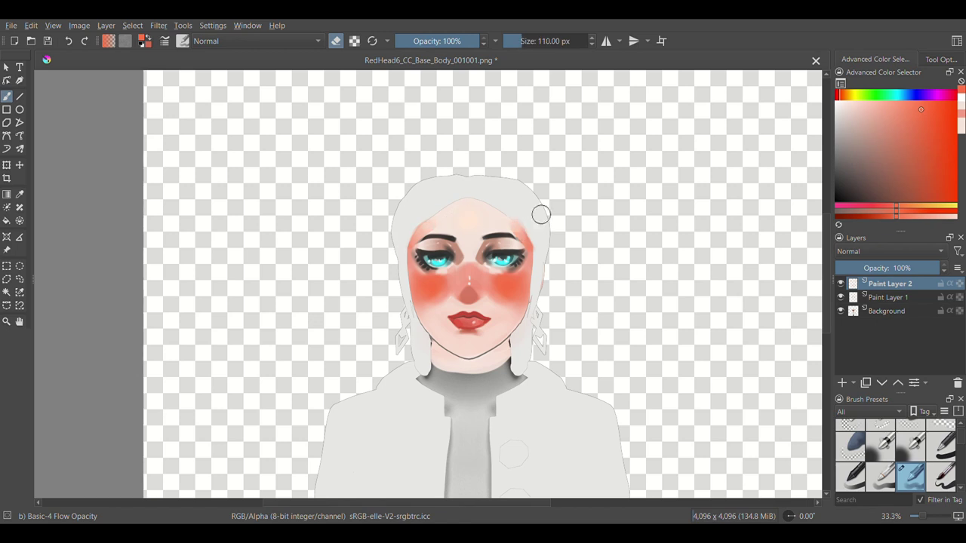
key(bracketleft)
key(bracketleft)
key(bracketleft)
key(e)
Sample lighter and pale cheek pinks and coral red from the lips, resizing the brush
ctrl+click(531, 291)
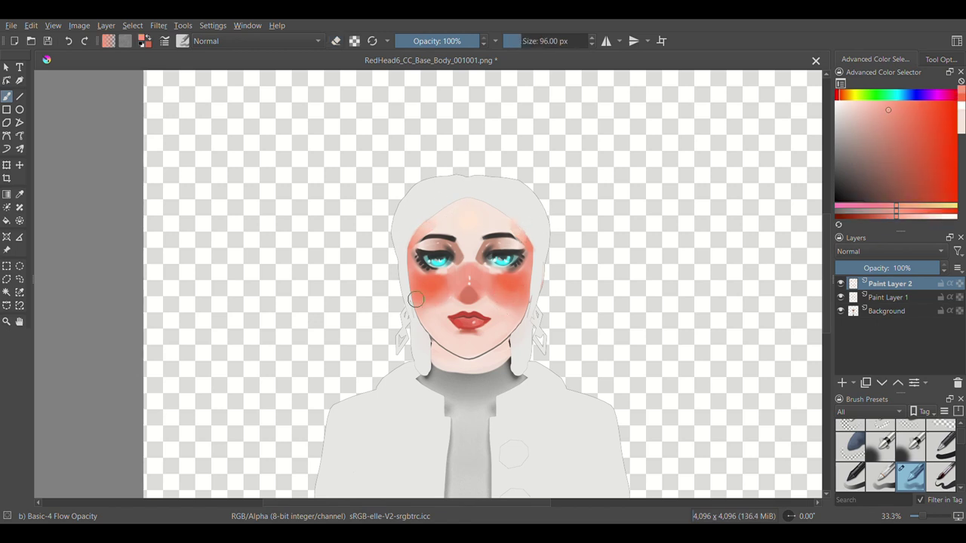
ctrl+click(502, 334)
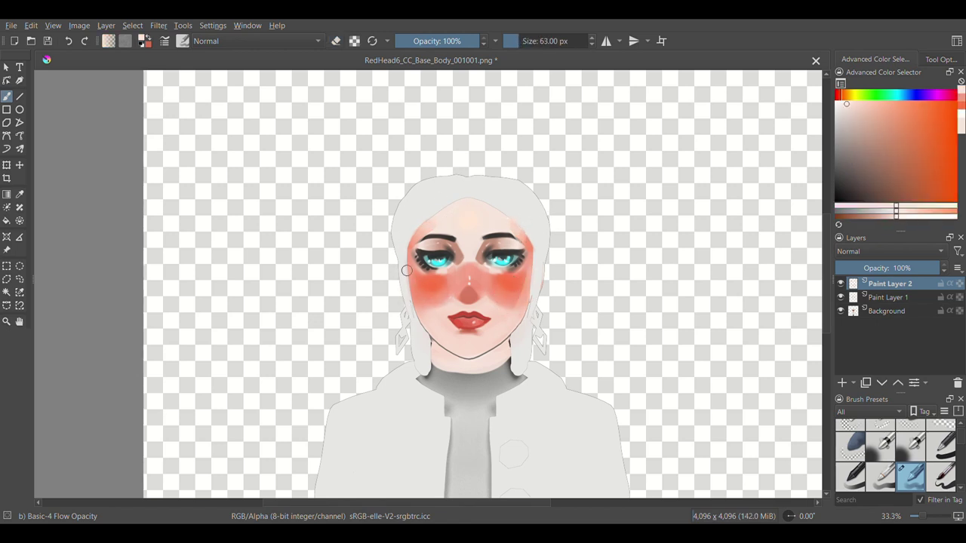
key(bracketright)
ctrl+click(468, 320)
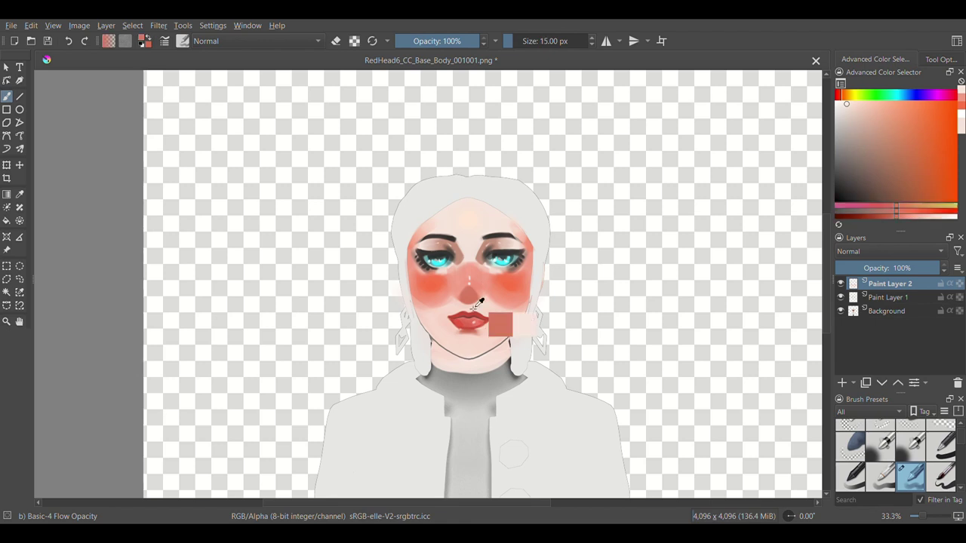
key(bracketright)
key(bracketright)
key(bracketright)
key(e)
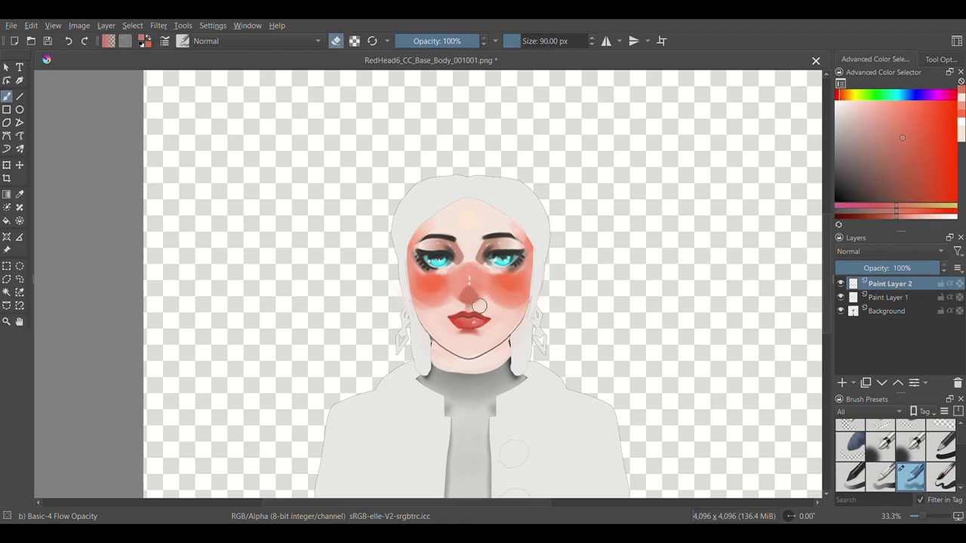
ctrl+click(470, 322)
Pick darker lip reds and resume painting with a smaller brush
key(e)
key(bracketleft)
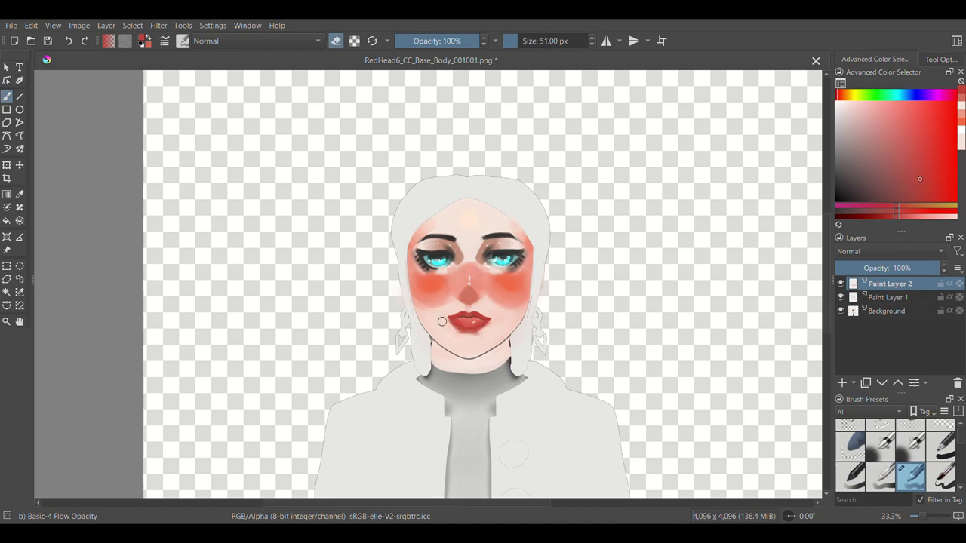
ctrl+click(473, 334)
key(e)
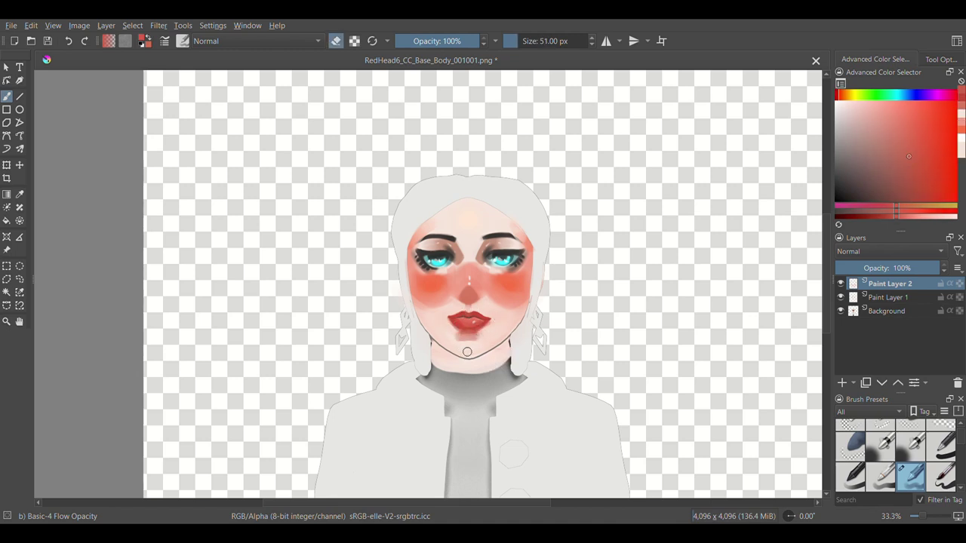
ctrl+click(469, 344)
key(e)
key(bracketleft)
Add Paint Layer 4 for face details, reset colours, and sample salmon cheek and pale skin tones
key(Insert)
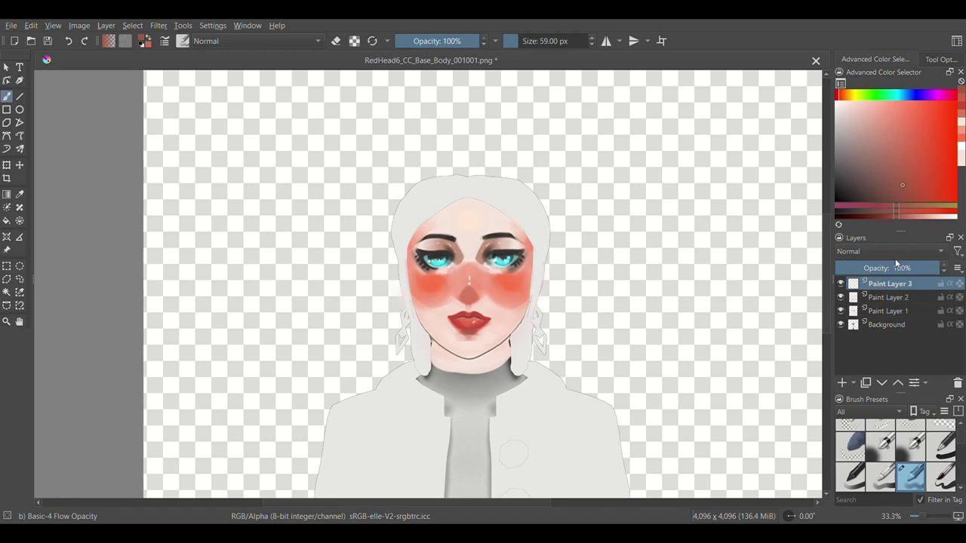
key(d)
key(bracketleft)
key(bracketleft)
key(bracketleft)
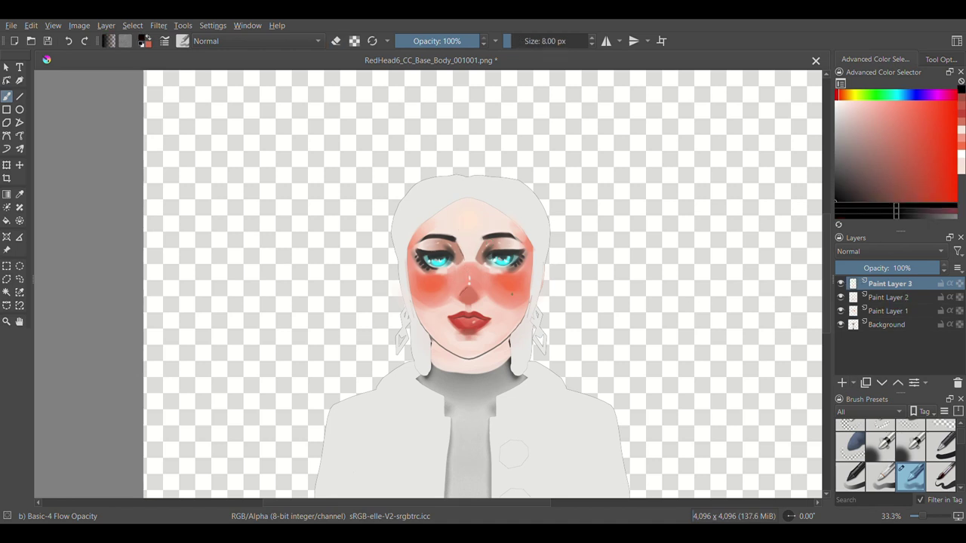
key(bracketright)
key(bracketright)
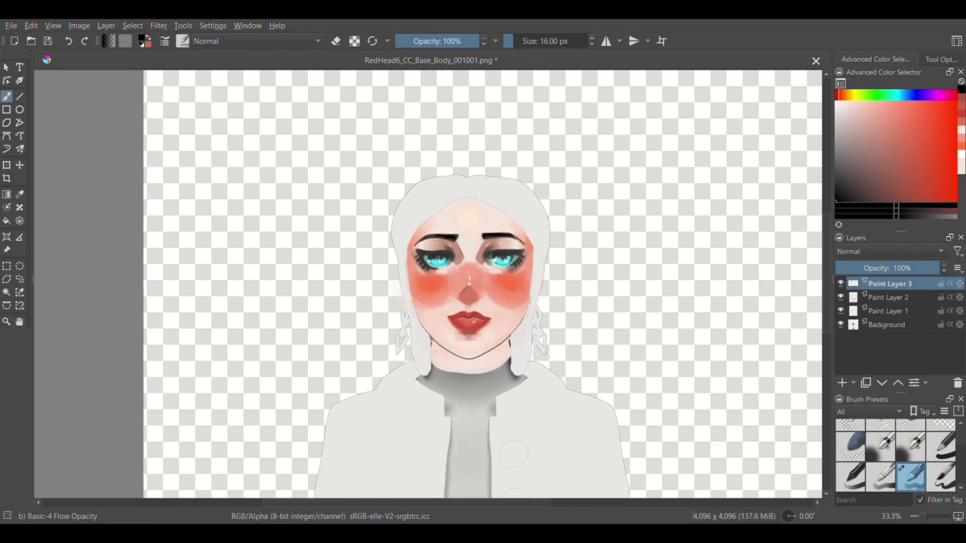
ctrl+click(390, 278)
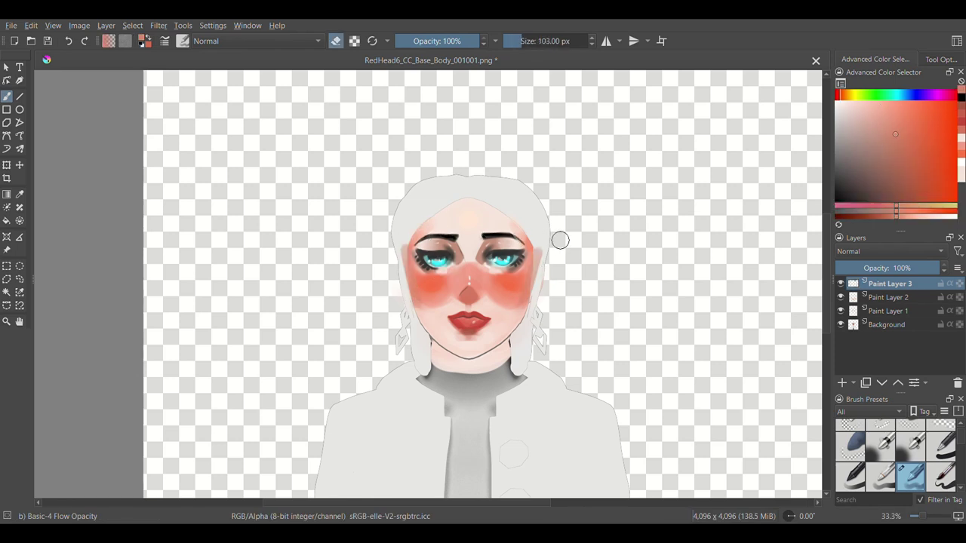
ctrl+click(483, 261)
key(e)
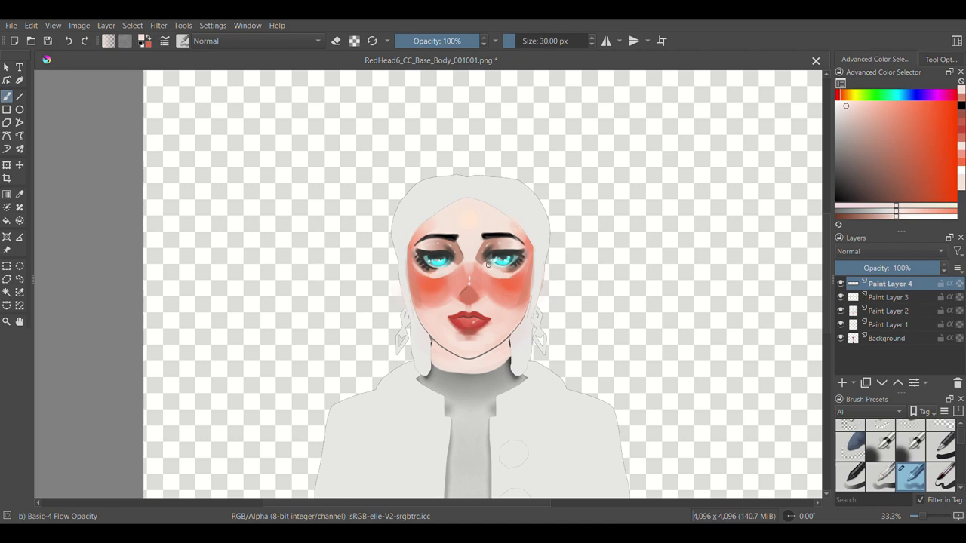
Darken the brows in dark brown, then paint a soft salmon-pink stroke across the forehead
ctrl+click(492, 264)
key(bracketleft)
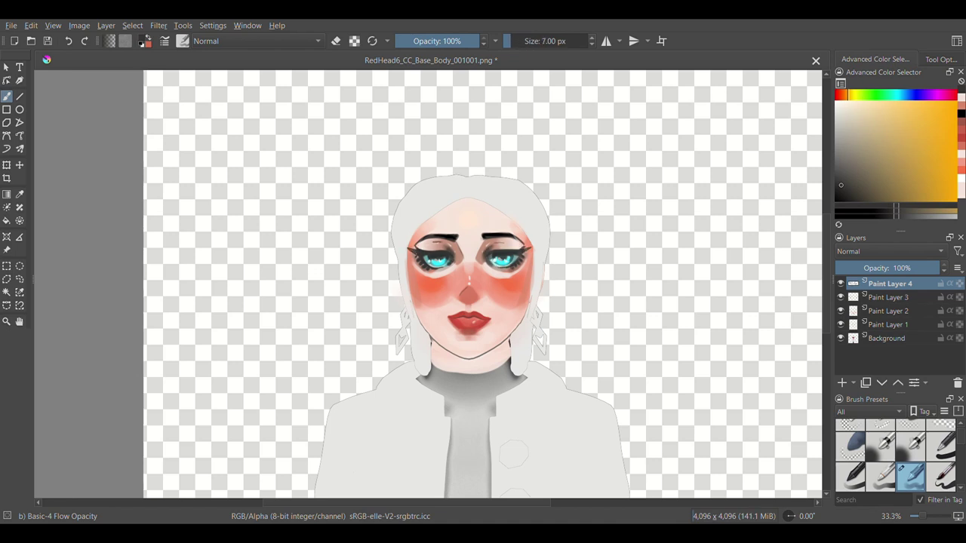
key(x)
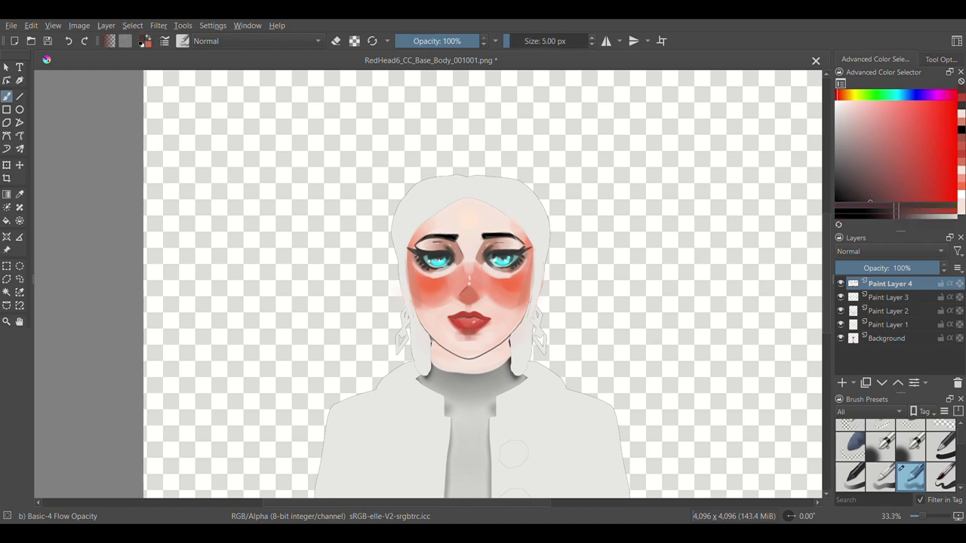
ctrl+click(505, 281)
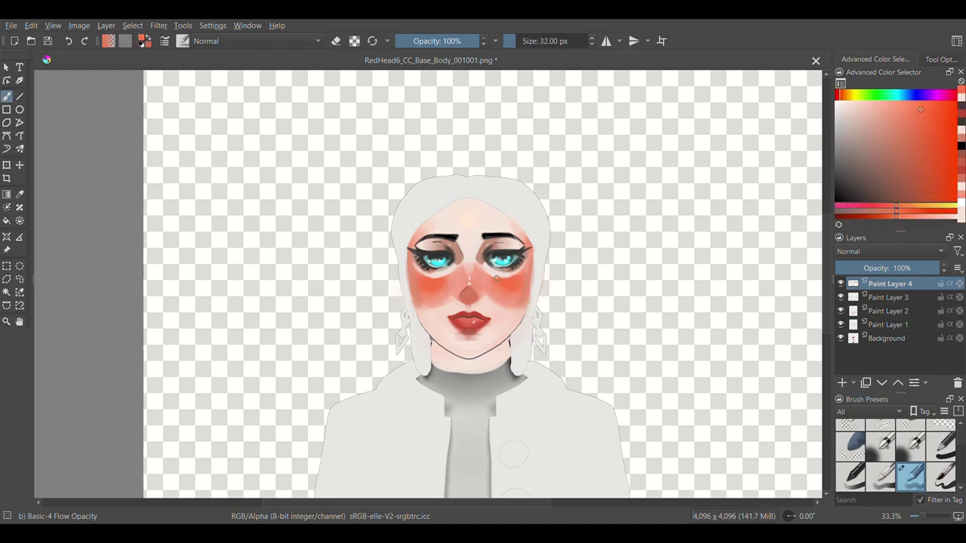
ctrl+click(494, 300)
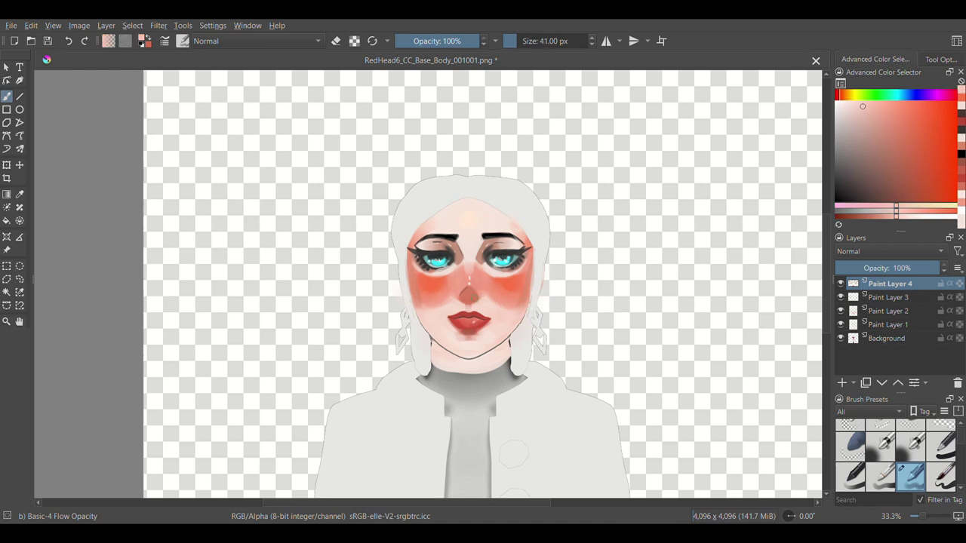
ctrl+click(480, 277)
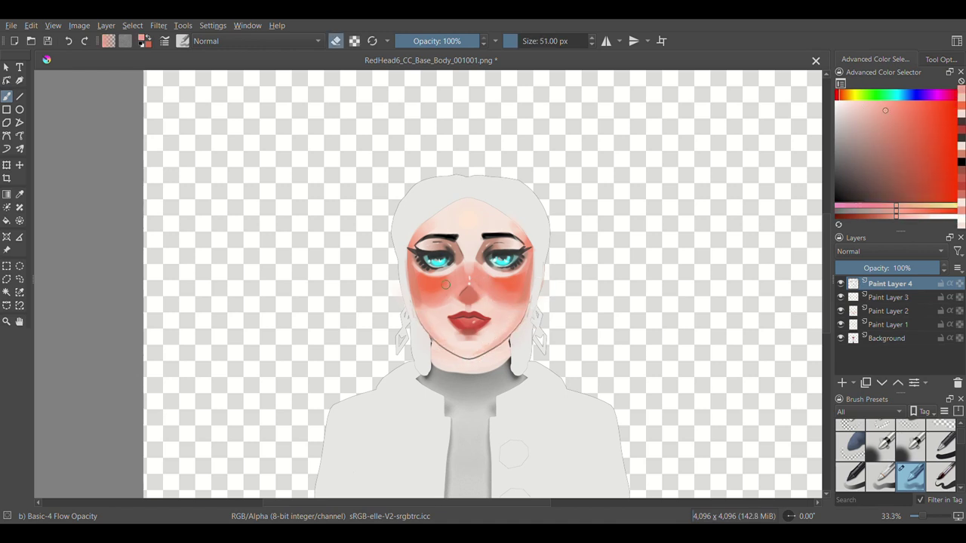
ctrl+click(445, 284)
drag(554, 223, 438, 208)
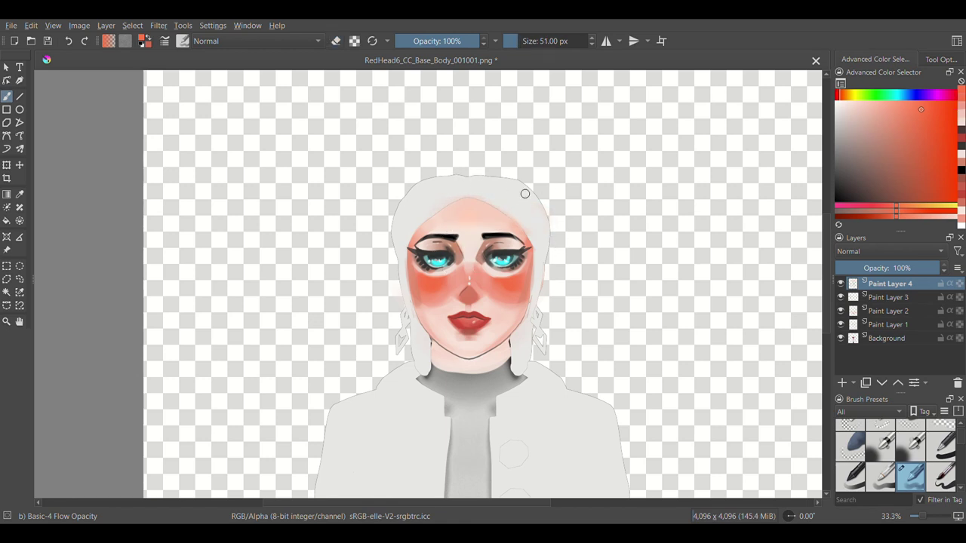
Merge Paint Layers 4 to 1, flatten the image, and erase the body with Basic-1
middle_drag(525, 194, 547, 165)
shift+click(887, 324)
key(ctrl+e)
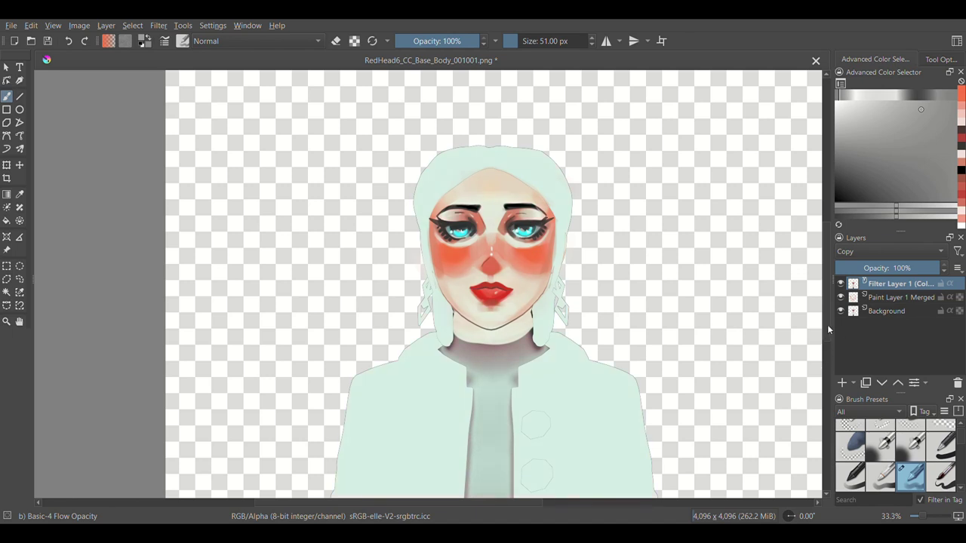
key(ctrl+shift+e)
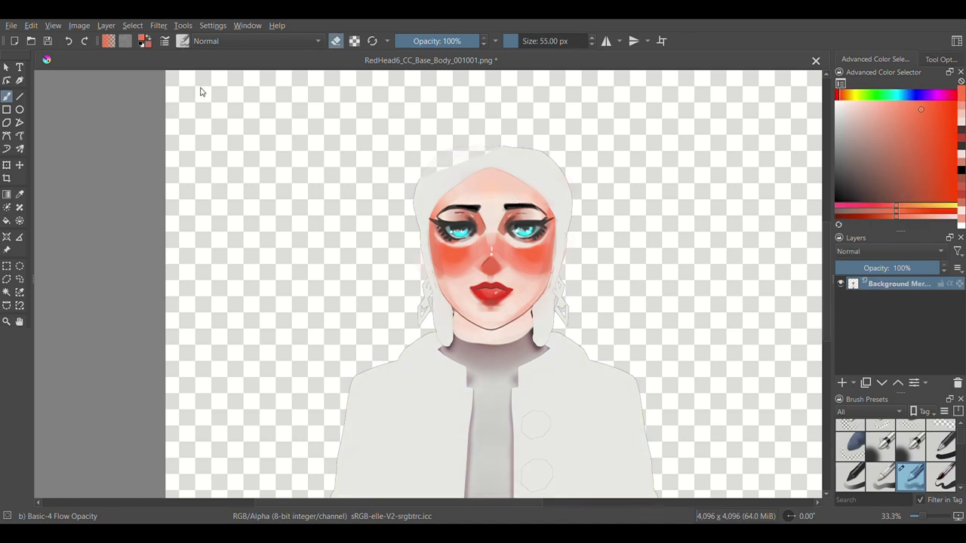
key(slash)
mouse_move(563, 290)
mouse_down()
mouse_move(483, 362)
mouse_move(522, 400)
mouse_move(578, 309)
mouse_up()
scroll(577, 308, down, 2)
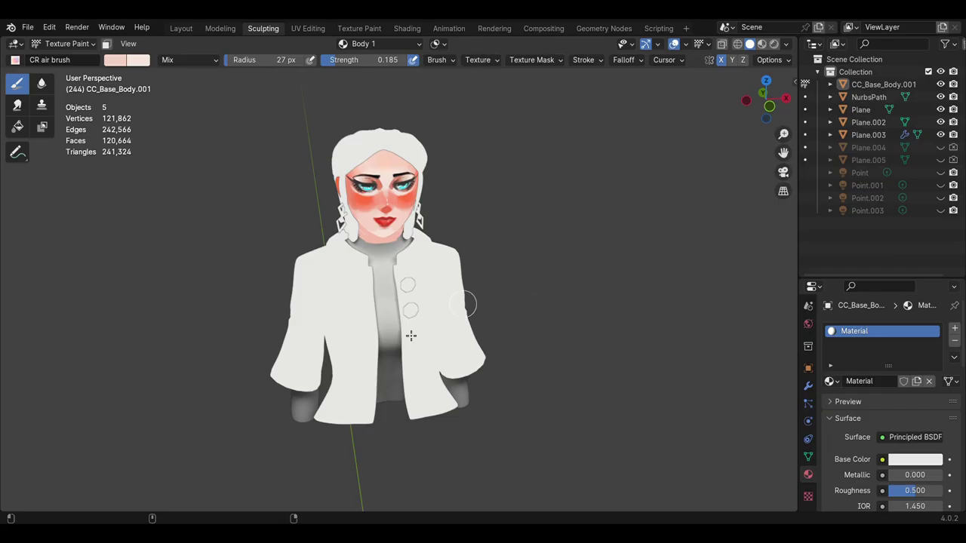
middle_drag(410, 334, 763, 483)
Switch to Object Mode, open a Shader Editor, and delete the old BSDF and texture nodes
click(51, 45)
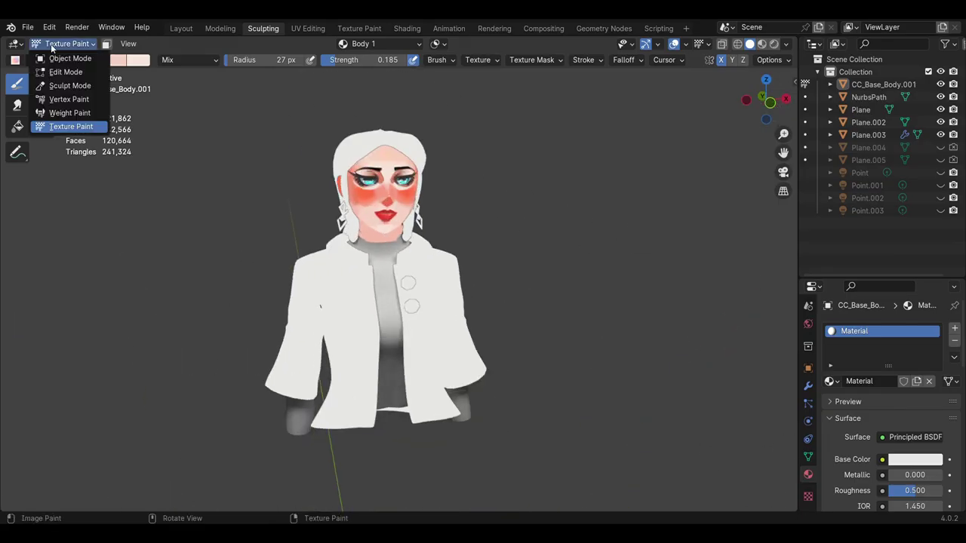
click(70, 58)
click(13, 289)
click(48, 400)
key(x)
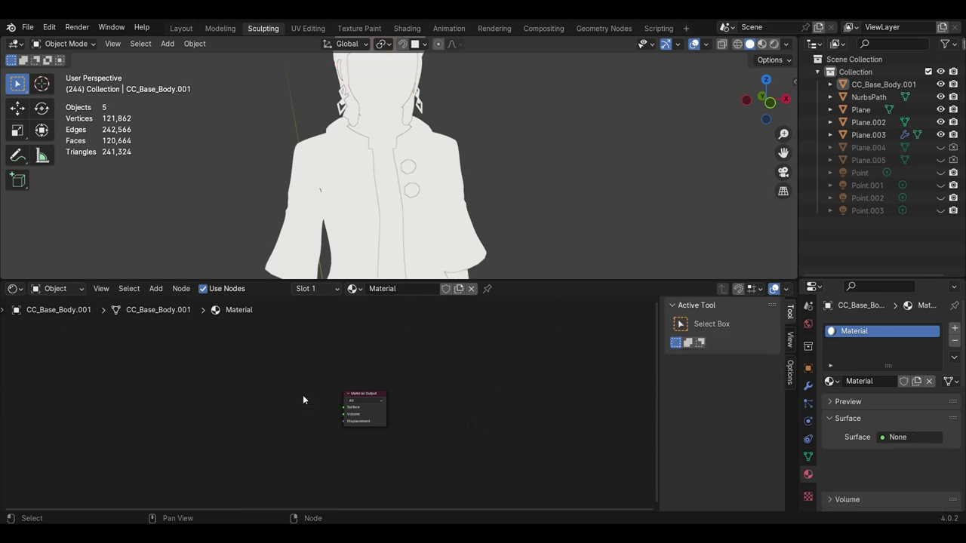
drag(362, 404, 623, 399)
Add a Diffuse BSDF linked into a new Shader to RGB node
key(shift+a)
text(diff)
key(Return)
click(86, 396)
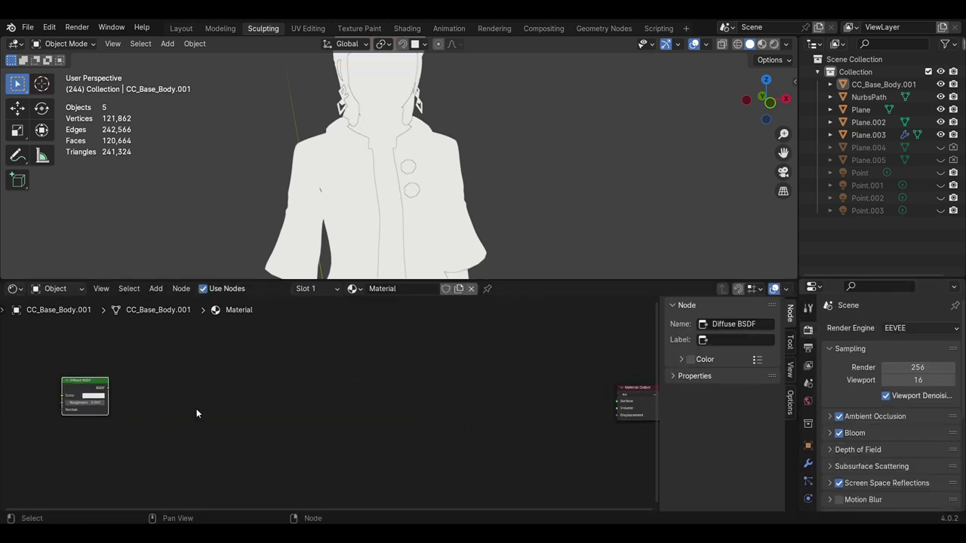
scroll(196, 413, up, 2)
key(shift+a)
text(shader)
key(Return)
click(193, 381)
drag(123, 371, 161, 398)
Chain a Mix node into a Color Ramp with its stop moved to 0.164 for toon banding
key(shift+a)
text(mix)
key(Return)
click(264, 412)
drag(282, 420, 385, 409)
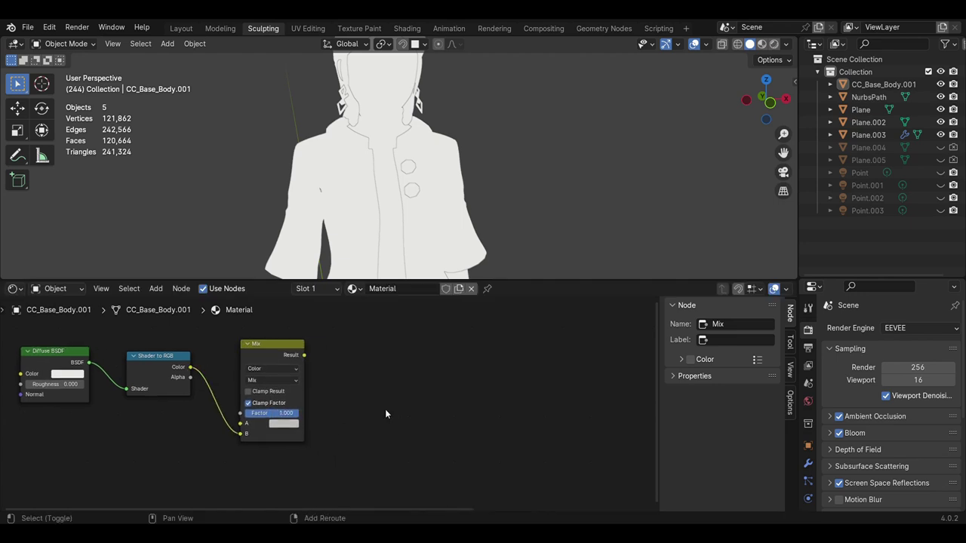
key(shift+a)
text(ramp)
key(Return)
click(393, 355)
drag(304, 354, 346, 426)
drag(404, 393, 367, 394)
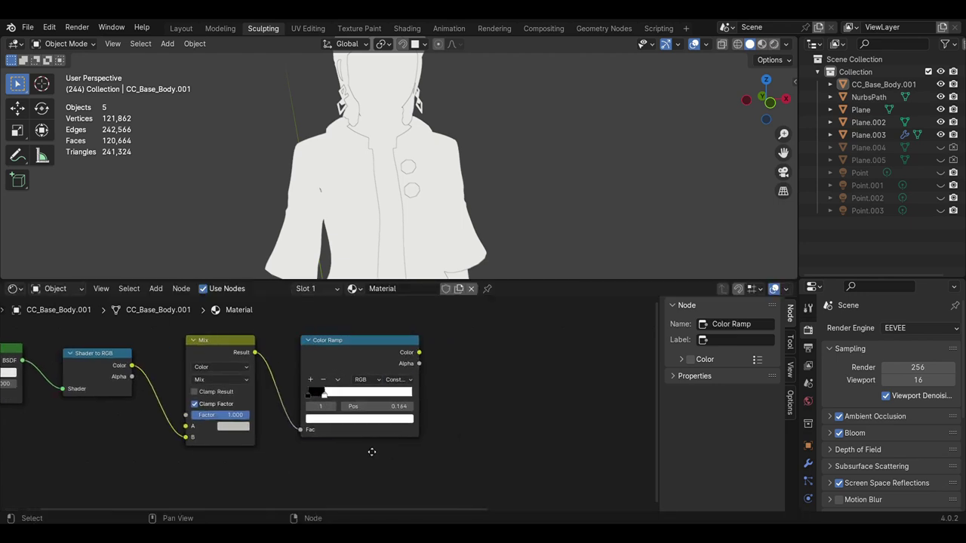
scroll(372, 427, down, 2)
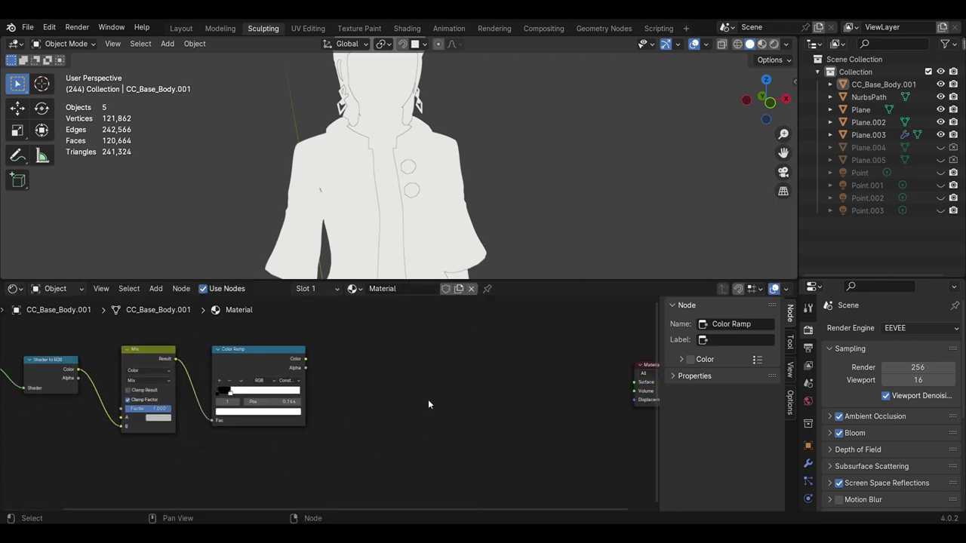
Add a second Mix node fed by the Color Ramp colour as its factor
middle_drag(428, 399, 393, 399)
key(shift+a)
text(mix)
key(Return)
click(461, 355)
drag(270, 359, 440, 404)
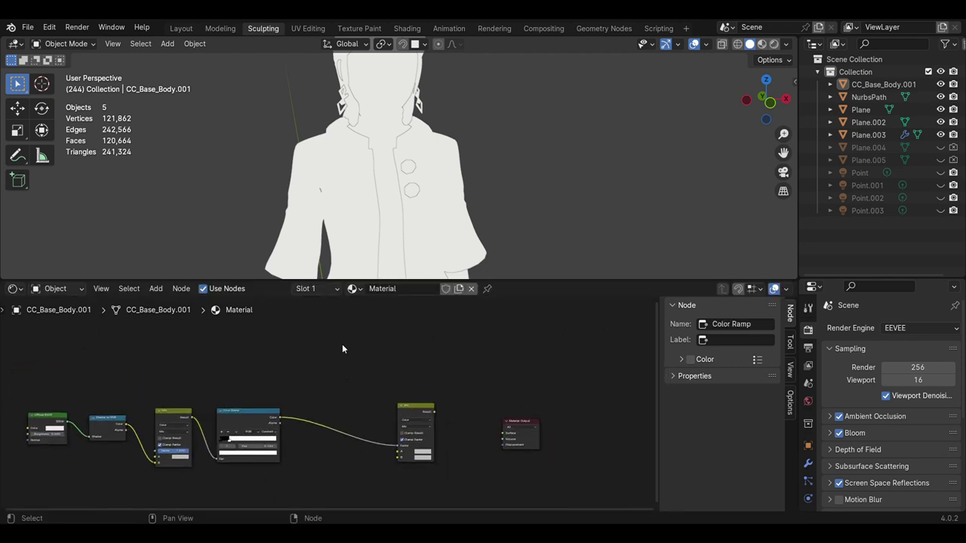
Add an Image Texture node placed below the Mix nodes
key(shift+a)
text(image)
key(Return)
click(302, 332)
scroll(368, 373, down, 1)
scroll(368, 373, up, 1)
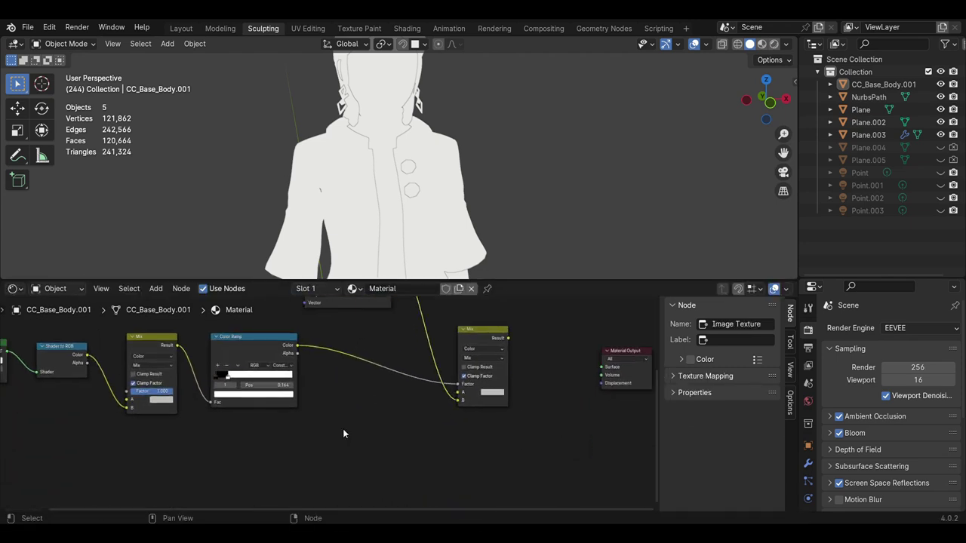
click(353, 438)
middle_drag(452, 433, 376, 401)
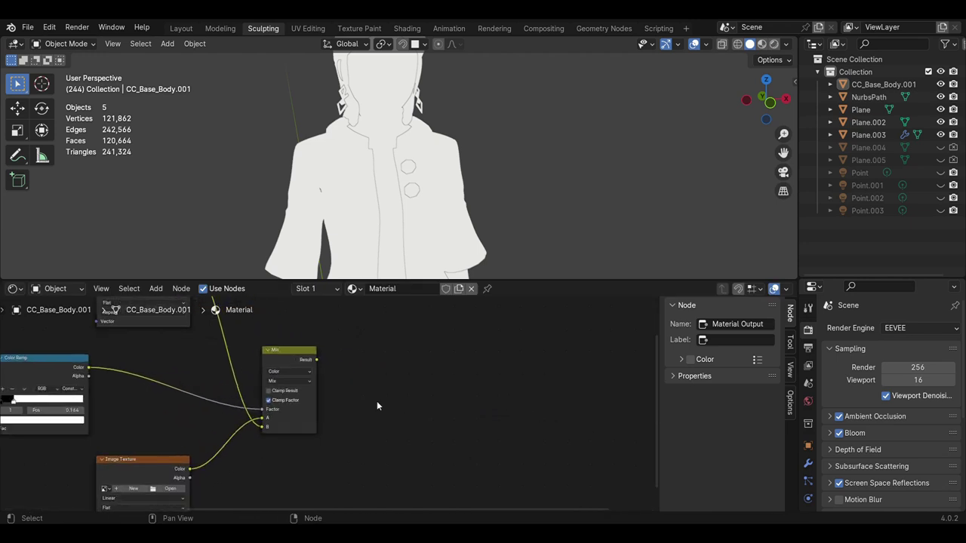
scroll(464, 397, down, 1)
Add a Separate Color node fed by the Image Texture colour
key(shift+a)
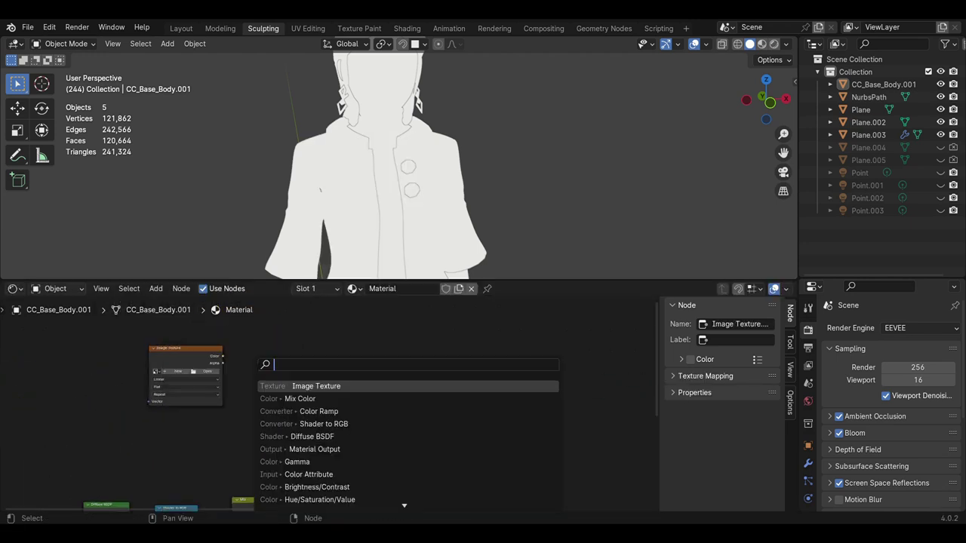
text(col)
key(Down)
key(Down)
key(Down)
key(Return)
click(279, 370)
scroll(212, 365, up, 2)
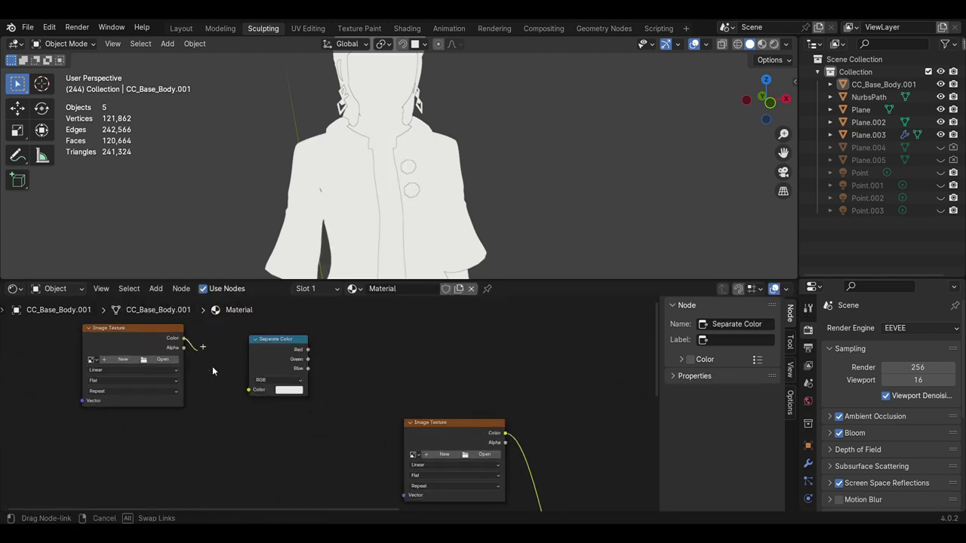
drag(134, 338, 199, 389)
Add a second Color Ramp driven by the Separate Color Red channel
key(shift+a)
key(Return)
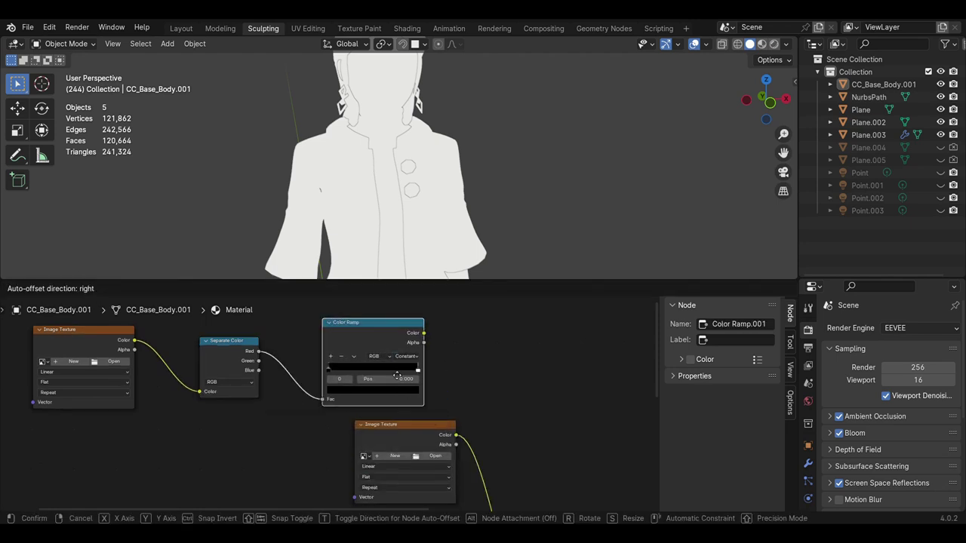
click(372, 362)
scroll(302, 354, up, 2)
scroll(450, 385, down, 4)
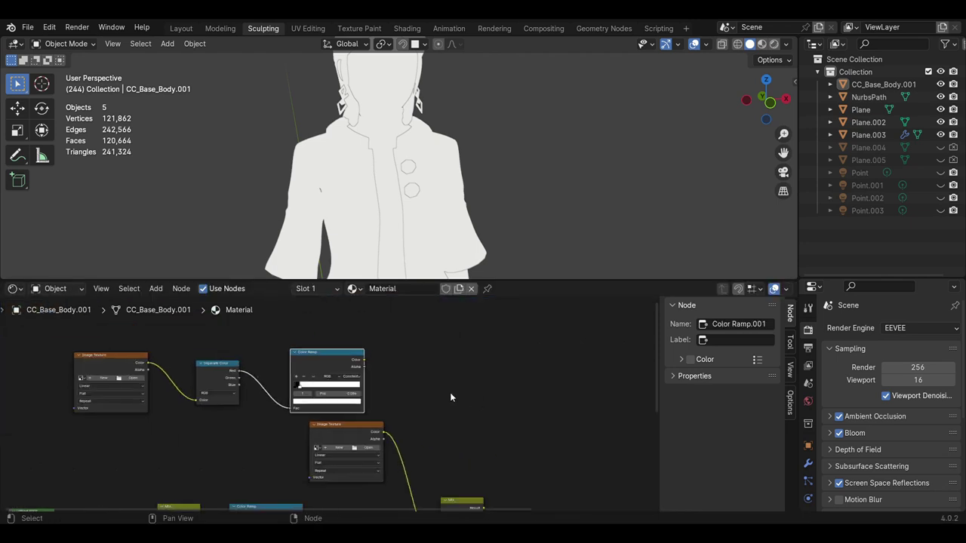
middle_drag(424, 395, 333, 395)
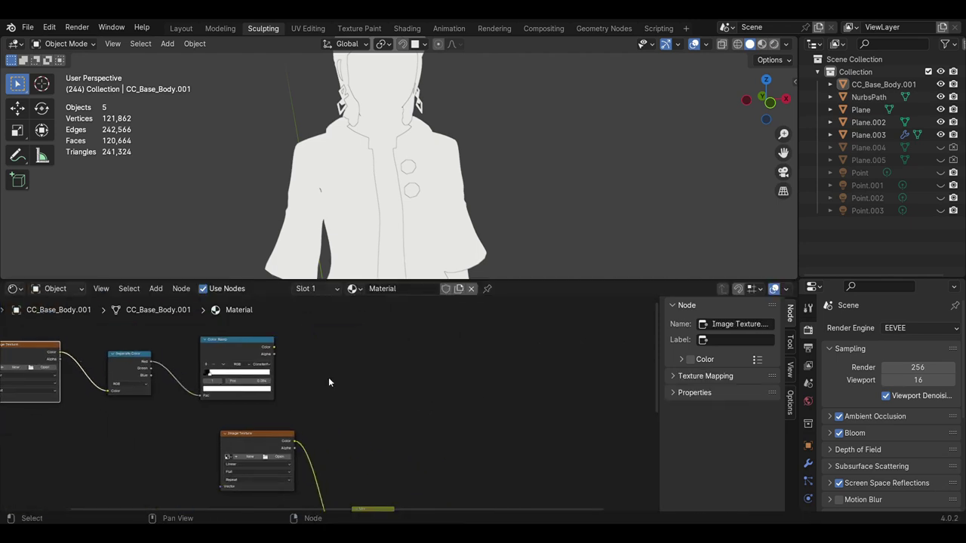
scroll(329, 381, down, 3)
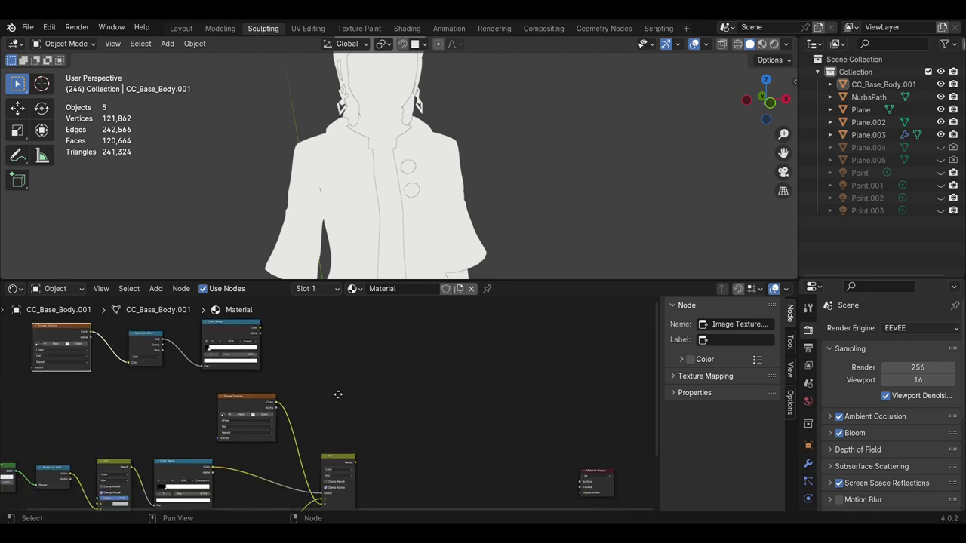
Add Mix.002 and wire the middle Mix Result and Image Texture colour into it
key(shift+a)
key(Down)
key(Return)
click(430, 319)
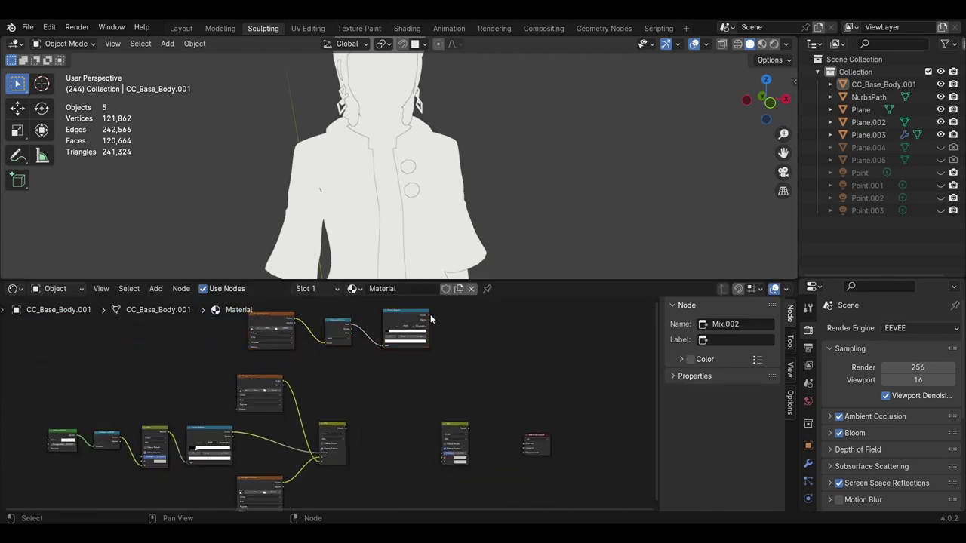
drag(436, 447, 439, 446)
scroll(369, 380, up, 2)
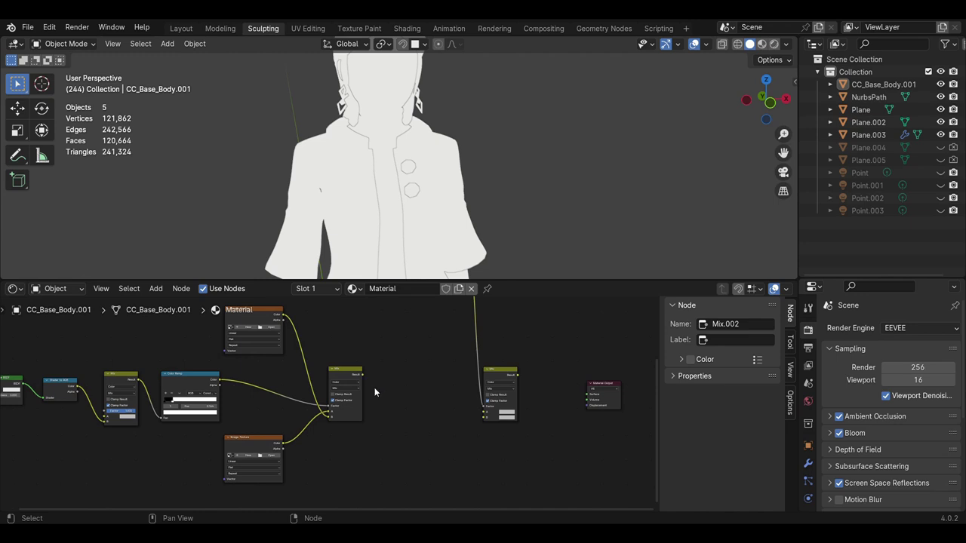
drag(364, 375, 483, 413)
drag(283, 445, 482, 416)
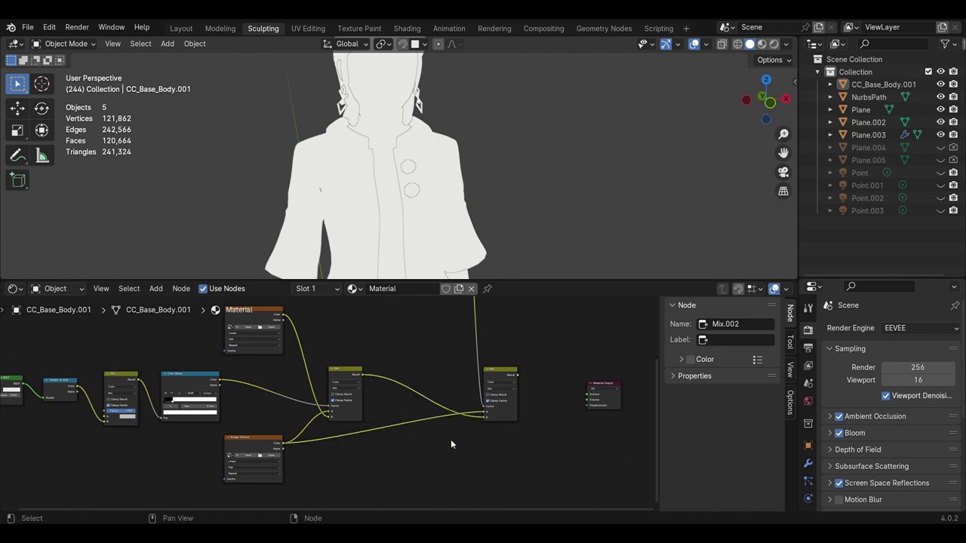
Link the right Mix node's Result to the Material Output Surface
scroll(450, 444, down, 2)
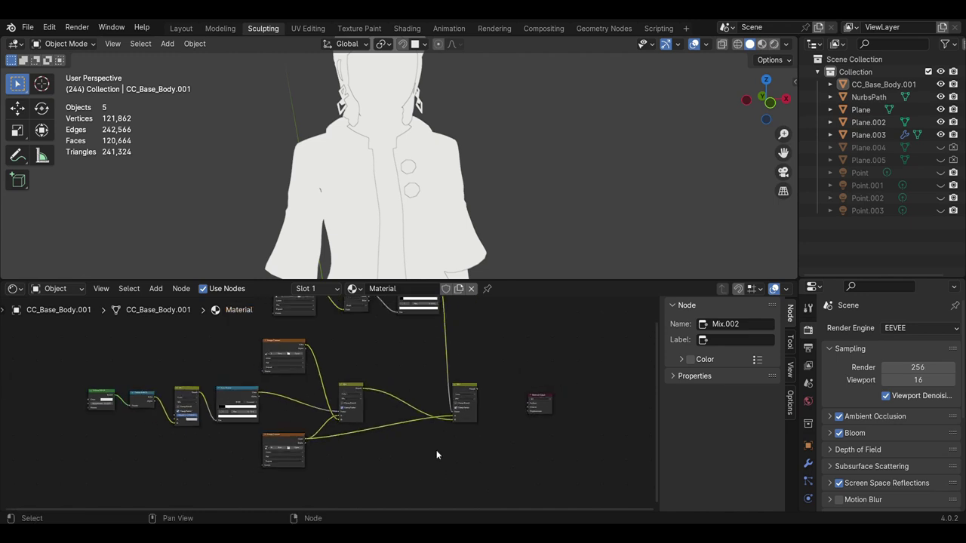
click(403, 332)
scroll(490, 408, up, 2)
ctrl+shift+click(528, 375)
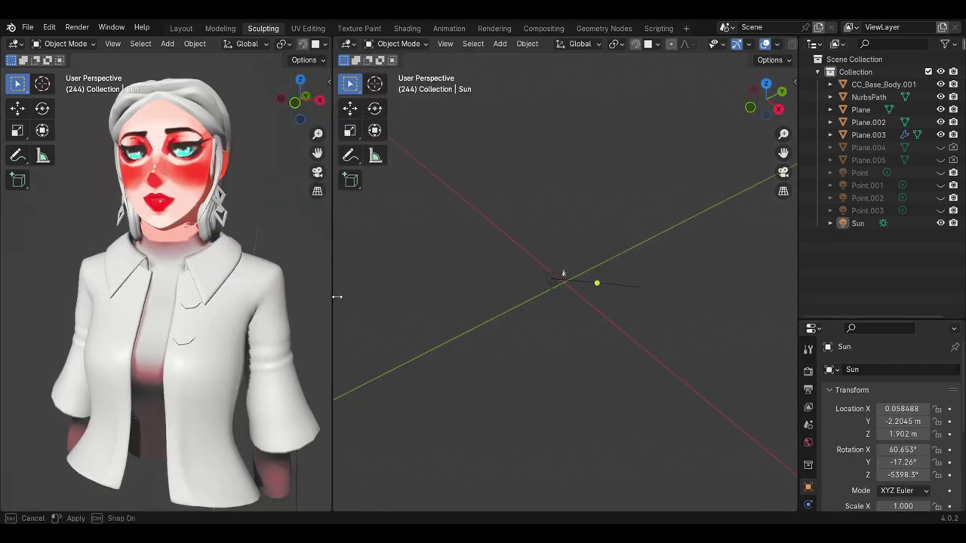
Put the body mesh into Edit Mode with face selection active
drag(334, 295, 326, 296)
click(159, 203)
click(66, 43)
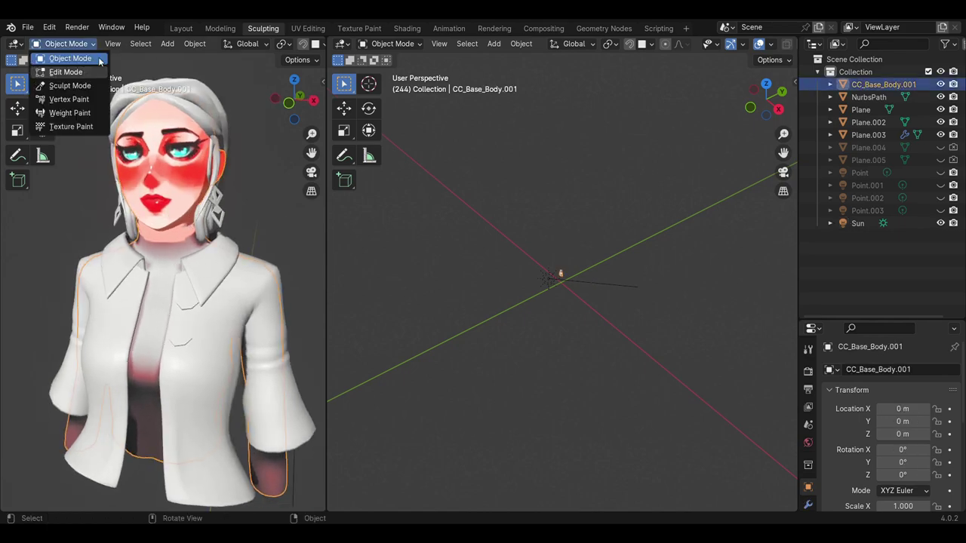
click(45, 71)
scroll(160, 149, up, 6)
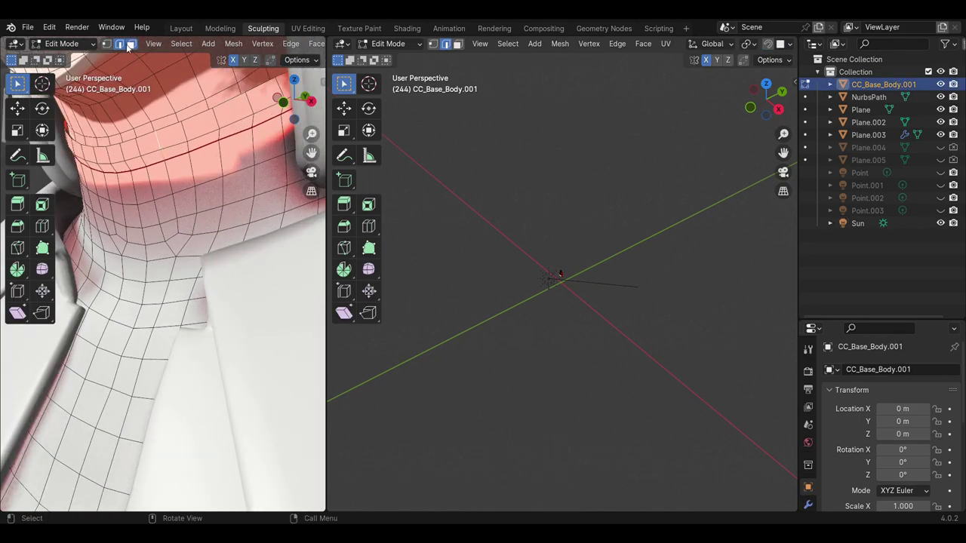
click(129, 43)
scroll(215, 236, down, 3)
scroll(216, 236, down, 3)
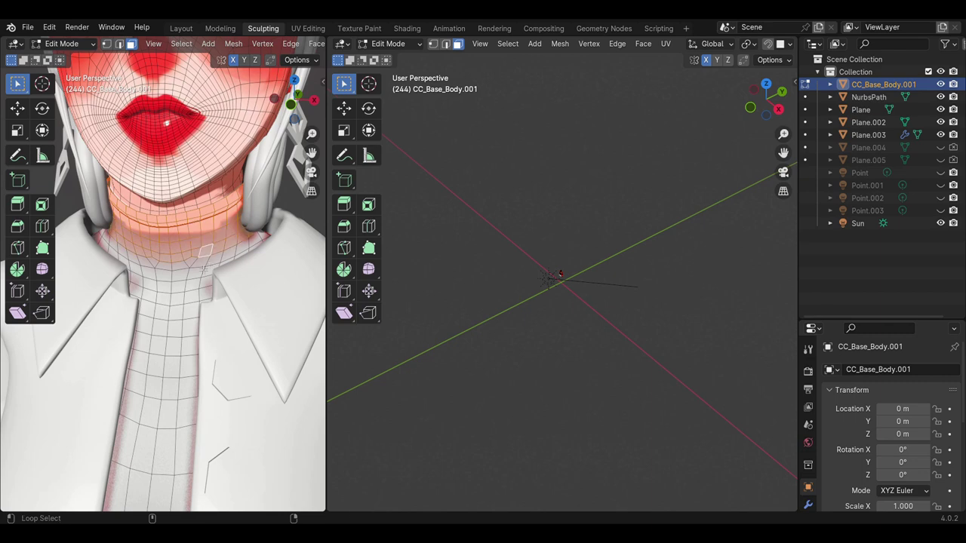
Isolate the body and grow the face selection over the neck, chest and arms
key(KP_Divide)
scroll(196, 286, up, 5)
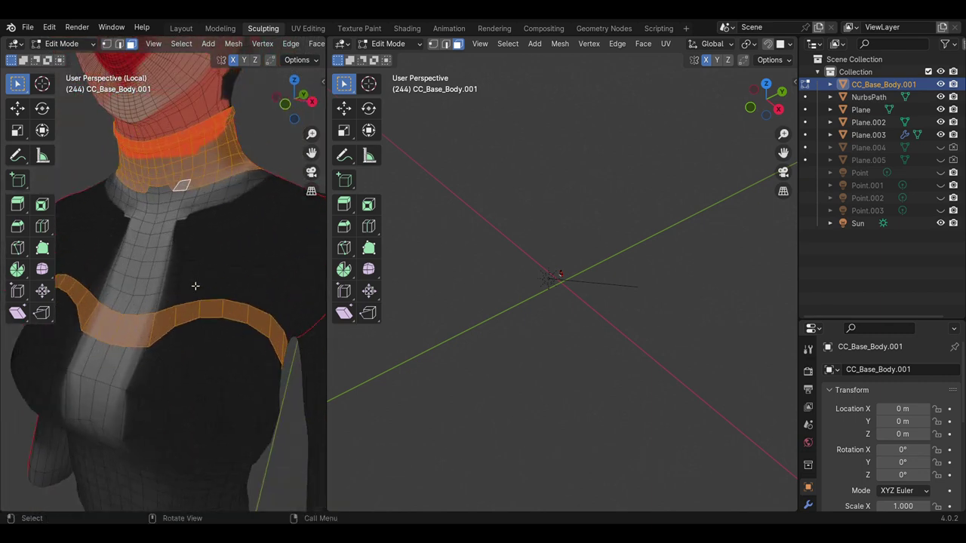
key(ctrl+KP_Add)
key(ctrl+KP_Add)
key(ctrl+KP_Add)
key(ctrl+KP_Add)
key(ctrl+KP_Add)
key(ctrl+KP_Add)
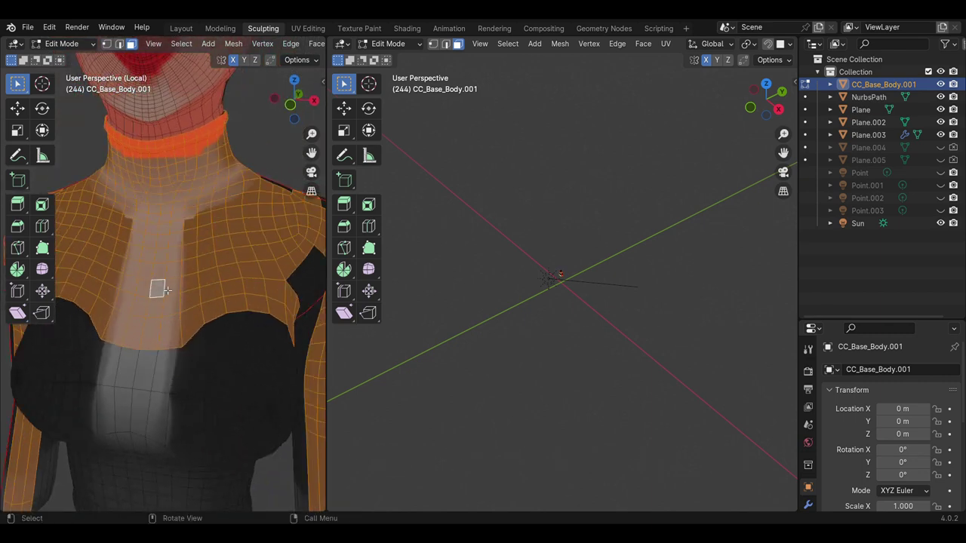
middle_drag(160, 289, 143, 249)
scroll(129, 226, down, 4)
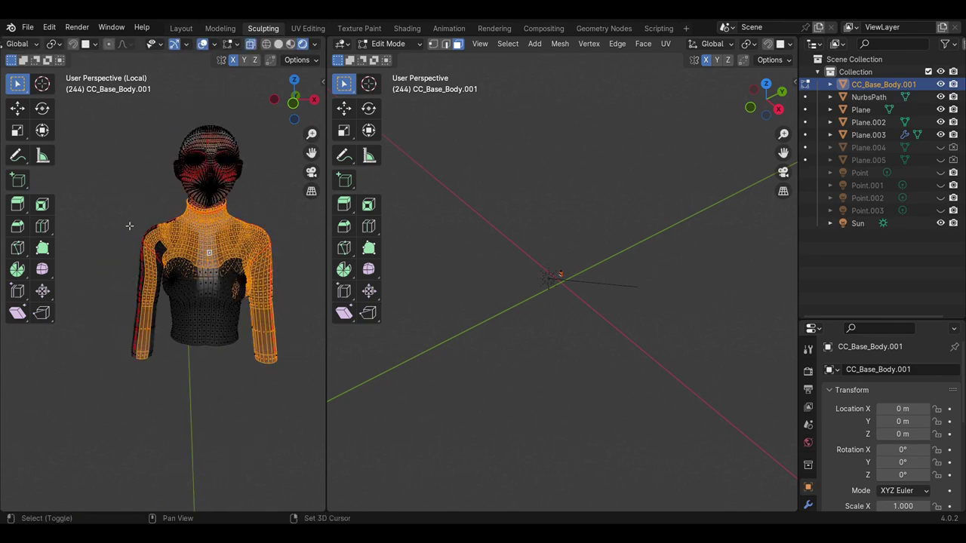
key(ctrl+l)
key(b)
middle_drag(233, 253, 111, 340)
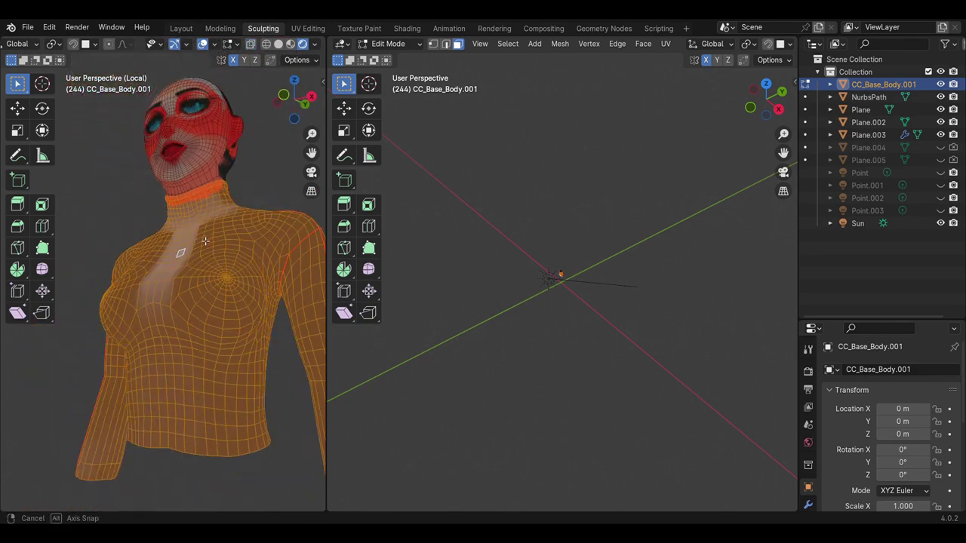
scroll(112, 340, up, 5)
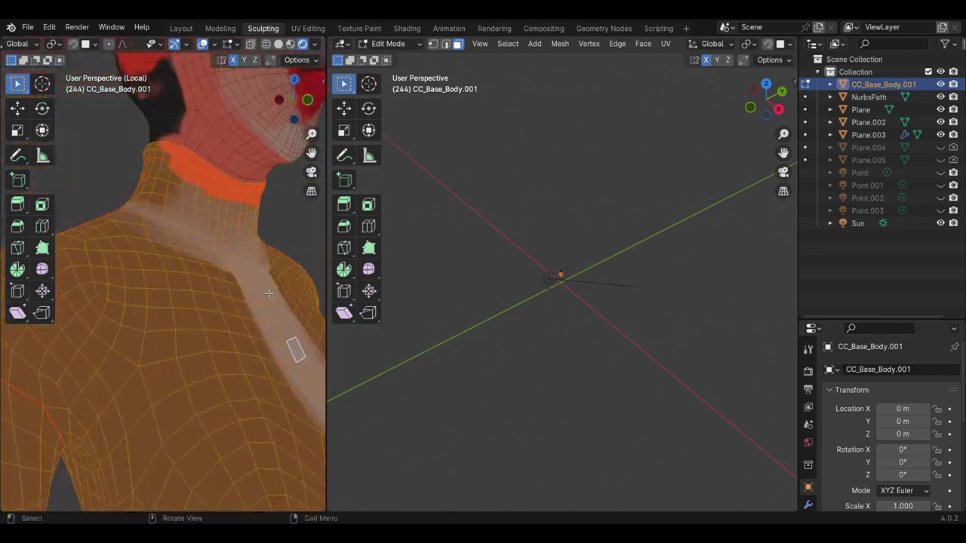
scroll(112, 340, down, 5)
key(KP_Divide)
click(22, 44)
Fill the torso with a flat colour on the Body 4.png paint image
click(68, 128)
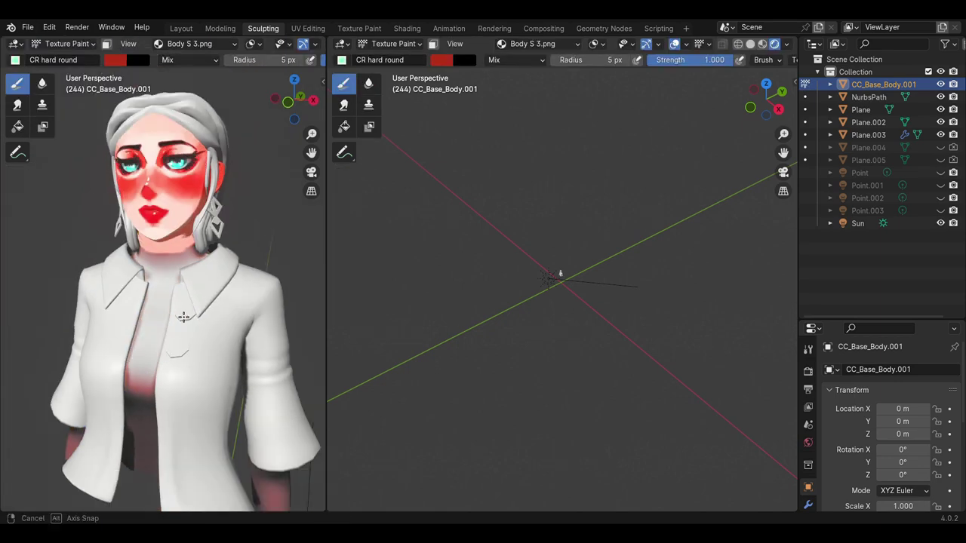
drag(327, 233, 333, 235)
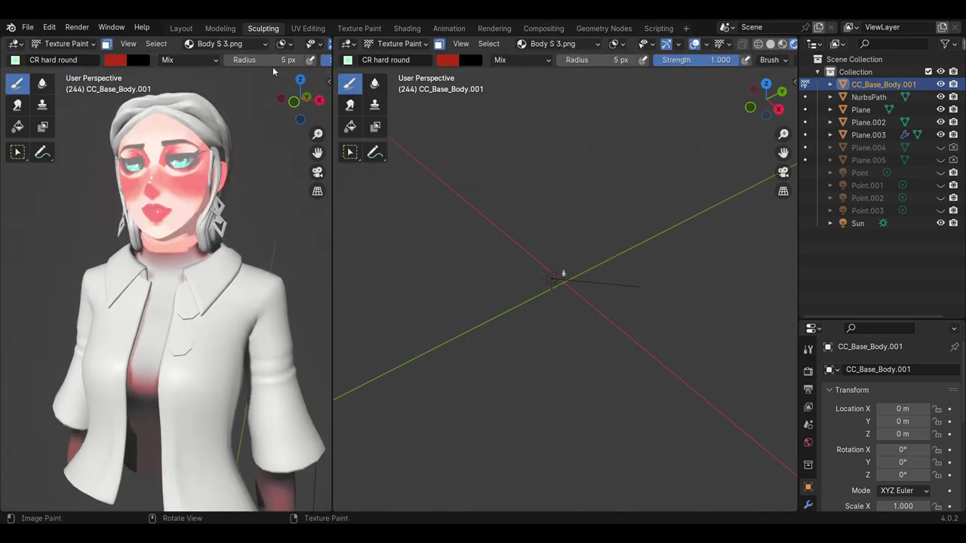
click(219, 44)
click(202, 118)
click(115, 60)
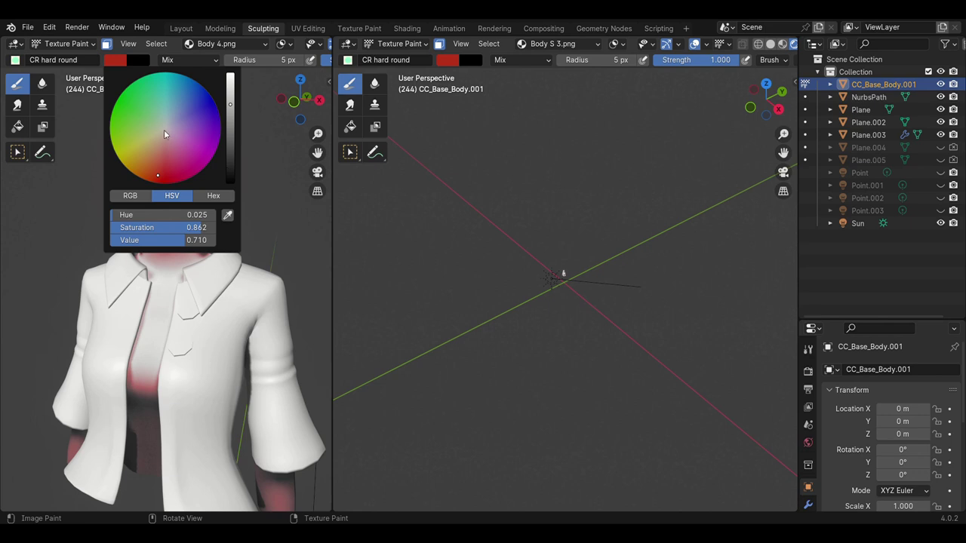
click(17, 126)
click(114, 60)
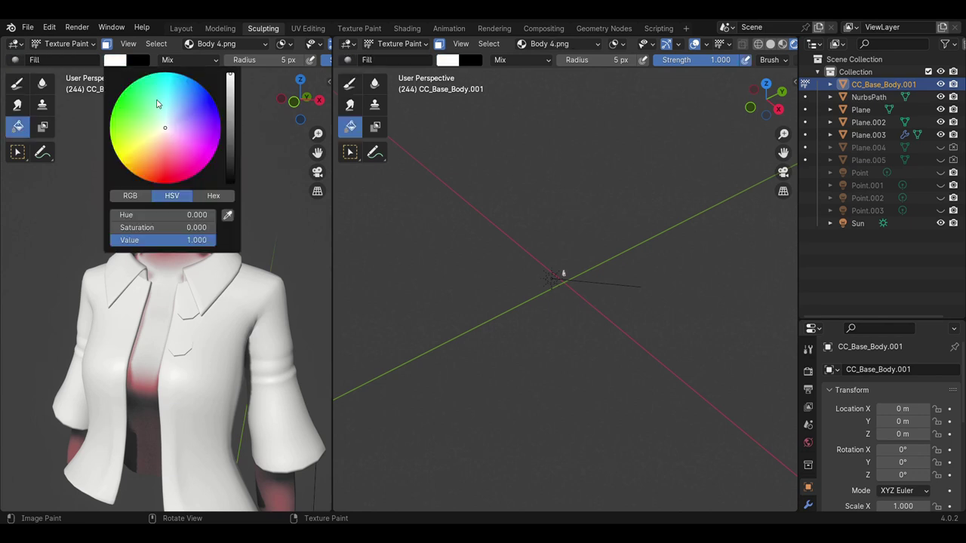
mouse_move(167, 290)
middle_down()
mouse_move(163, 299)
mouse_move(181, 302)
middle_up()
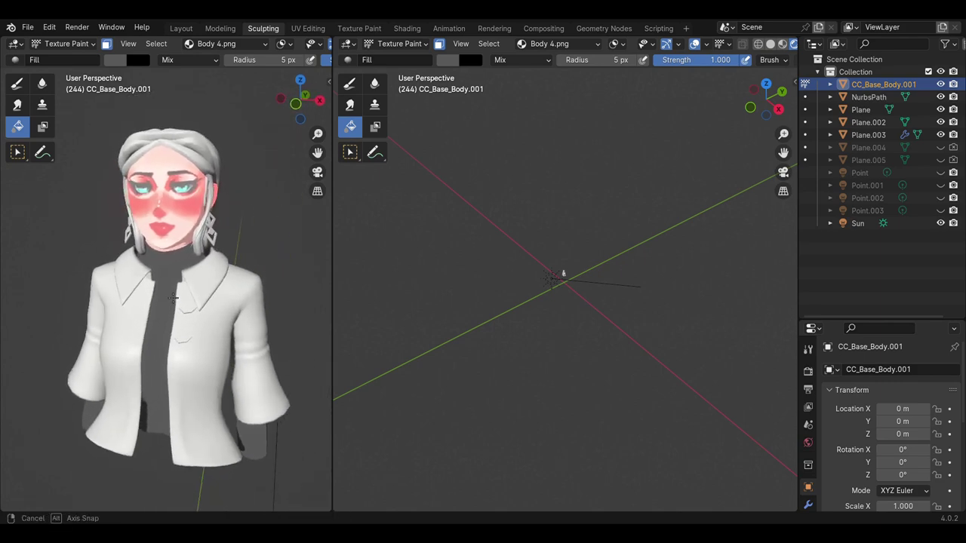
Select the sun lamp in Object Mode and begin rotating it around Z
click(395, 43)
click(400, 56)
click(555, 278)
key(r)
key(z)
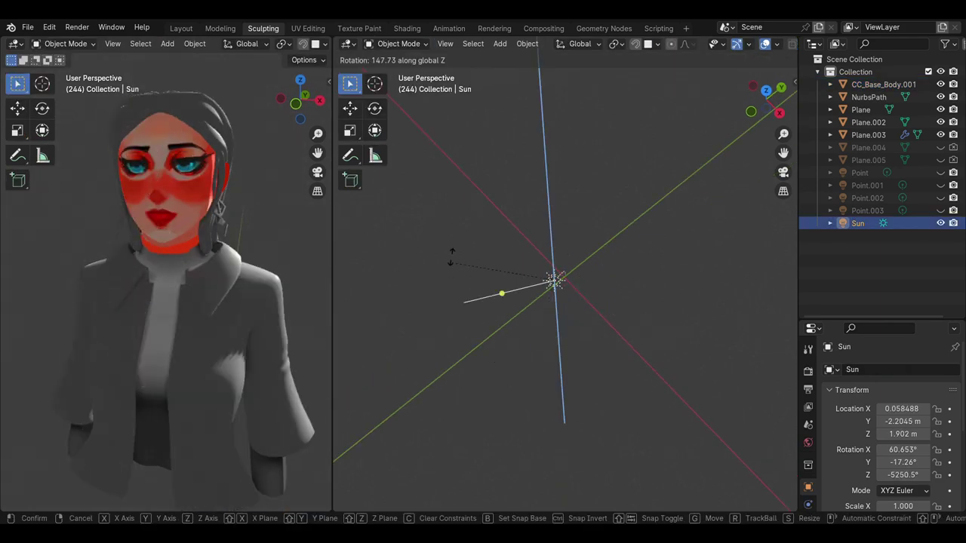
Confirm the sun's angle, hide it, and paint the body onto Body S 3.png
click(453, 254)
key(h)
click(181, 267)
click(65, 43)
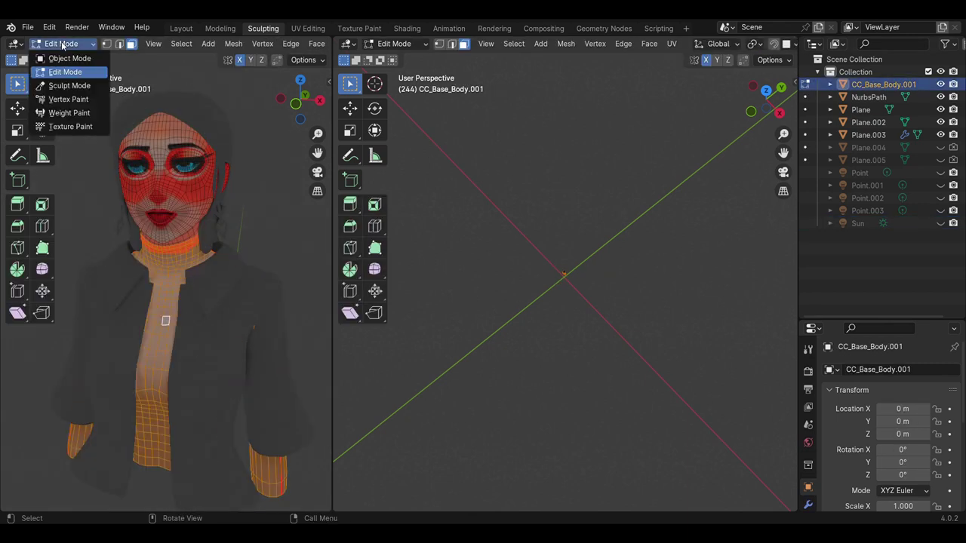
click(70, 126)
click(216, 43)
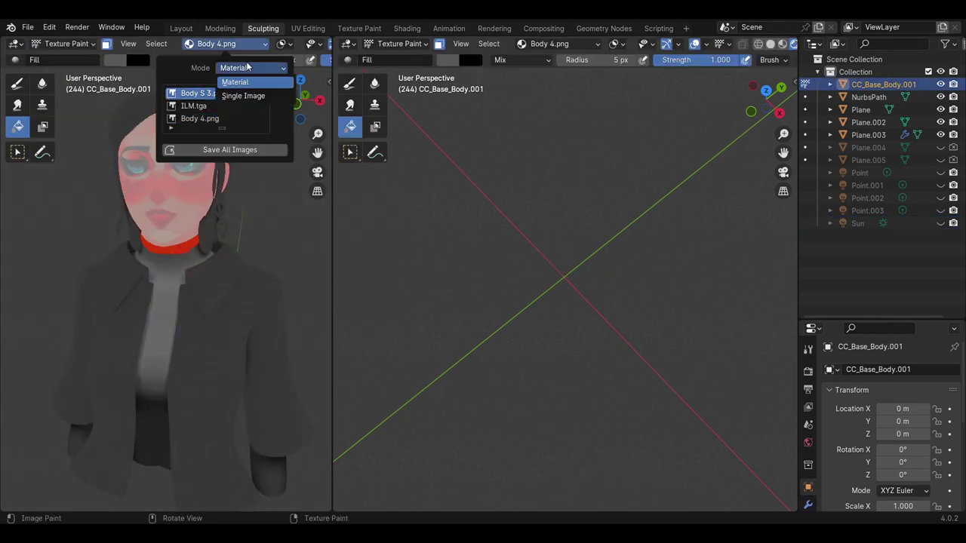
click(196, 94)
right_click(110, 127)
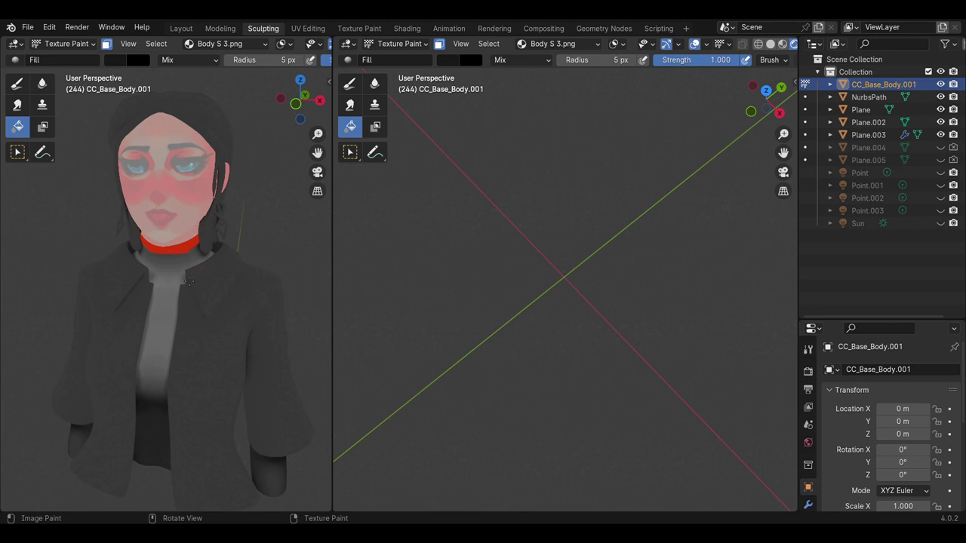
Back in Object Mode, rotate the sun twice around Z to relight the bust
click(66, 43)
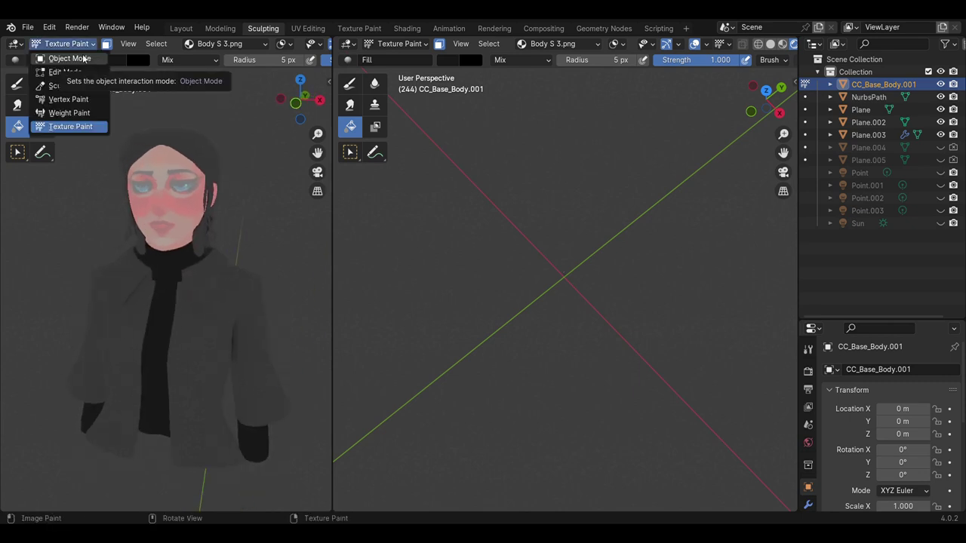
click(83, 58)
mouse_move(599, 227)
middle_down()
mouse_move(590, 210)
mouse_move(522, 278)
middle_up()
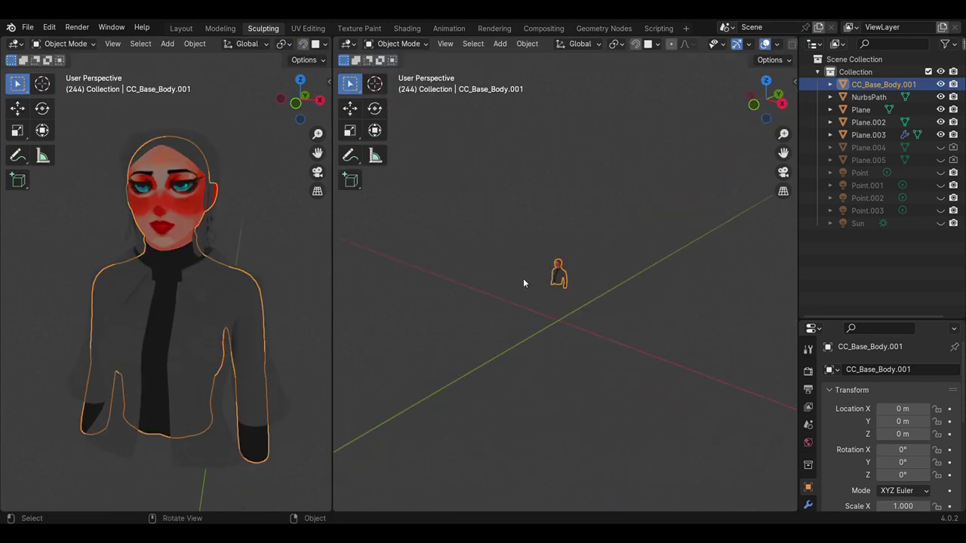
click(858, 223)
key(r)
key(z)
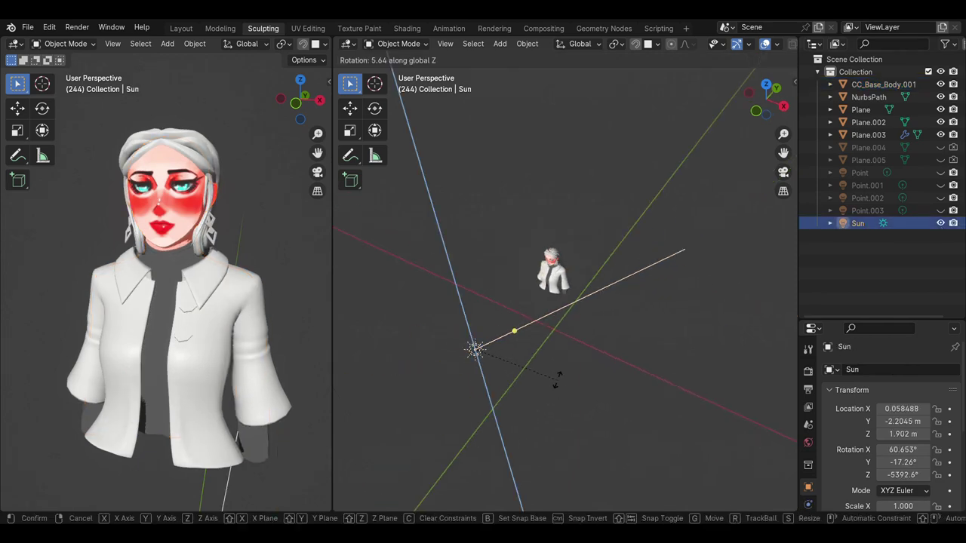
click(604, 292)
mouse_move(604, 292)
middle_down()
mouse_move(551, 344)
mouse_move(468, 377)
middle_up()
key(r)
key(z)
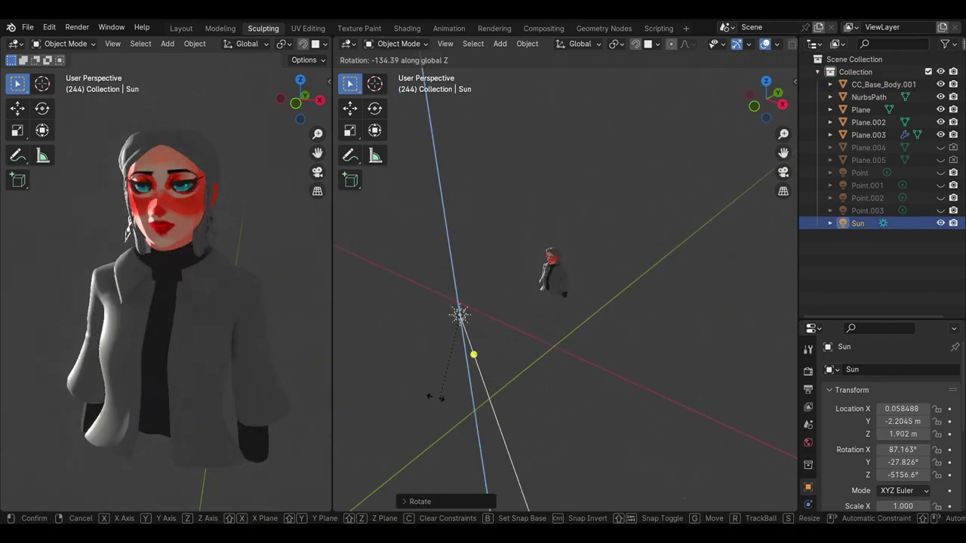
click(434, 397)
click(189, 317)
mouse_move(189, 316)
middle_down()
mouse_move(255, 332)
mouse_move(189, 317)
middle_up()
Check the jacket's texture slots, then split off a Shader Editor below the right view
click(66, 43)
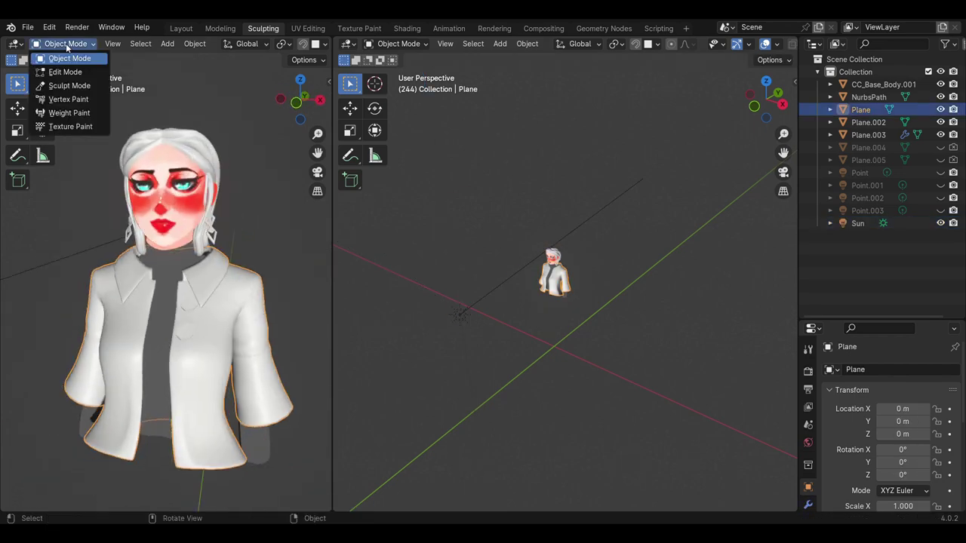
click(75, 126)
click(112, 63)
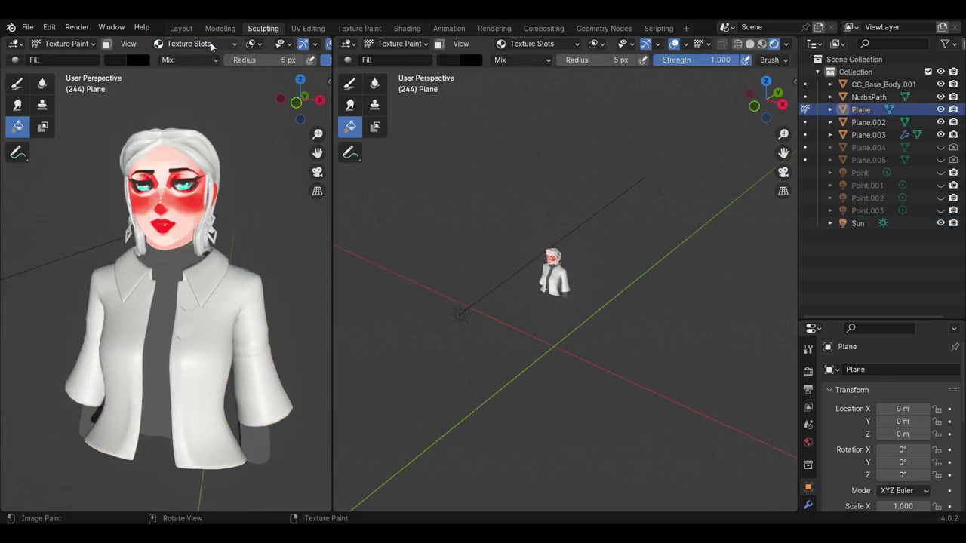
drag(335, 510, 340, 341)
click(66, 43)
click(57, 58)
key(shift+F3)
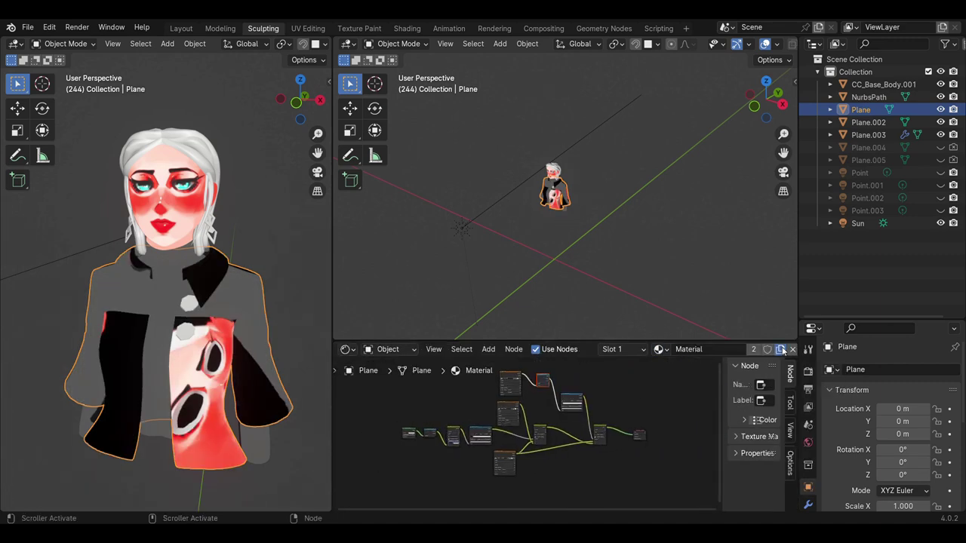
Create a new jacket material with a new 4096 px Outfit image texture
click(780, 349)
scroll(463, 389, up, 3)
scroll(459, 422, up, 2)
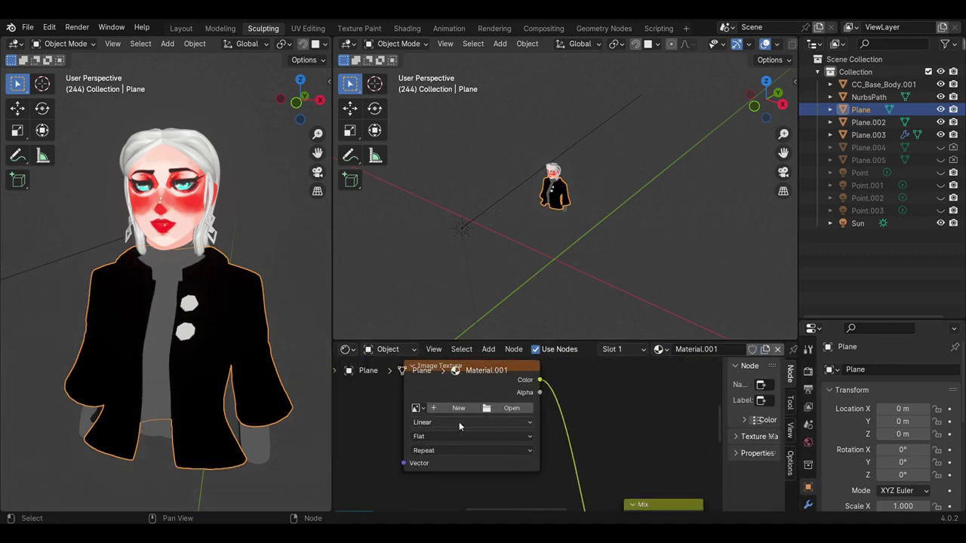
click(458, 409)
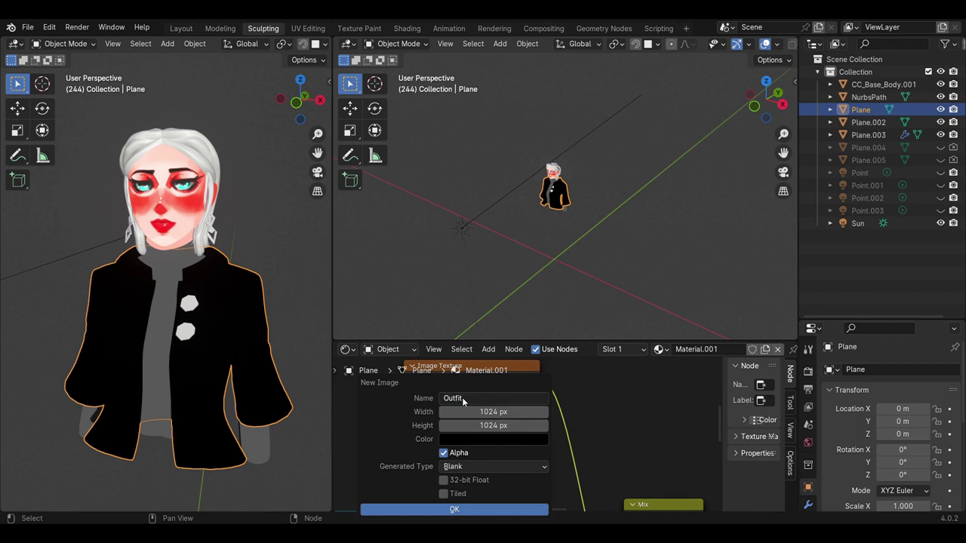
click(494, 426)
text(4096)
click(454, 510)
click(456, 425)
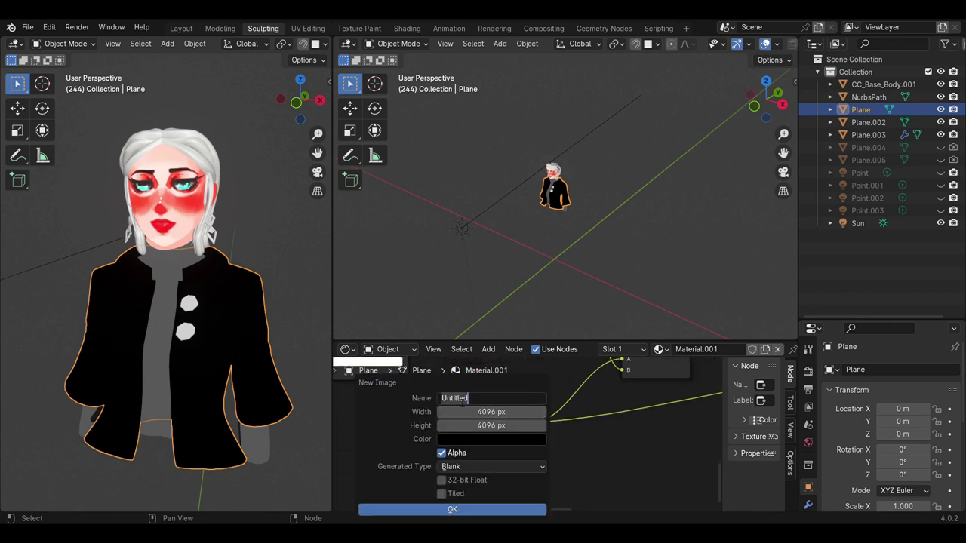
click(490, 511)
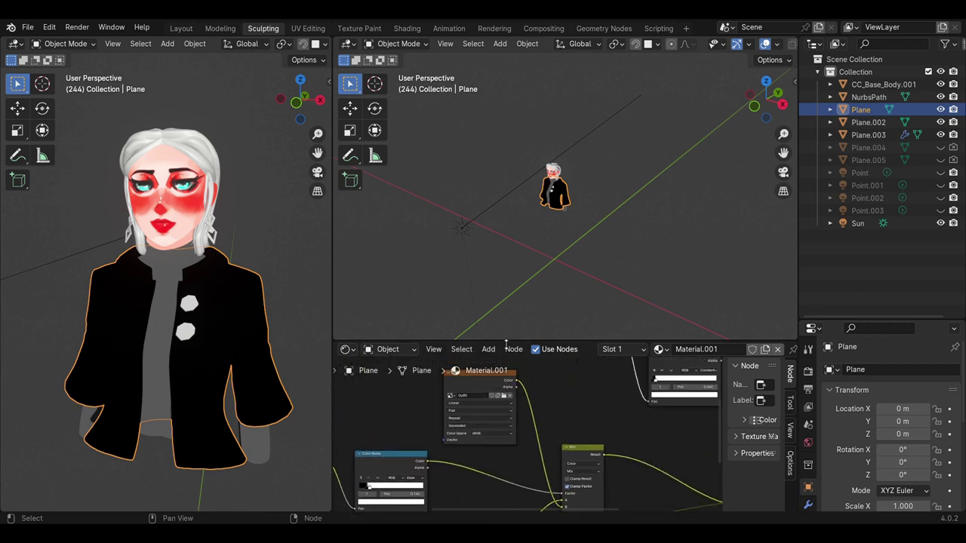
Close the Shader Editor and enlarge the viewport again
drag(543, 341, 543, 393)
right_click(478, 404)
click(478, 410)
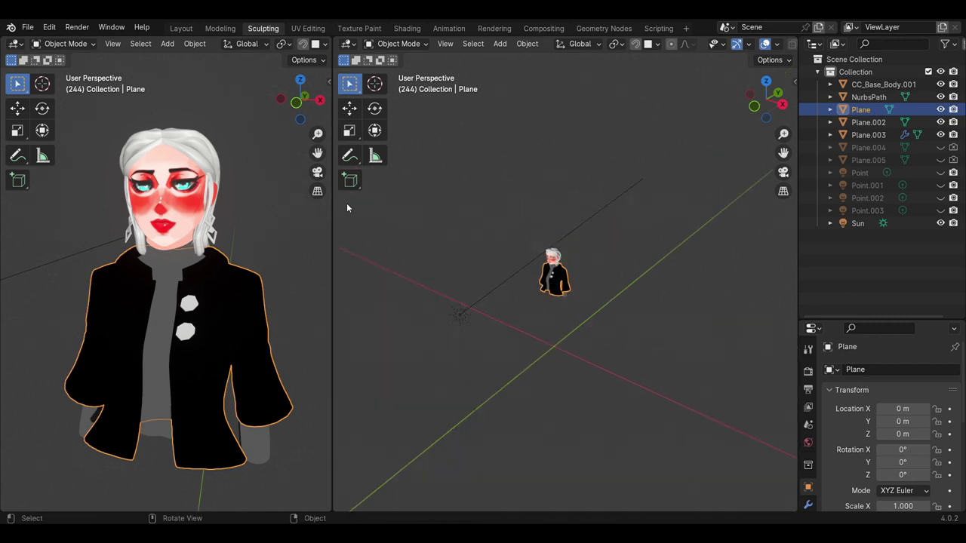
Fill the jacket's Outfit image with an orange-red colour
click(65, 43)
click(68, 128)
click(196, 43)
click(188, 121)
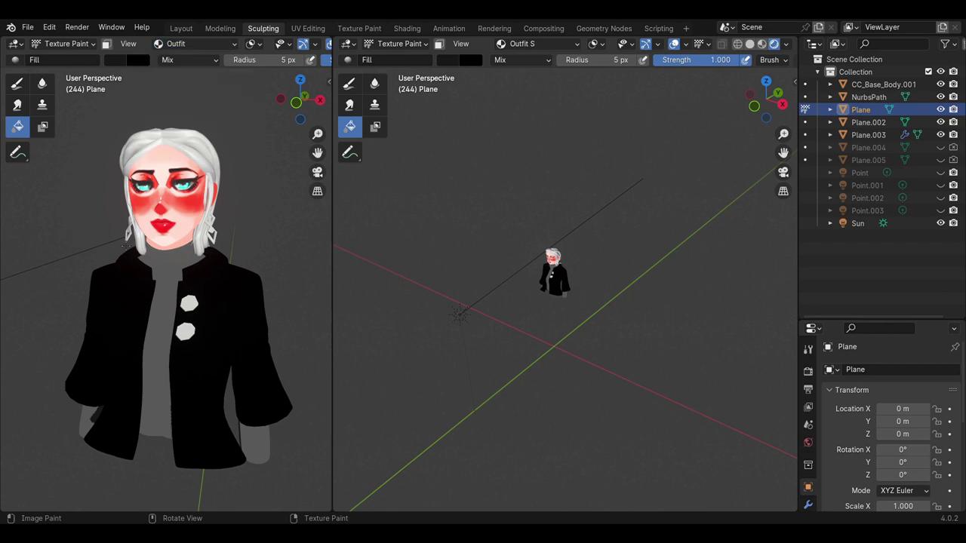
click(115, 60)
click(156, 167)
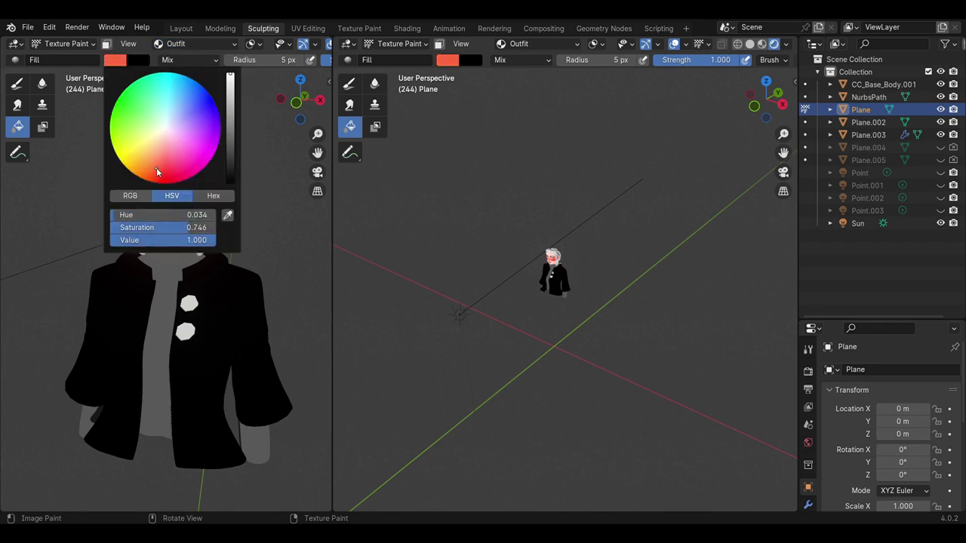
click(207, 317)
middle_drag(207, 317, 242, 321)
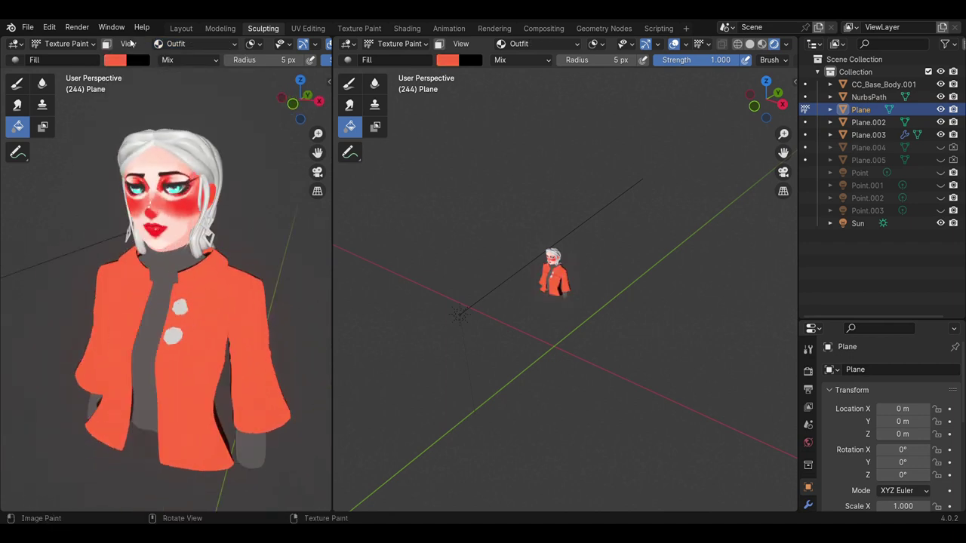
Lighten the orange by lowering saturation to 0.733 and refill the jacket
click(115, 60)
click(155, 178)
click(181, 339)
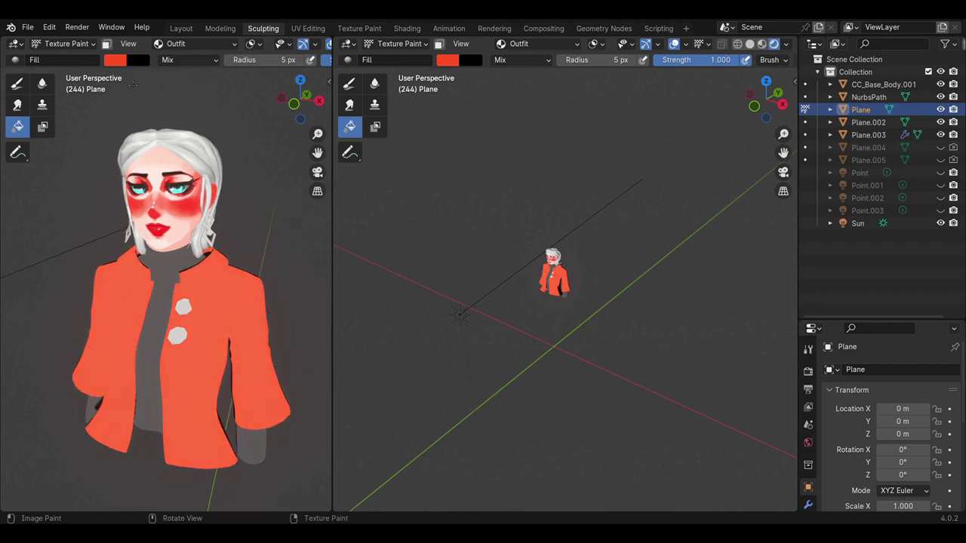
click(114, 60)
click(214, 335)
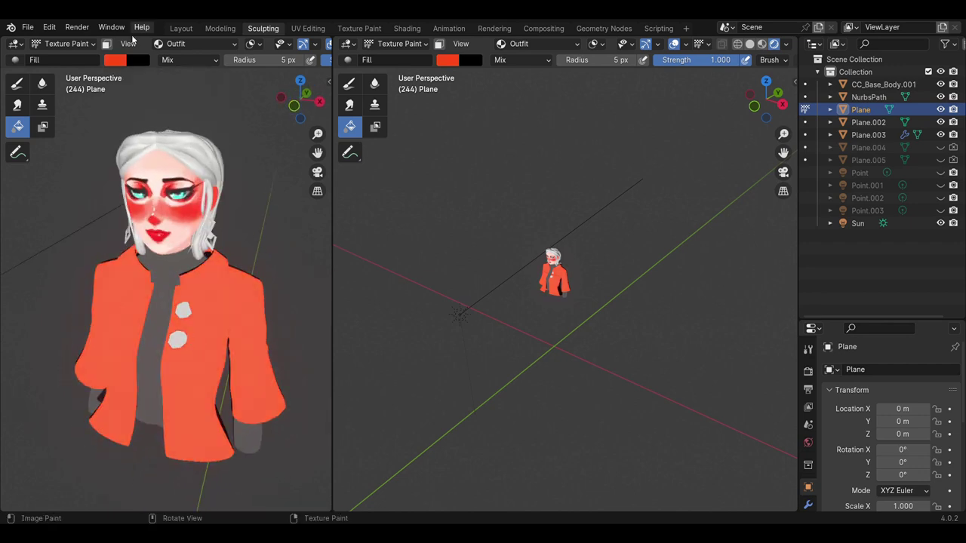
click(115, 60)
click(115, 60)
click(155, 168)
click(114, 60)
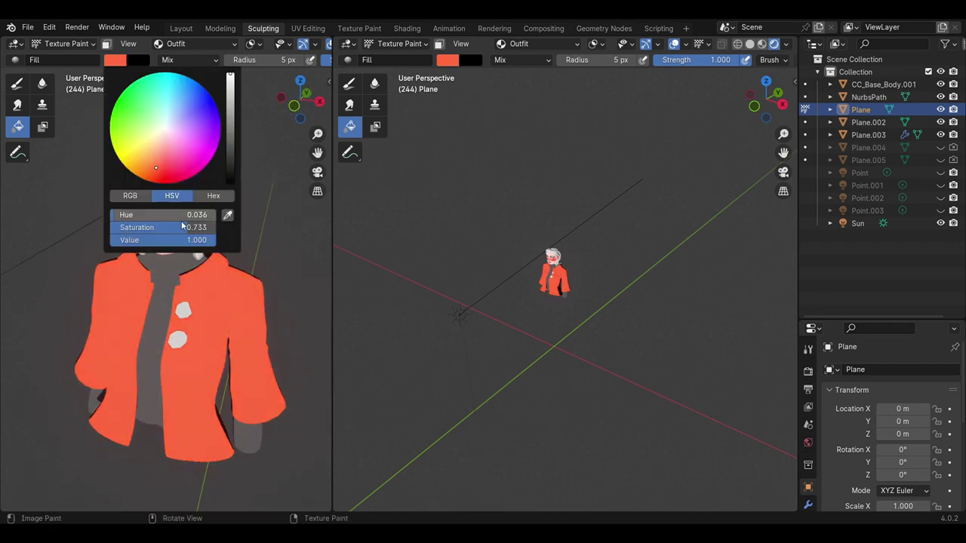
click(207, 302)
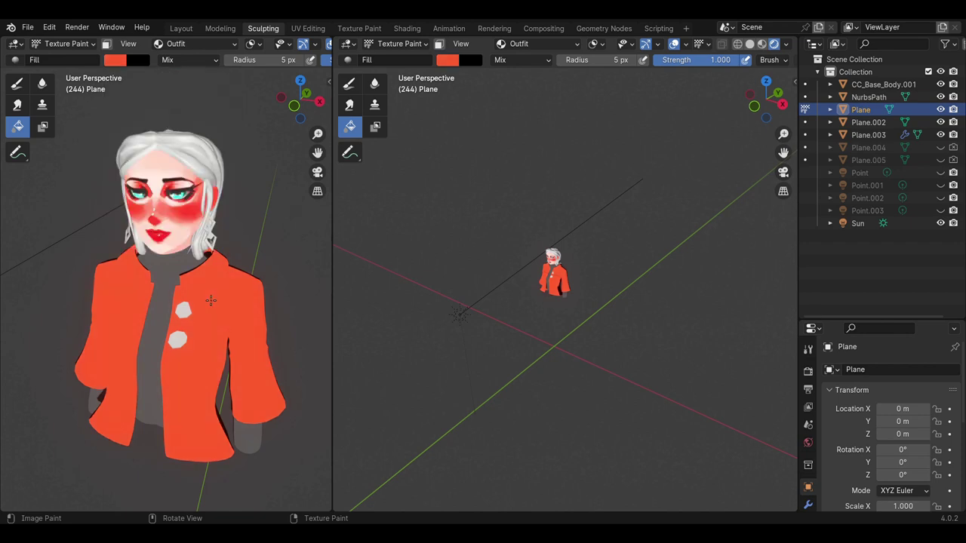
In Object Mode, rotate the sun lamp around Z to a new angle
click(399, 43)
click(402, 58)
click(458, 312)
key(r)
key(z)
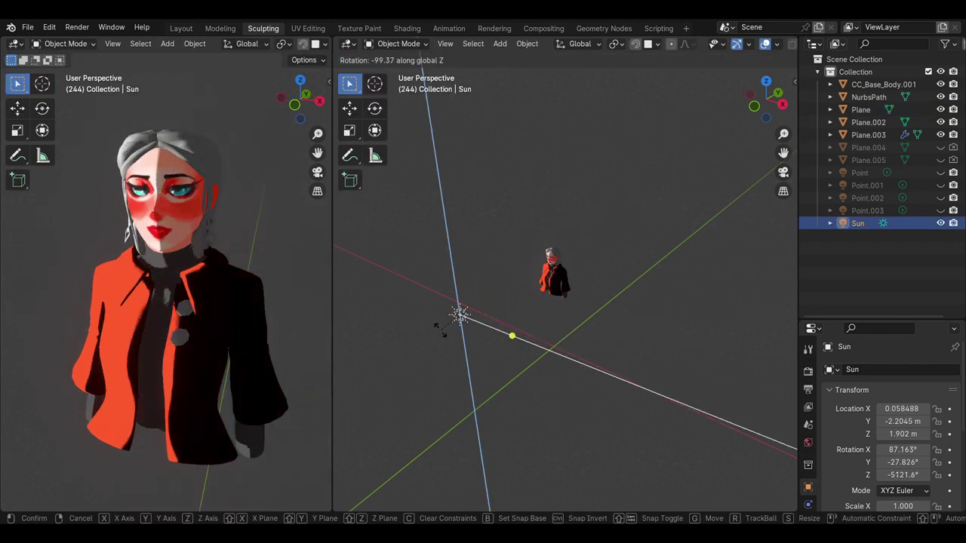
click(464, 312)
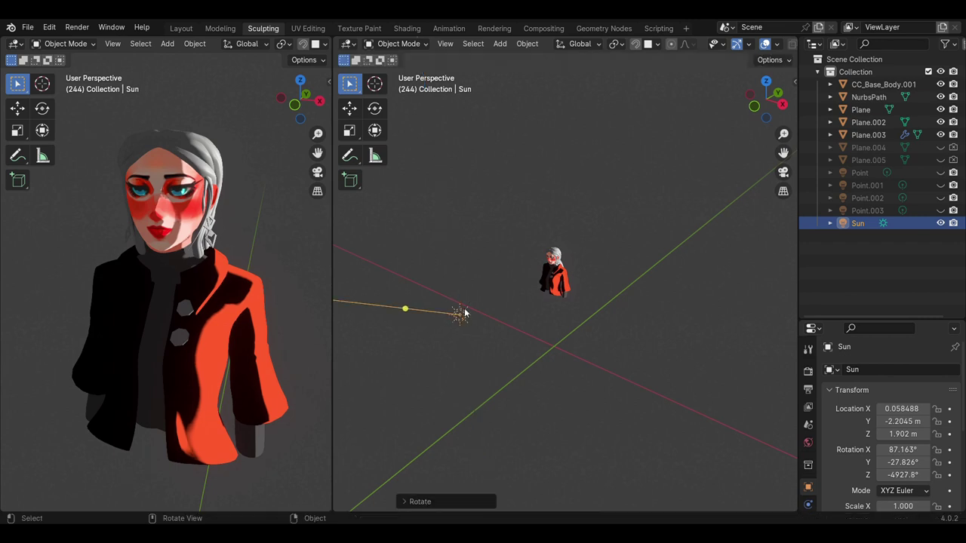
Fill the jacket's Outfit S shadow image with dark red
click(181, 211)
click(65, 43)
click(72, 114)
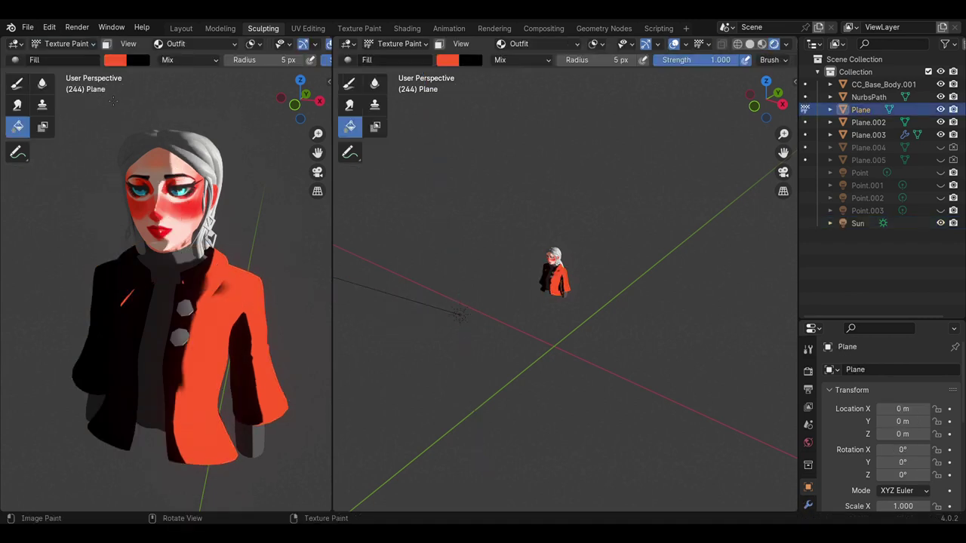
click(181, 43)
click(168, 97)
click(114, 63)
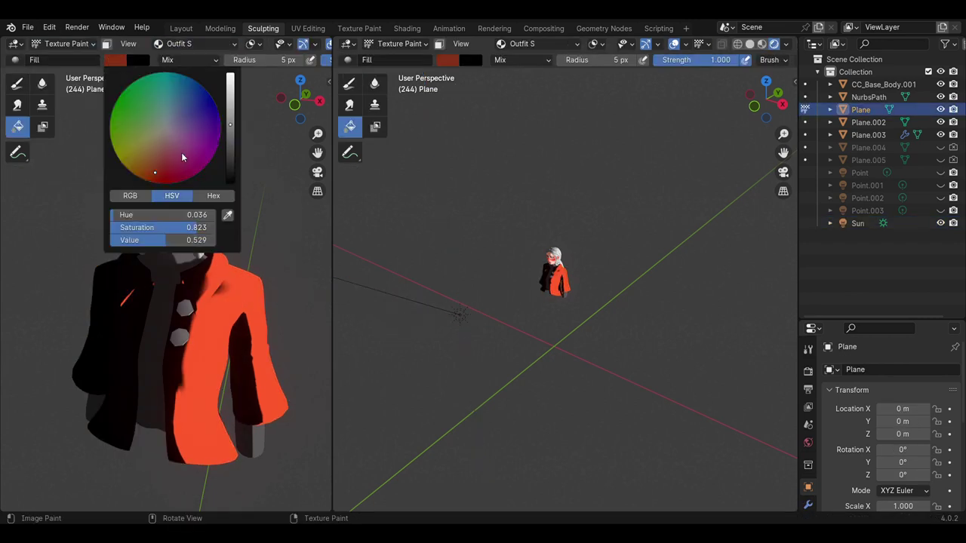
click(182, 152)
click(114, 59)
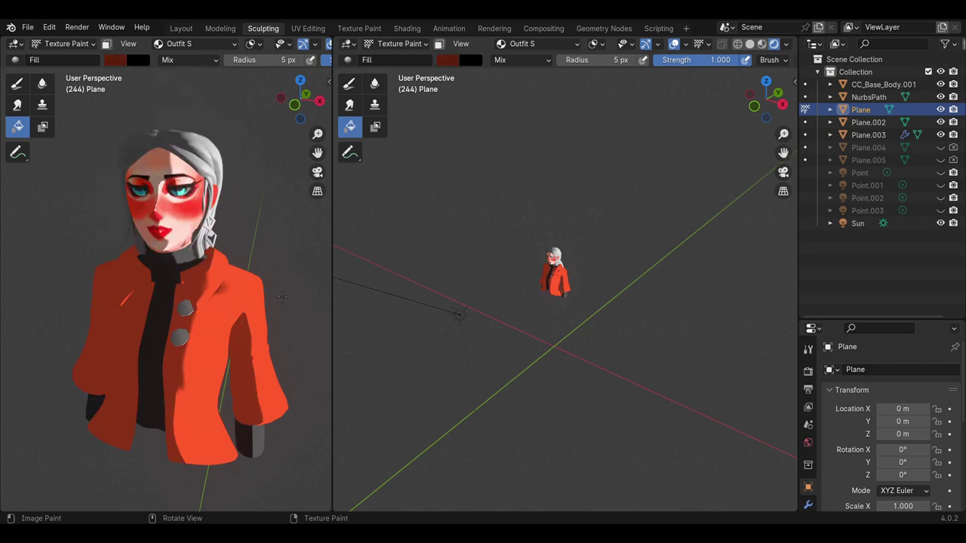
Select the sun lamp again and start rotating it around Z
click(392, 43)
click(388, 57)
click(458, 314)
key(r)
key(z)
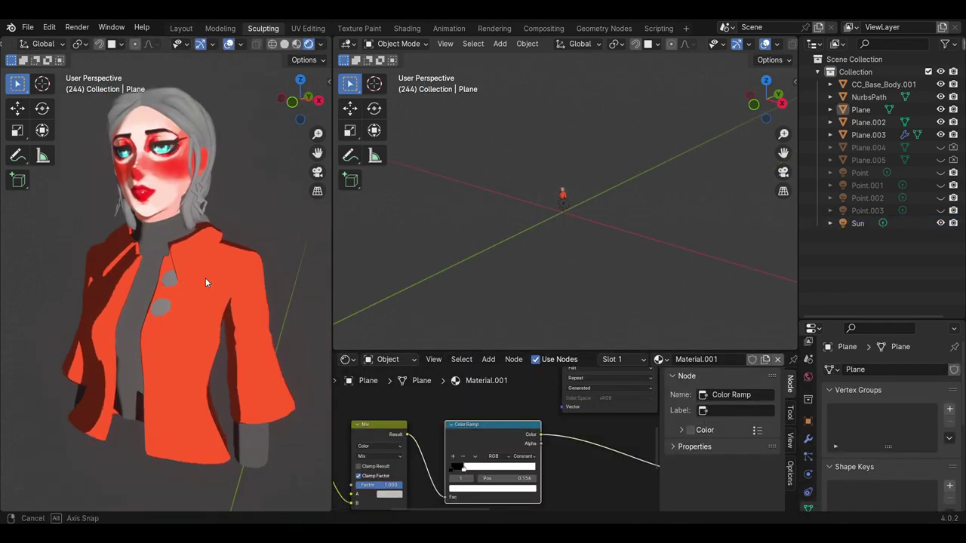
Select the jacket and turn on the Wireframe overlay
click(216, 286)
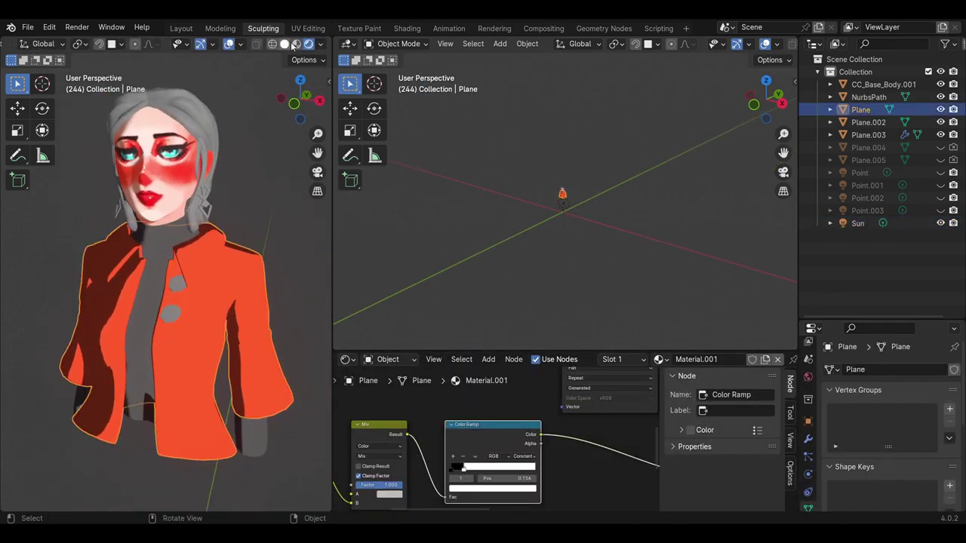
click(239, 44)
click(167, 255)
scroll(253, 302, up, 3)
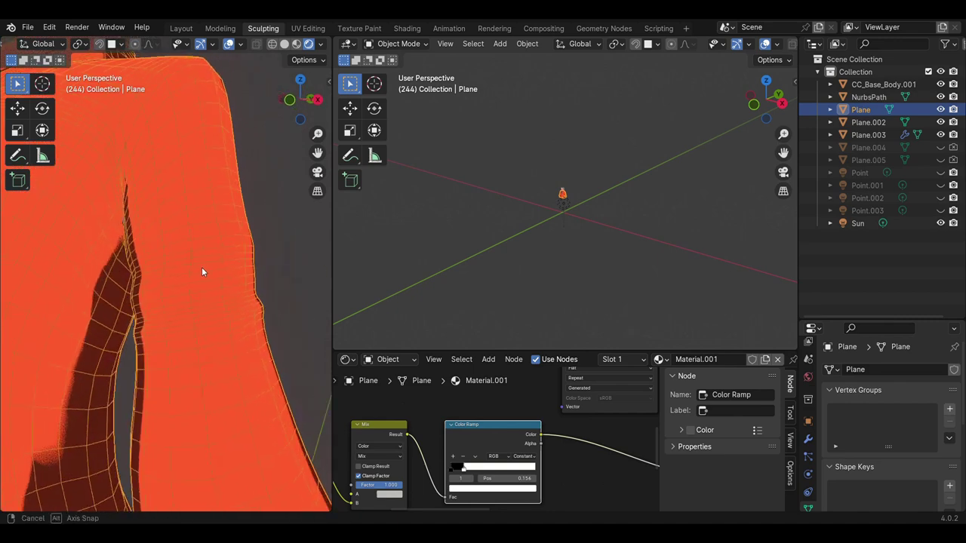
scroll(201, 268, up, 2)
scroll(151, 44, up, 3)
Switch to Texture Paint with the Outfit image as the paint slot
click(64, 44)
click(68, 126)
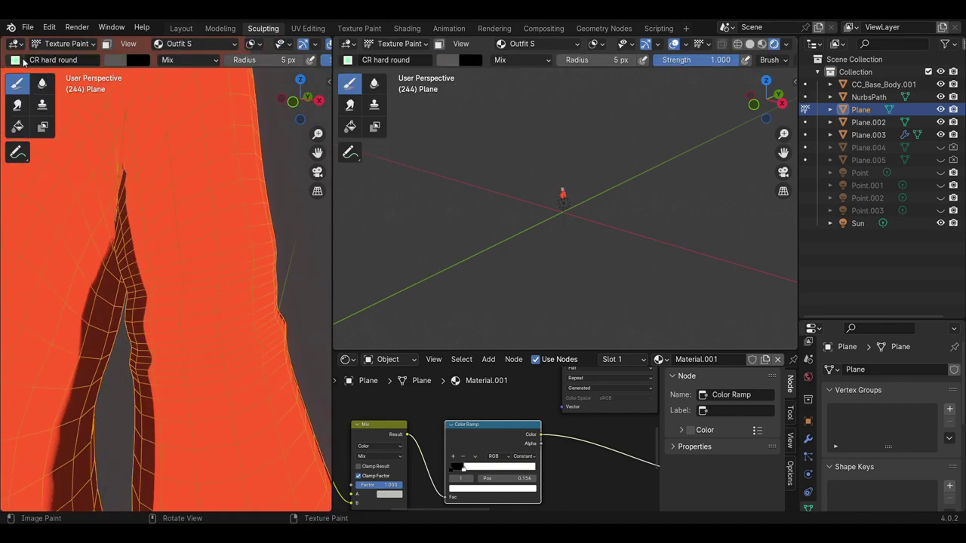
click(116, 60)
click(195, 44)
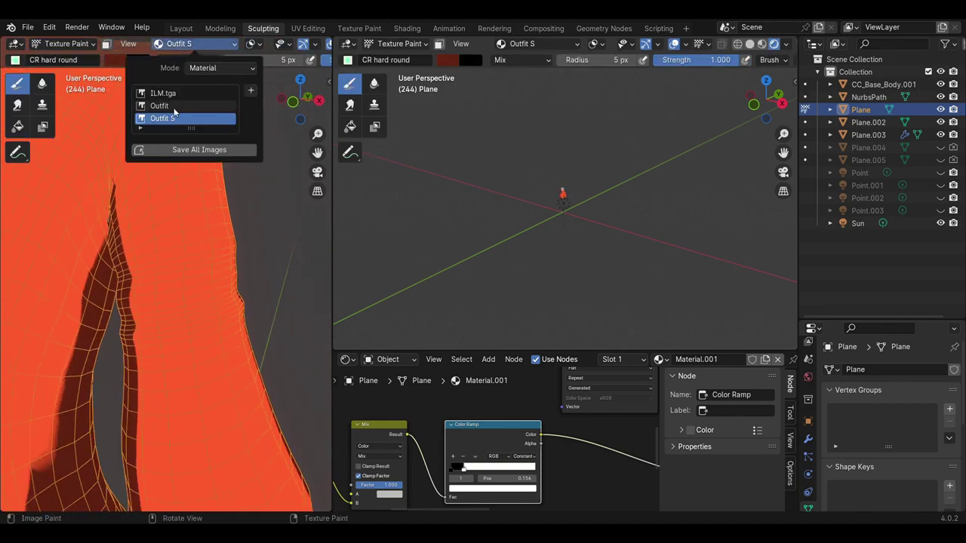
click(163, 104)
Paint two dark bands around the sleeve, undoing a stray diagonal stroke
middle_drag(143, 252, 149, 241)
drag(105, 242, 230, 215)
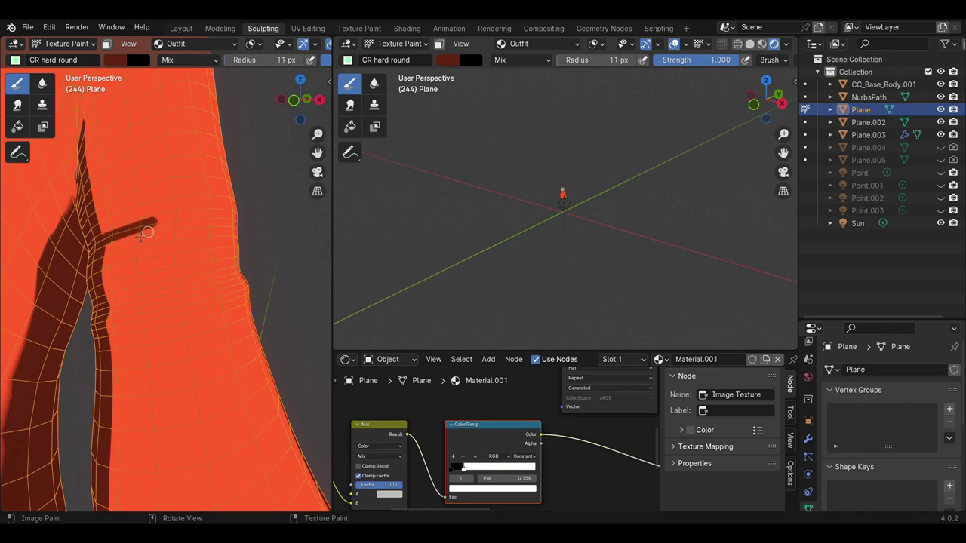
mouse_move(194, 222)
middle_down()
mouse_move(84, 258)
mouse_move(144, 294)
middle_up()
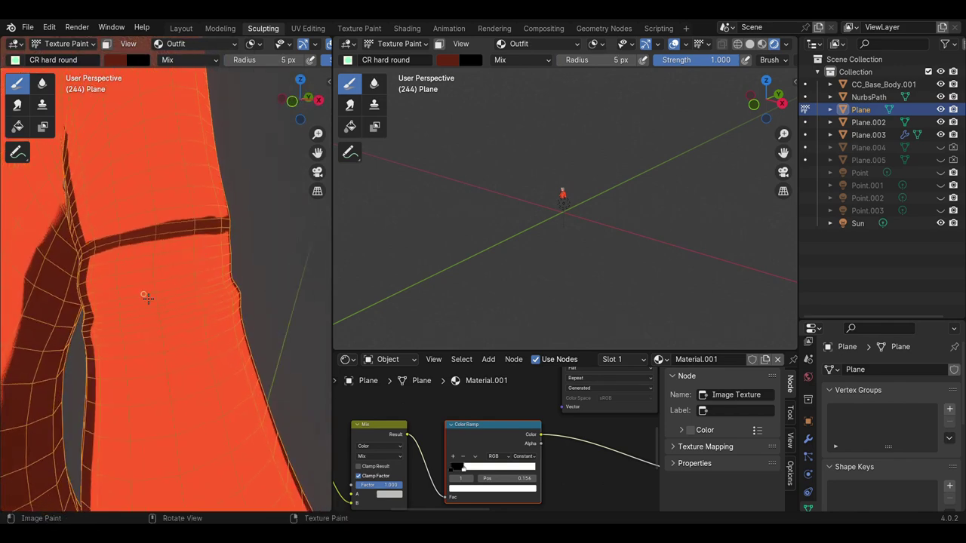
mouse_move(95, 309)
mouse_down()
mouse_move(230, 281)
mouse_move(159, 301)
mouse_up()
key(ctrl+z)
key(ctrl+z)
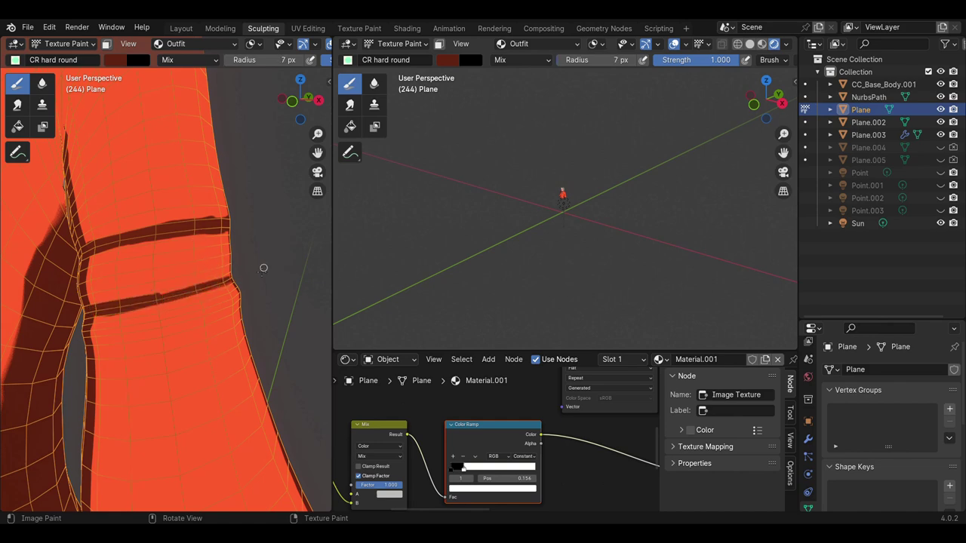
mouse_move(230, 278)
mouse_down()
mouse_move(113, 296)
mouse_move(228, 276)
mouse_up()
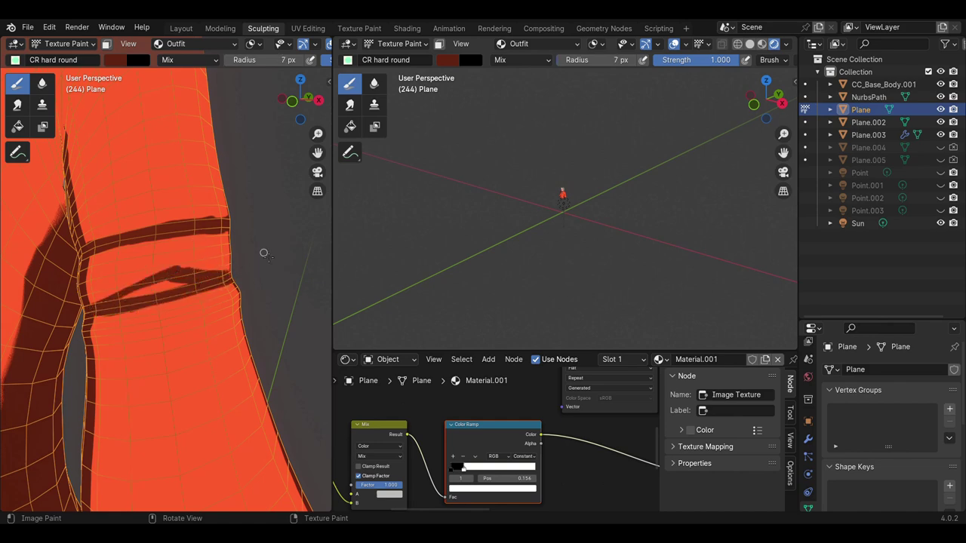
mouse_move(263, 250)
middle_down()
mouse_move(210, 294)
mouse_move(208, 240)
middle_up()
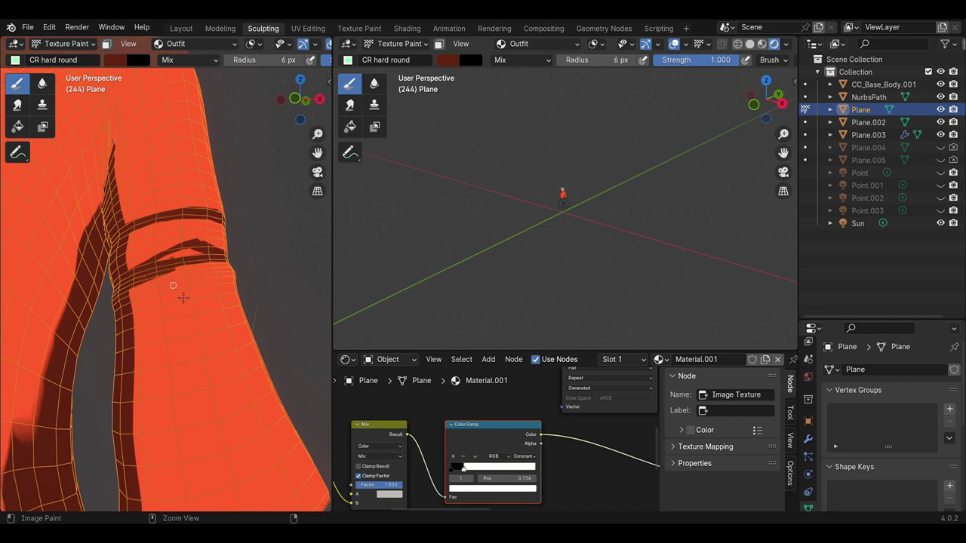
drag(146, 276, 235, 267)
drag(126, 307, 224, 282)
key(bracketleft)
key(bracketleft)
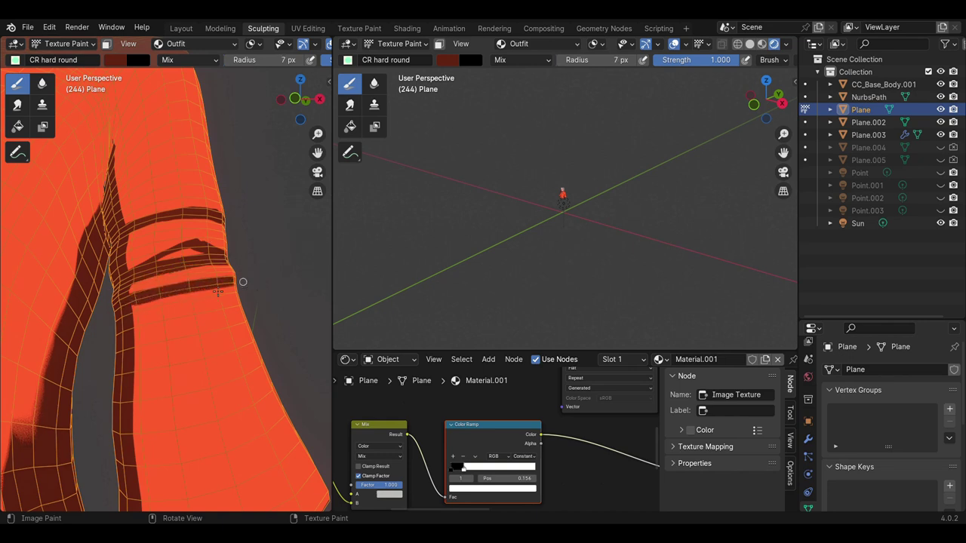
Turn on scene world lighting in the viewport shading
middle_drag(185, 266, 102, 303)
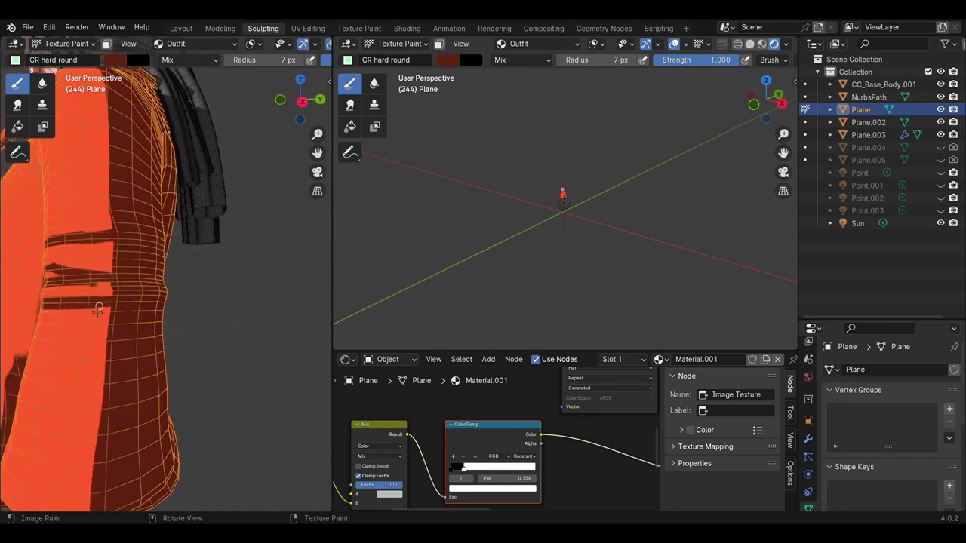
scroll(249, 43, down, 3)
click(321, 43)
click(253, 120)
mouse_move(249, 137)
middle_down()
mouse_move(169, 246)
mouse_move(222, 272)
middle_up()
Paint three dark stripes across the sleeve, thickening the top one into a band
drag(140, 250, 256, 272)
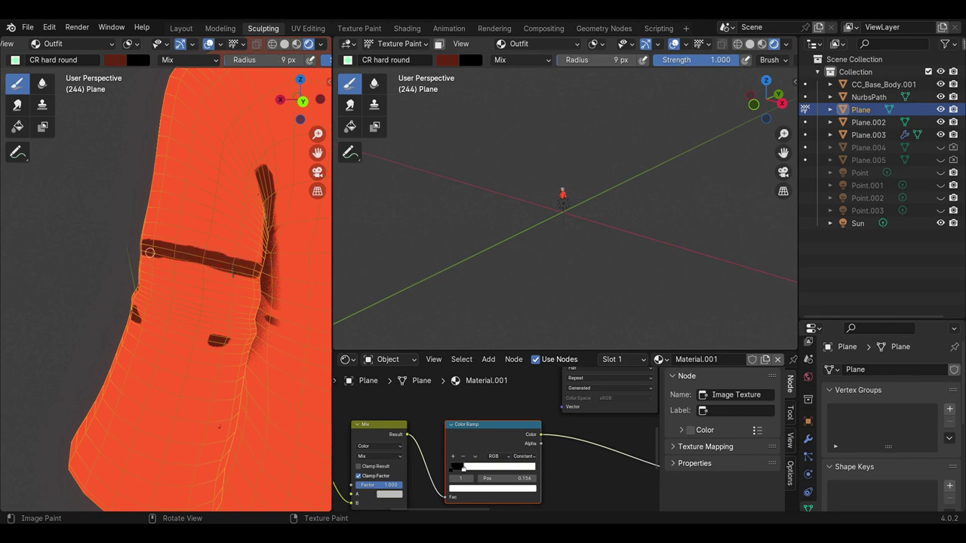
drag(147, 249, 249, 262)
drag(131, 317, 249, 343)
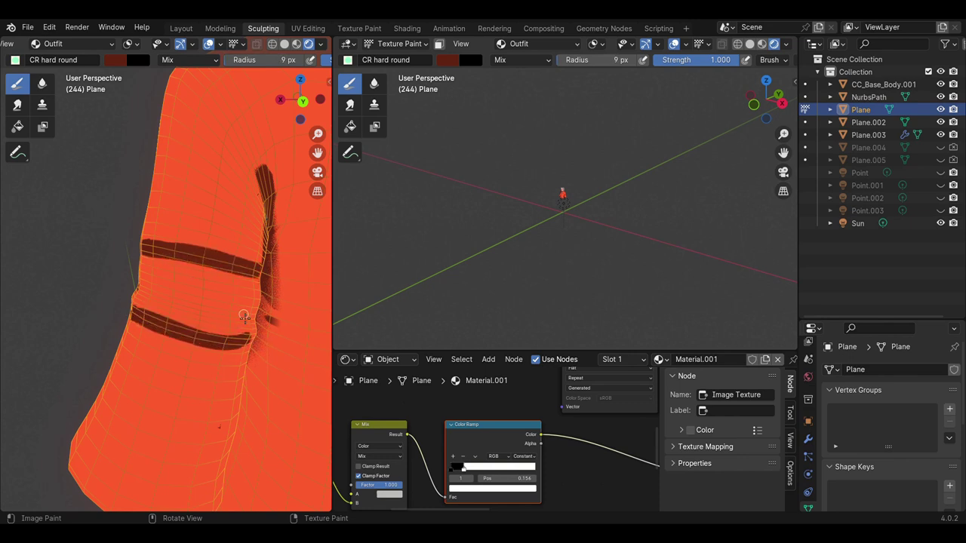
mouse_move(139, 291)
mouse_down()
mouse_move(182, 310)
mouse_move(268, 313)
mouse_up()
middle_drag(226, 310, 157, 292)
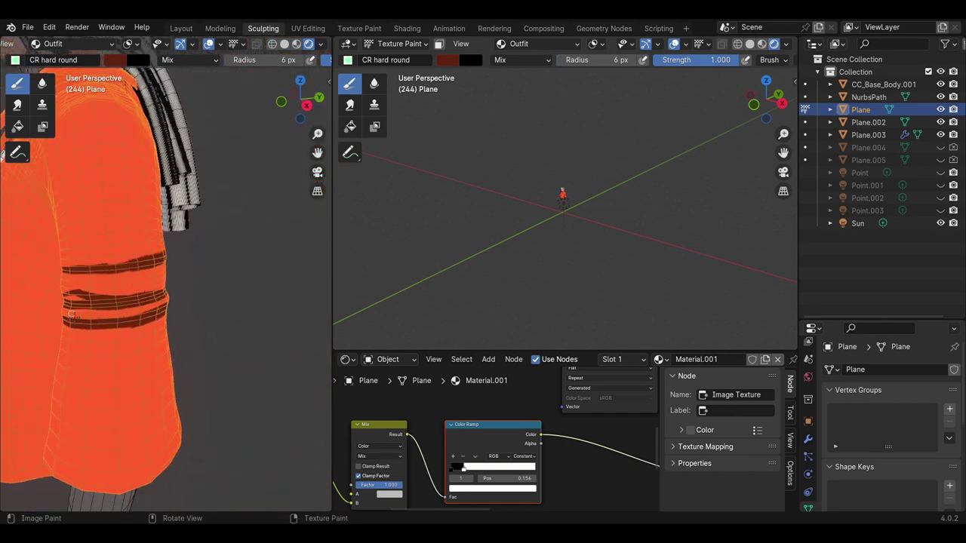
drag(78, 273, 164, 251)
middle_drag(117, 255, 112, 258)
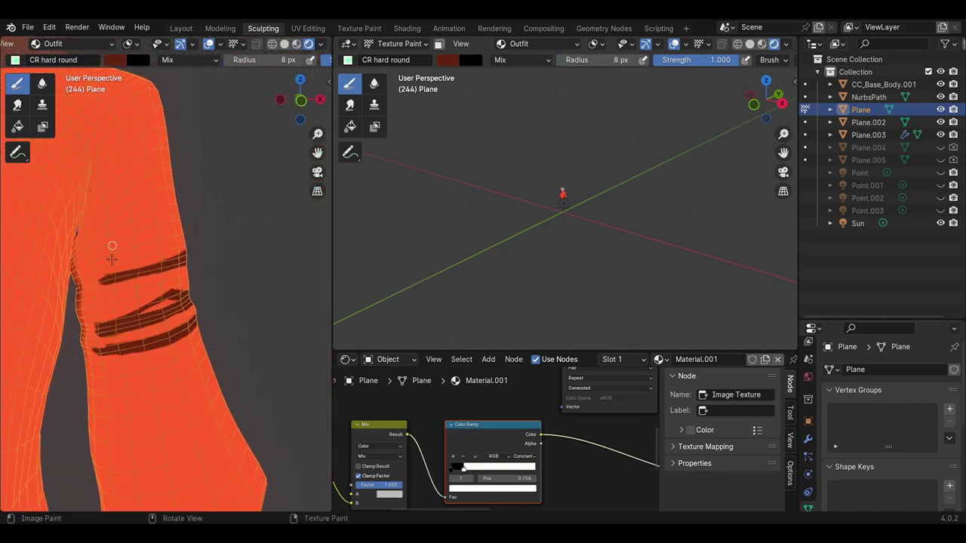
mouse_move(85, 283)
mouse_down()
mouse_move(184, 256)
mouse_move(120, 287)
mouse_up()
mouse_move(75, 321)
mouse_down()
mouse_move(105, 343)
mouse_move(143, 349)
mouse_up()
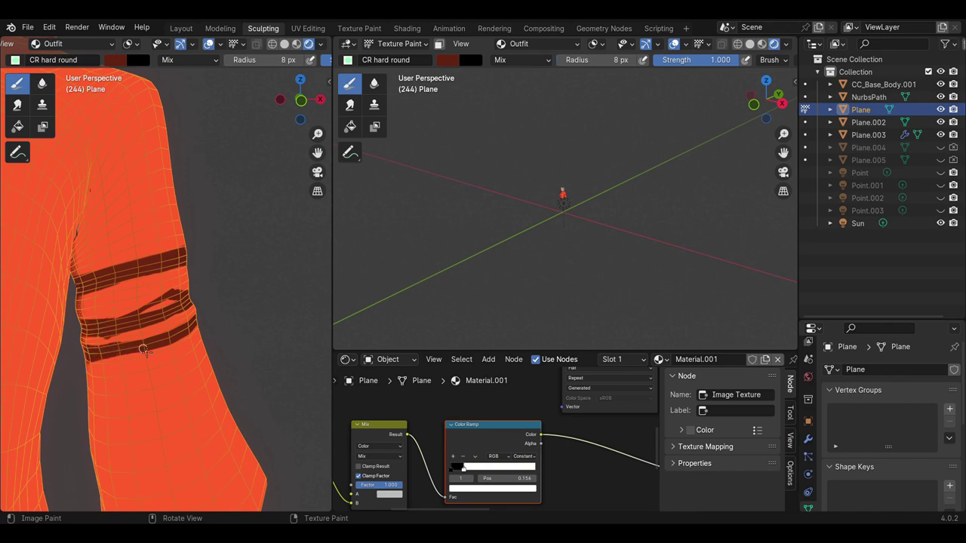
scroll(144, 349, down, 5)
scroll(113, 226, up, 2)
click(71, 43)
Turn on scene world lighting, return to Object Mode, and hide the wireframe
click(320, 43)
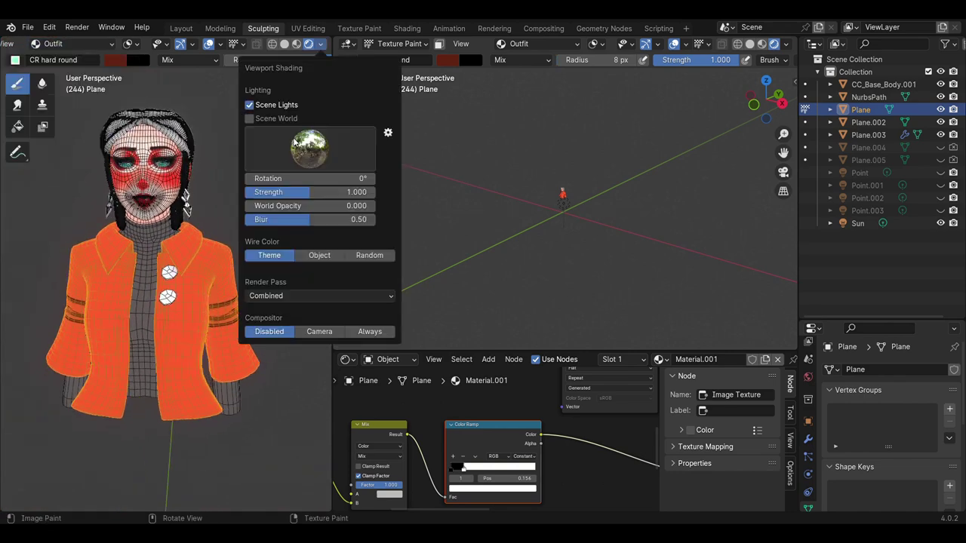
click(250, 119)
click(64, 43)
click(57, 54)
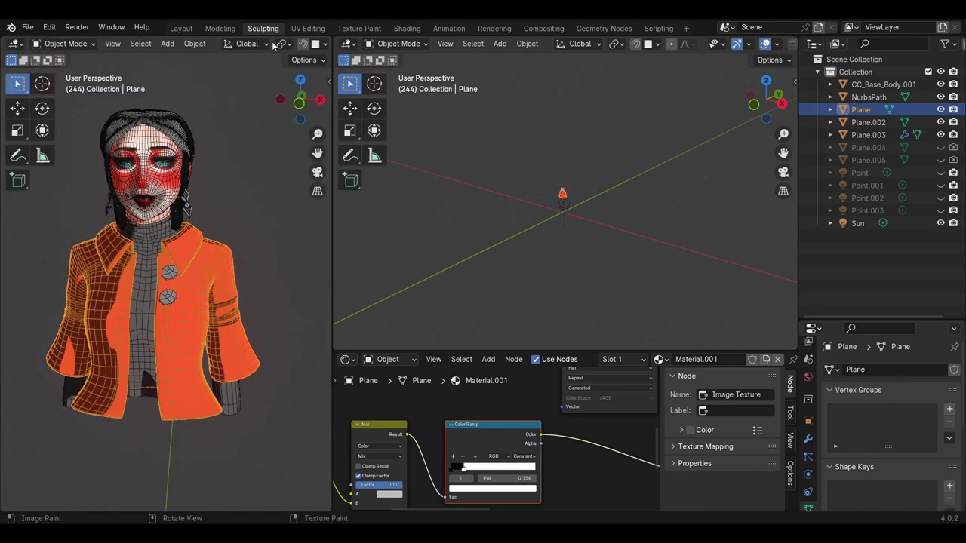
scroll(272, 45, down, 5)
click(292, 43)
mouse_move(55, 216)
ctrl+middle_down()
mouse_move(209, 270)
mouse_move(207, 244)
mouse_move(148, 255)
mouse_move(193, 261)
mouse_move(189, 249)
ctrl+middle_up()
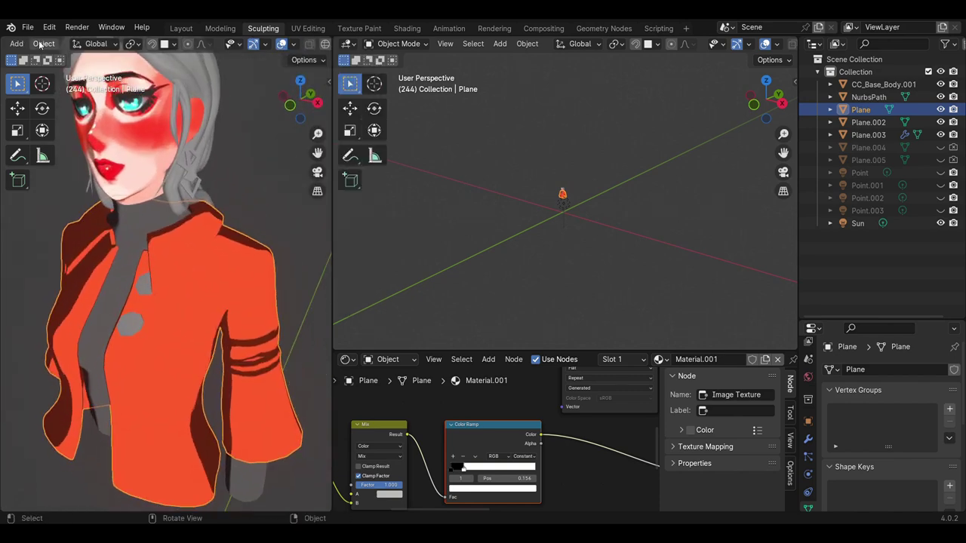
scroll(41, 46, up, 5)
Back in Texture Paint, add a short dark stroke to the jacket's leaf motif
click(41, 43)
click(60, 126)
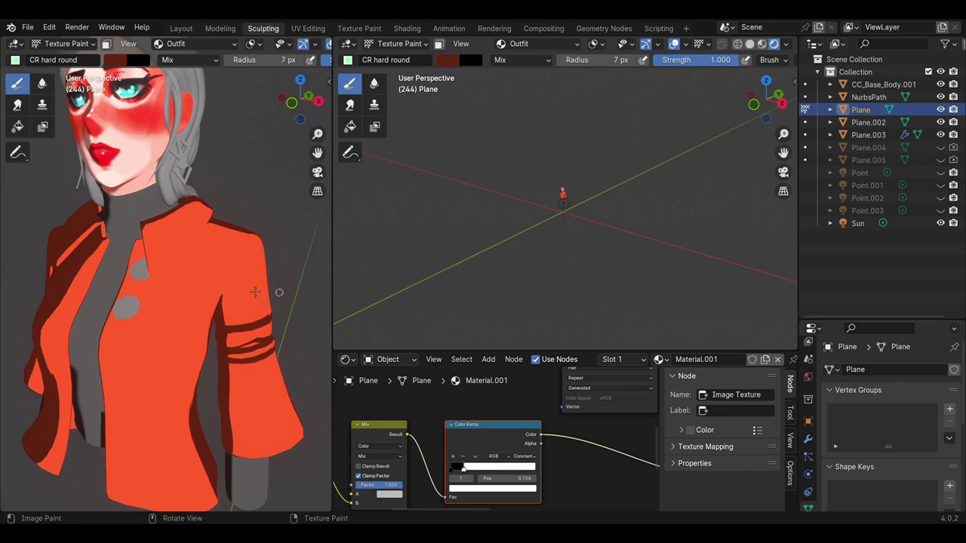
mouse_move(272, 236)
middle_down()
mouse_move(246, 348)
mouse_move(226, 317)
middle_up()
scroll(226, 317, up, 2)
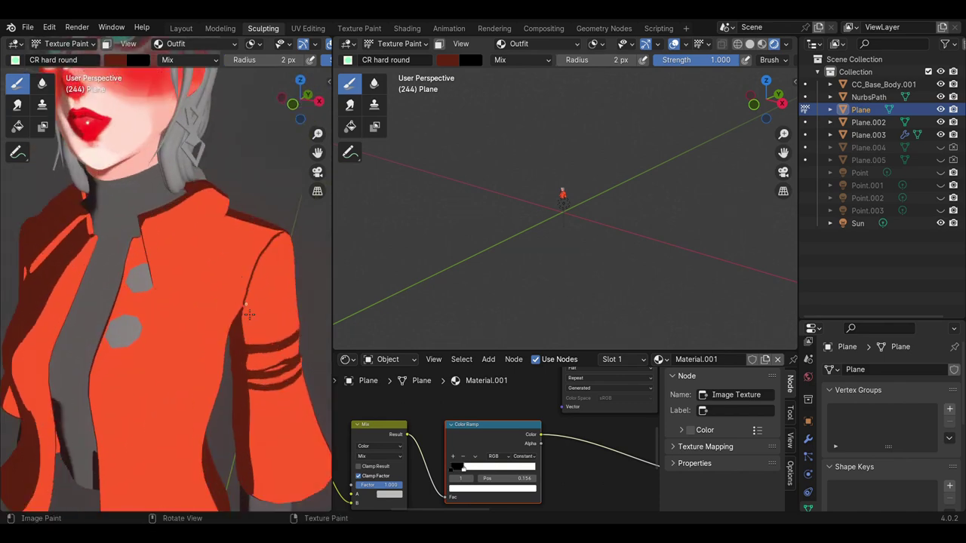
key(bracketleft)
drag(243, 310, 226, 302)
scroll(226, 303, down, 2)
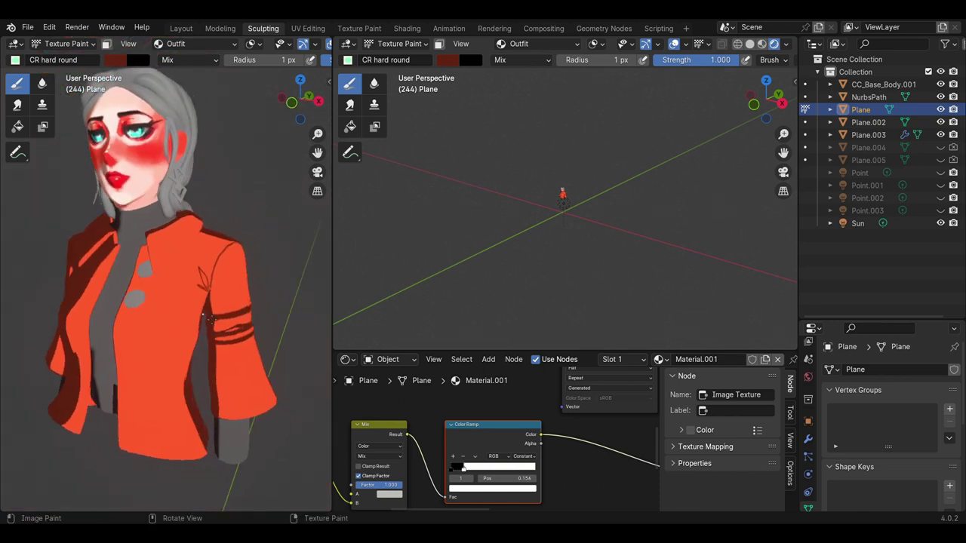
scroll(246, 343, up, 2)
key(bracketright)
key(bracketright)
key(bracketright)
key(bracketright)
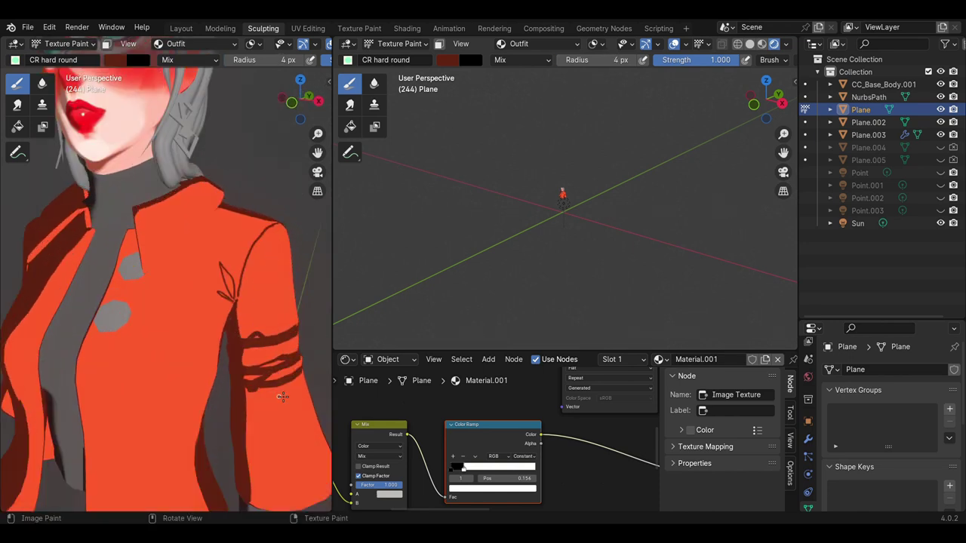
Paint a dark stroke along the sleeve seam with a 3 px brush
scroll(257, 384, down, 3)
mouse_move(257, 384)
middle_down()
mouse_move(217, 355)
mouse_move(176, 354)
middle_up()
key(bracketleft)
key(bracketleft)
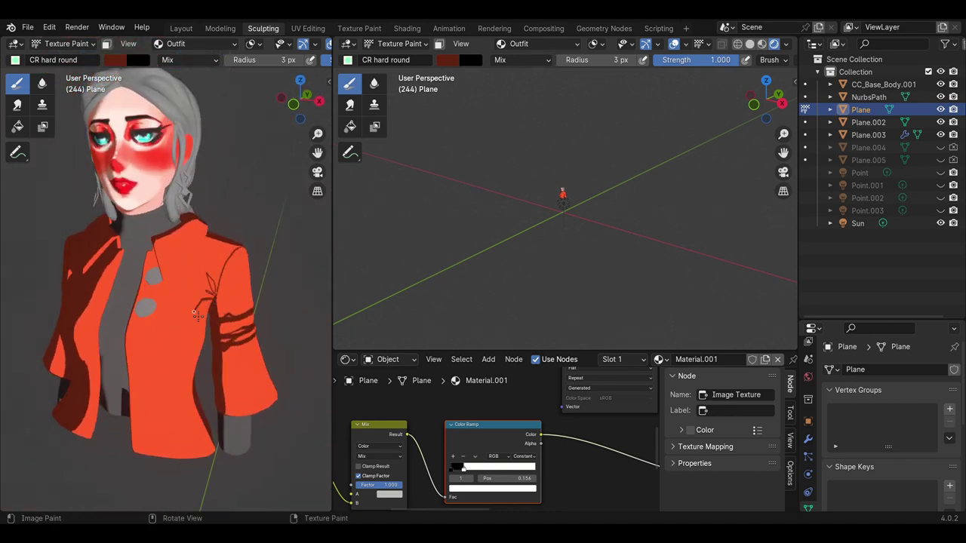
scroll(220, 267, up, 3)
middle_drag(220, 266, 173, 295)
key(bracketright)
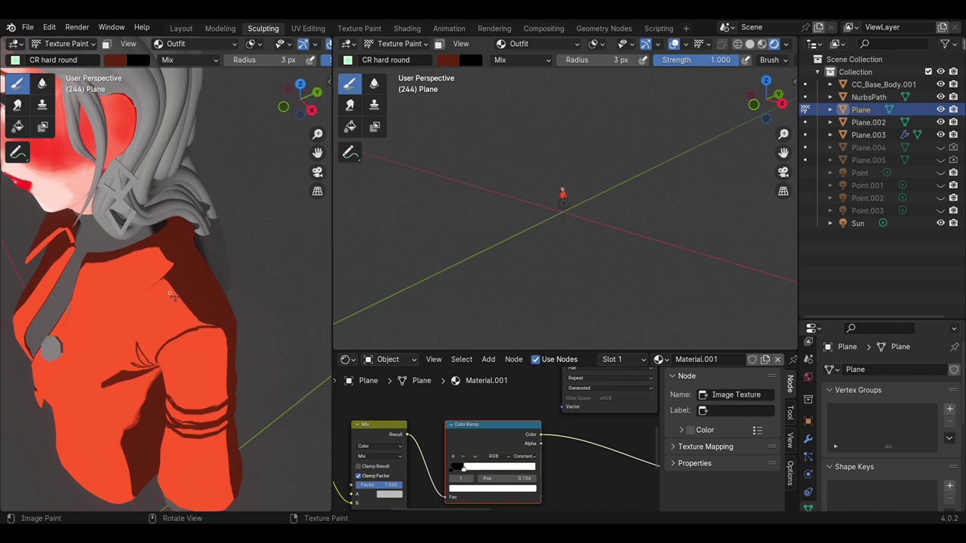
drag(156, 364, 181, 334)
scroll(201, 402, down, 5)
middle_drag(202, 402, 163, 299)
Select CC_Base_Body.001 and texture paint Body 4.png with face-selection masking
click(66, 43)
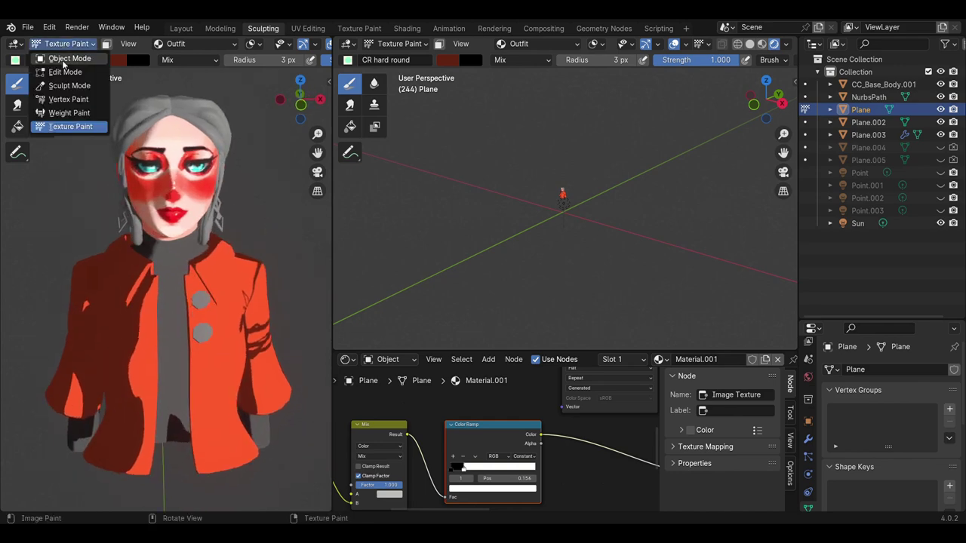
click(53, 58)
click(163, 299)
click(66, 43)
click(56, 68)
click(66, 43)
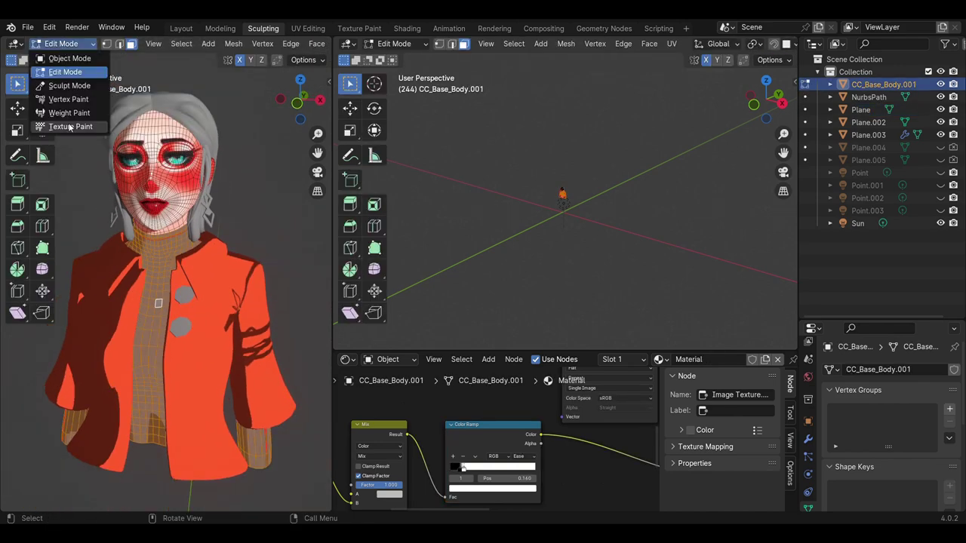
click(61, 125)
click(107, 43)
click(219, 43)
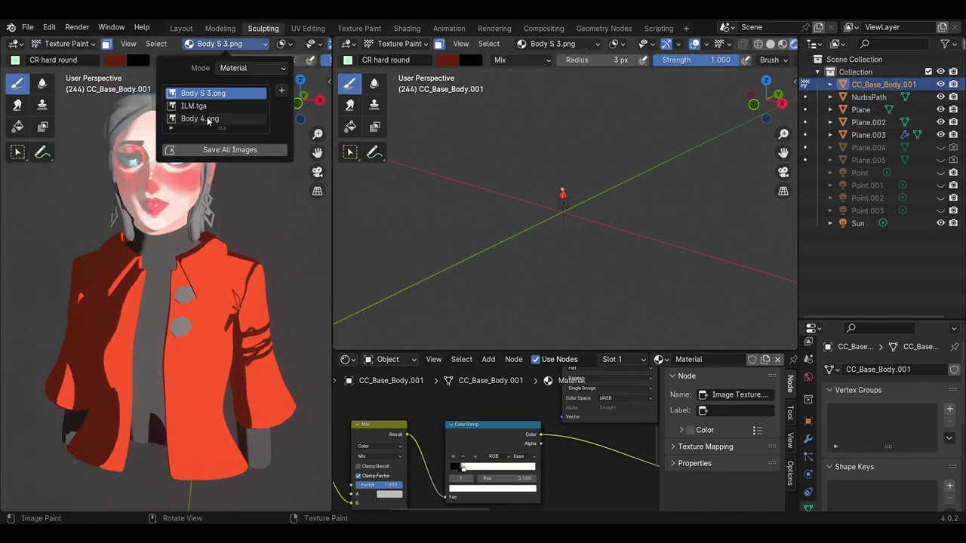
click(207, 119)
Fill the inner shirt black with the Fill tool, then return to the hard round brush
click(18, 126)
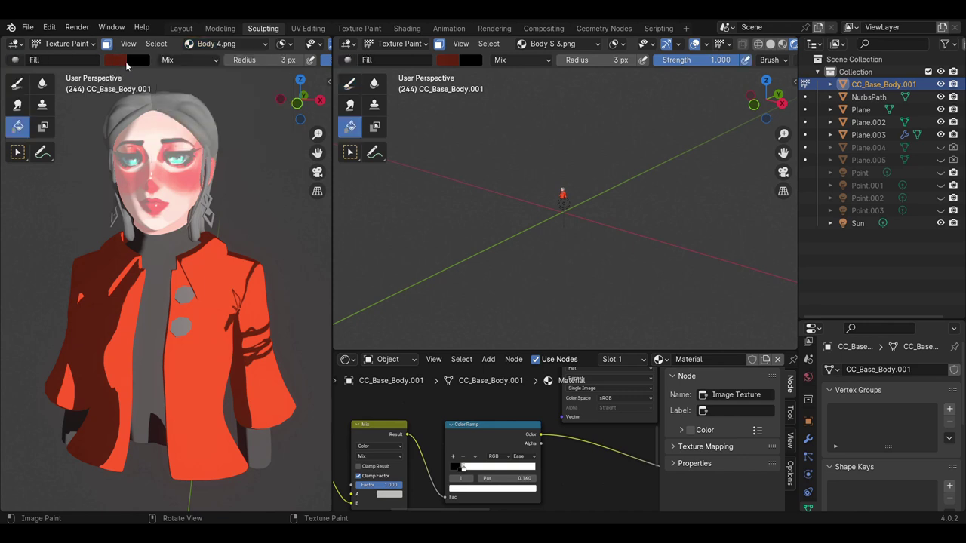
click(114, 60)
drag(202, 130, 202, 181)
click(159, 305)
middle_drag(159, 306, 181, 302)
click(106, 43)
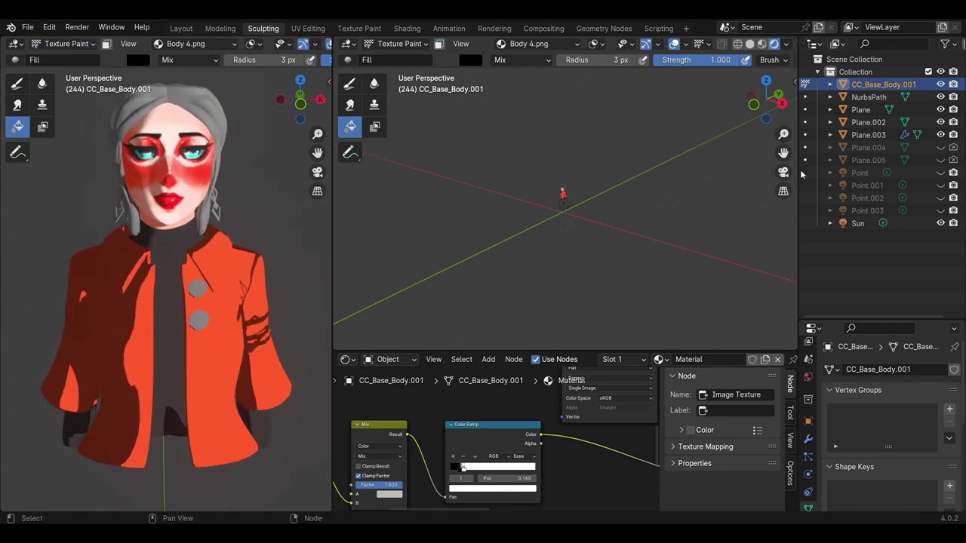
middle_drag(181, 317, 202, 330)
scroll(202, 331, up, 2)
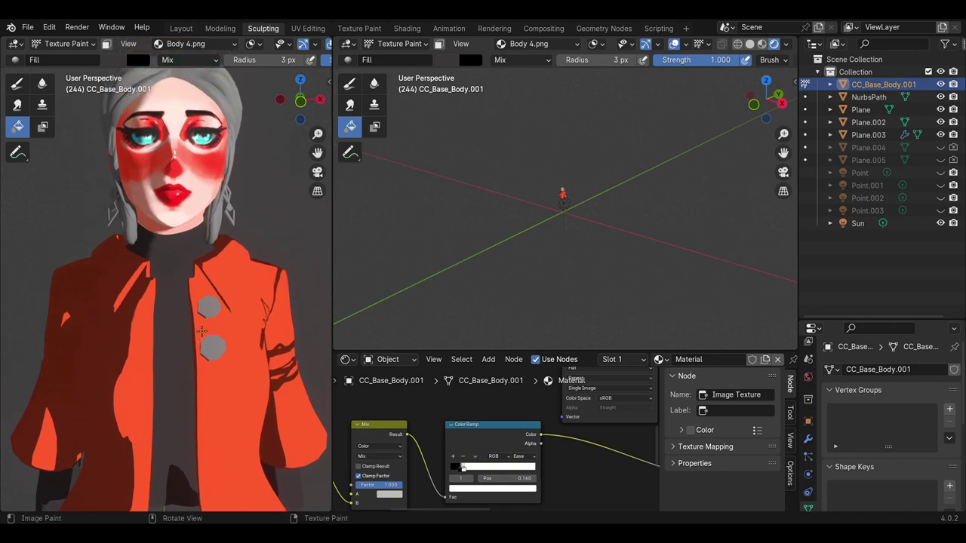
click(115, 63)
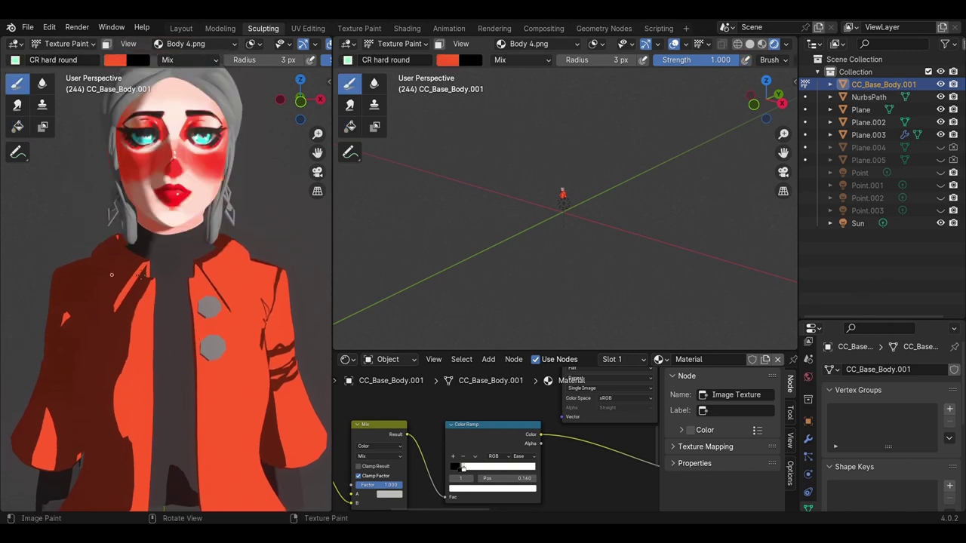
Paint a white insect body and thin 4 px legs on the chest, then switch to Plane
click(115, 59)
click(169, 125)
mouse_move(158, 323)
mouse_down()
mouse_move(186, 323)
mouse_move(185, 302)
mouse_move(177, 339)
mouse_up()
key(bracketleft)
key(bracketleft)
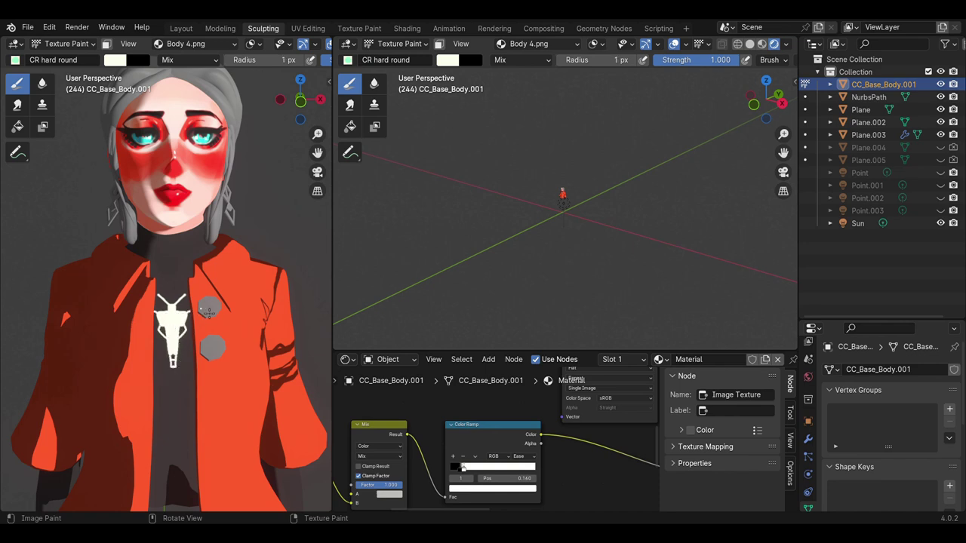
drag(189, 338, 190, 359)
scroll(203, 362, down, 2)
scroll(203, 362, up, 3)
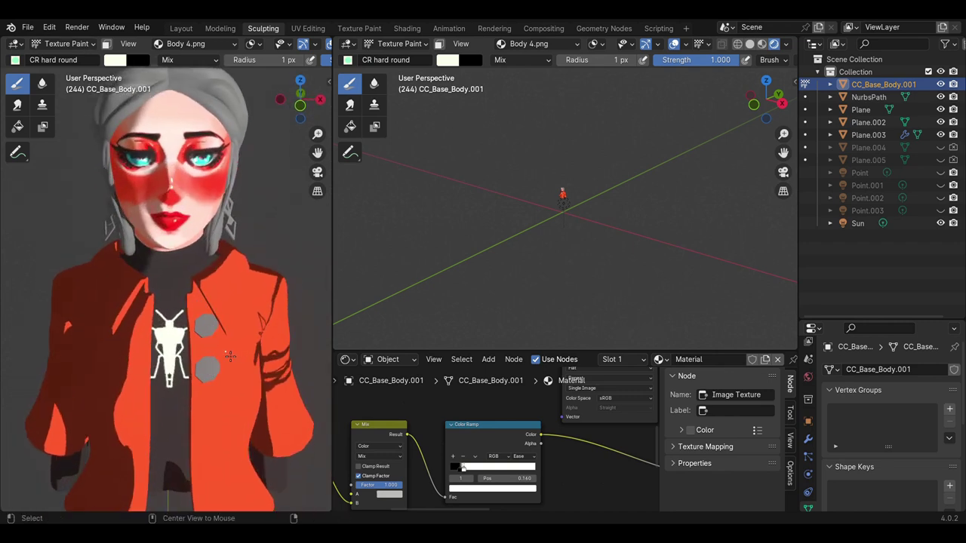
key(alt+q)
middle_drag(234, 311, 209, 289)
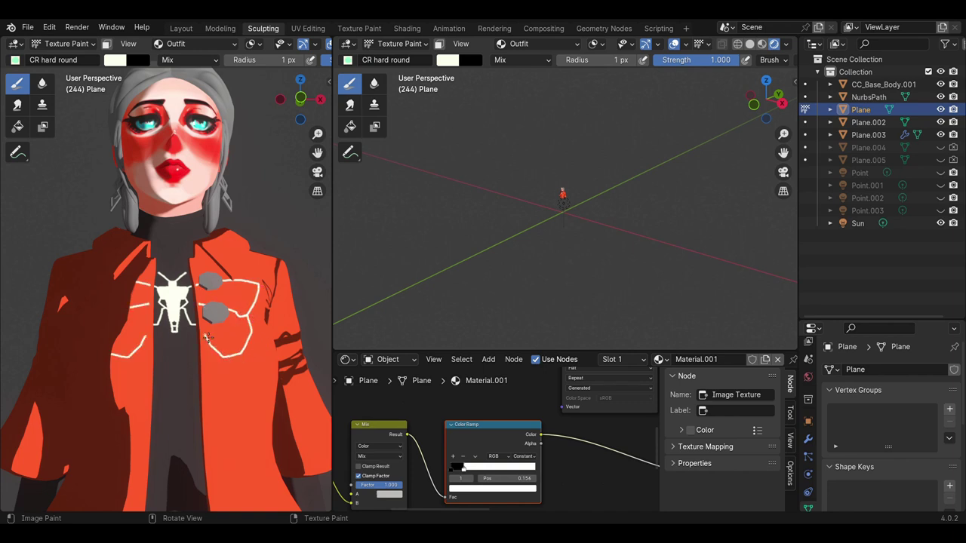
Paint white spots and outline the right moth wing on the jacket front
middle_drag(225, 326, 181, 374)
scroll(181, 374, up, 2)
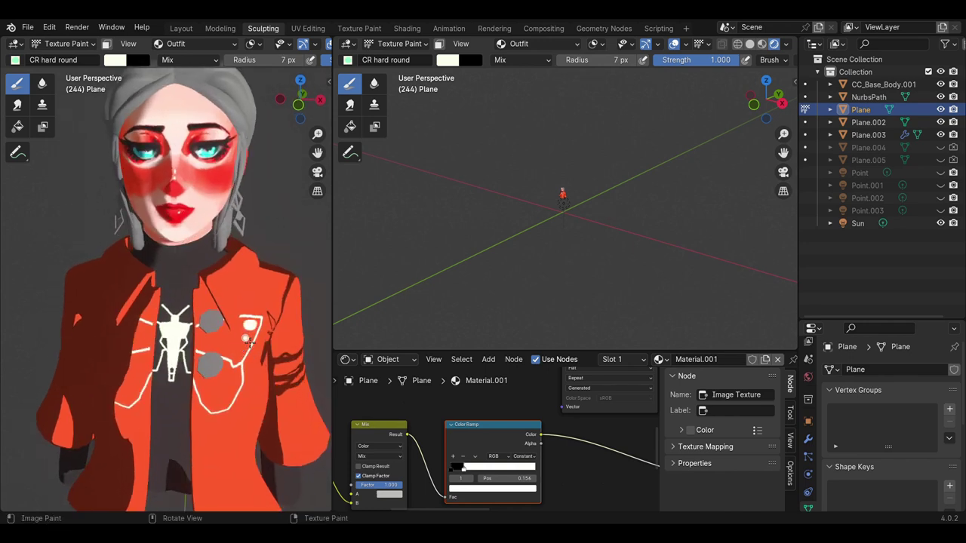
click(234, 374)
click(225, 402)
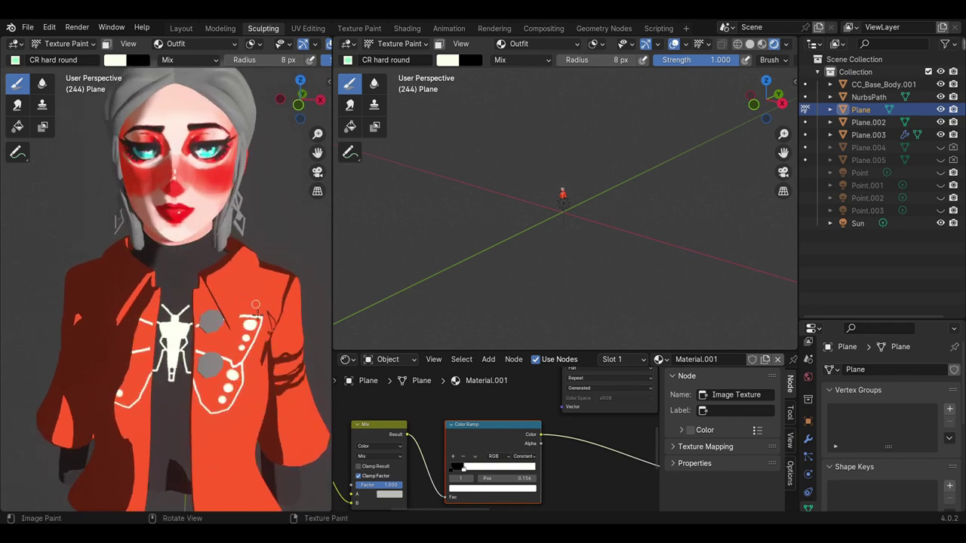
click(227, 410)
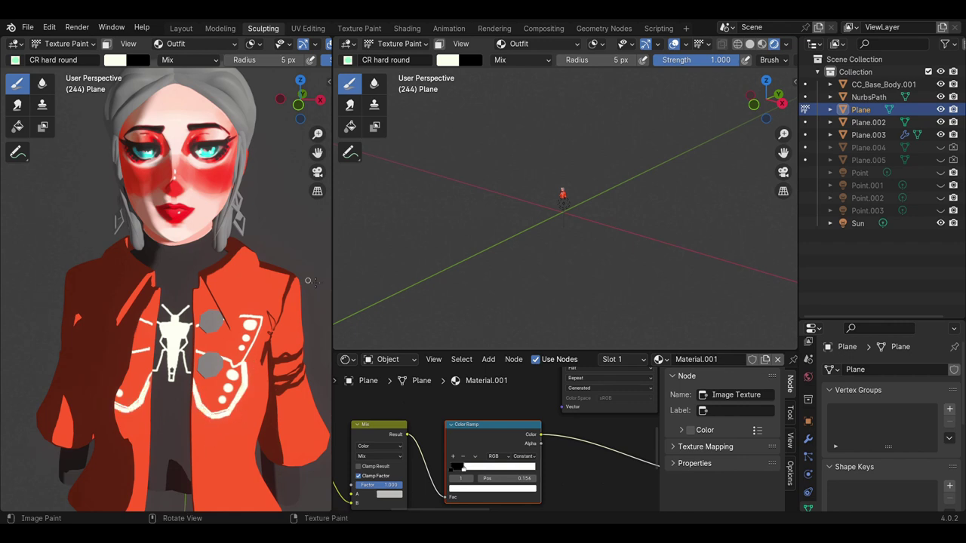
mouse_move(231, 323)
mouse_down()
mouse_move(235, 348)
mouse_move(208, 394)
mouse_move(212, 411)
mouse_up()
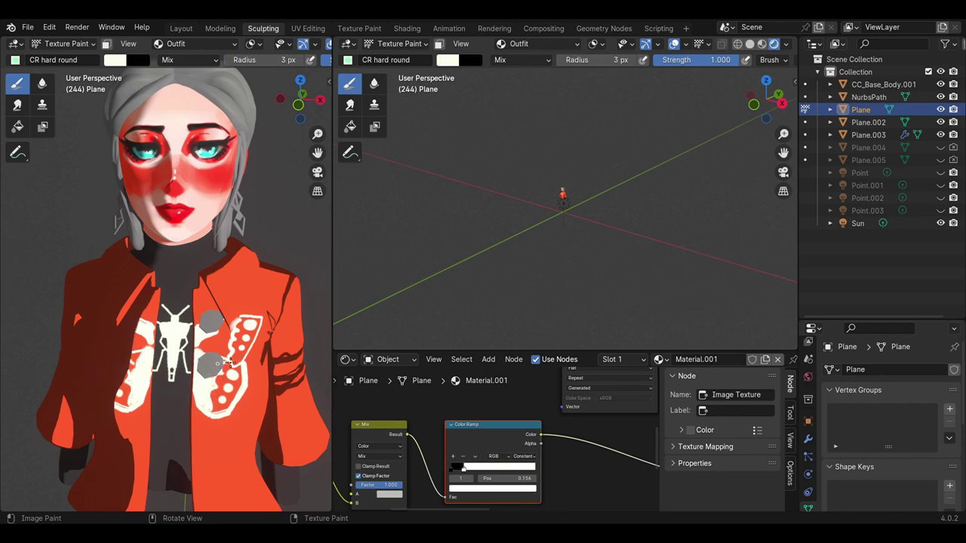
mouse_move(218, 363)
mouse_down()
mouse_move(240, 324)
mouse_move(216, 353)
mouse_move(230, 349)
mouse_up()
Fill white gaps beside the grey hexagon buttons and eyedrop the jacket's orange at 5 px
scroll(226, 349, up, 3)
scroll(218, 332, up, 2)
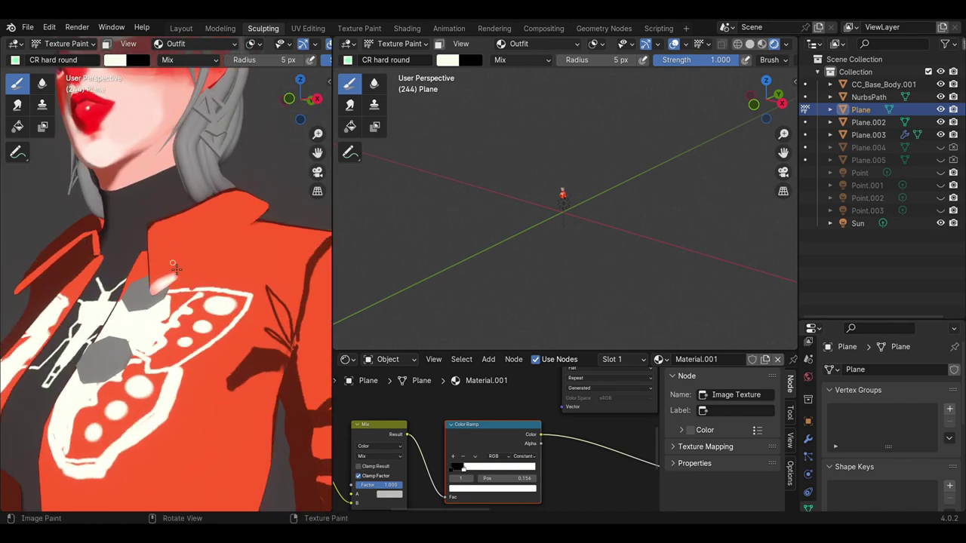
drag(172, 317, 198, 295)
drag(148, 355, 122, 367)
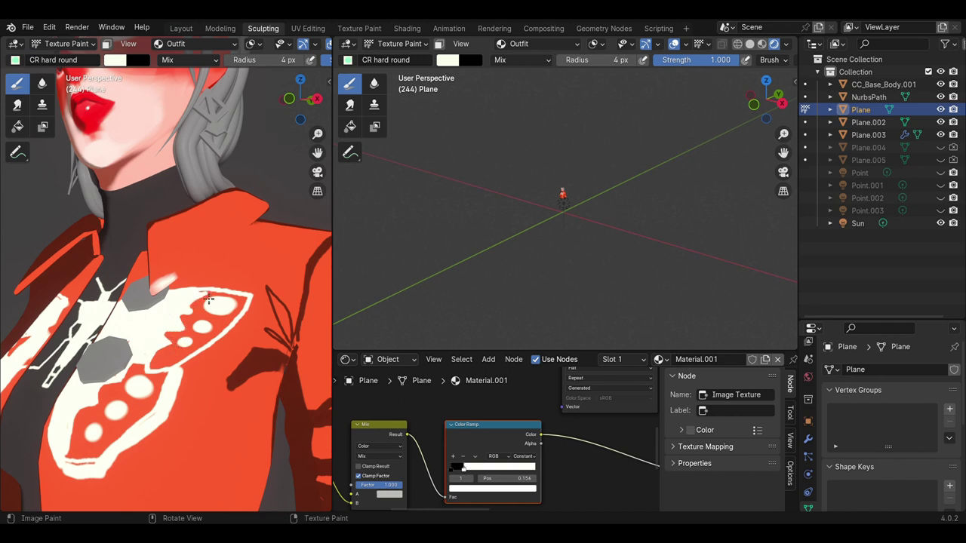
key(bracketleft)
click(114, 60)
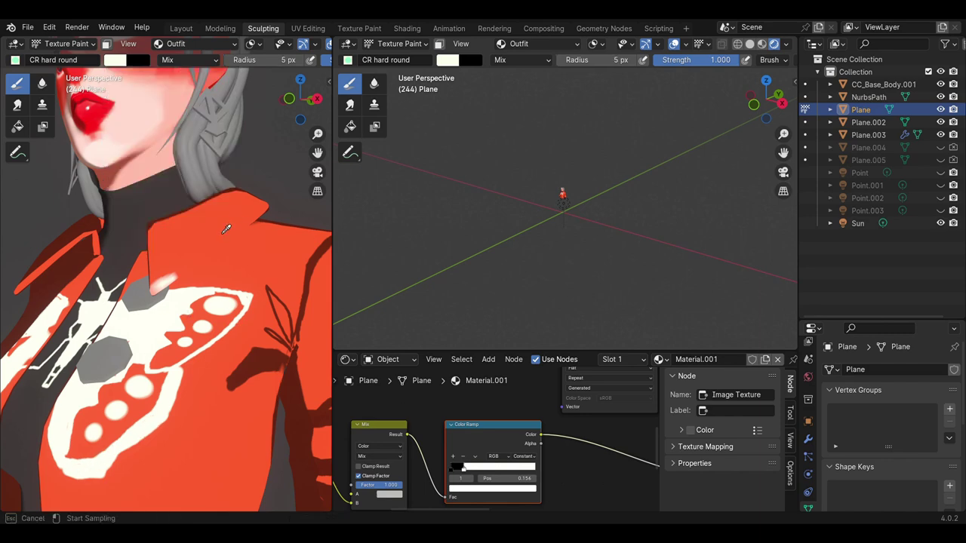
click(230, 273)
middle_drag(191, 255, 195, 359)
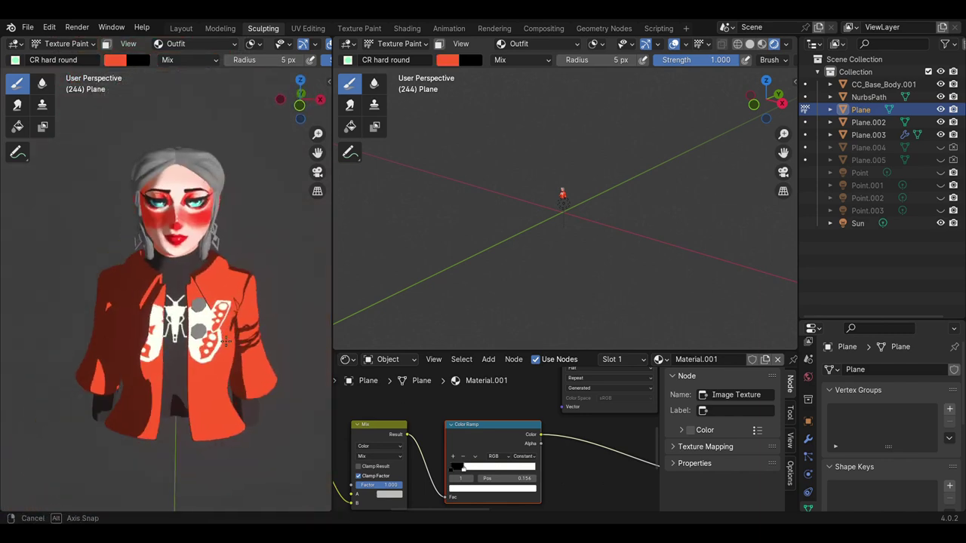
Move the Sun light about 0.16 m along X in Object Mode
key(ctrl+Tab)
click(565, 208)
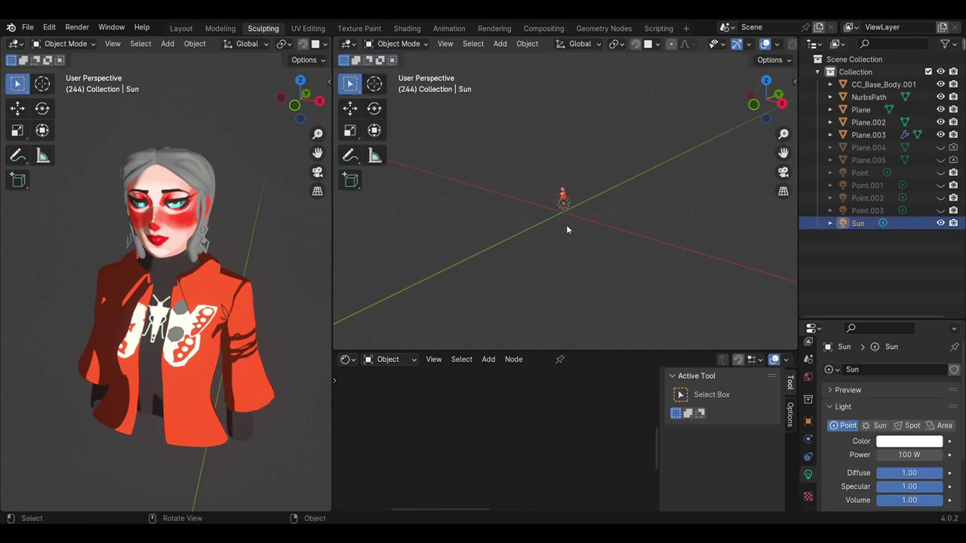
key(g)
key(x)
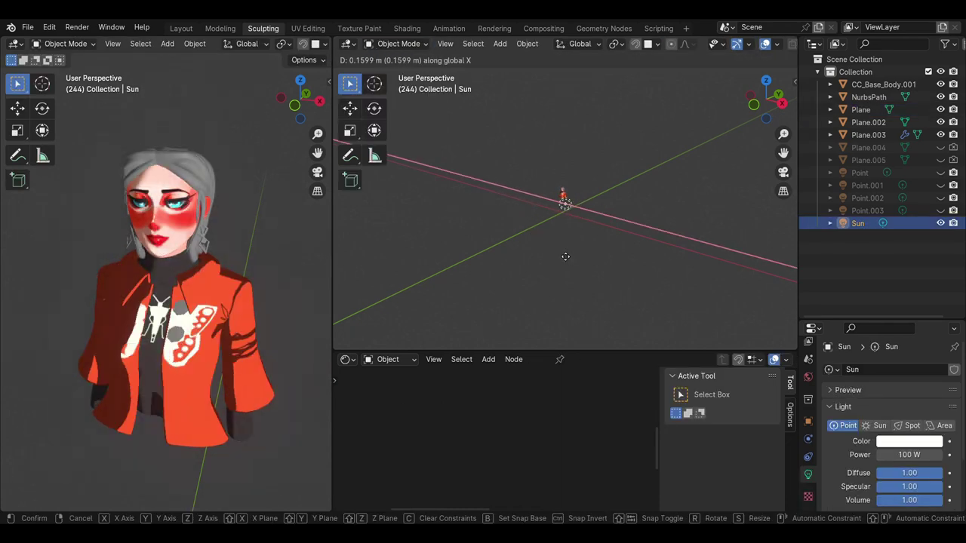
click(562, 253)
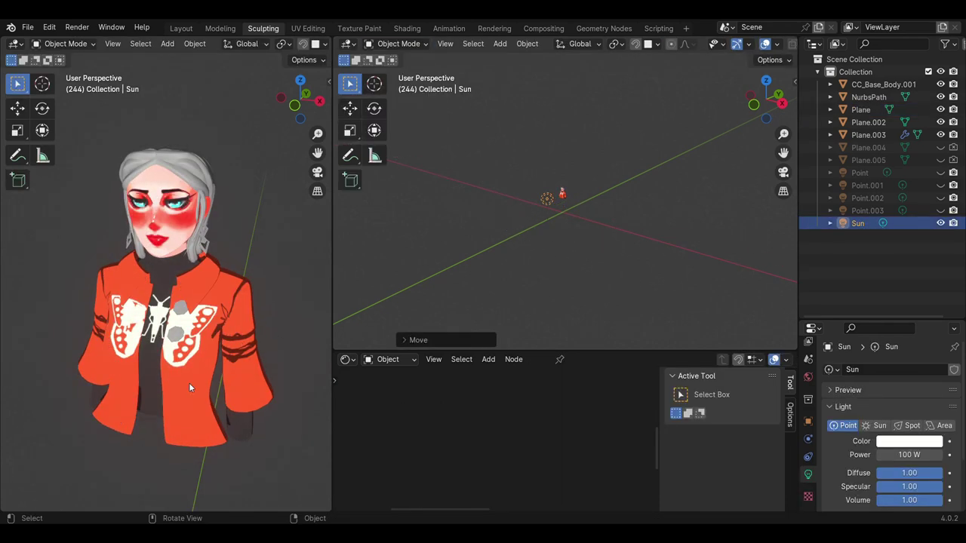
scroll(188, 383, up, 3)
scroll(207, 364, up, 2)
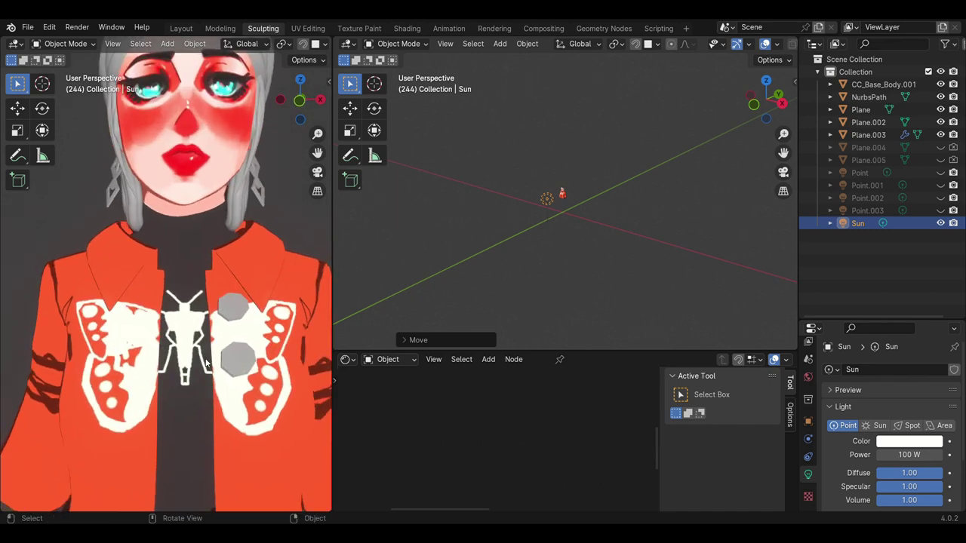
Texture paint Plane's Outfit S image with a dark red 15 px brush
click(104, 276)
click(60, 43)
click(73, 133)
click(193, 43)
click(115, 59)
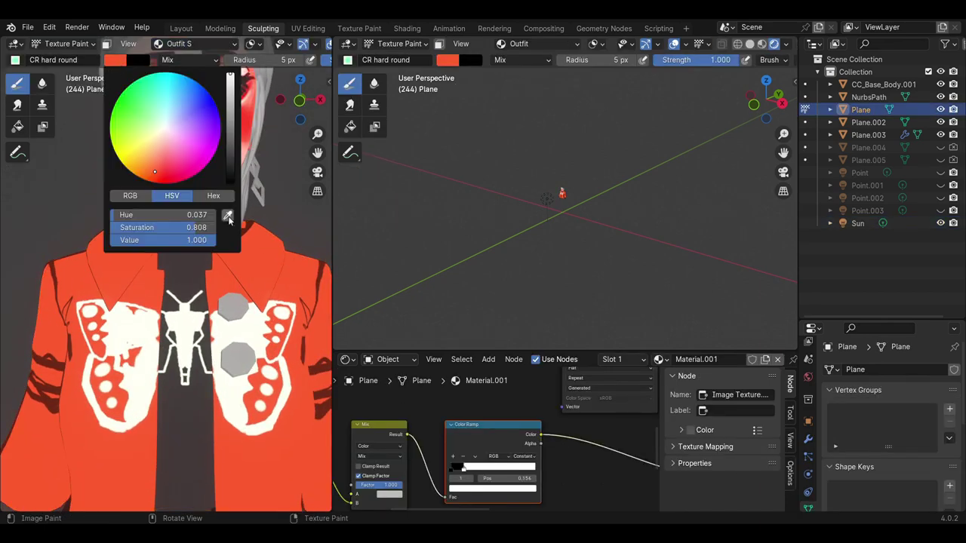
click(228, 217)
click(254, 336)
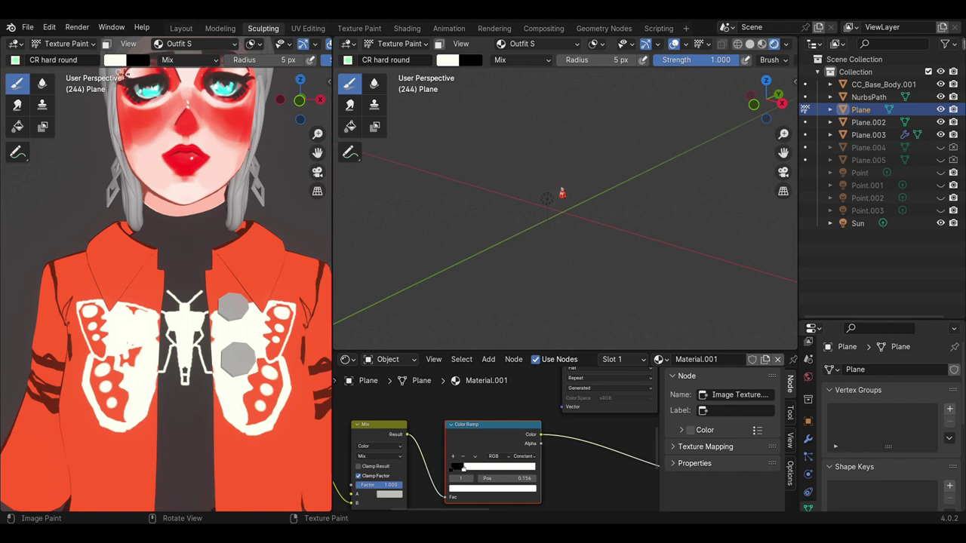
click(117, 61)
drag(213, 112, 229, 141)
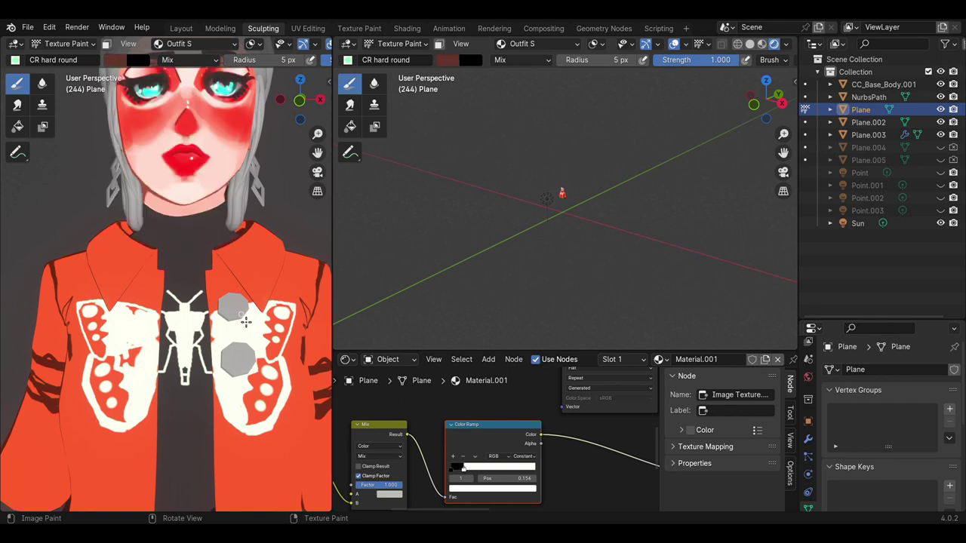
key(bracketright)
key(bracketright)
key(bracketright)
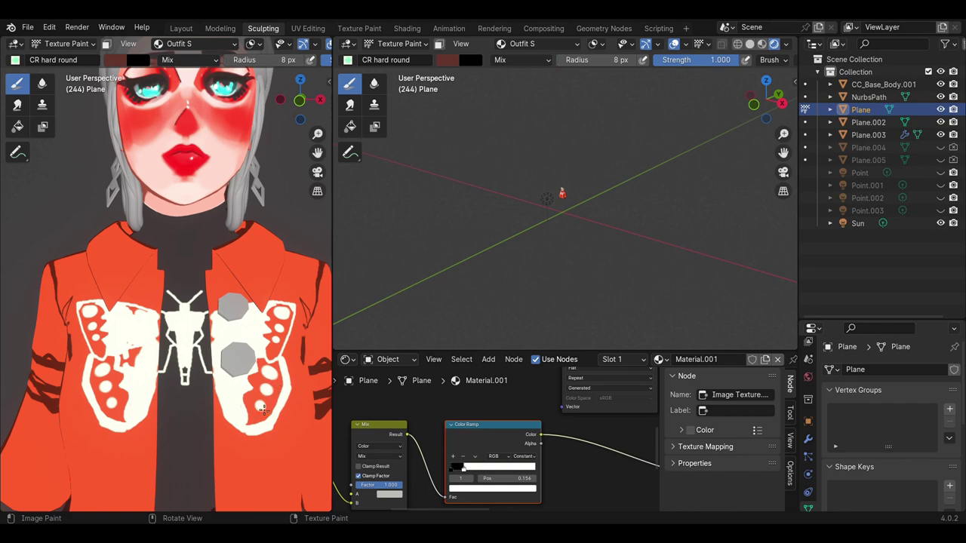
Toggle the sun light off and on several times to compare the shading
click(940, 223)
click(940, 223)
click(940, 223)
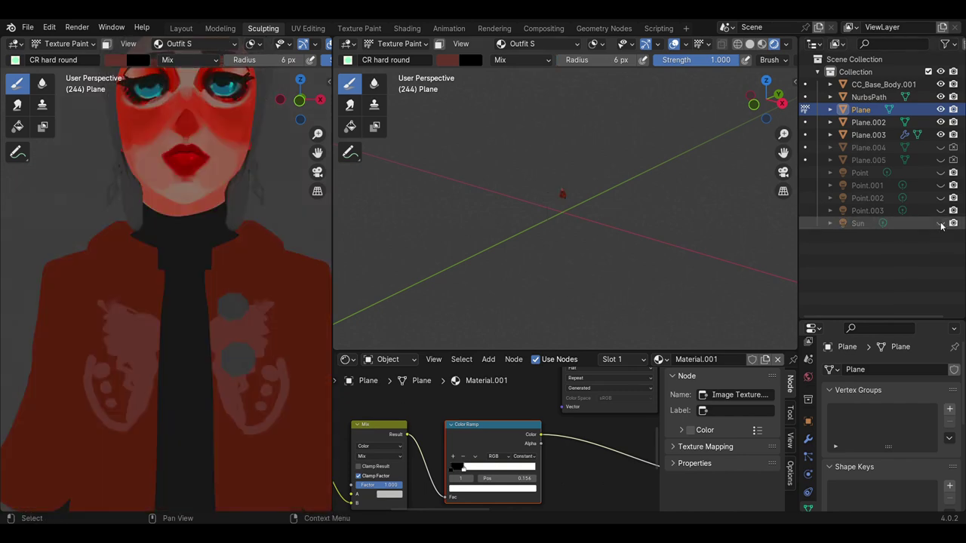
click(940, 223)
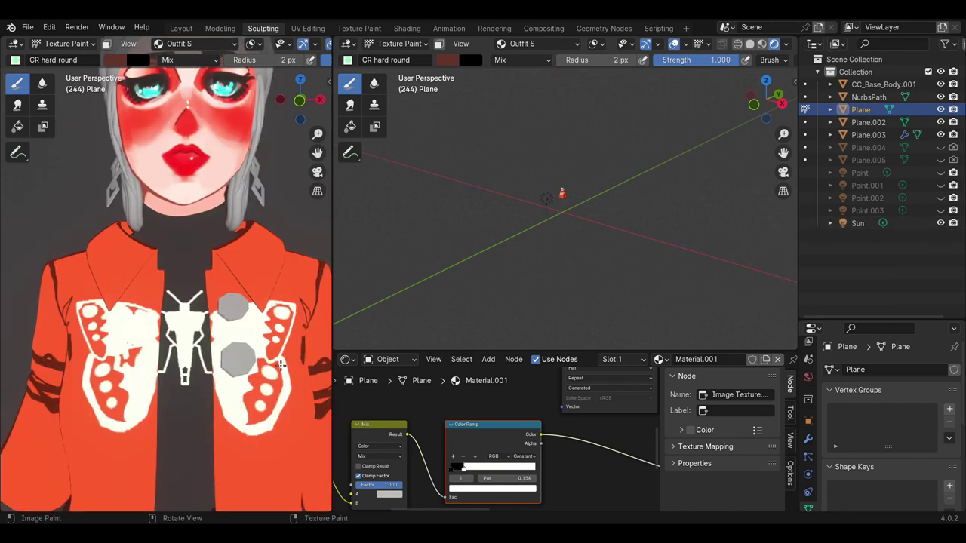
click(940, 223)
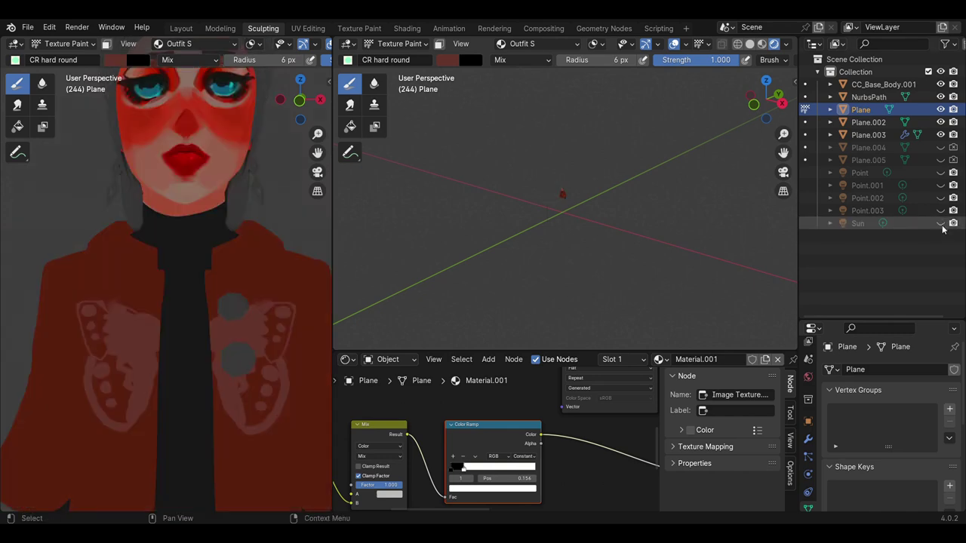
click(940, 223)
click(940, 223)
click(940, 224)
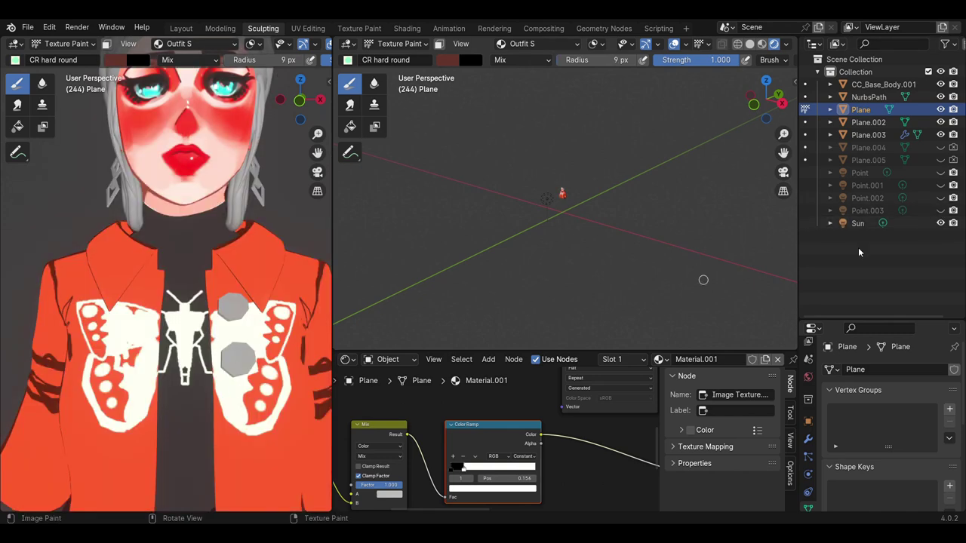
click(940, 223)
click(940, 223)
Paint on the body mesh's Body S 3.png image with an 8 px brush radius
key(alt+q)
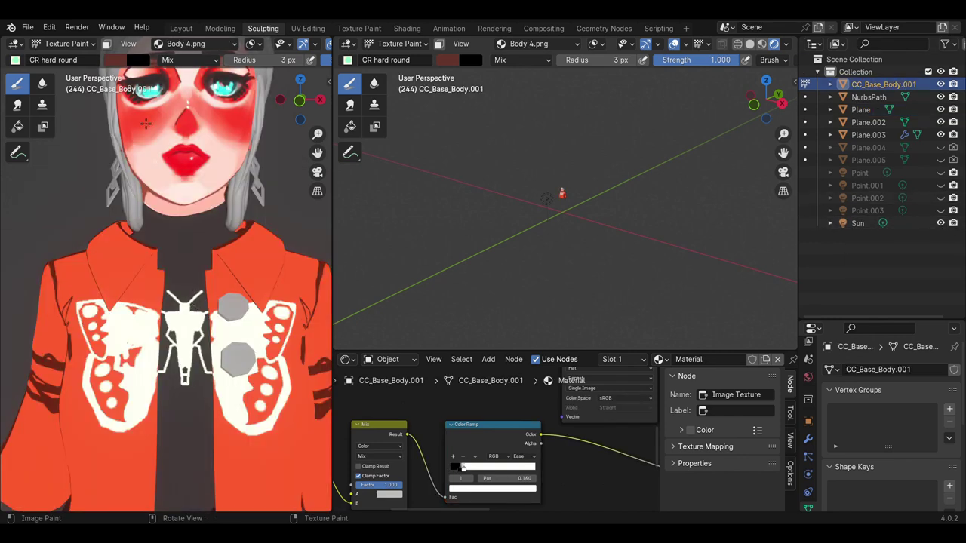
click(159, 43)
click(166, 92)
key(f)
click(197, 320)
Toggle the sun light off and on again to recheck the shading
double_click(940, 223)
click(939, 223)
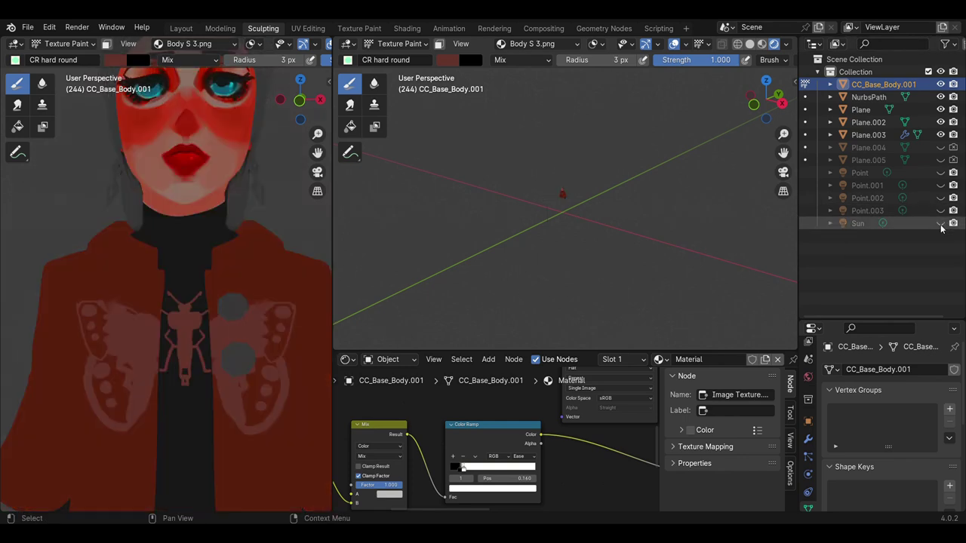
click(940, 223)
scroll(261, 307, down, 5)
Return to Object Mode and move the sun light along the X axis
click(70, 58)
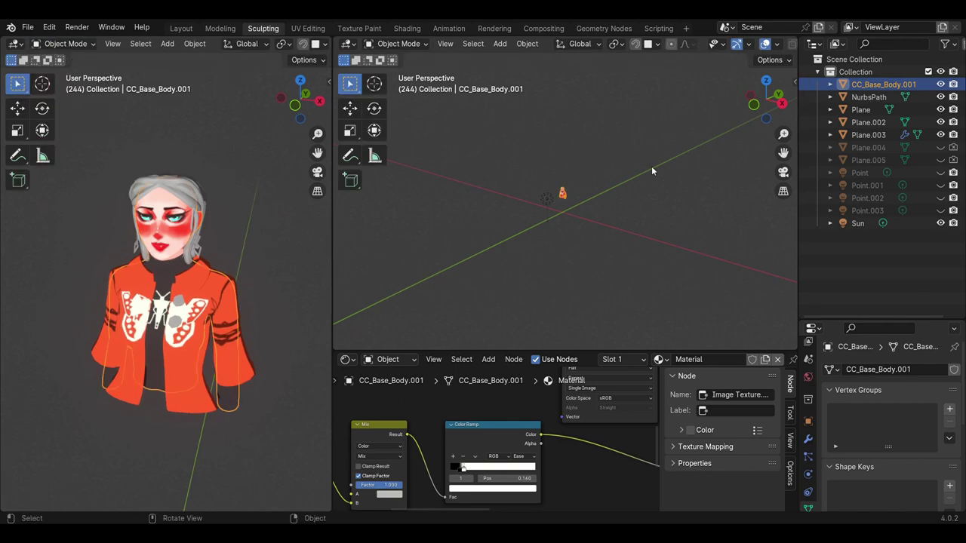
click(527, 208)
key(g)
key(x)
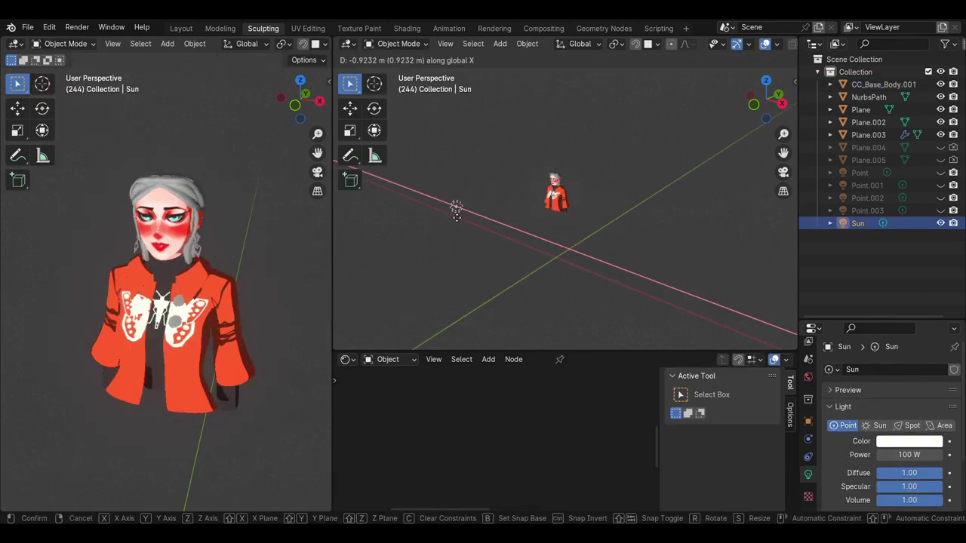
click(528, 222)
Select the outfit plane and texture paint on the Outfit image
scroll(241, 307, up, 1)
scroll(241, 307, up, 2)
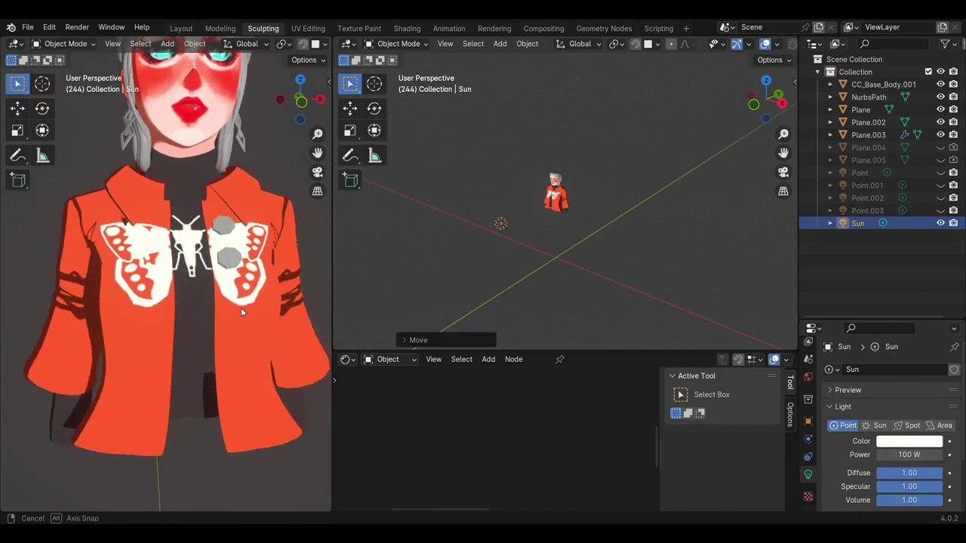
scroll(241, 307, up, 2)
click(126, 152)
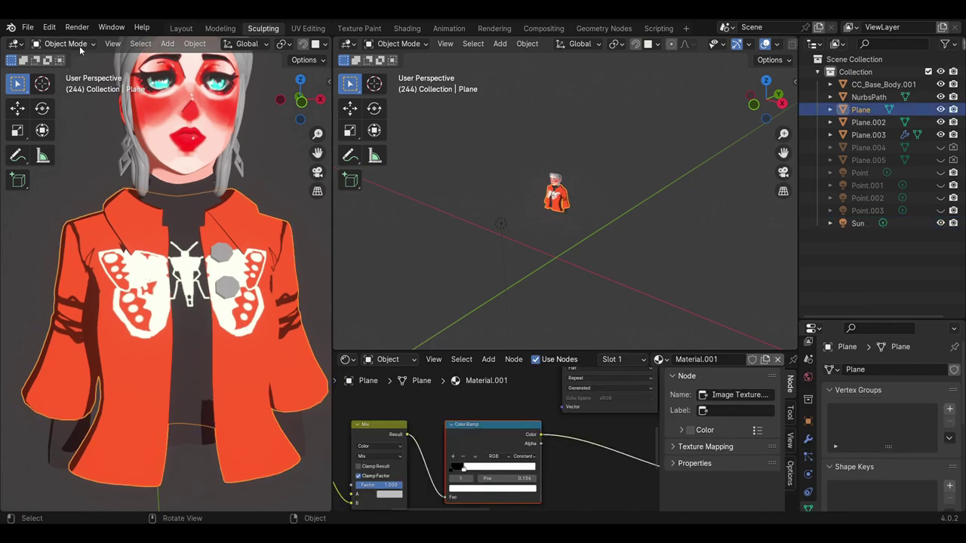
click(65, 43)
click(64, 129)
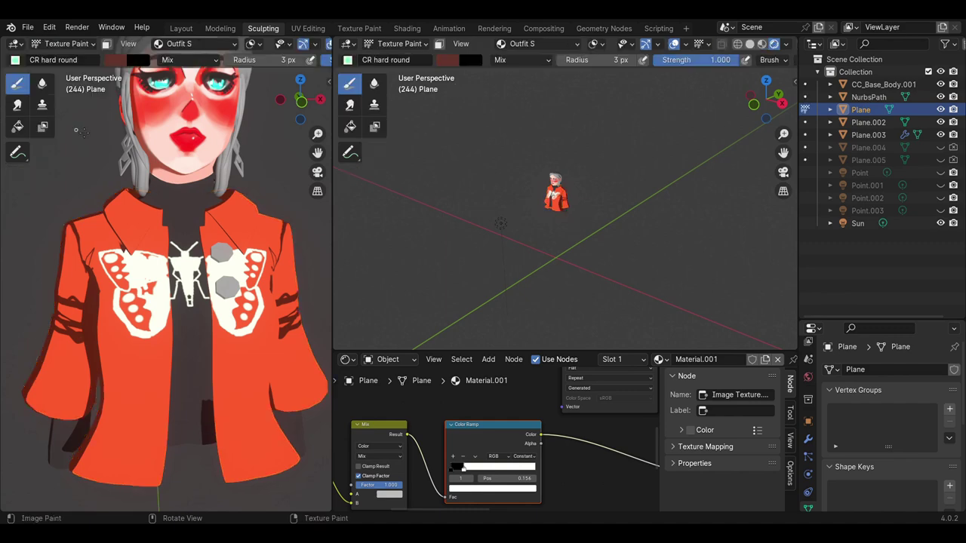
click(113, 59)
click(195, 43)
click(168, 105)
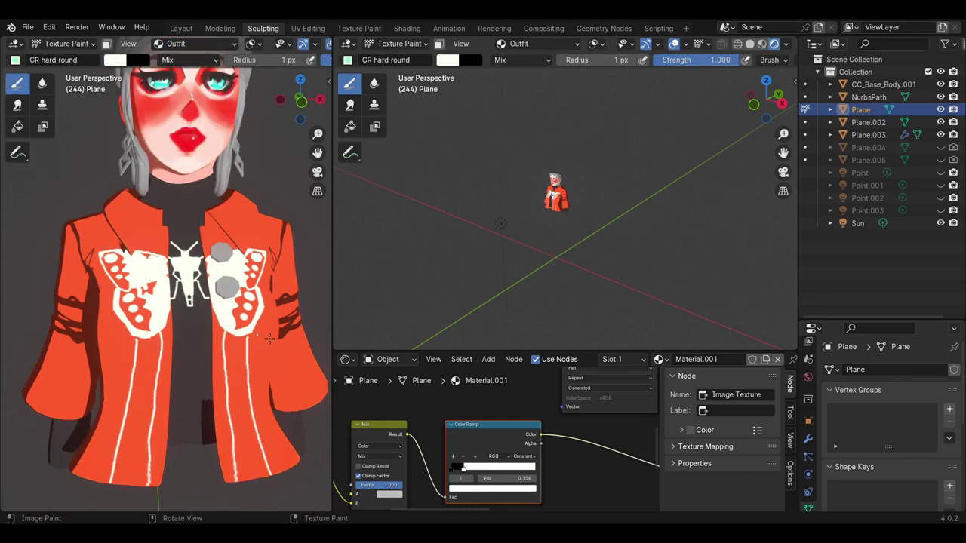
Switch painting to the Outfit S image and set the brush colour to dark red
scroll(270, 338, down, 3)
middle_drag(249, 337, 193, 333)
scroll(193, 333, up, 2)
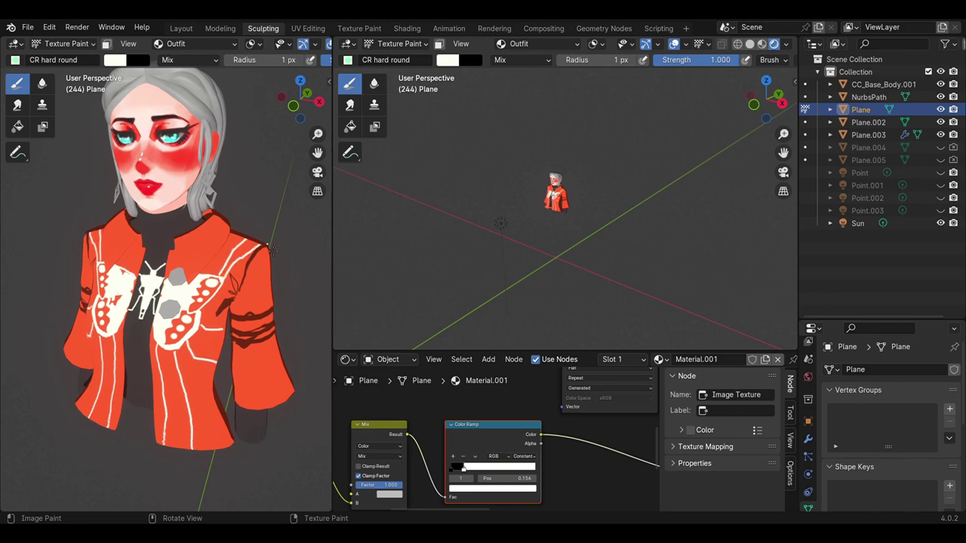
middle_drag(217, 279, 221, 323)
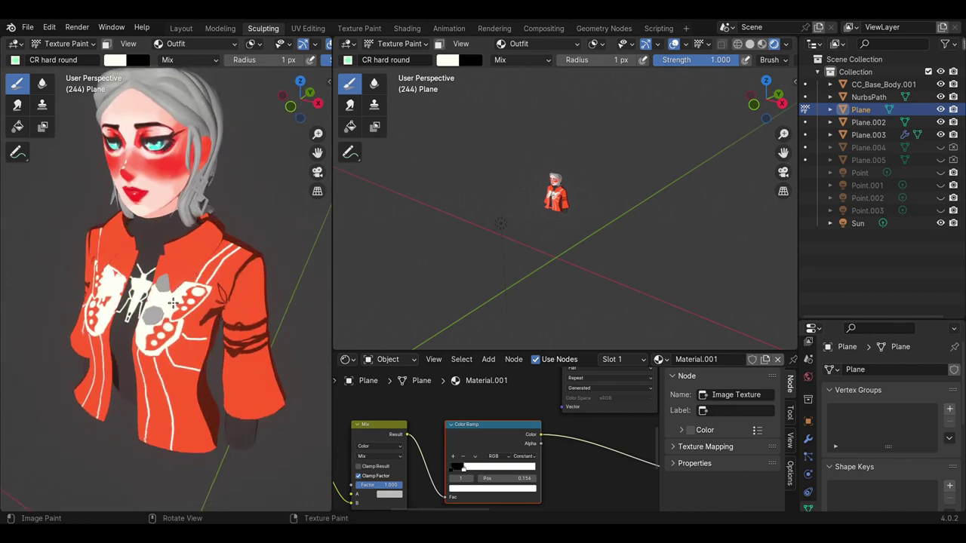
scroll(173, 303, up, 3)
click(160, 43)
click(151, 120)
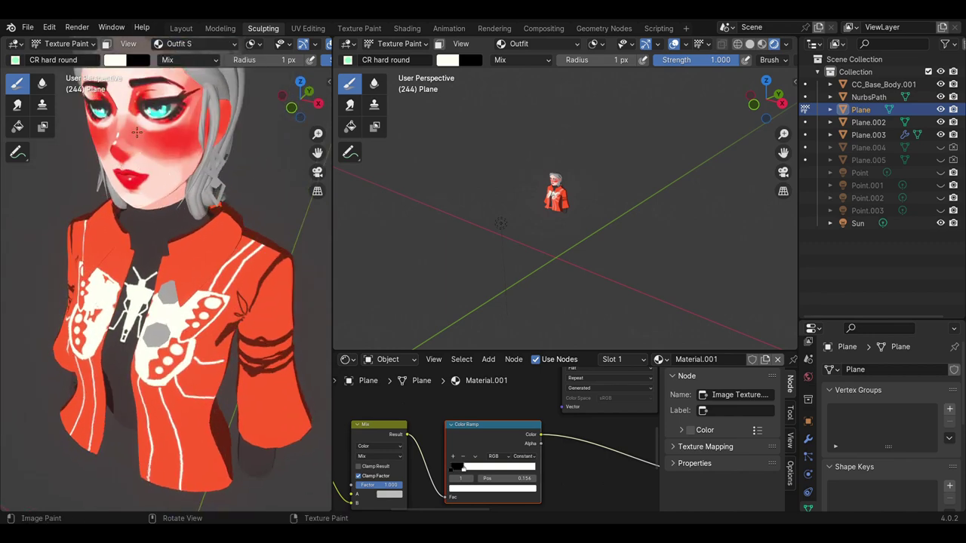
click(118, 60)
click(230, 124)
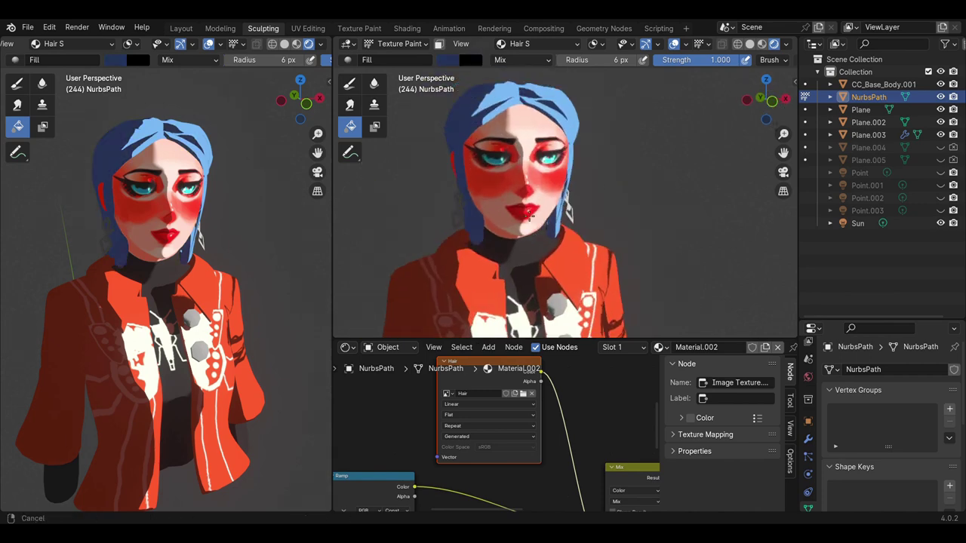
Drag the hair Color Ramp's dark stop left to narrow the shadow band
middle_drag(227, 302, 272, 274)
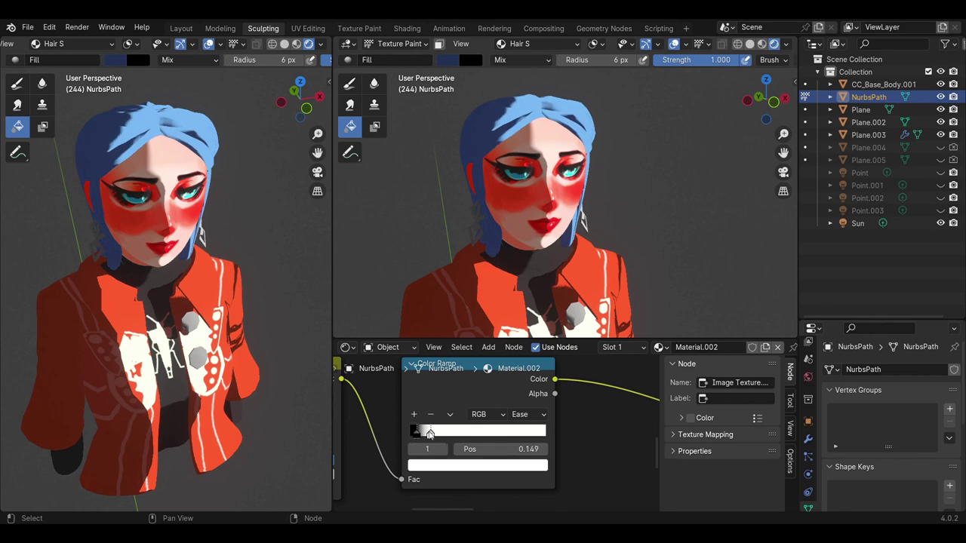
drag(428, 434, 422, 434)
middle_drag(528, 226, 489, 240)
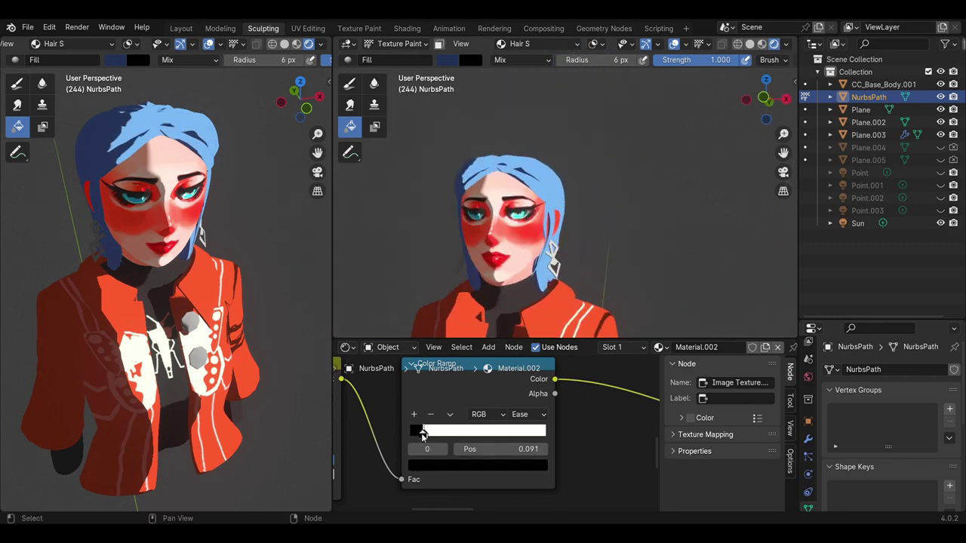
Back in Object Mode, slide the sun light along X to a new position
key(ctrl+Tab)
scroll(566, 226, down, 5)
click(693, 192)
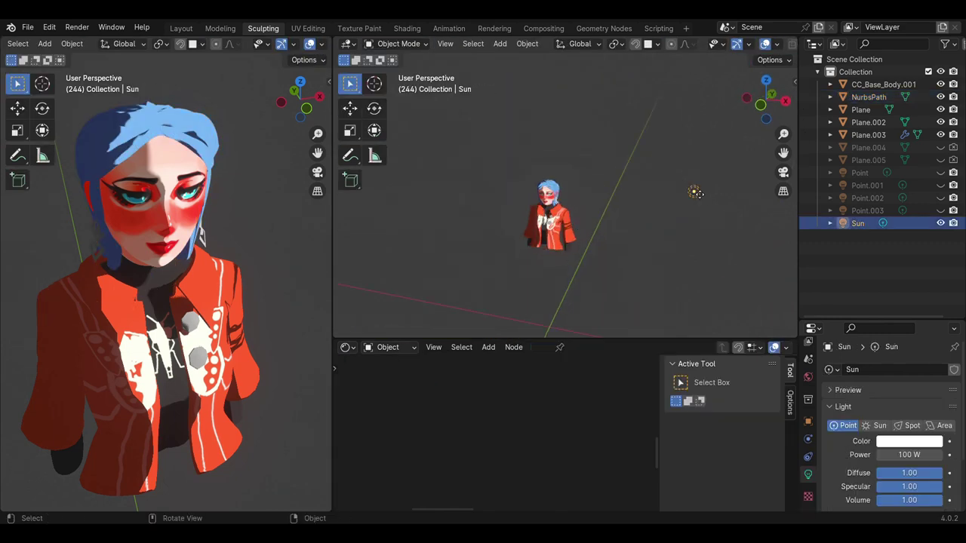
key(g)
key(x)
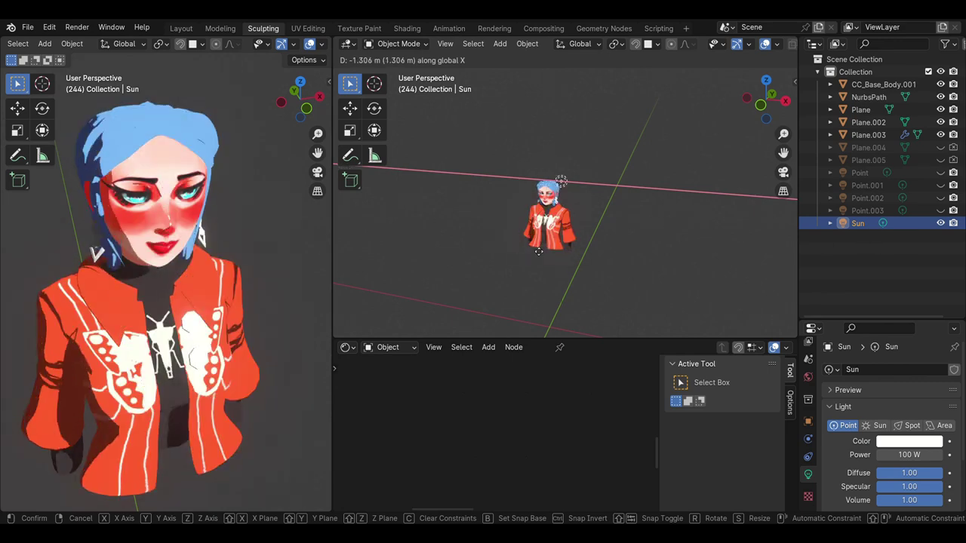
click(328, 231)
Enlarge the right 3D view and close the left viewport, leaving one large view
drag(577, 340, 577, 387)
middle_drag(528, 272, 520, 266)
right_click(279, 59)
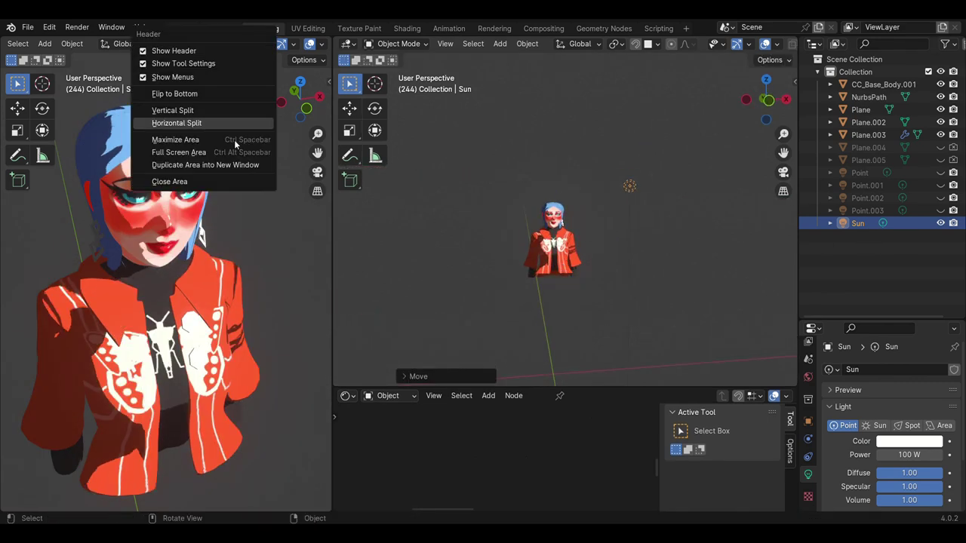
click(196, 180)
scroll(396, 245, up, 5)
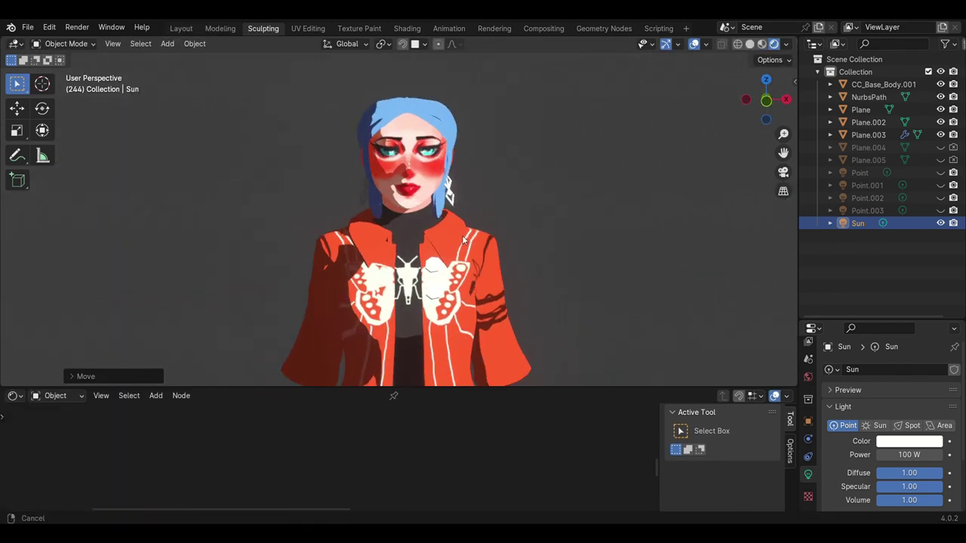
right_click(476, 386)
Close the node editor, unhide Plane.004 and Plane.005, and move the sun to relight the room
click(476, 394)
drag(939, 160, 939, 147)
scroll(554, 244, down, 4)
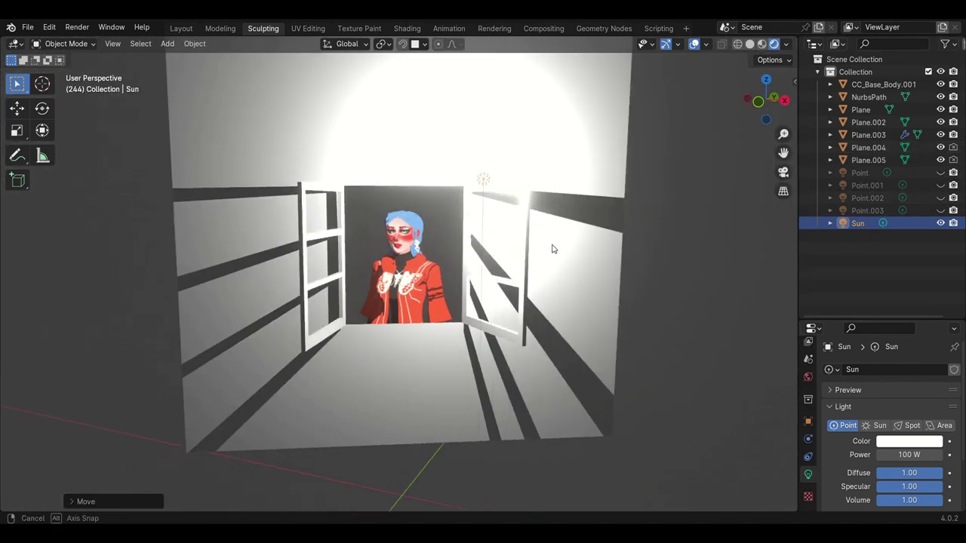
scroll(554, 244, down, 3)
click(497, 184)
click(450, 244)
drag(450, 244, 295, 139)
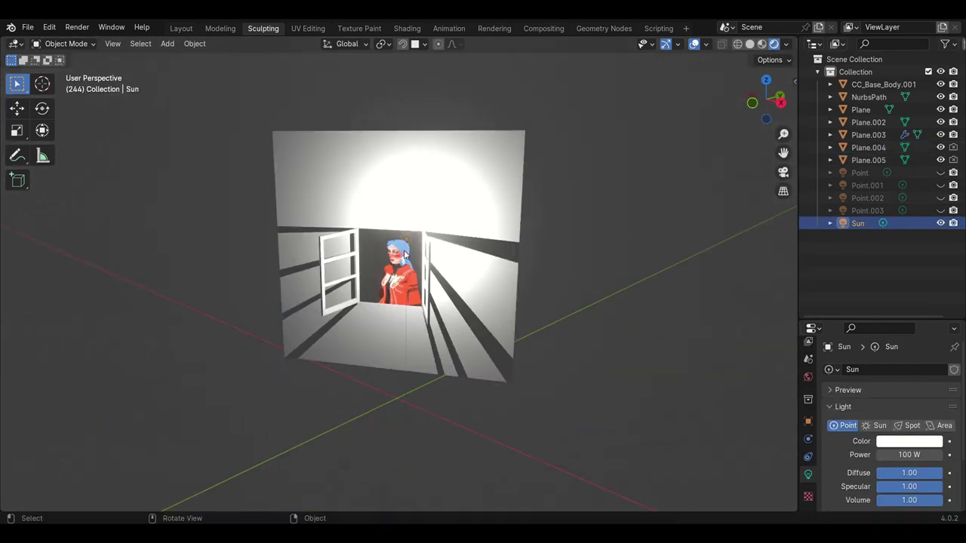
Select wall plane Plane.004 and add a Shader Editor area below the viewport
click(489, 171)
scroll(489, 171, up, 3)
scroll(488, 171, down, 2)
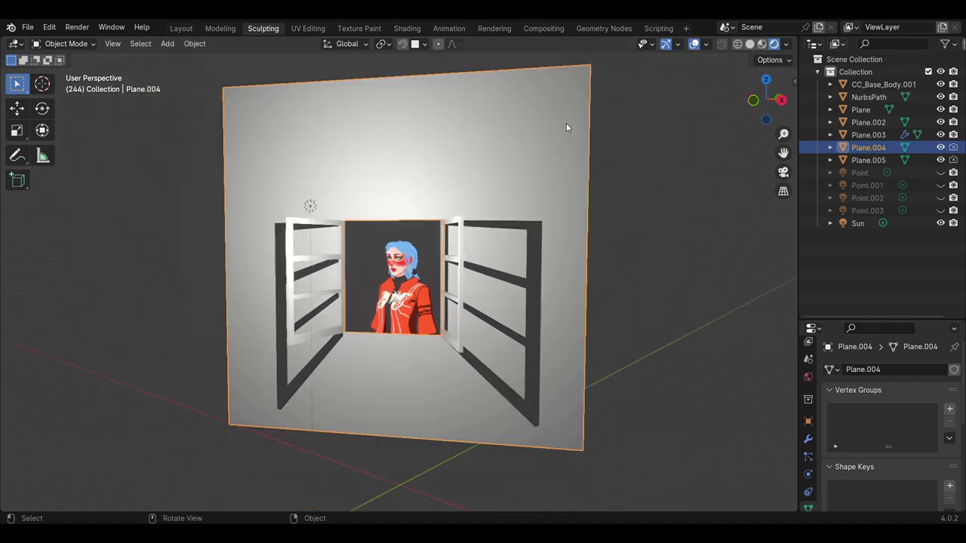
drag(7, 507, 39, 298)
click(15, 298)
click(28, 388)
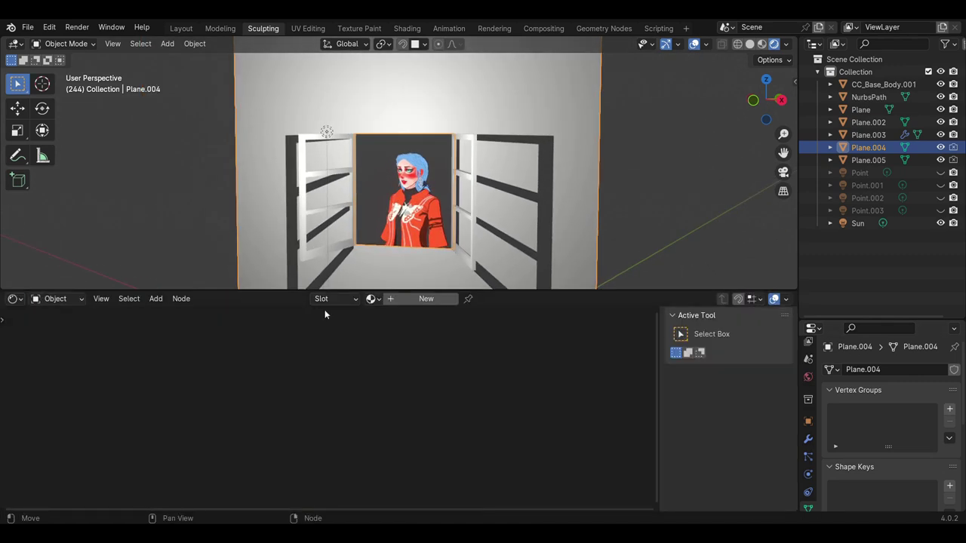
Assign Material.003 to the wall, unlink the Hair image, and create new Window and Window S images
click(376, 302)
click(441, 344)
scroll(445, 362, up, 3)
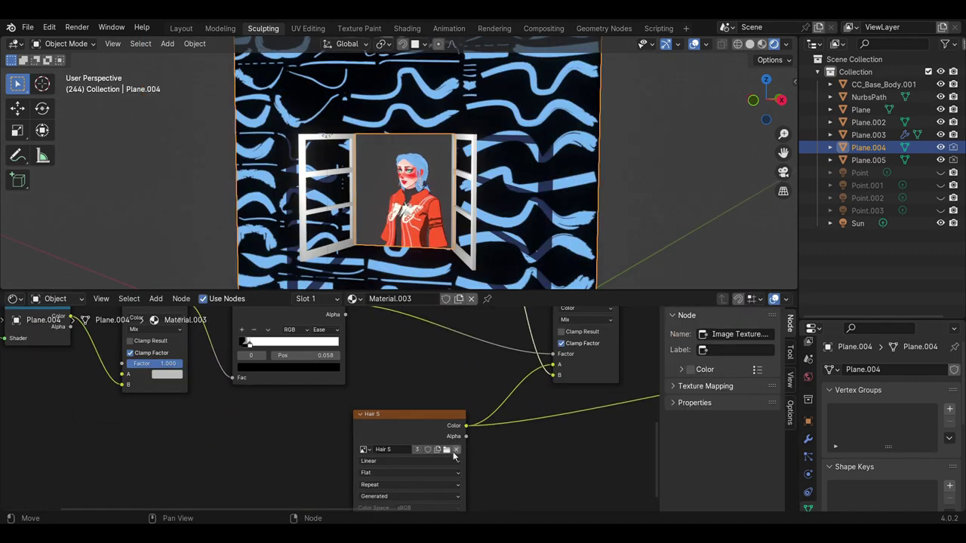
scroll(464, 417, up, 3)
click(473, 387)
click(411, 386)
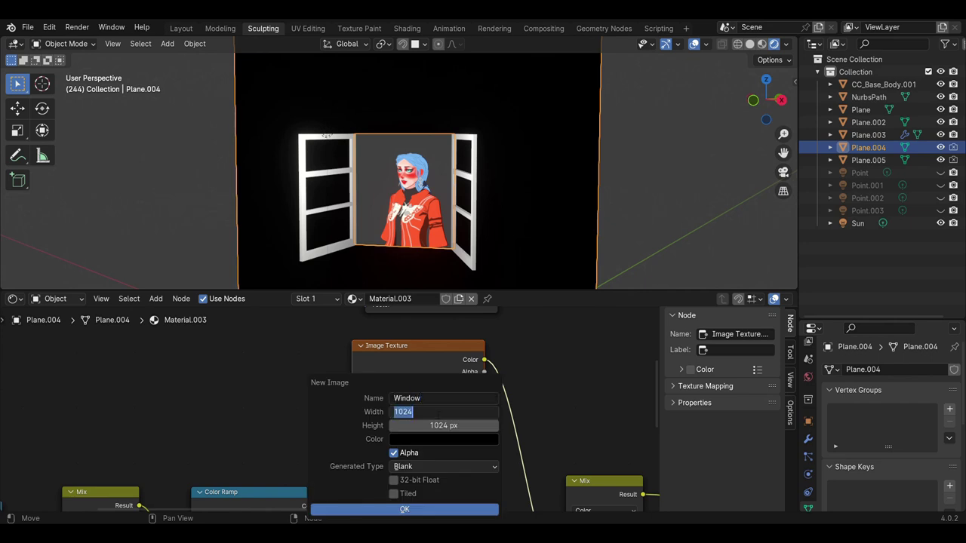
click(404, 509)
click(416, 431)
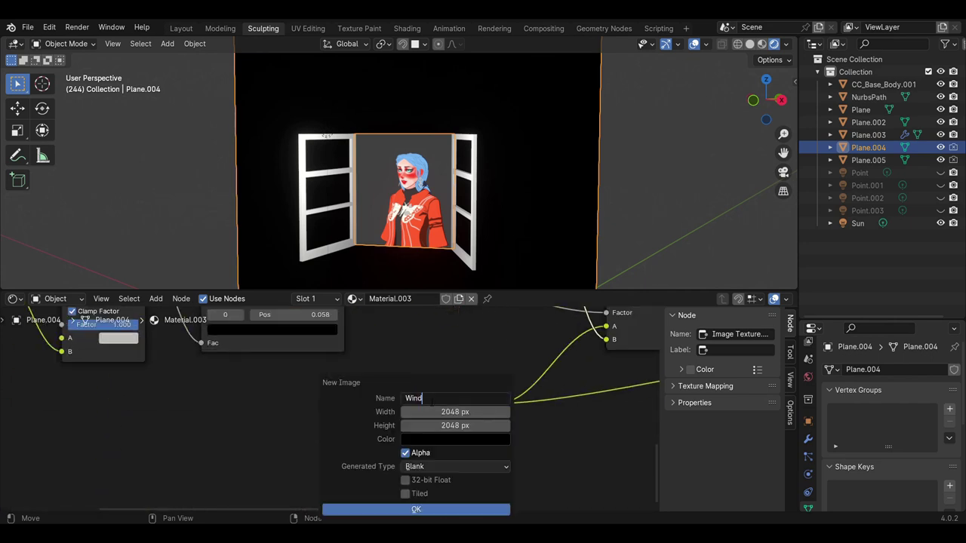
click(445, 398)
text(ow S)
click(455, 511)
Fill the wall with solid orange in Texture Paint, undoing a yellow attempt
click(64, 43)
click(64, 127)
click(115, 60)
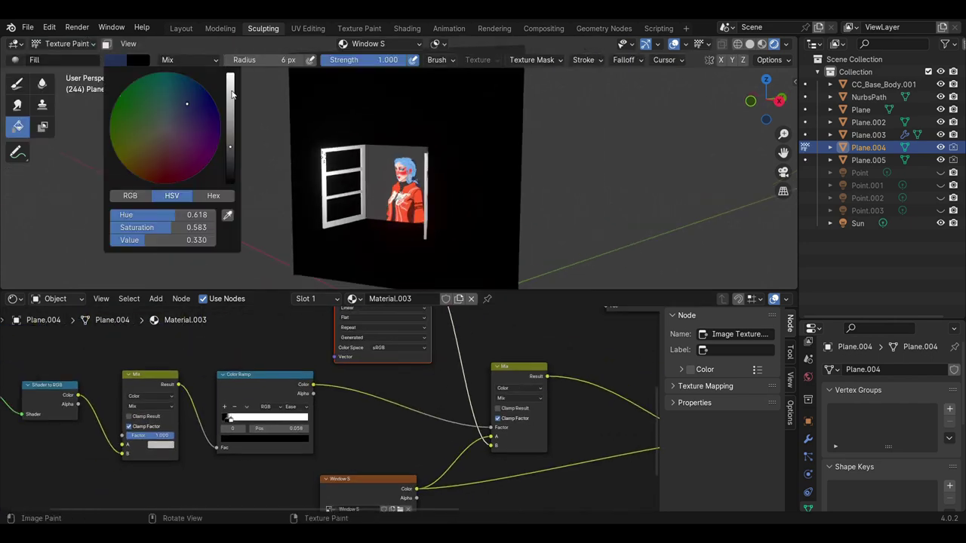
click(155, 158)
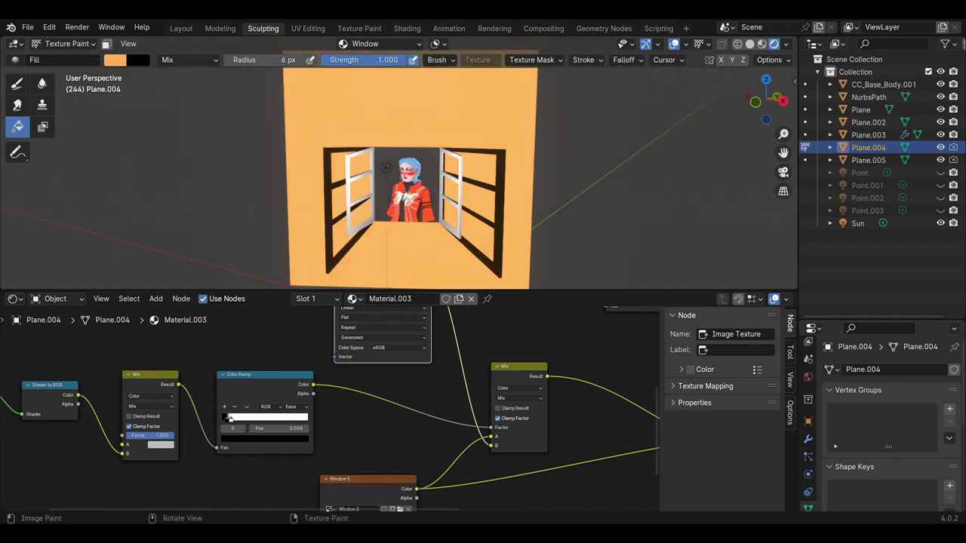
click(115, 60)
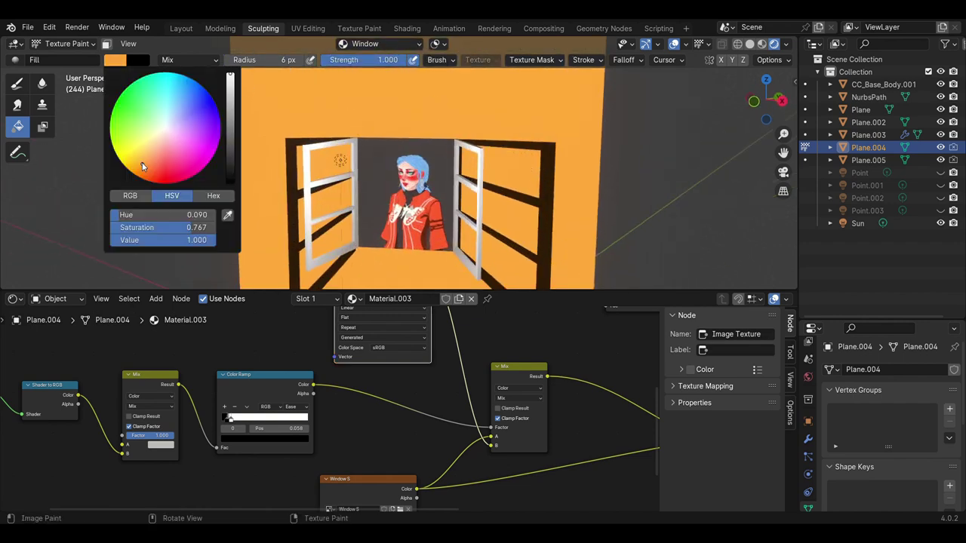
click(140, 159)
click(341, 101)
click(115, 60)
key(ctrl+z)
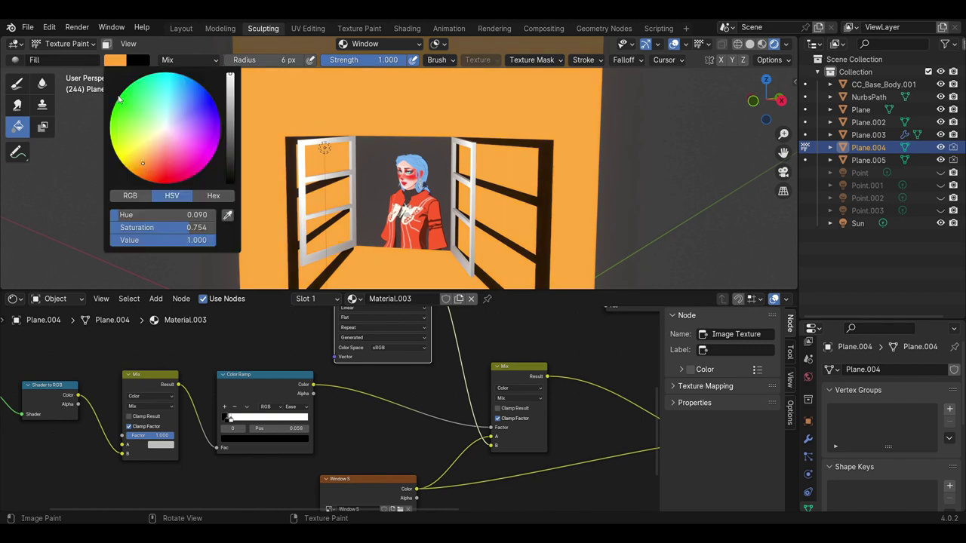
Paint on the Window S image in red-brown, then make the window frame Plane.005 active
middle_drag(362, 136, 354, 130)
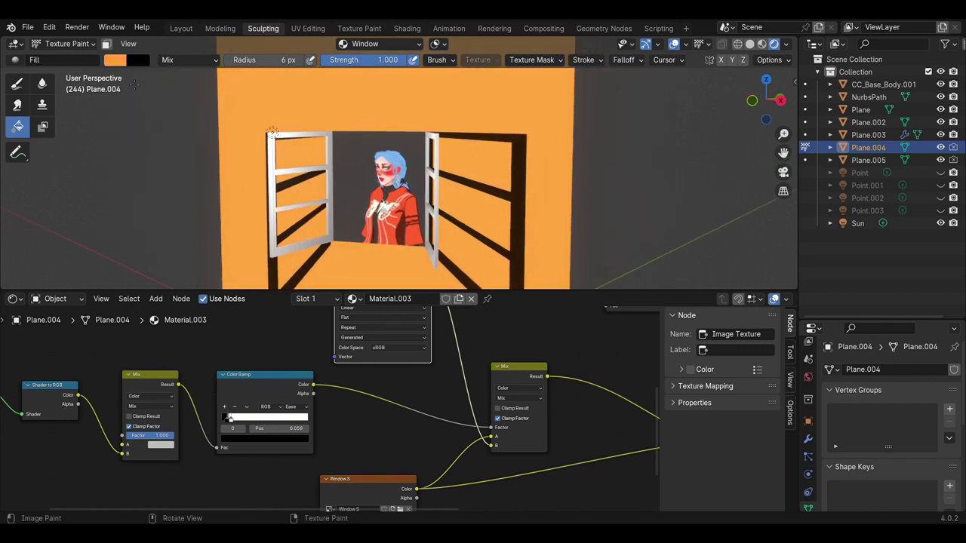
click(377, 43)
click(362, 106)
click(114, 59)
key(s)
middle_drag(463, 157, 470, 144)
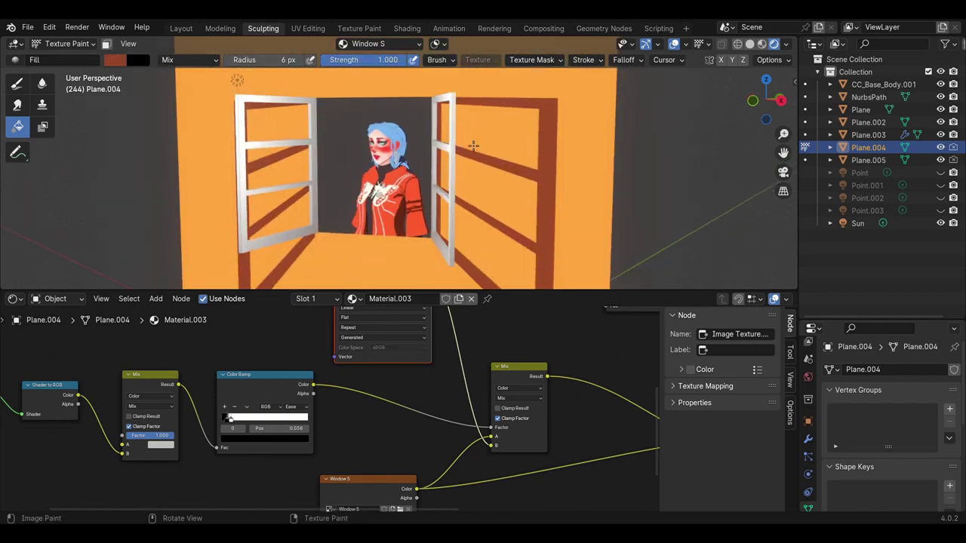
key(alt+q)
click(114, 59)
Give the window frames a new material with a new Window 2 image, using a brighter red
drag(151, 240, 204, 240)
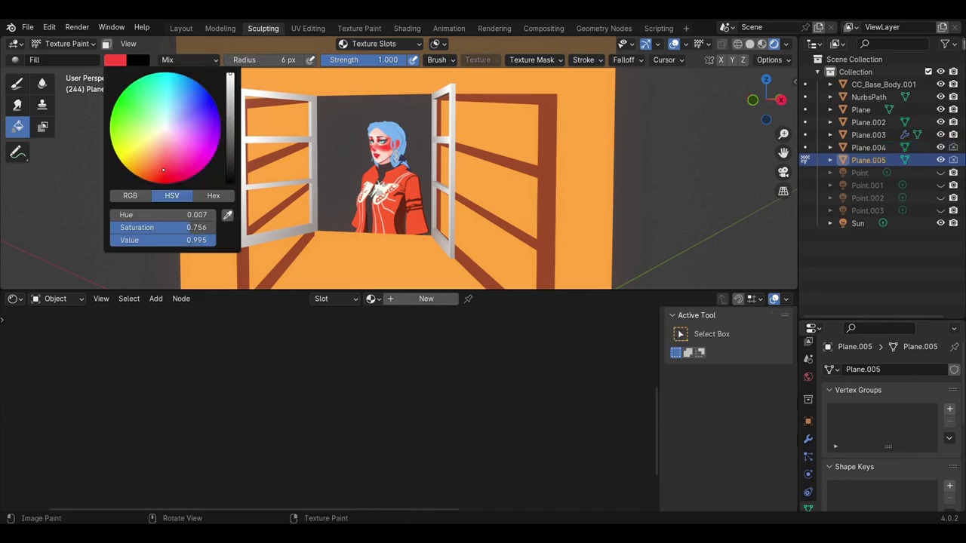
click(427, 298)
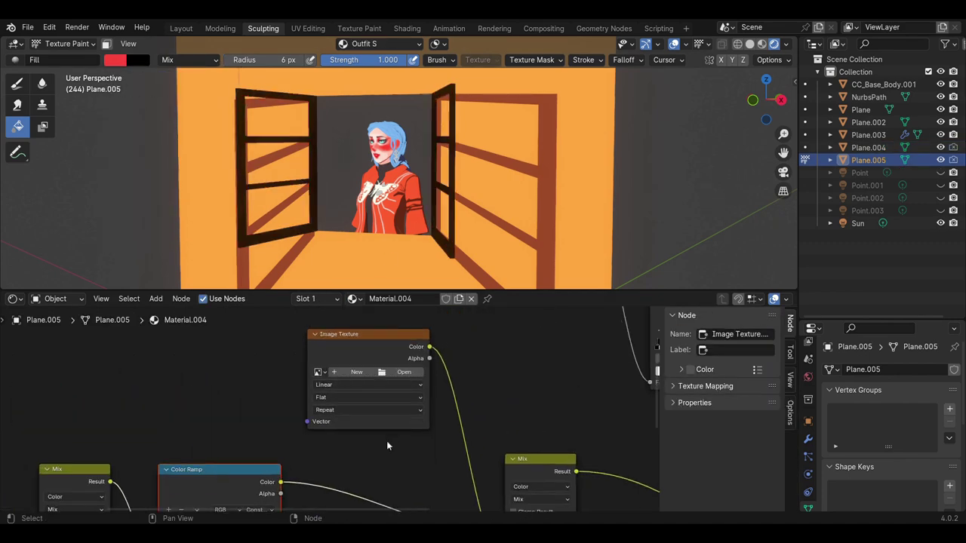
mouse_move(387, 441)
middle_down()
mouse_move(404, 378)
mouse_move(400, 482)
middle_up()
click(363, 381)
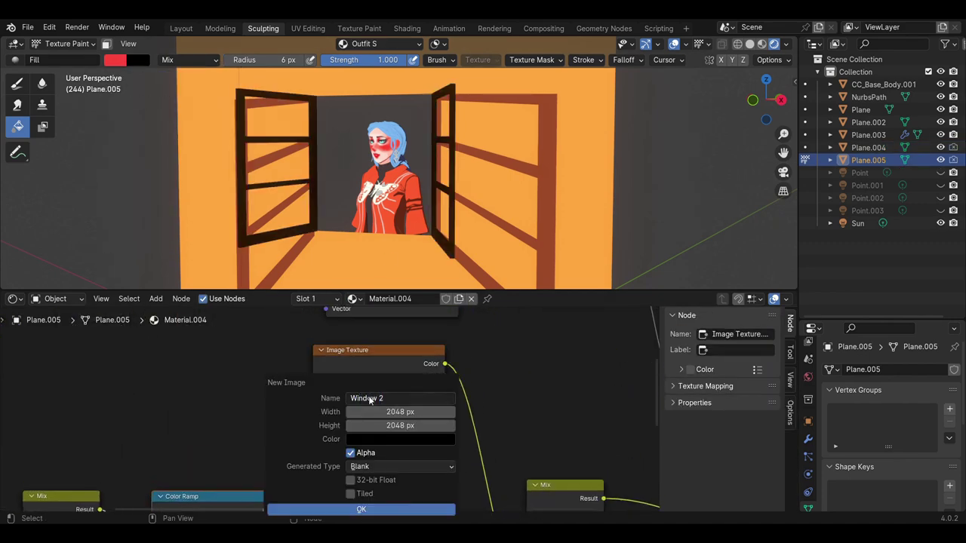
middle_drag(389, 406, 389, 226)
click(350, 381)
key(Return)
scroll(380, 400, down, 2)
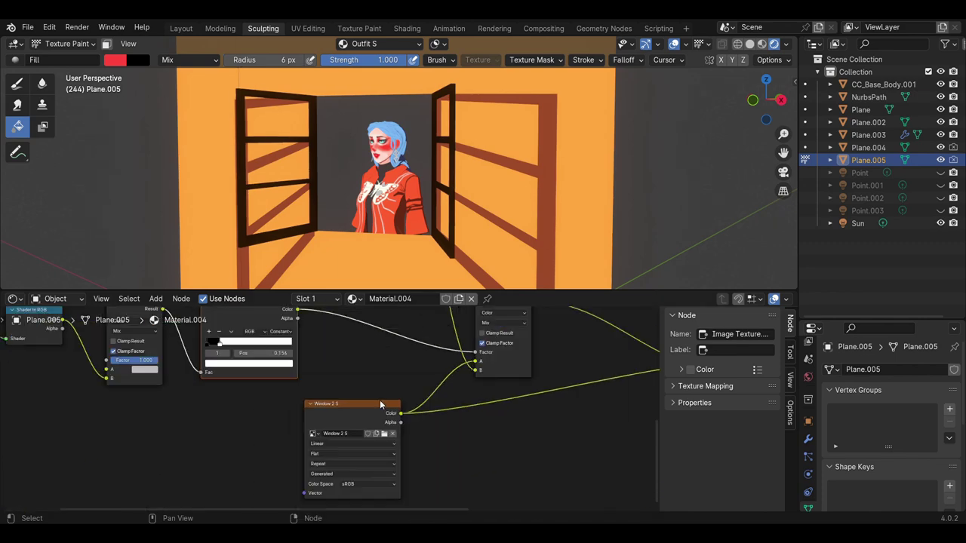
middle_drag(380, 400, 380, 513)
Reselect the frames and fill them with bright red
click(381, 43)
click(66, 43)
click(94, 57)
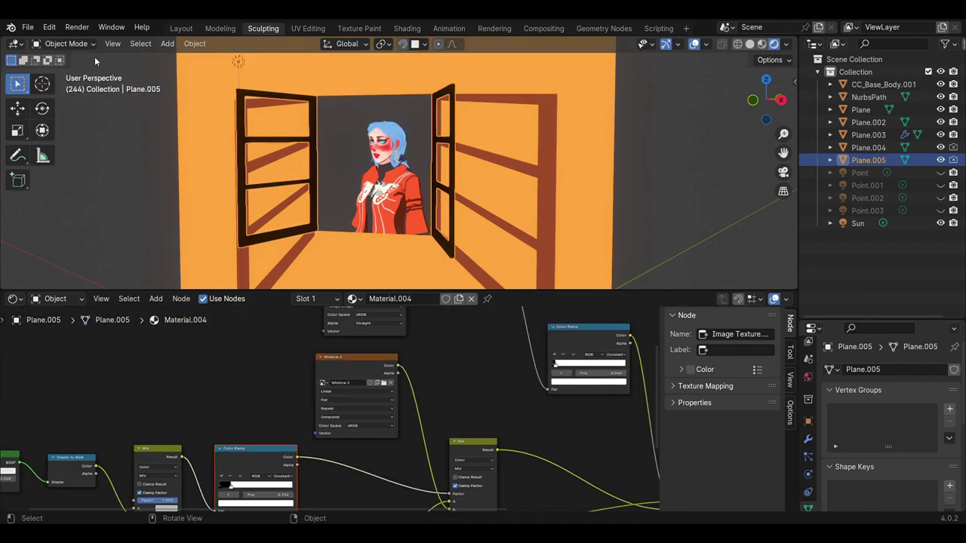
click(381, 43)
click(344, 106)
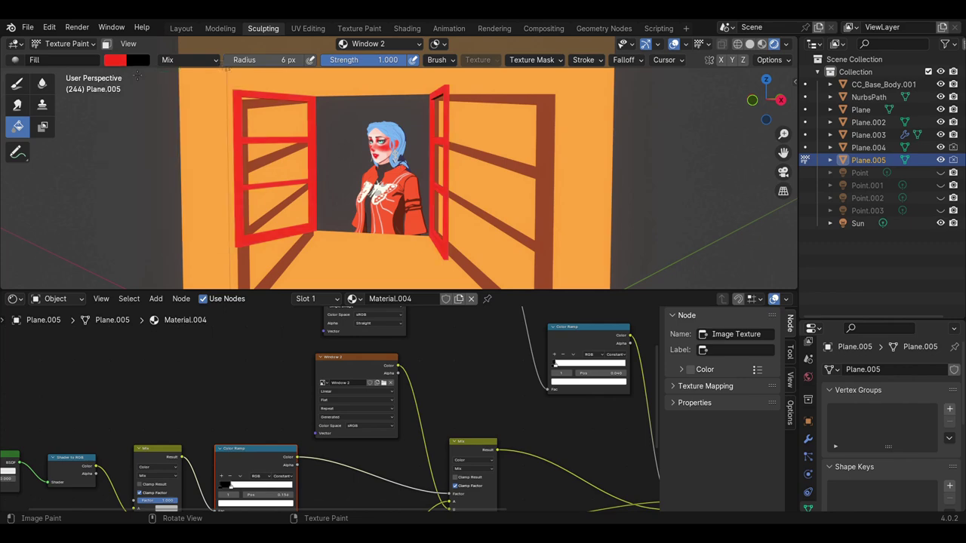
click(115, 60)
click(381, 43)
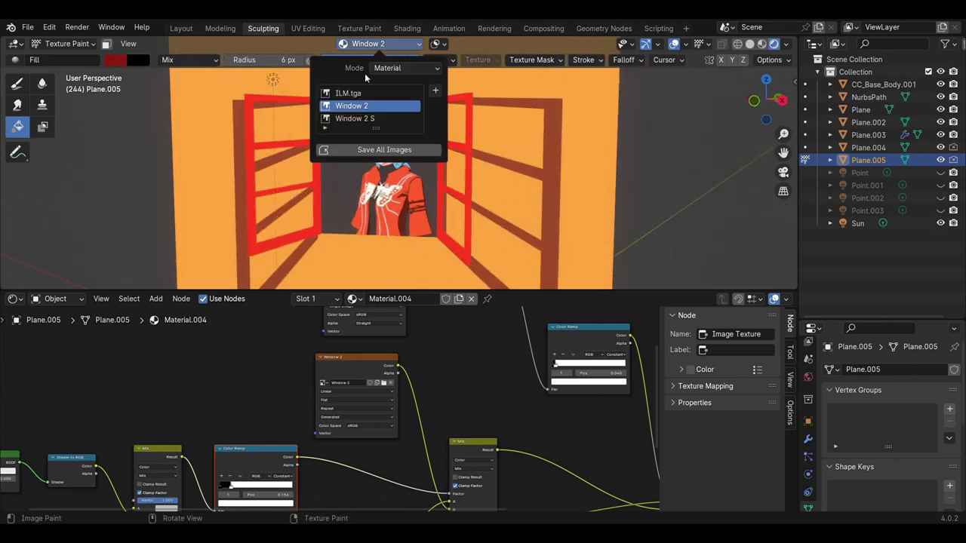
middle_drag(364, 73, 226, 143)
Set Window 2 as the frames' paint image, then split the viewport into two 3D views
key(Tab)
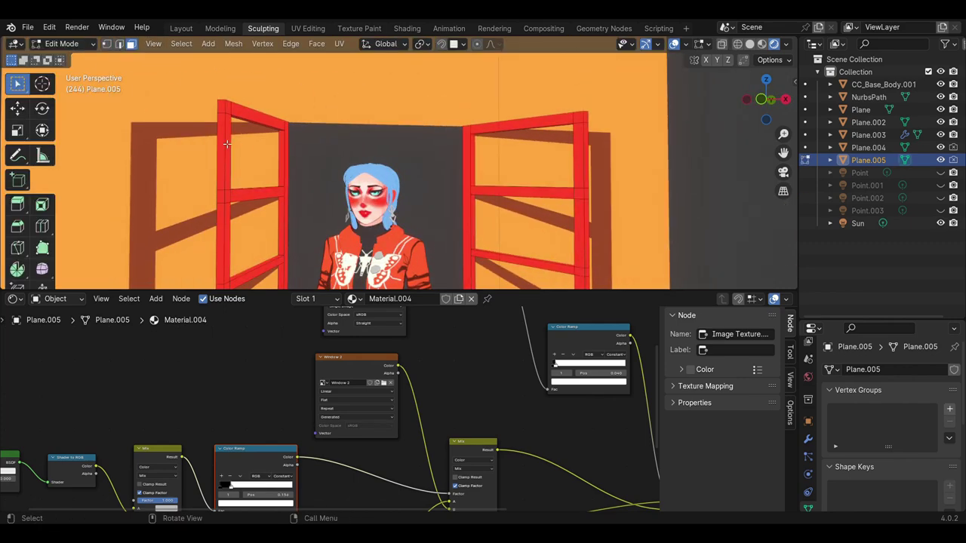
scroll(226, 143, down, 2)
scroll(226, 143, up, 3)
mouse_move(226, 143)
middle_down()
mouse_move(519, 201)
mouse_move(453, 188)
middle_up()
click(62, 43)
click(72, 122)
click(381, 43)
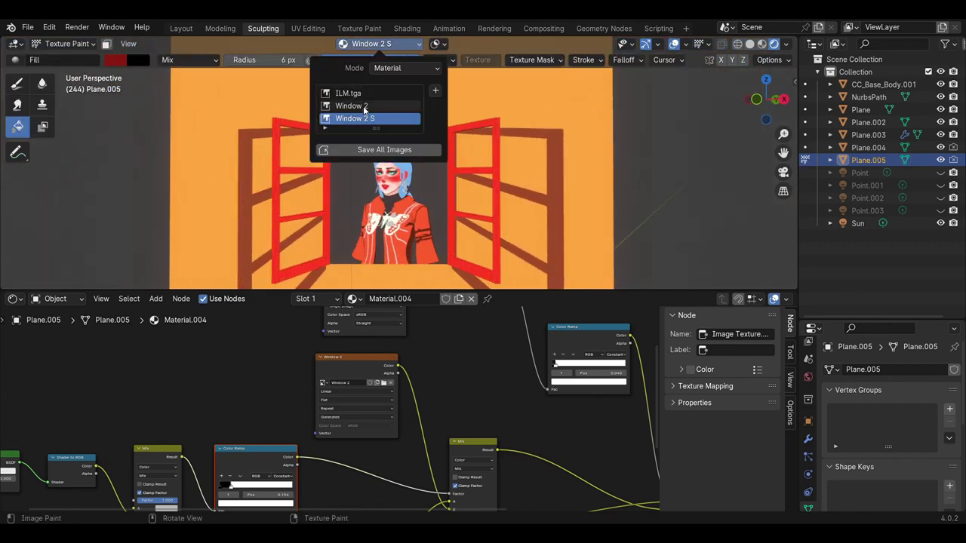
click(364, 107)
click(69, 59)
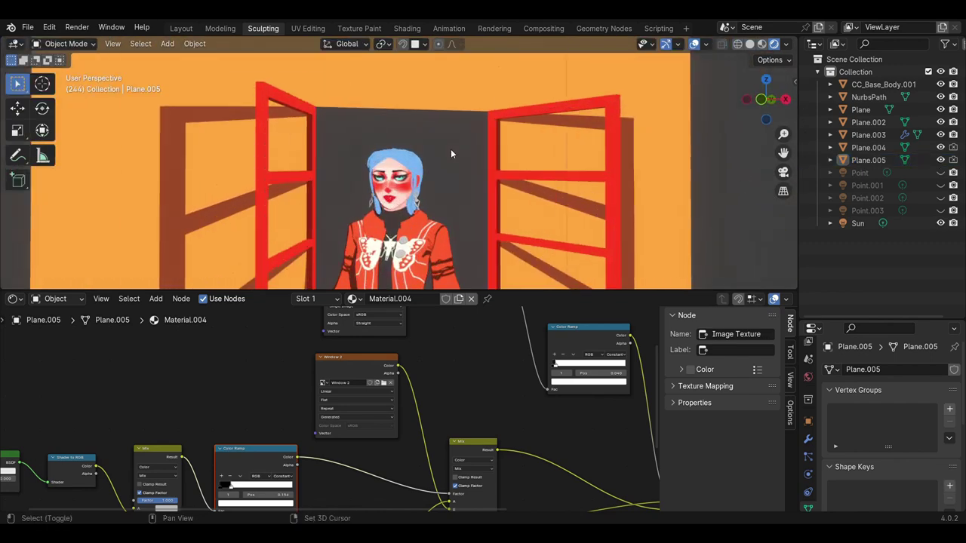
middle_drag(450, 149, 427, 130)
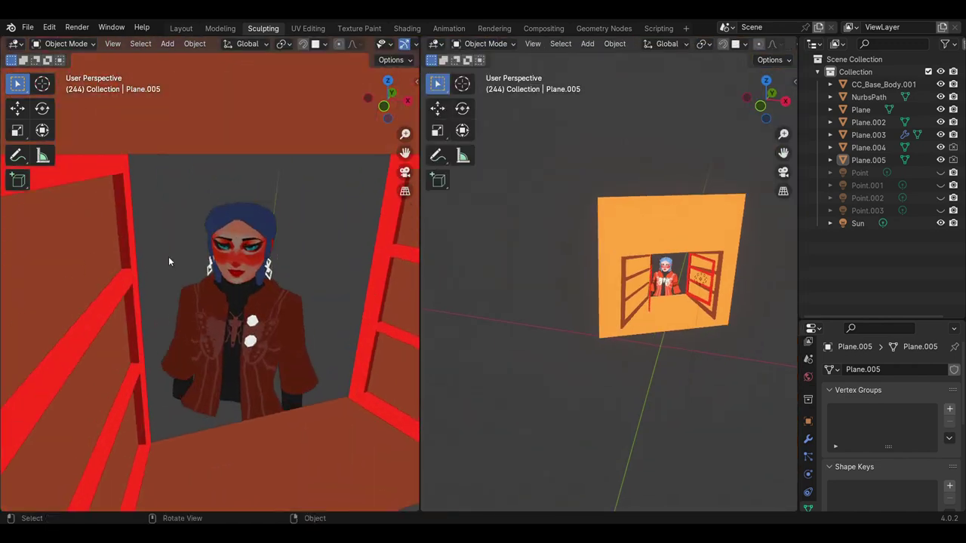
Move the Sun light along the X axis to recast the frame shadows
click(397, 44)
key(g)
key(x)
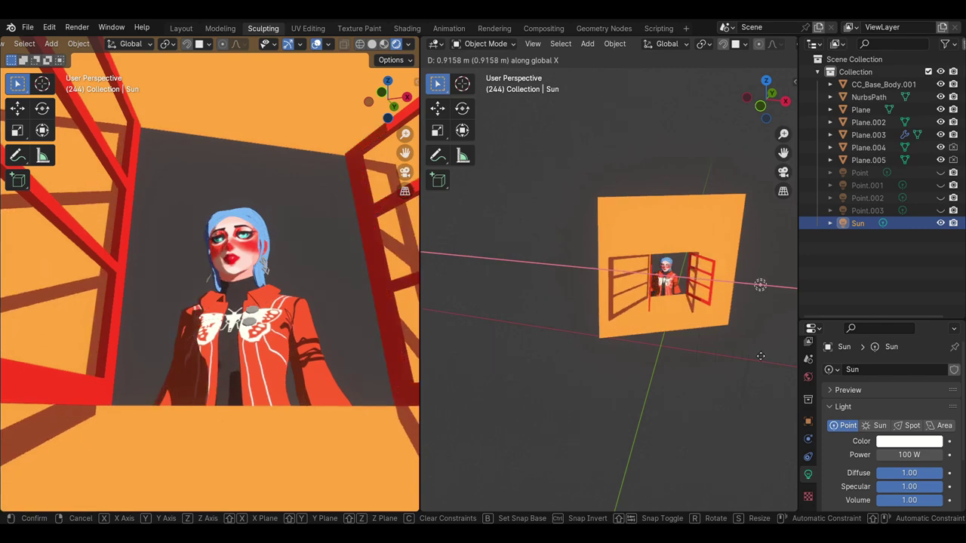
click(689, 393)
Set the World background colour to a near-black dark olive
click(807, 377)
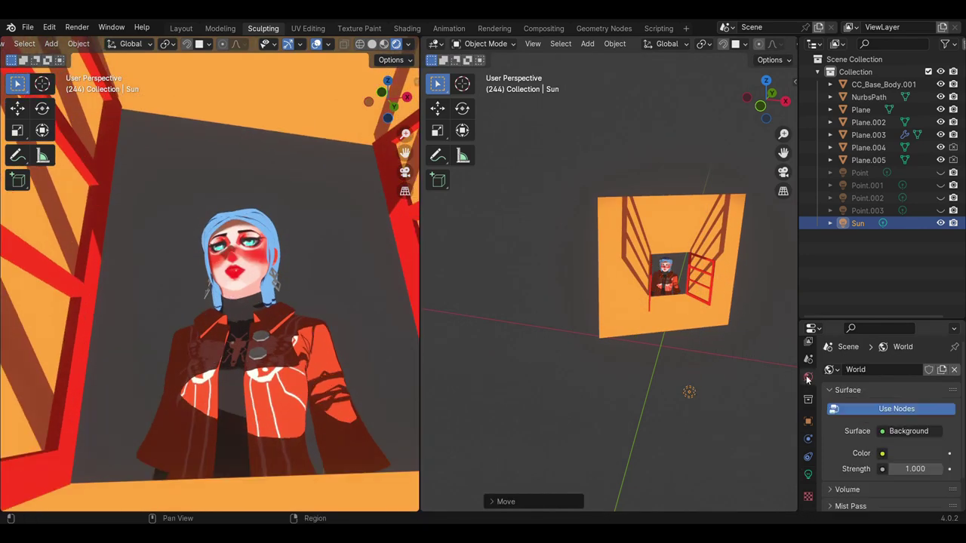
click(913, 453)
drag(855, 349, 854, 344)
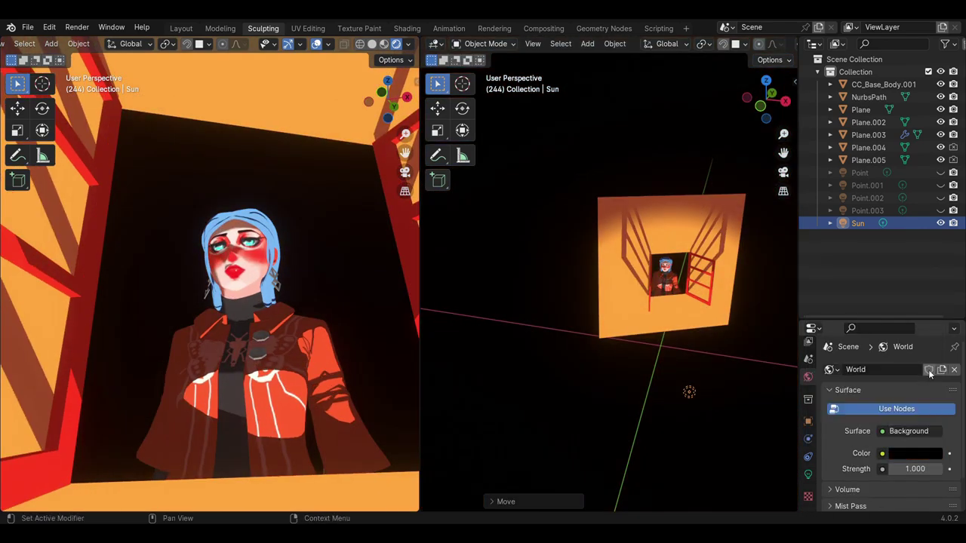
click(912, 453)
click(842, 319)
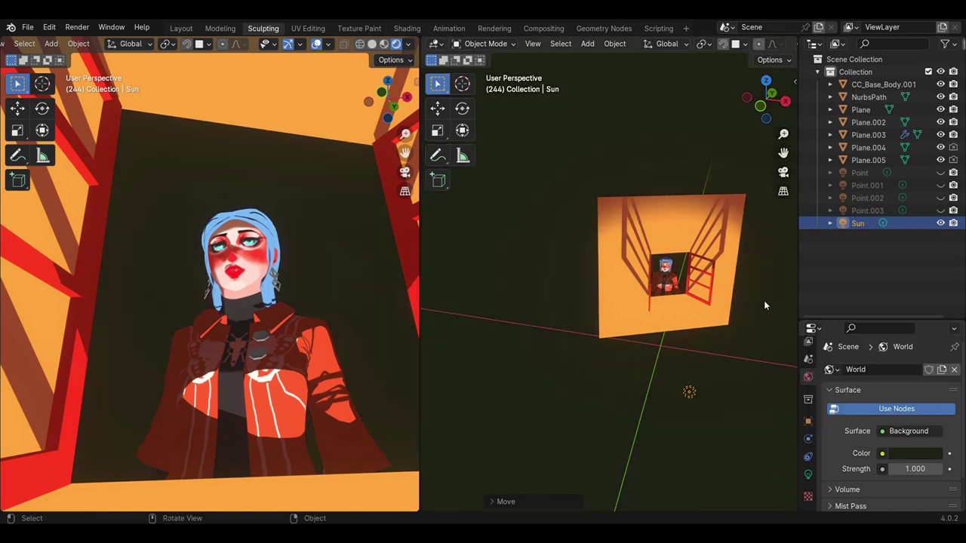
click(910, 454)
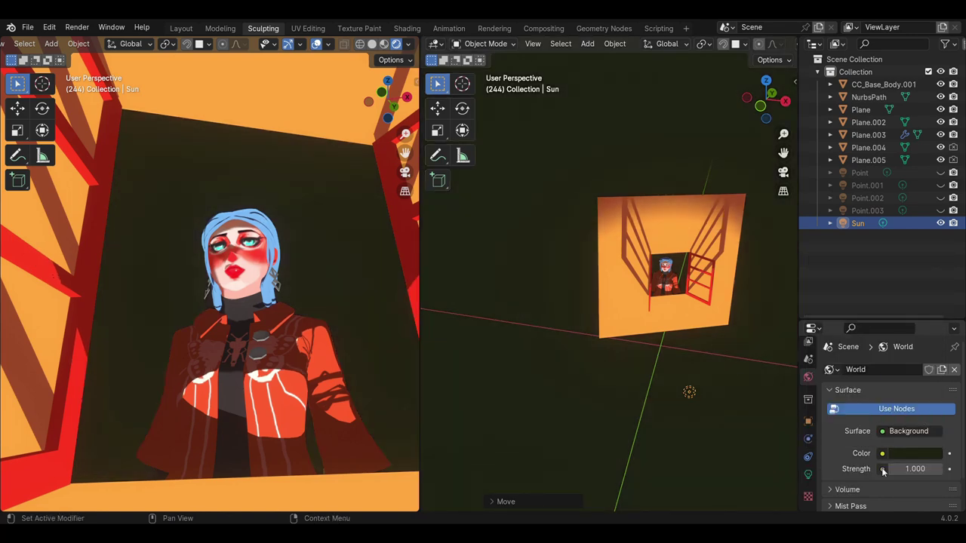
Split the right view and make the lower area a Shader Editor
drag(802, 513, 604, 308)
click(438, 316)
click(457, 322)
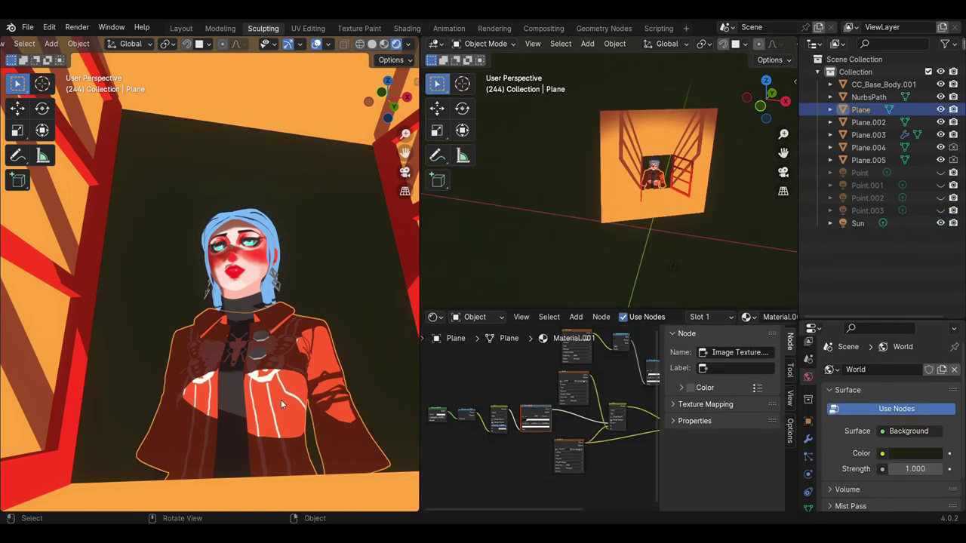
Set the Color Ramp interpolation to Ease
scroll(599, 418, up, 5)
click(600, 417)
click(603, 336)
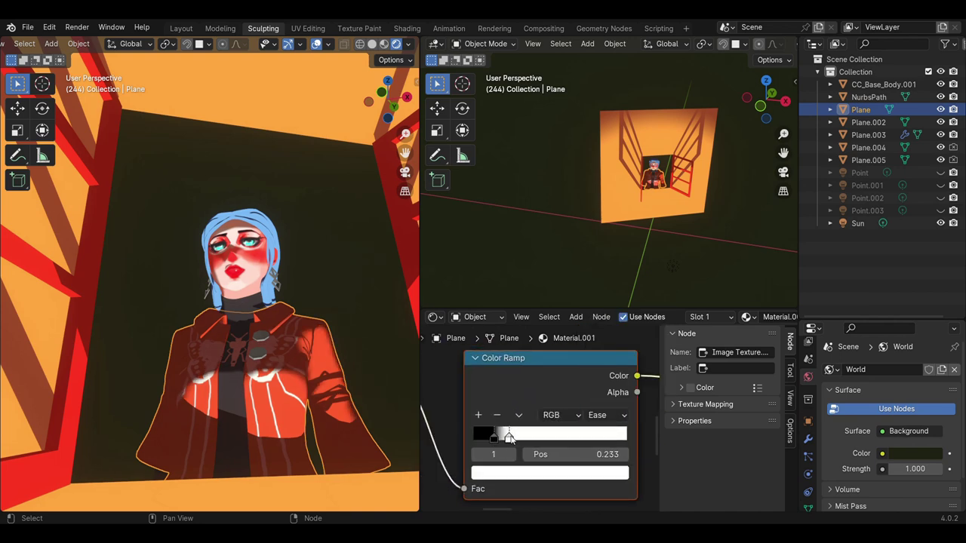
Select the hair and try pushing its dark ramp stop right, then undo it
scroll(503, 435, down, 3)
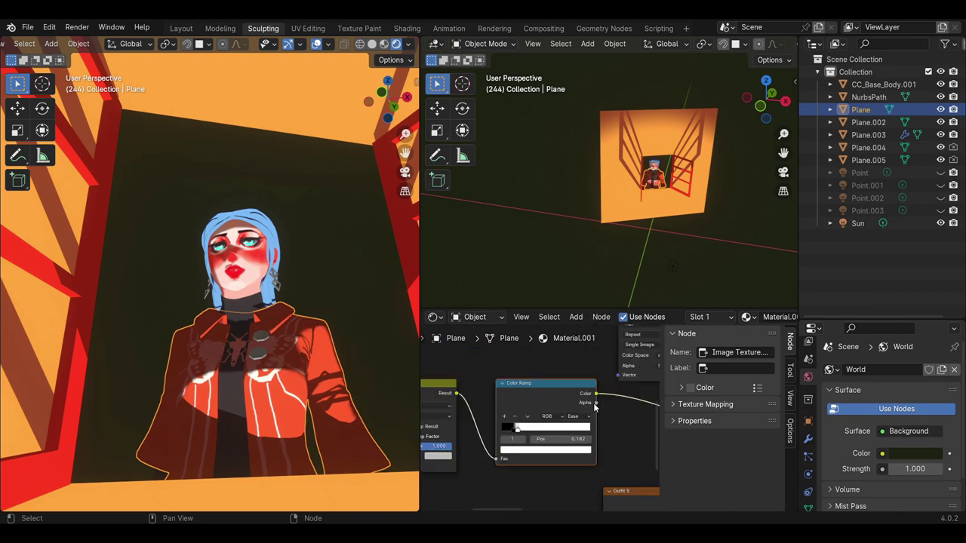
click(257, 217)
scroll(574, 408, up, 3)
drag(558, 404, 592, 403)
key(ctrl+z)
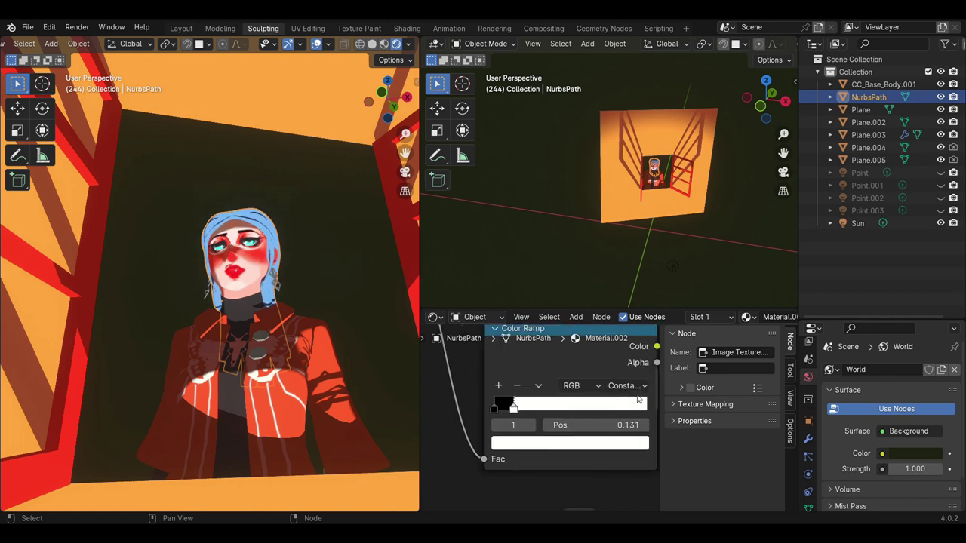
scroll(498, 407, down, 3)
scroll(543, 419, up, 3)
scroll(559, 423, up, 2)
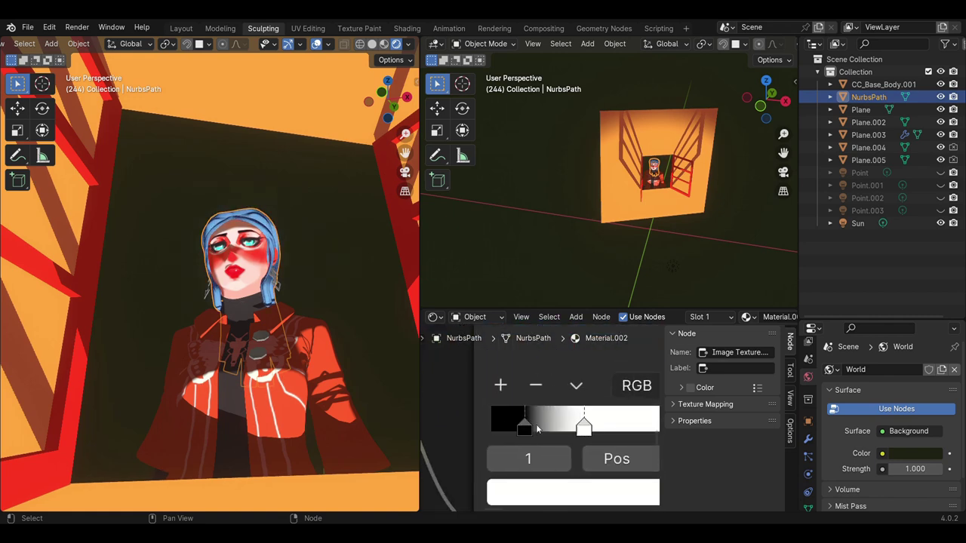
On the hair ramp, slide the dark stop fully left and the light stop close beside it
key(KP_Decimal)
middle_drag(641, 173, 652, 154)
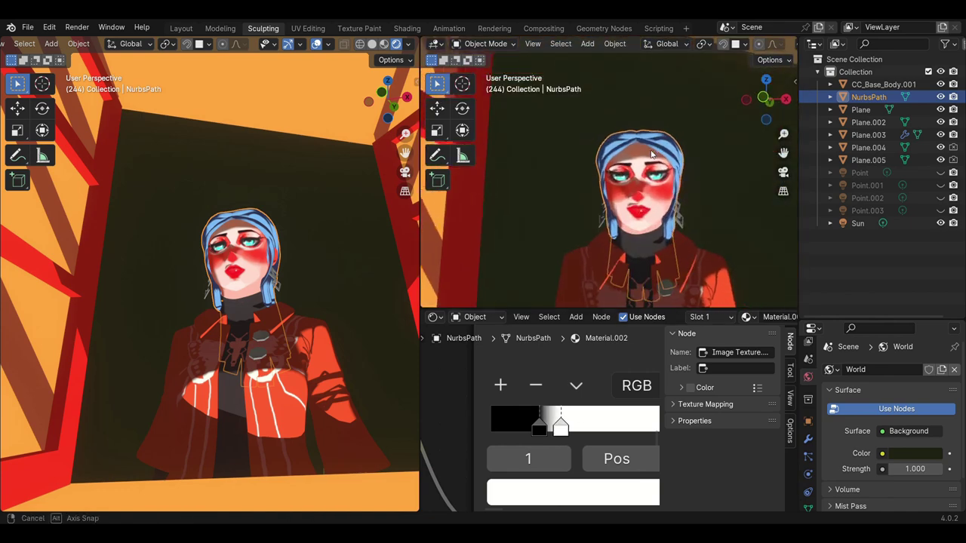
click(595, 245)
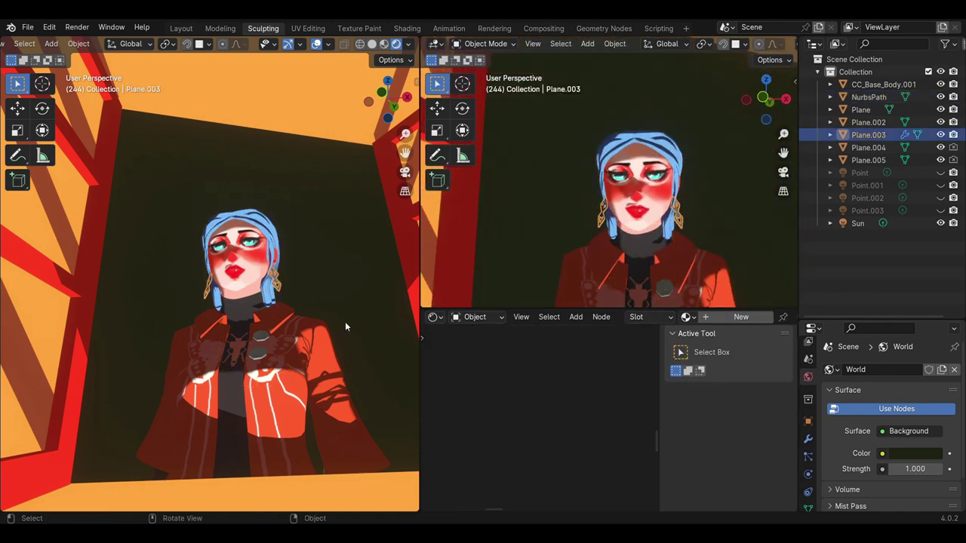
middle_drag(604, 227, 573, 226)
click(611, 188)
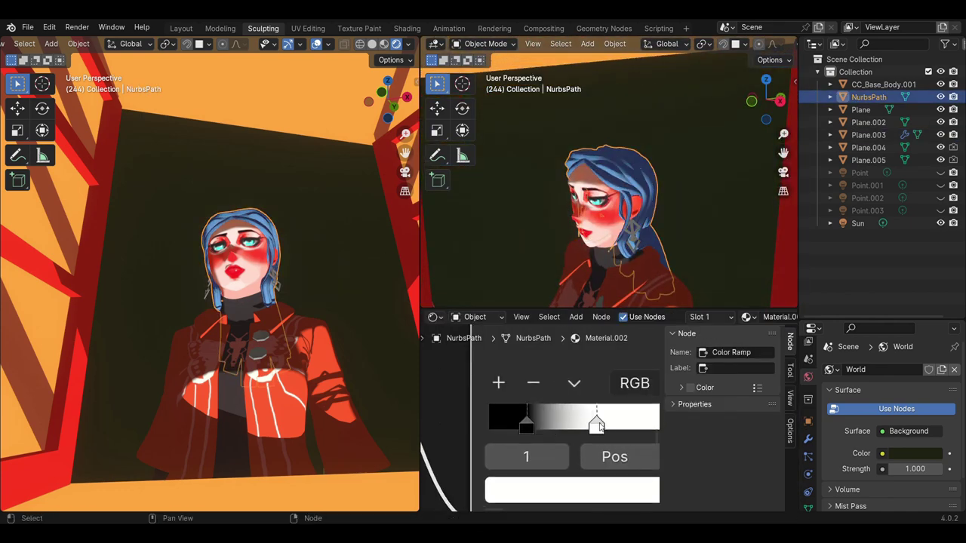
drag(526, 426, 499, 426)
drag(596, 426, 546, 429)
middle_drag(573, 227, 626, 226)
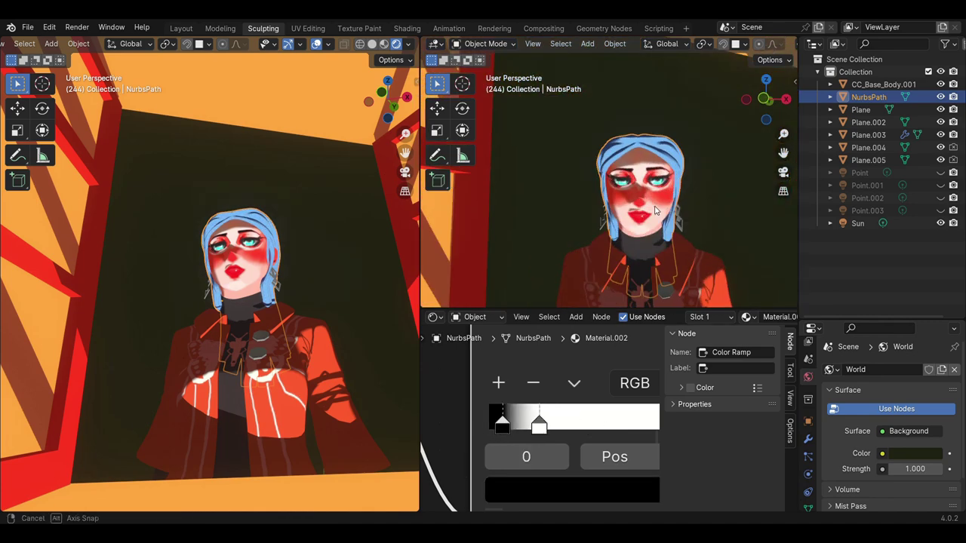
click(651, 226)
Replace the earring's image texture with a new 2048-pixel image named Prop S
scroll(618, 407, down, 4)
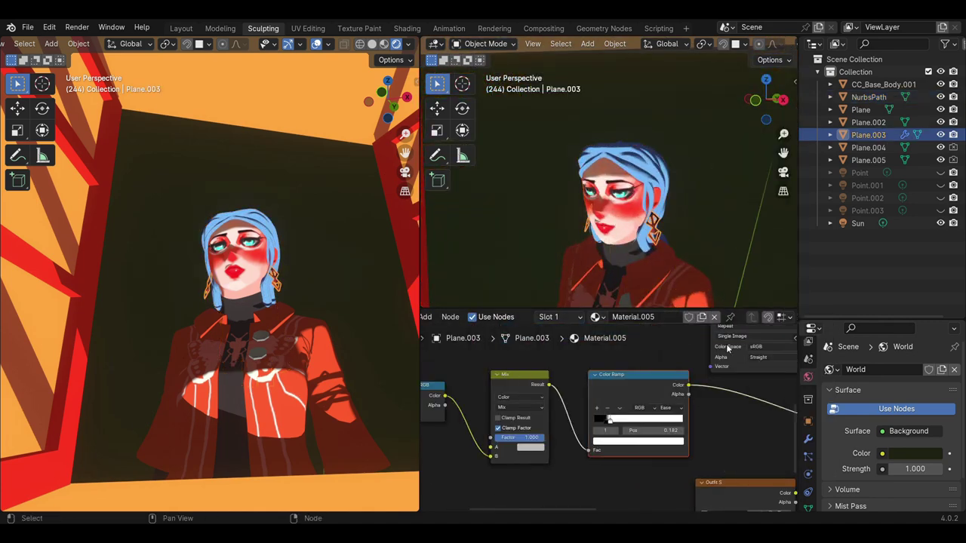
mouse_move(619, 408)
middle_down()
mouse_move(589, 430)
mouse_move(649, 415)
middle_up()
scroll(658, 413, up, 4)
click(664, 407)
scroll(648, 415, down, 2)
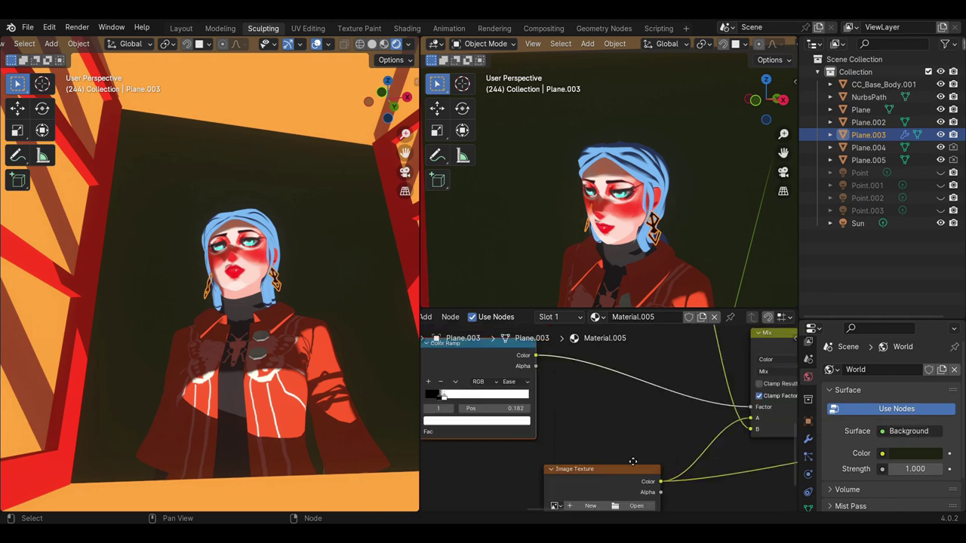
scroll(601, 432, up, 3)
click(602, 424)
click(611, 398)
text(Prop)
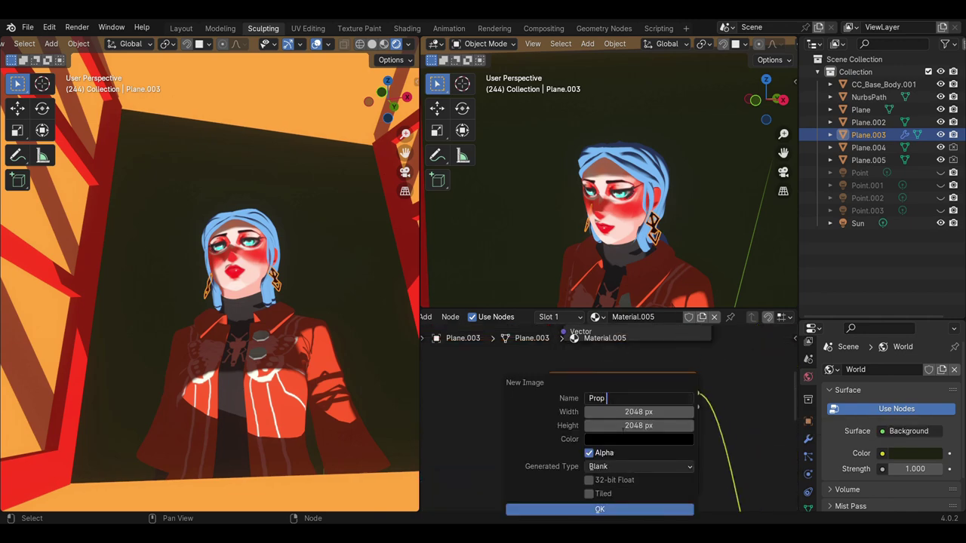
key(Escape)
click(600, 424)
click(609, 399)
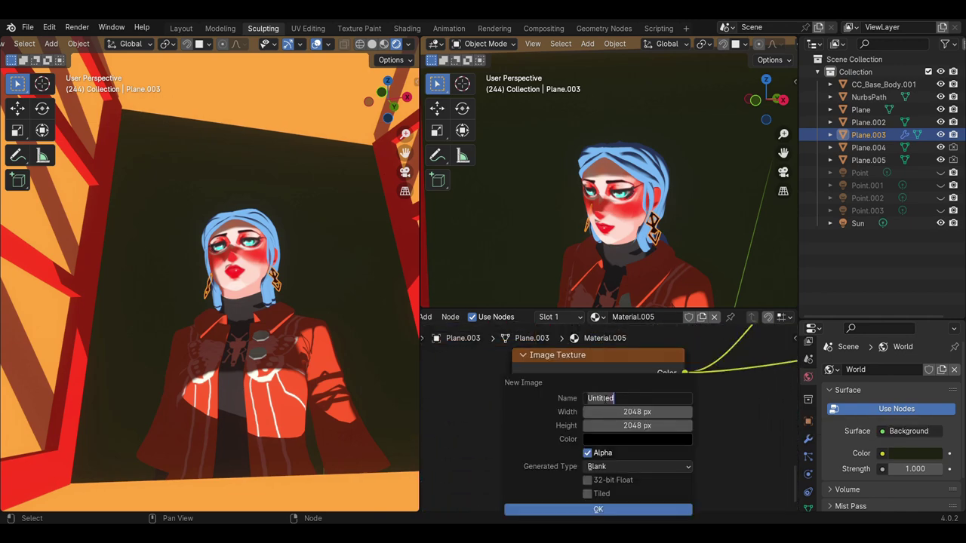
click(598, 510)
scroll(603, 423, down, 2)
Fill the earrings with magenta in Texture Paint mode, then return to Object Mode
click(482, 43)
click(501, 125)
click(535, 59)
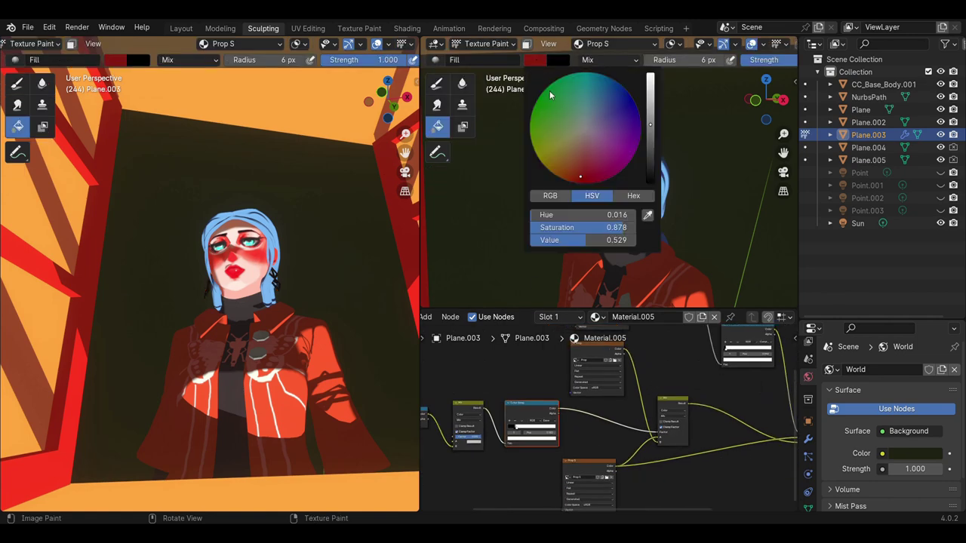
click(541, 160)
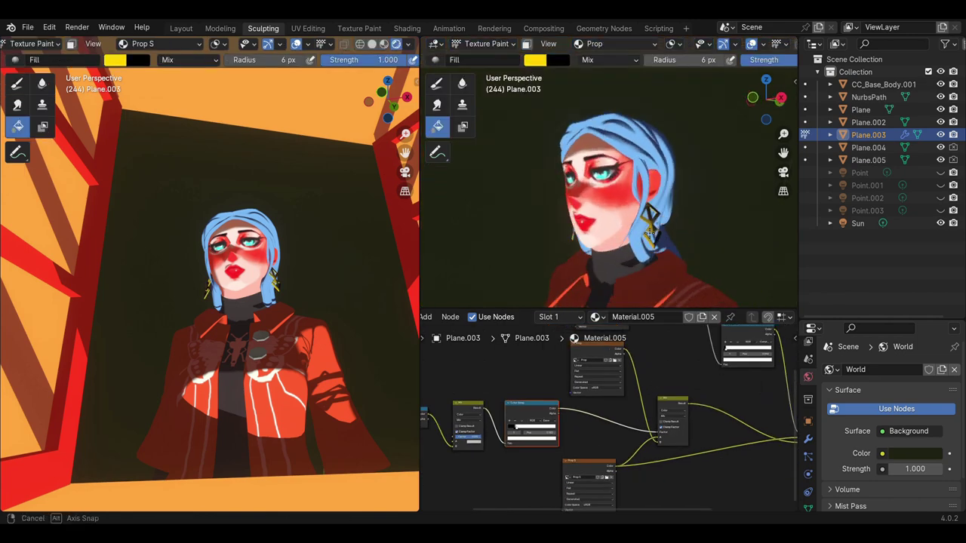
click(534, 59)
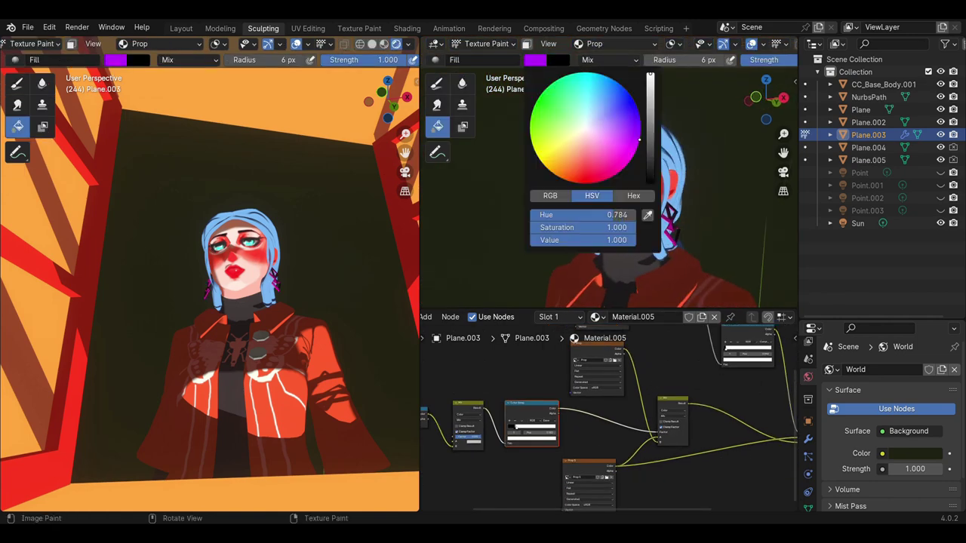
click(590, 80)
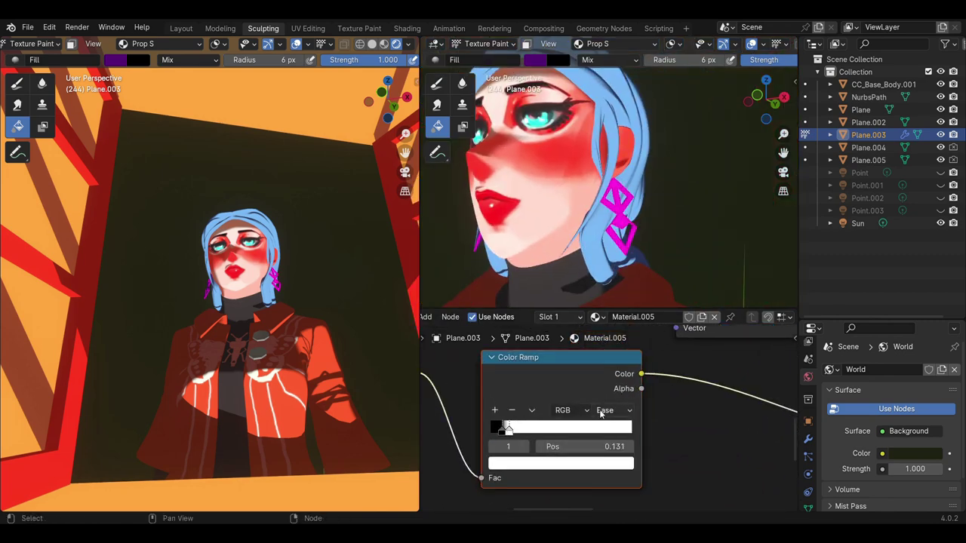
scroll(512, 430, down, 5)
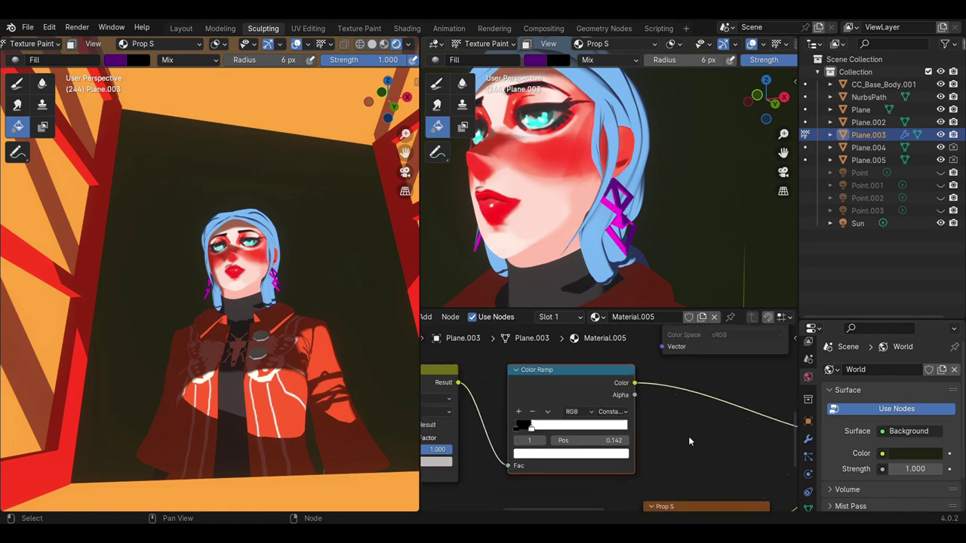
click(489, 58)
click(575, 234)
Assign the window material to the jacket buttons as a single-user copy
click(608, 241)
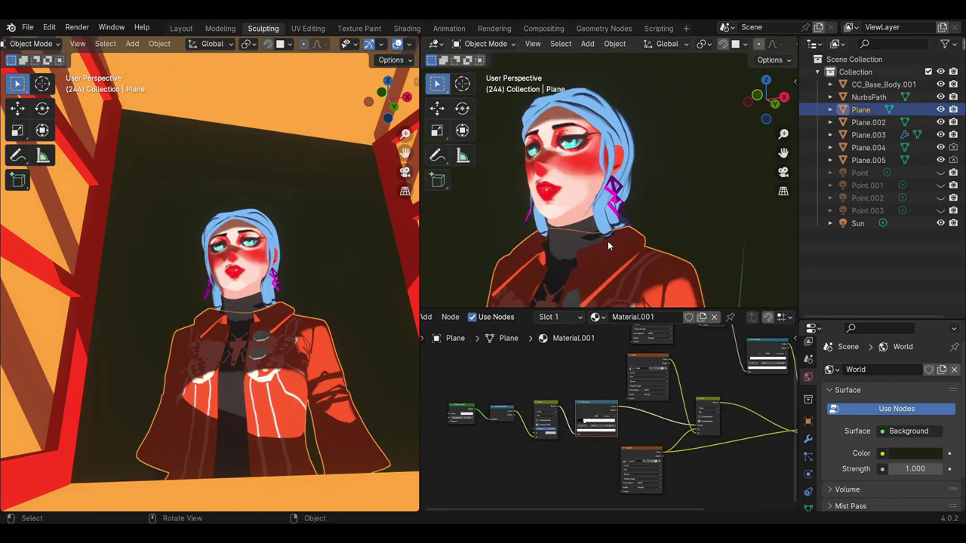
scroll(607, 240, down, 5)
click(693, 241)
click(293, 323)
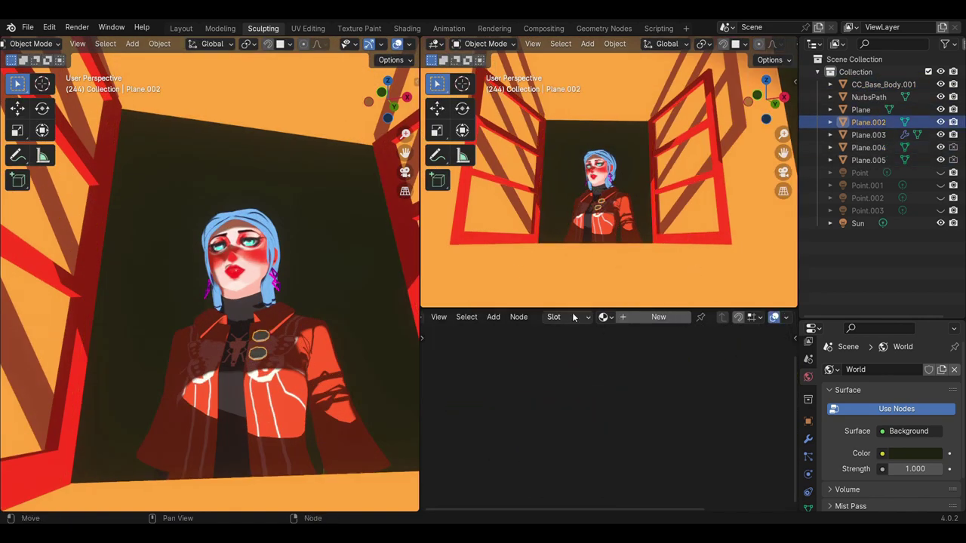
click(613, 320)
click(638, 393)
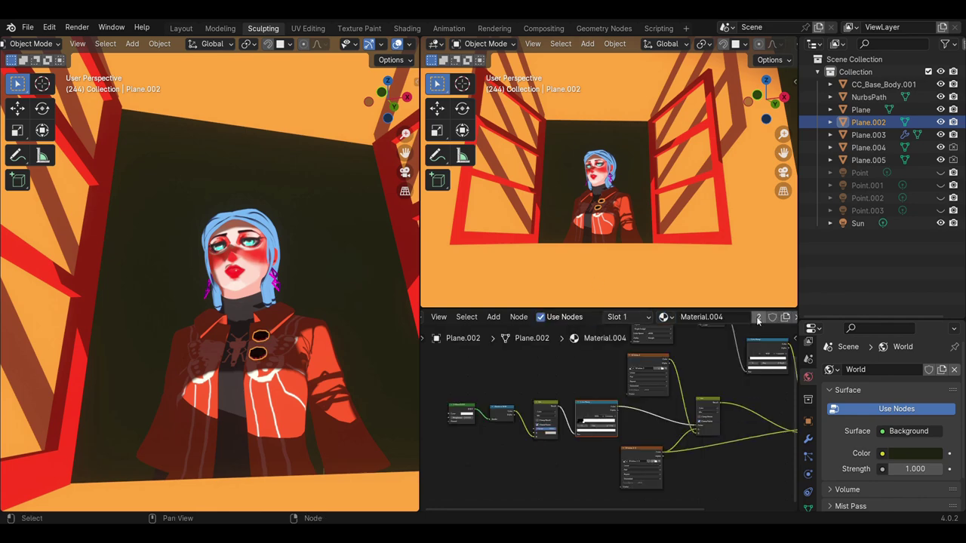
Replace the Window 2 image with a new 2048-pixel button image
scroll(633, 392, up, 3)
scroll(671, 394, up, 2)
click(668, 388)
click(615, 388)
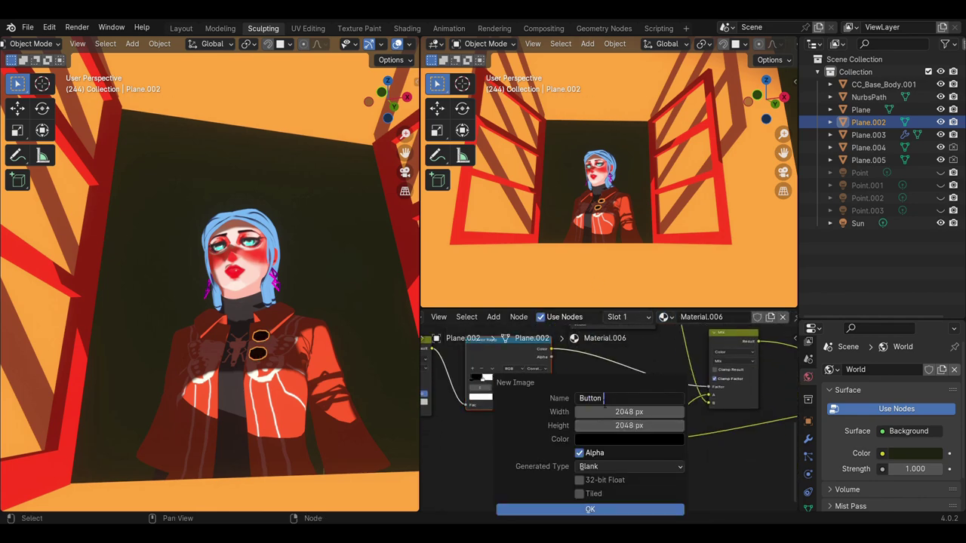
key(Return)
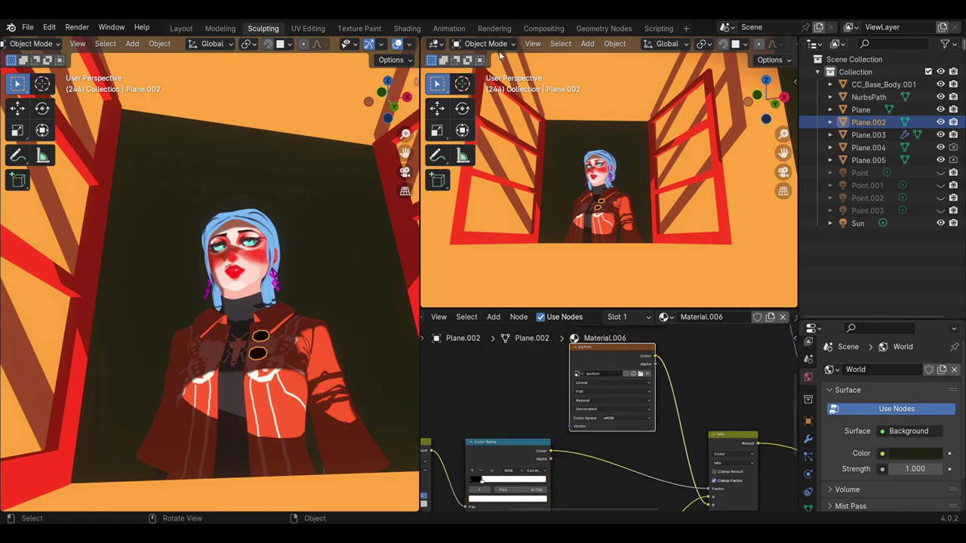
Name the image Button S and paint the buttons dark grey
click(536, 59)
scroll(587, 131, up, 3)
scroll(587, 131, down, 10)
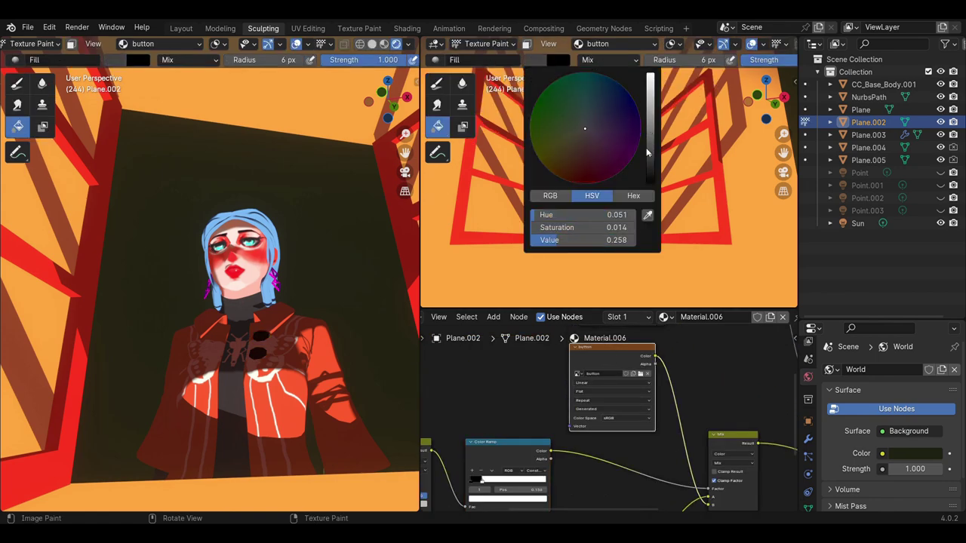
click(557, 59)
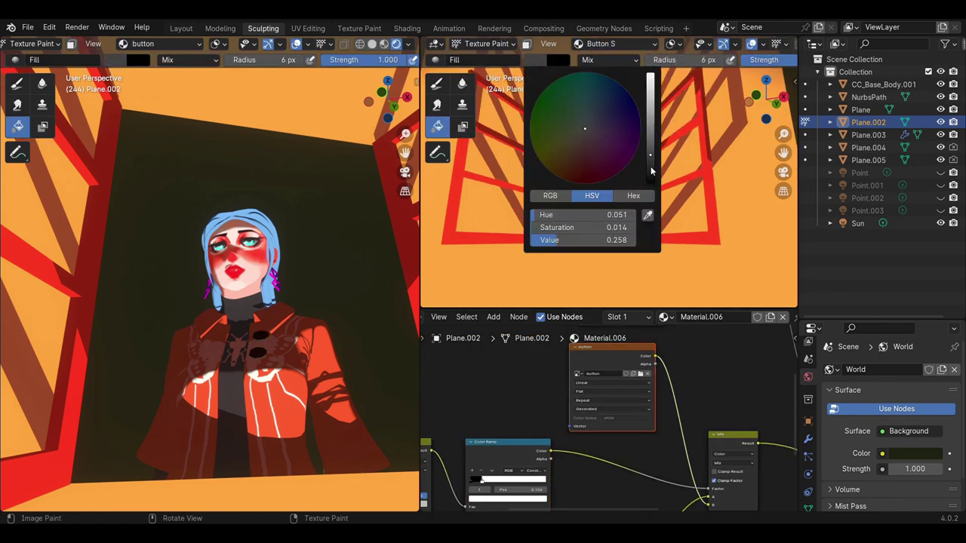
click(557, 60)
scroll(571, 280, down, 5)
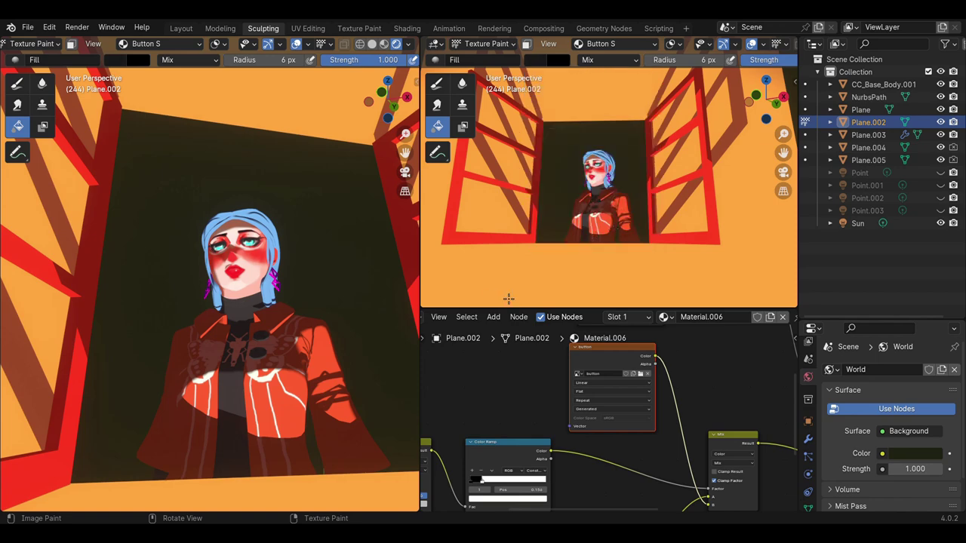
right_click(522, 407)
Close the Shader Editor area
right_click(556, 416)
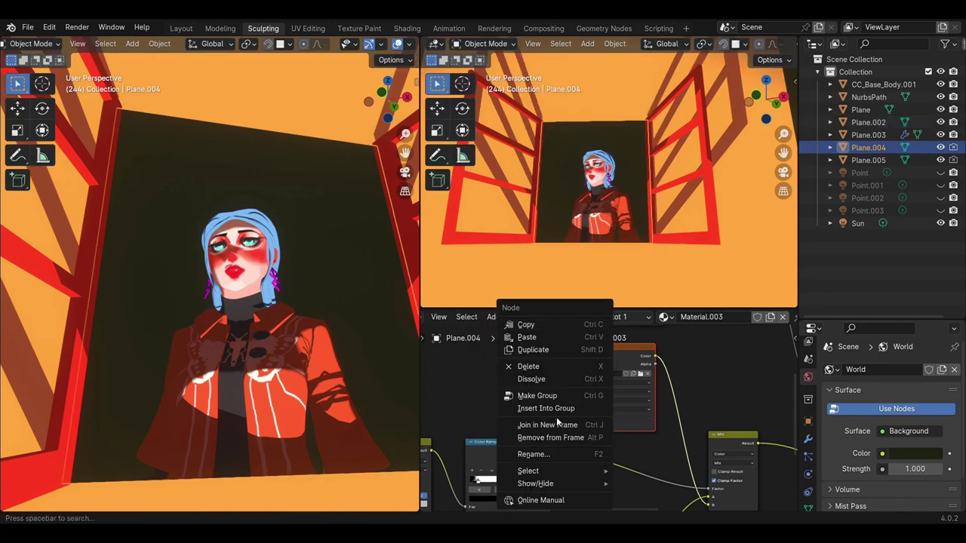
right_click(481, 323)
click(481, 323)
scroll(528, 302, up, 5)
scroll(453, 305, up, 2)
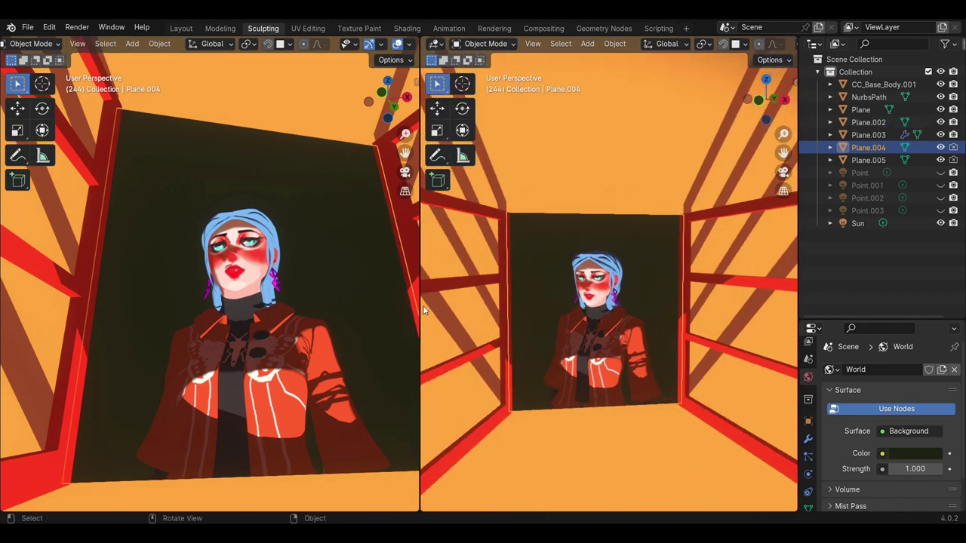
Give Plane.005 a new Outline material using an Emission shader
click(687, 232)
click(808, 474)
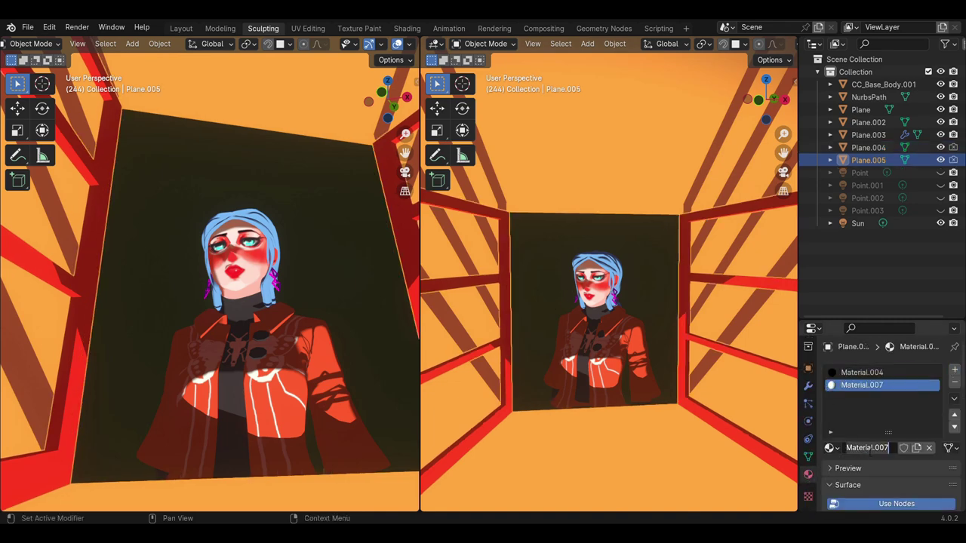
click(896, 503)
click(915, 422)
Add a Solidify outline shell to Plane.005 with 0.005 m thickness
click(806, 179)
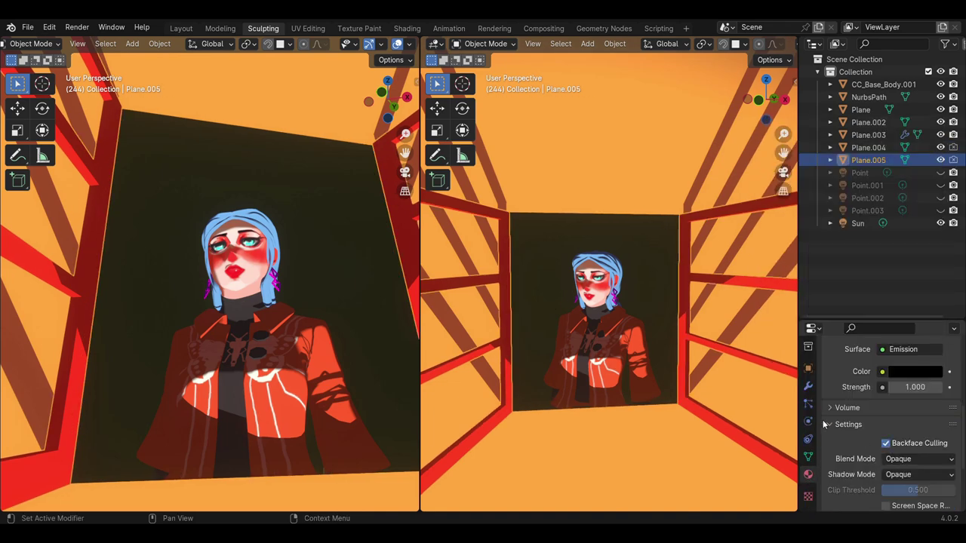
click(808, 385)
click(853, 364)
click(743, 393)
scroll(840, 453, down, 3)
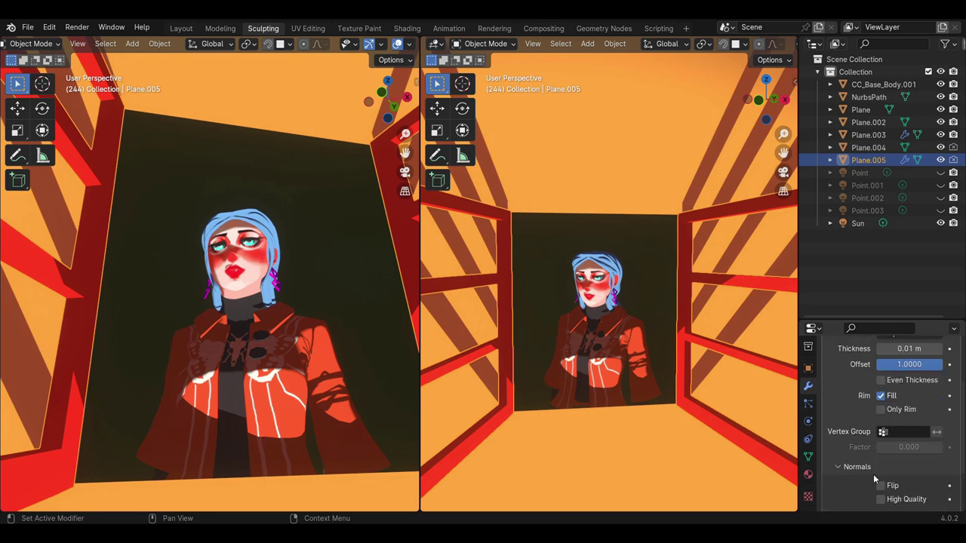
scroll(873, 474, down, 2)
scroll(839, 455, up, 5)
click(661, 307)
drag(907, 425, 887, 425)
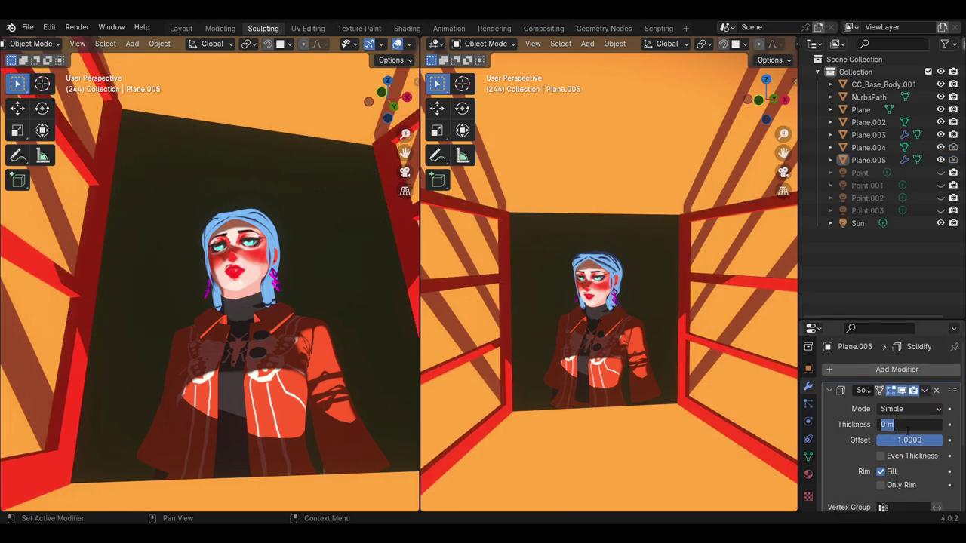
Add a Solidify outline shell to Plane.004
click(595, 185)
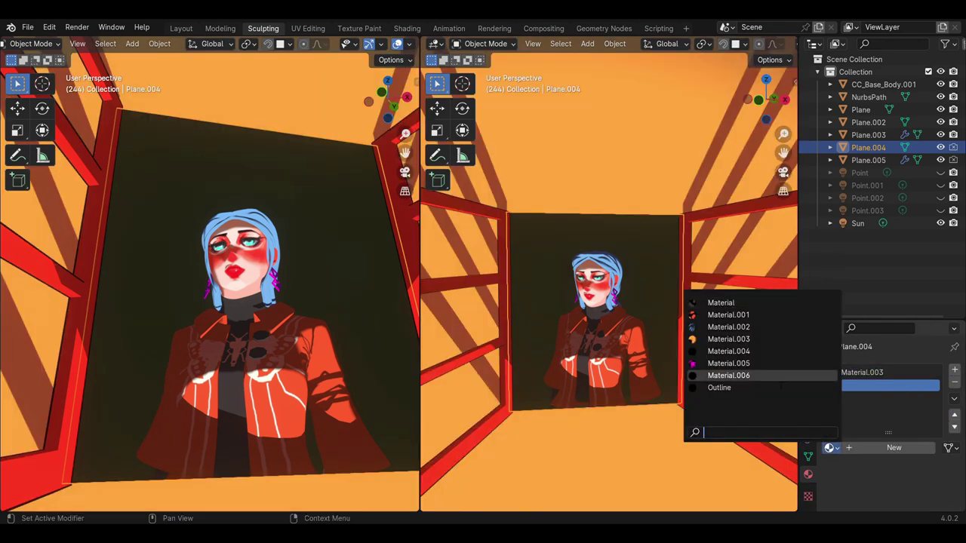
click(855, 374)
scroll(905, 441, down, 3)
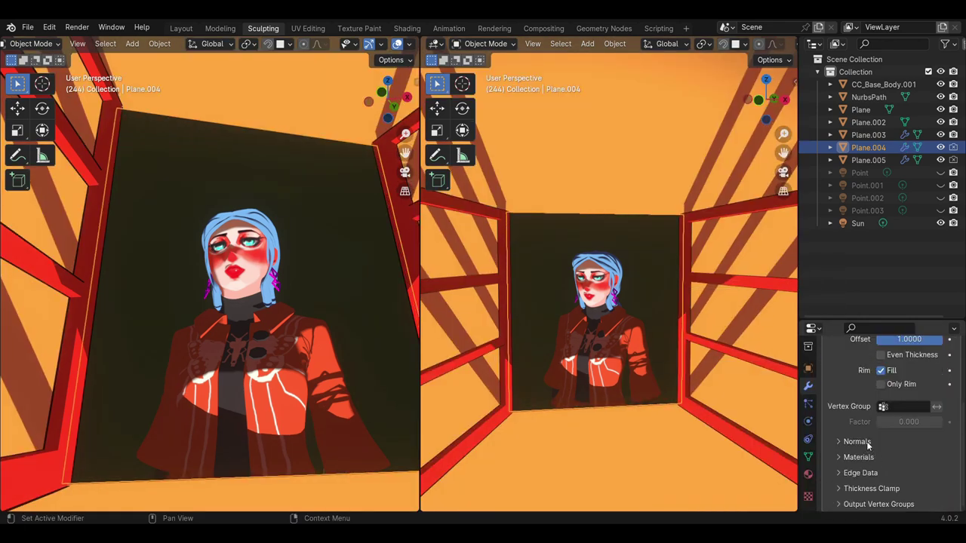
drag(905, 461, 904, 468)
scroll(905, 453, up, 5)
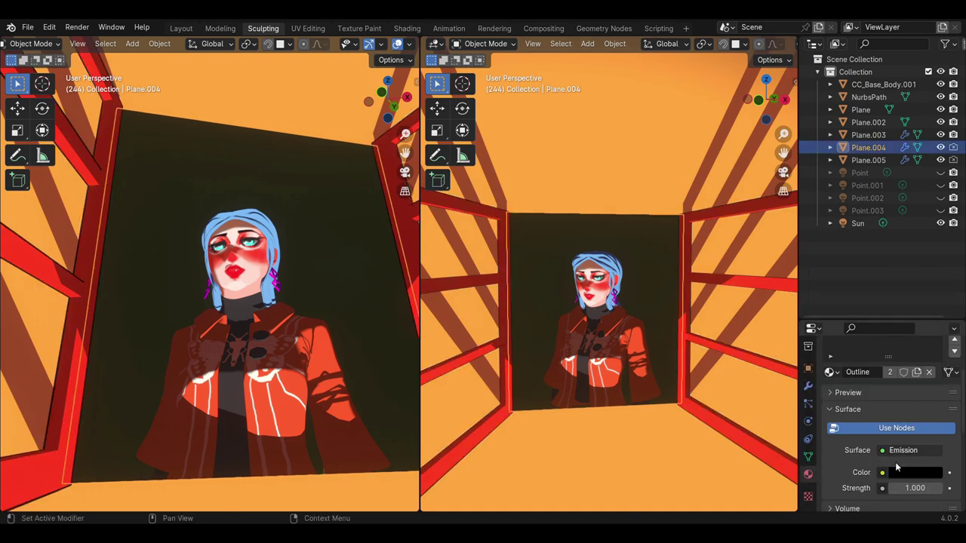
Add a Solidify outline with flipped normals to the body and adjust its thickness
click(612, 347)
scroll(604, 332, up, 3)
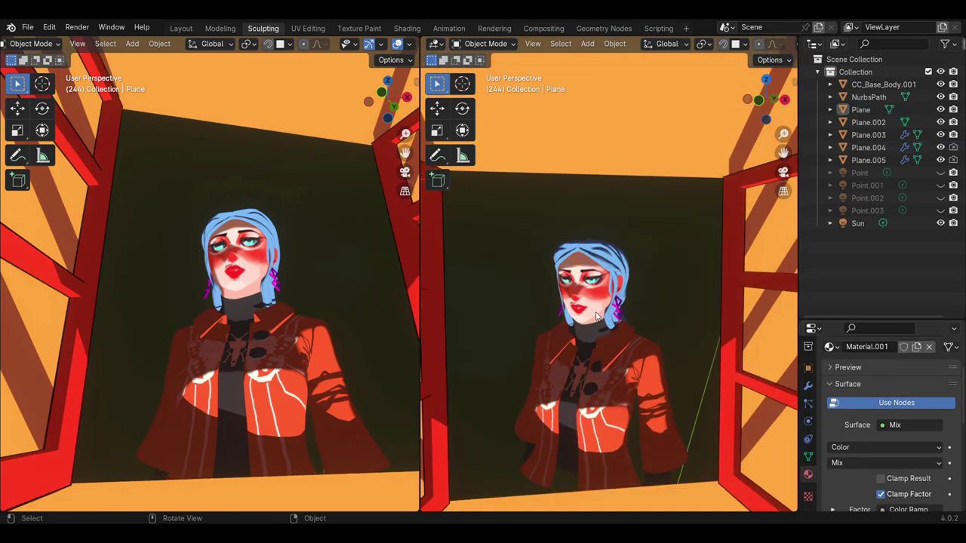
click(808, 385)
click(860, 346)
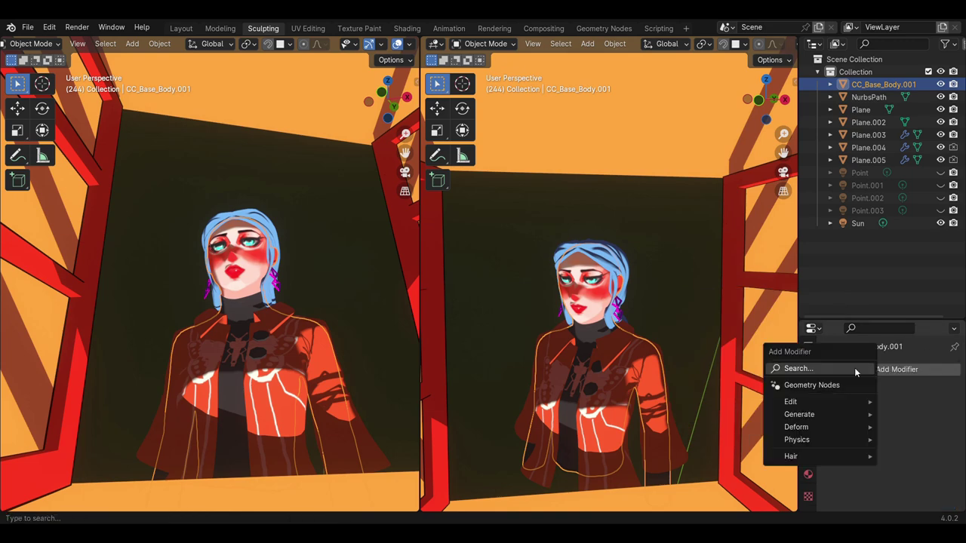
click(830, 423)
scroll(870, 494, down, 4)
click(881, 387)
scroll(908, 413, up, 5)
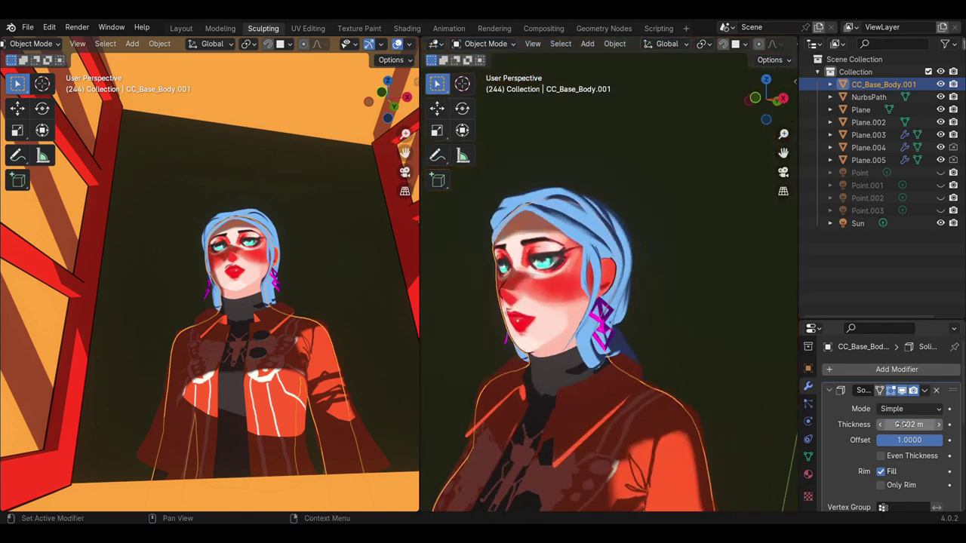
click(901, 424)
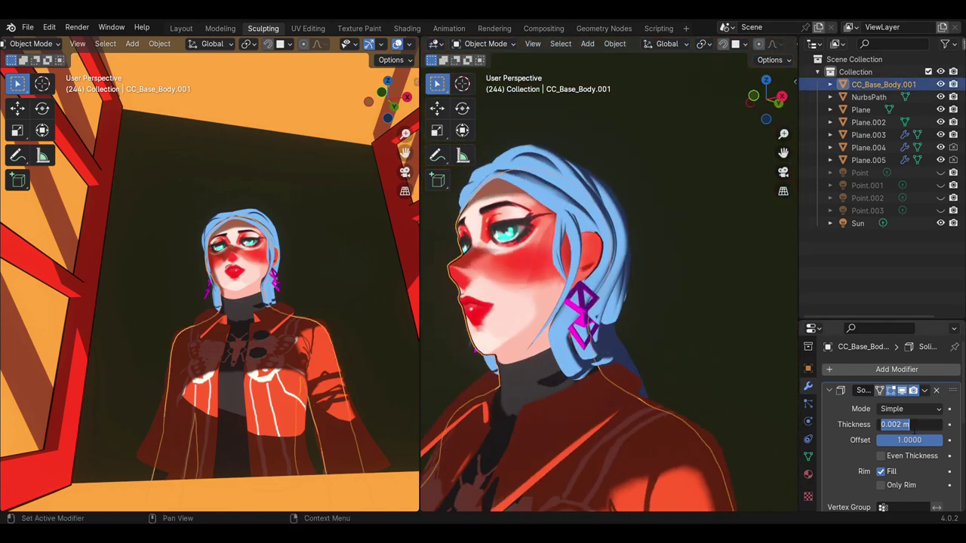
Set the jacket's Solidify outline thickness and check its Outline material colour
click(604, 390)
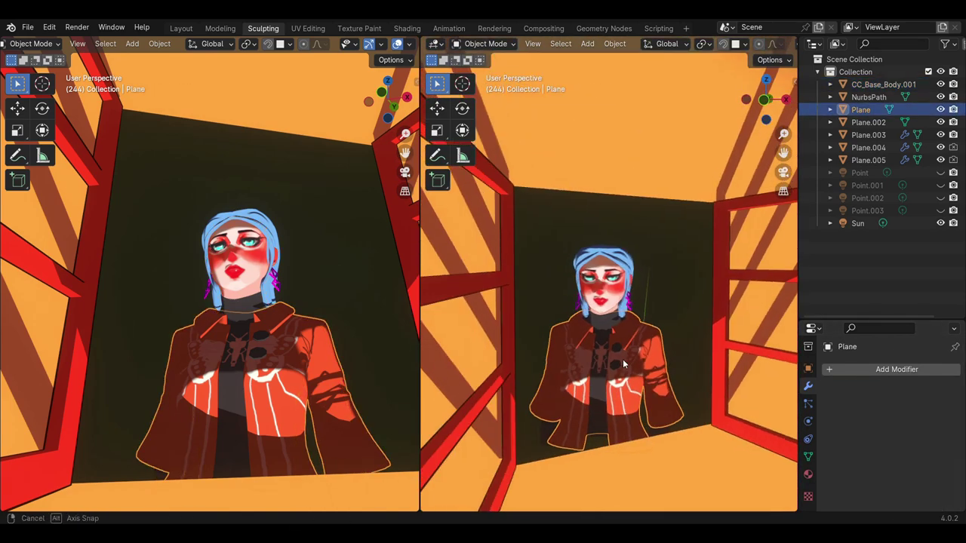
click(808, 474)
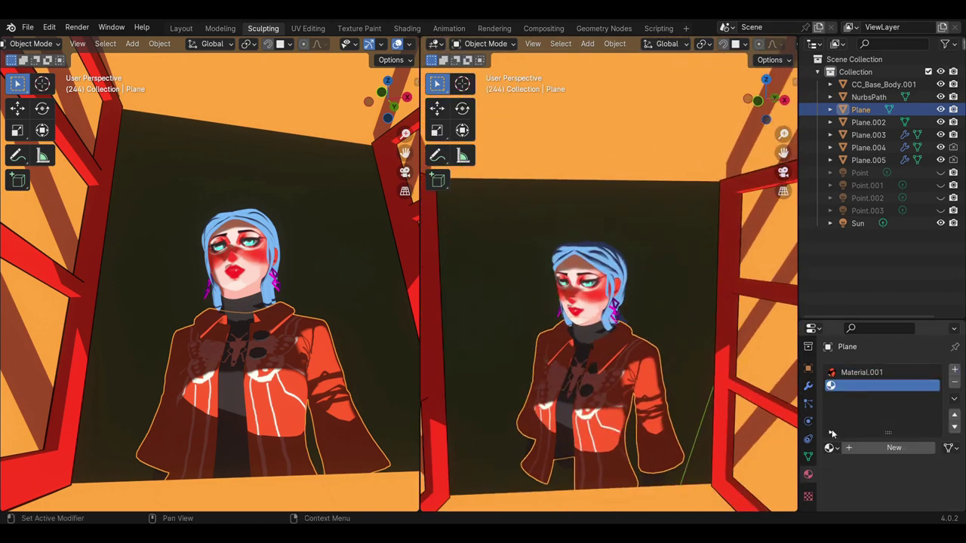
scroll(836, 426, down, 2)
scroll(836, 427, down, 2)
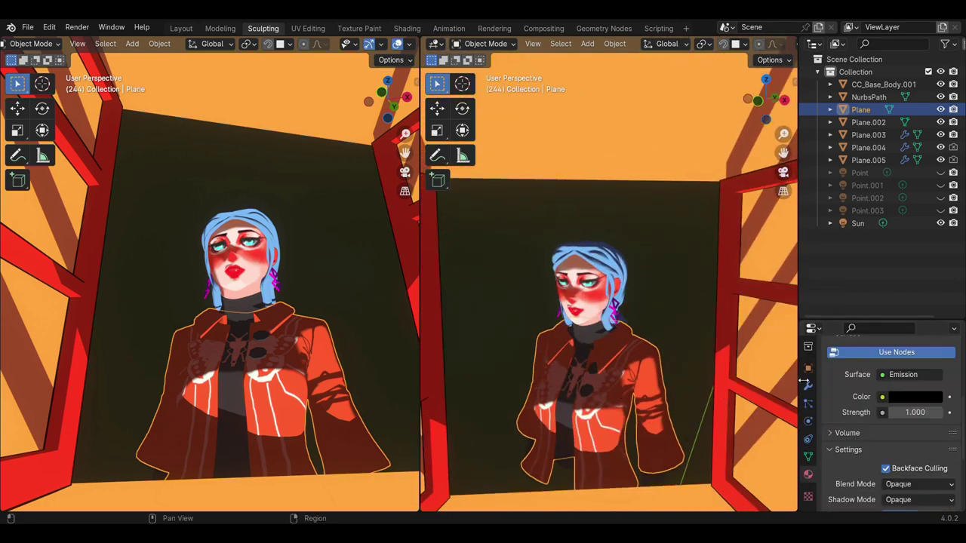
click(807, 386)
scroll(869, 463, down, 5)
scroll(889, 429, up, 5)
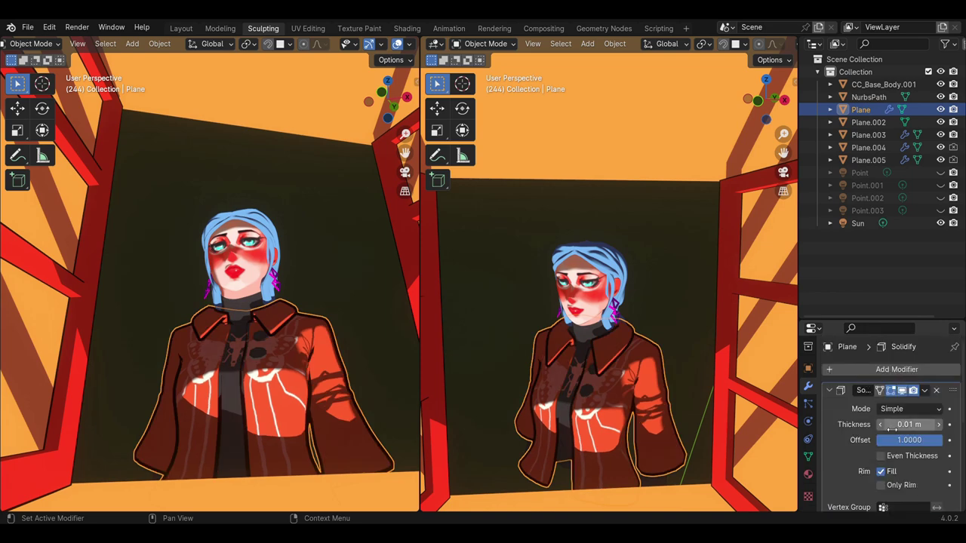
key(Return)
click(627, 304)
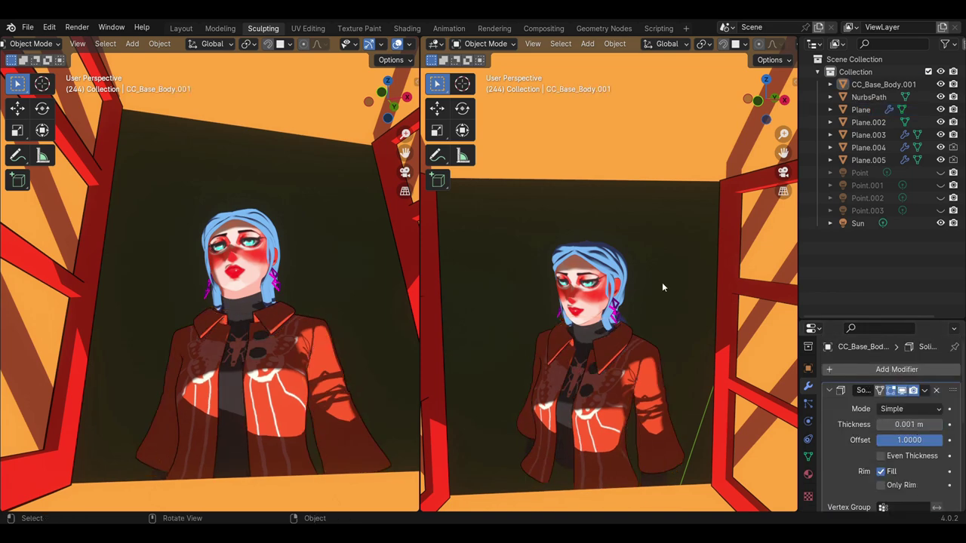
click(582, 334)
click(860, 109)
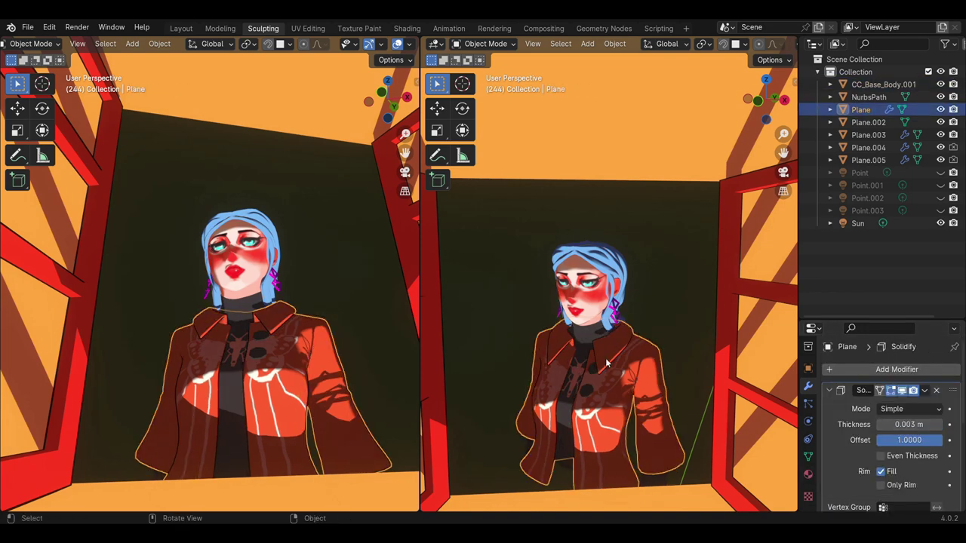
click(807, 473)
click(890, 472)
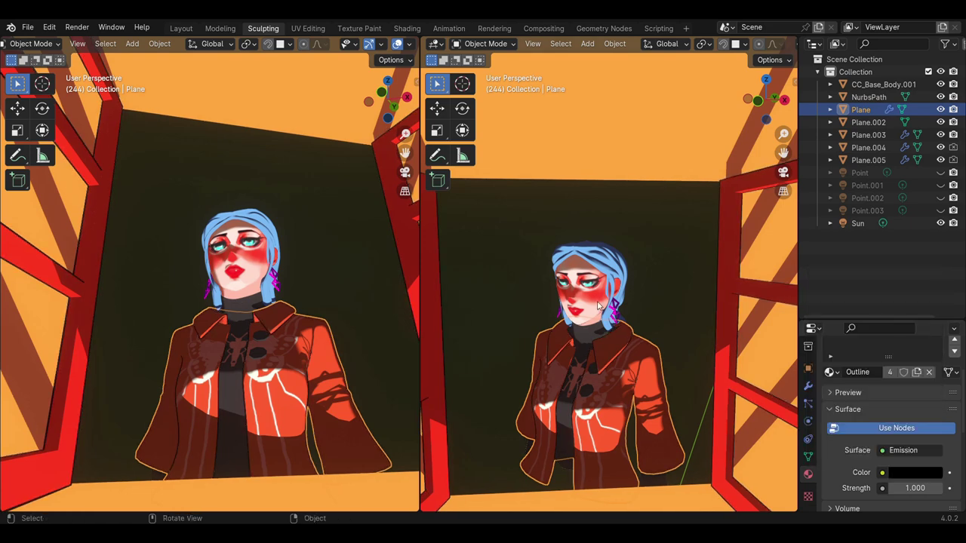
Add a 0.01 m Solidify outline shell to the jacket buttons, Plane.002
click(867, 122)
scroll(939, 377, up, 3)
click(808, 384)
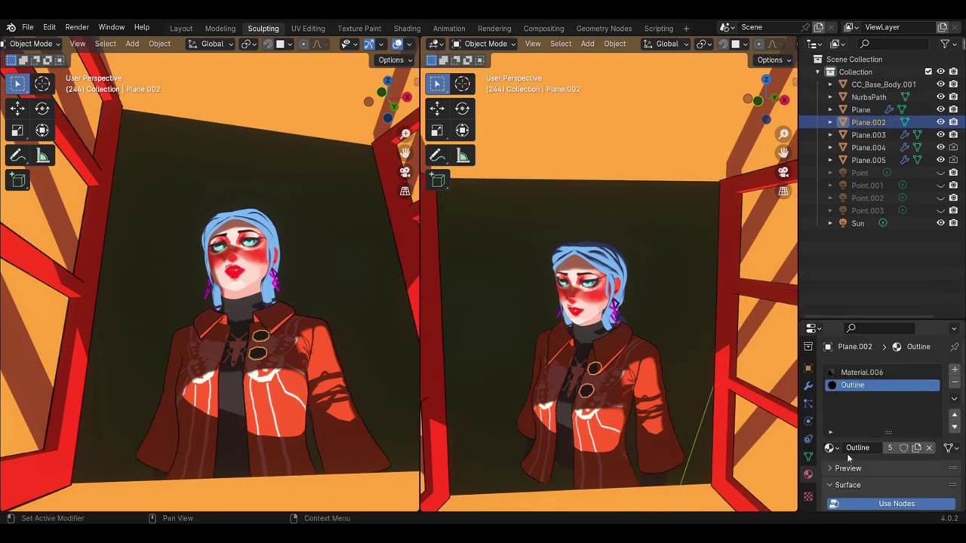
click(867, 370)
click(891, 422)
scroll(857, 451, down, 4)
drag(857, 451, 857, 440)
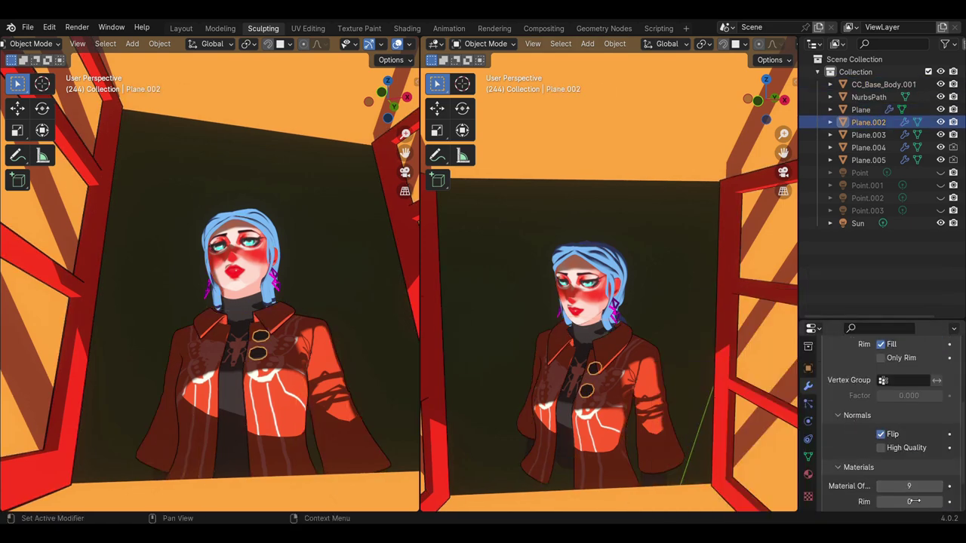
scroll(875, 422, down, 3)
scroll(875, 422, up, 5)
scroll(614, 367, up, 5)
mouse_move(614, 367)
middle_down()
mouse_move(559, 410)
mouse_move(573, 393)
middle_up()
Review the buttons' modifier and Outline material colour, then view the full figure
scroll(843, 441, down, 3)
scroll(842, 442, up, 4)
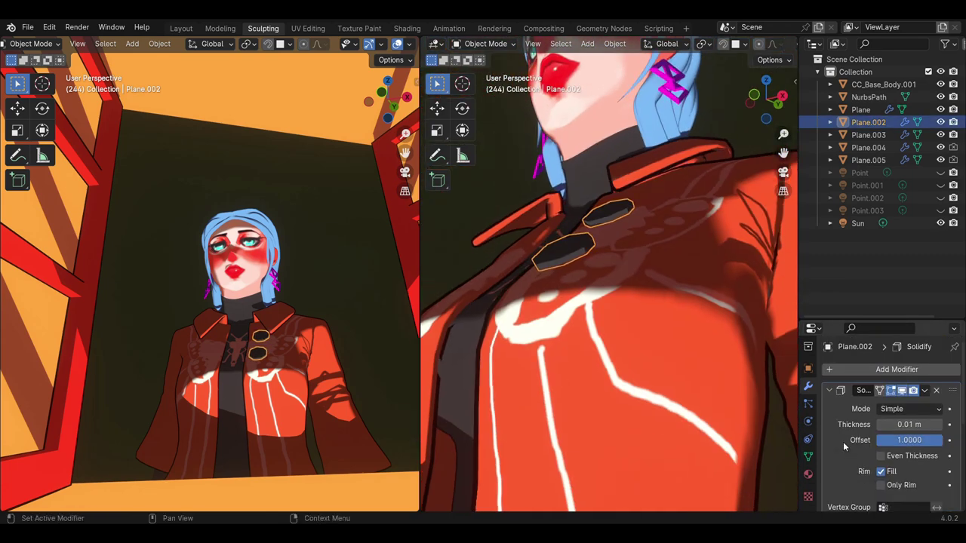
click(808, 474)
scroll(883, 433, down, 10)
click(808, 385)
click(808, 473)
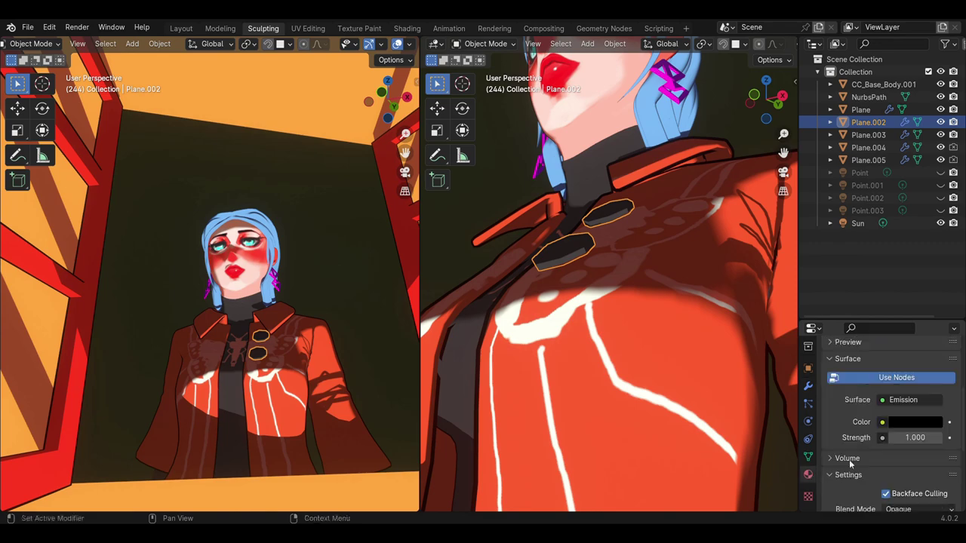
click(915, 421)
middle_drag(679, 340, 633, 302)
click(869, 97)
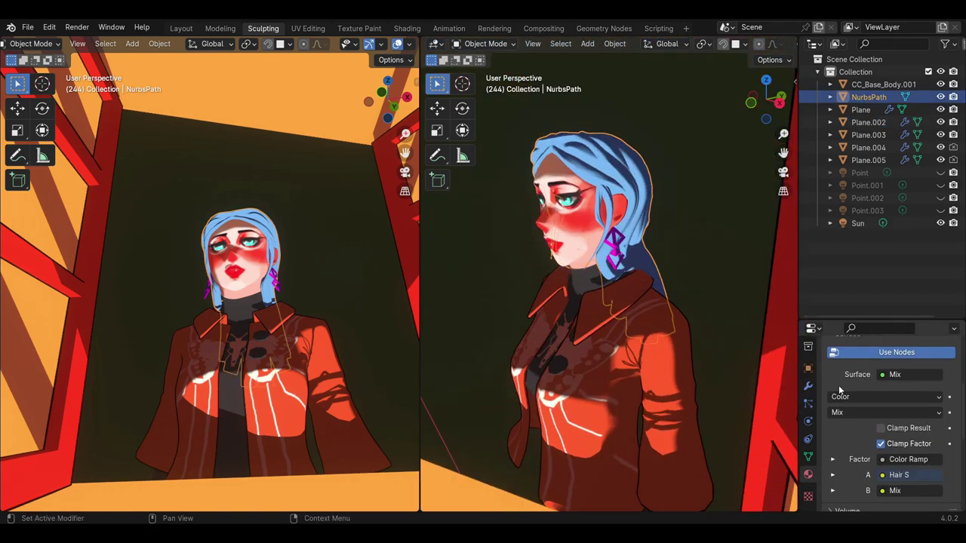
Add a Solidify modifier to the hair (NurbsPath) from the modifier search list
scroll(829, 450, up, 5)
click(836, 388)
click(716, 388)
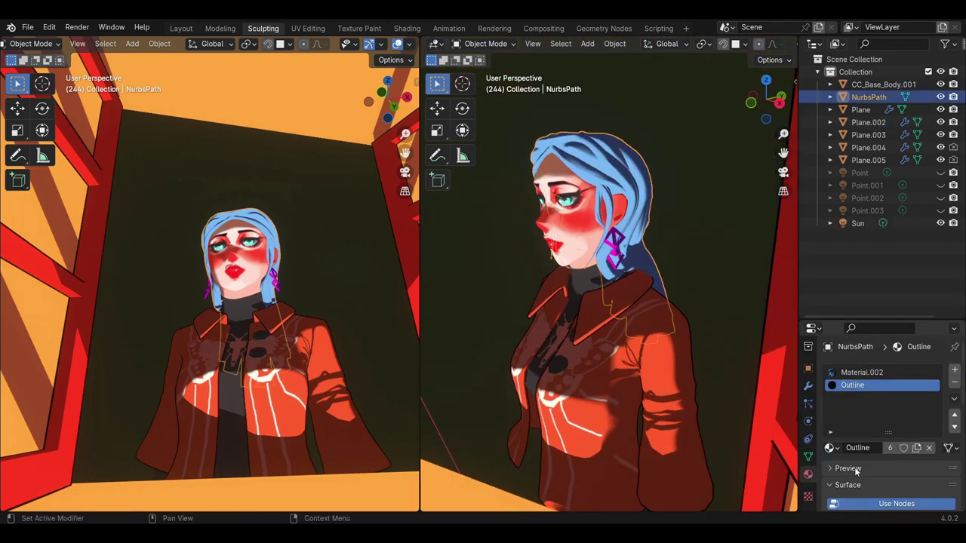
click(808, 384)
click(896, 369)
click(905, 440)
drag(905, 440, 942, 440)
scroll(869, 470, down, 2)
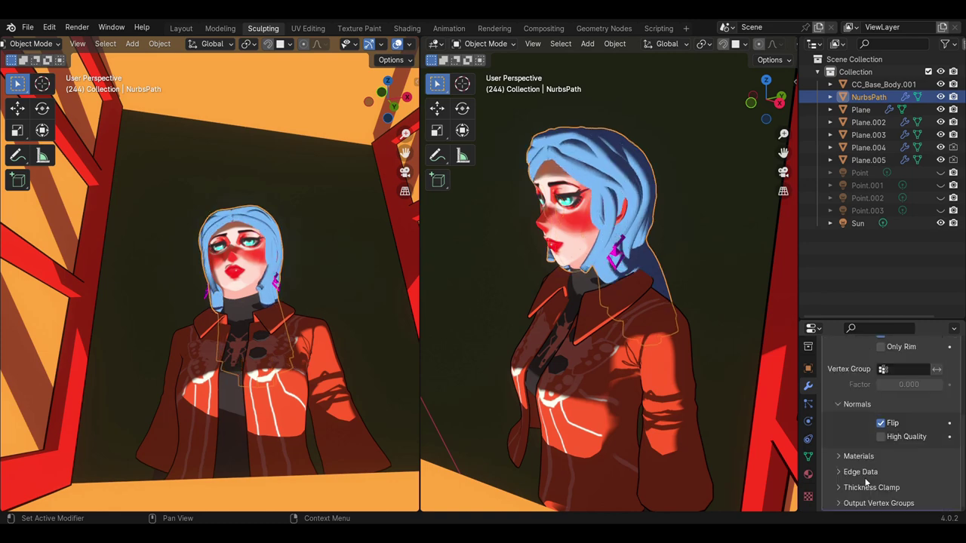
Turn off the rim fill on the hair's Solidify shell
click(837, 455)
scroll(916, 424, up, 8)
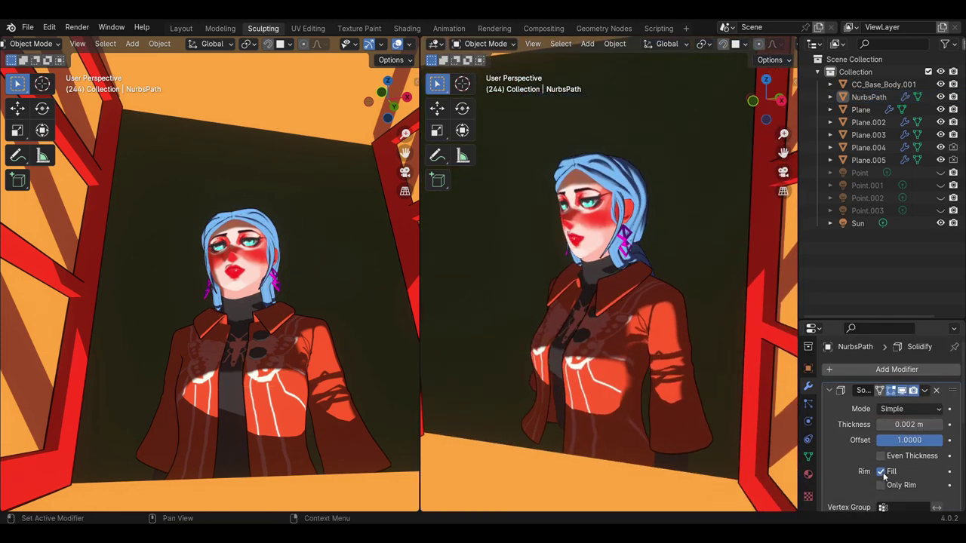
click(880, 471)
Enter a new hair shell thickness and reveal the Thickness Clamp options
double_click(909, 424)
text(0)
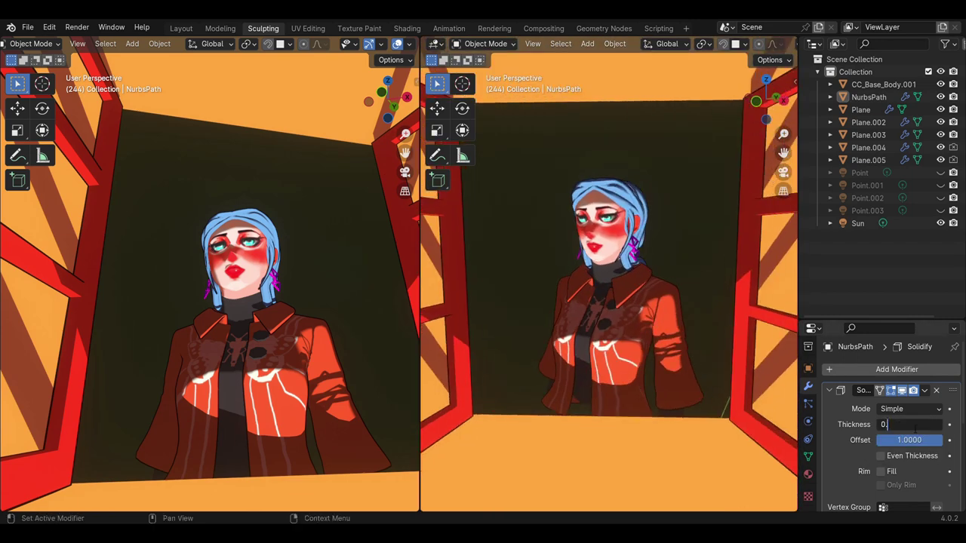
key(Return)
scroll(909, 427, down, 3)
scroll(909, 445, down, 3)
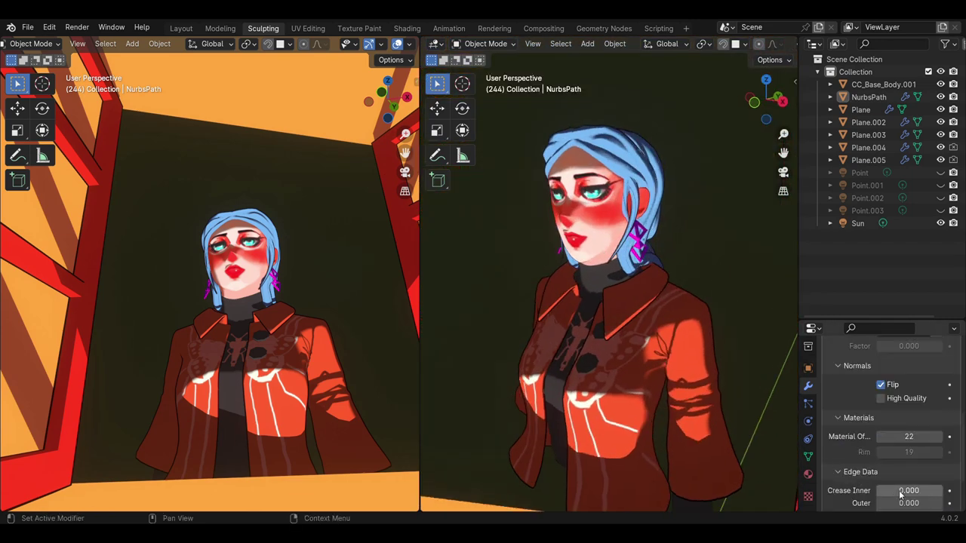
scroll(909, 460, down, 3)
click(860, 408)
click(875, 488)
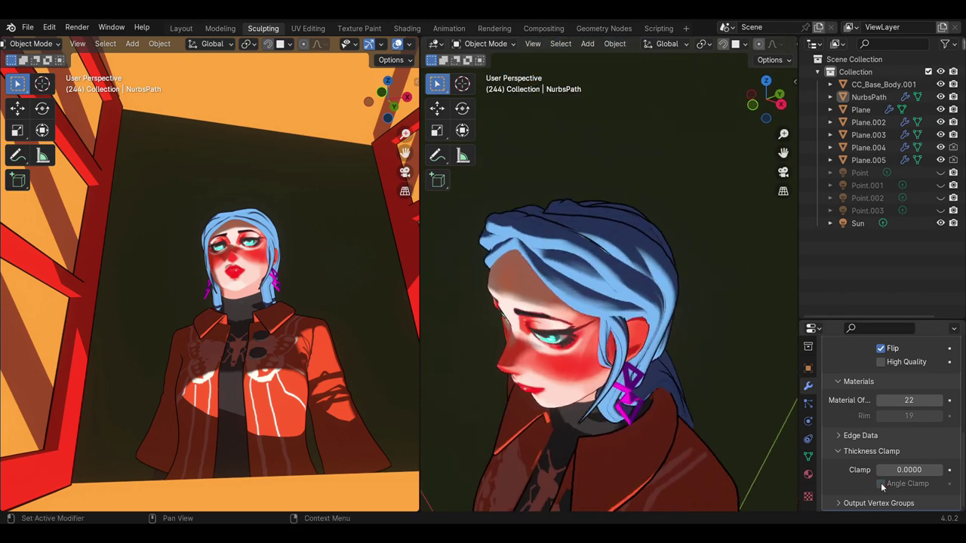
Re-enter the hair shell's Solidify thickness, aiming for 0.001 m
scroll(934, 413, up, 5)
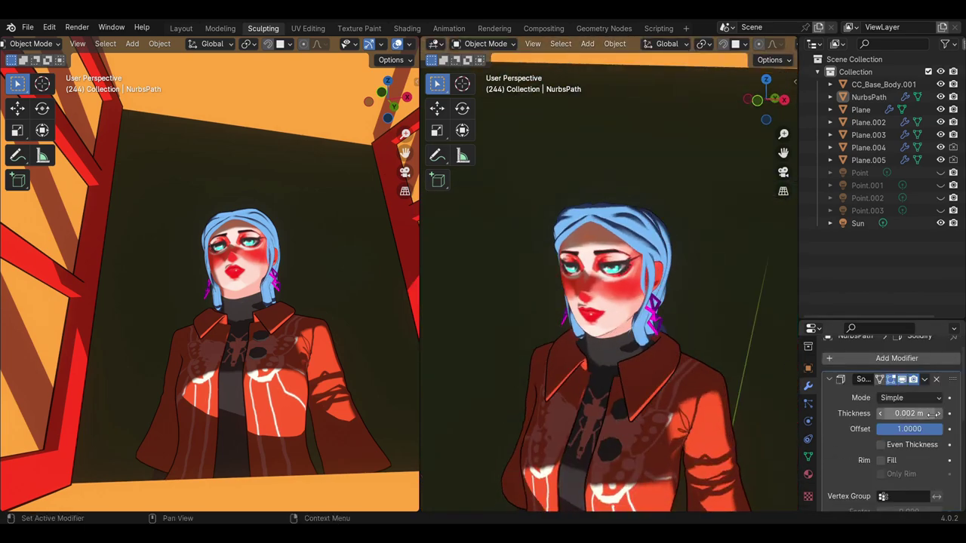
key(Return)
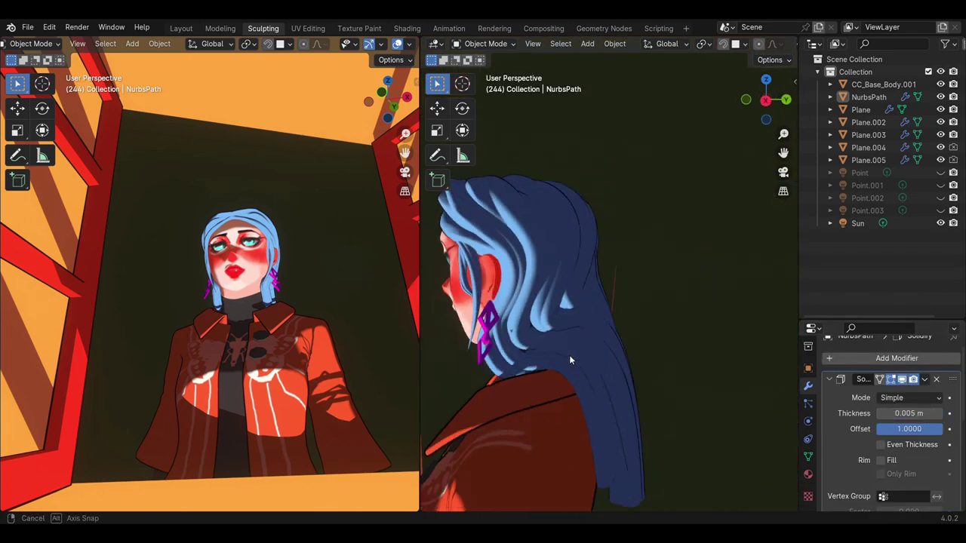
scroll(928, 445, down, 5)
scroll(925, 473, up, 5)
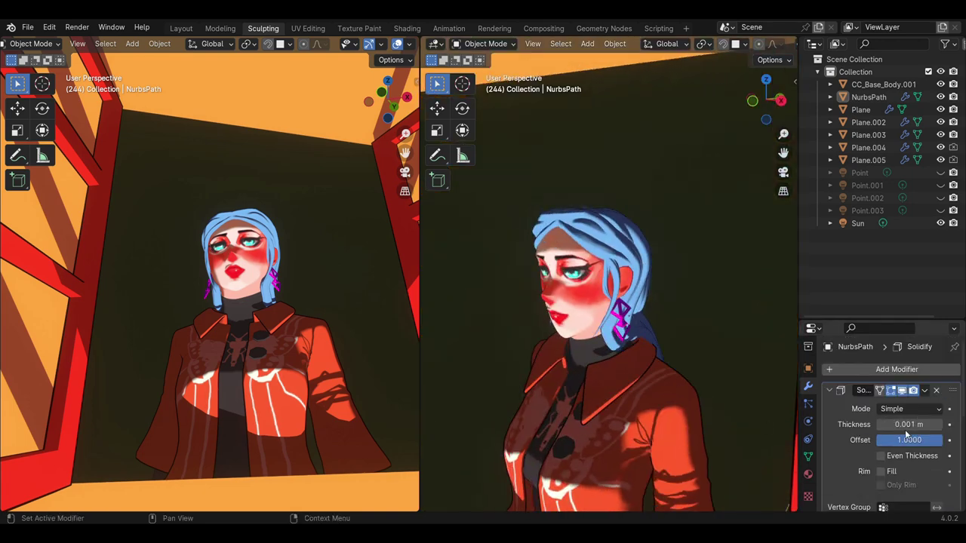
double_click(909, 424)
text(0)
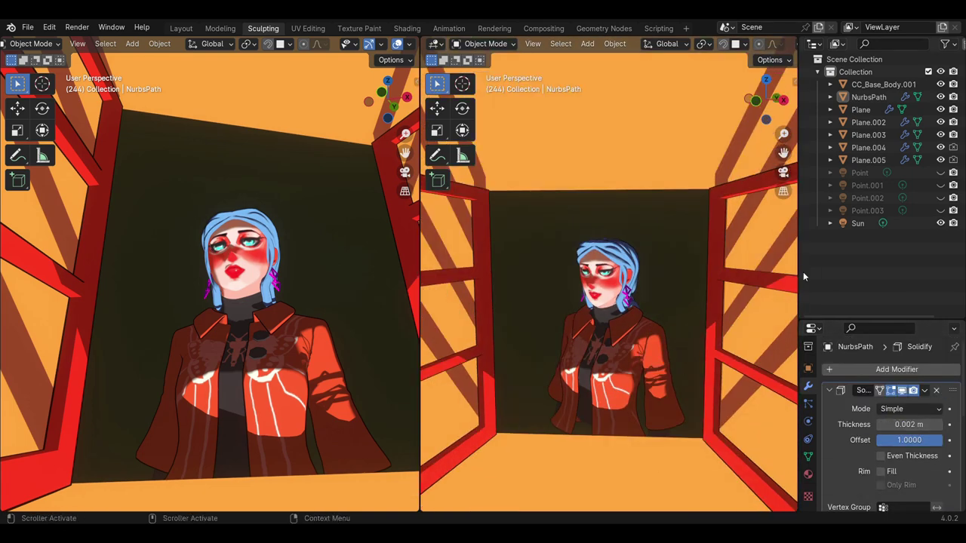
text(i)
Select the wall's top face, adjust it vertically, and extrude it into a ledge block
click(655, 294)
key(g)
key(z)
click(630, 208)
key(e)
mouse_move(631, 207)
middle_down()
mouse_move(596, 236)
mouse_move(707, 276)
mouse_move(674, 242)
middle_up()
click(595, 236)
Scale the ledge block, lower it along Z, and start another vertical move
key(s)
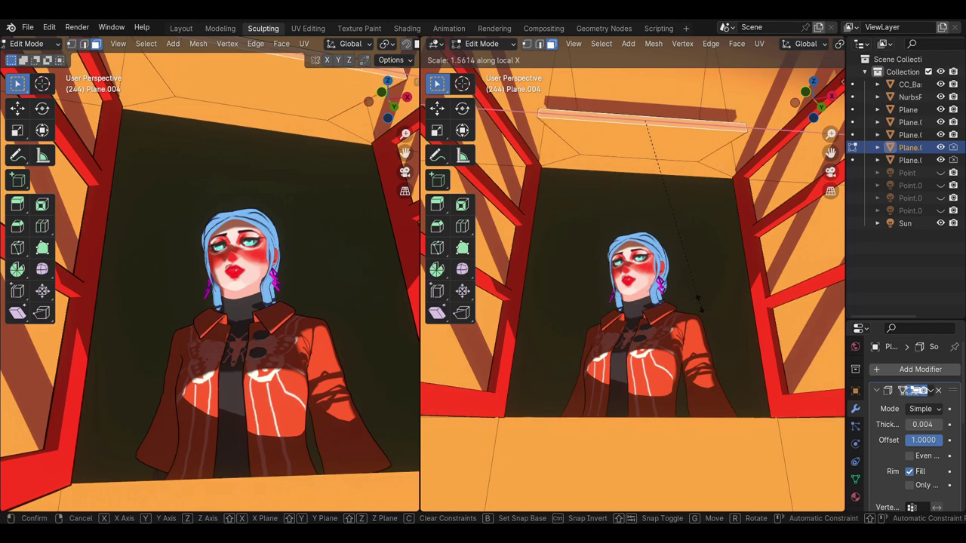
click(687, 267)
key(g)
key(z)
click(648, 160)
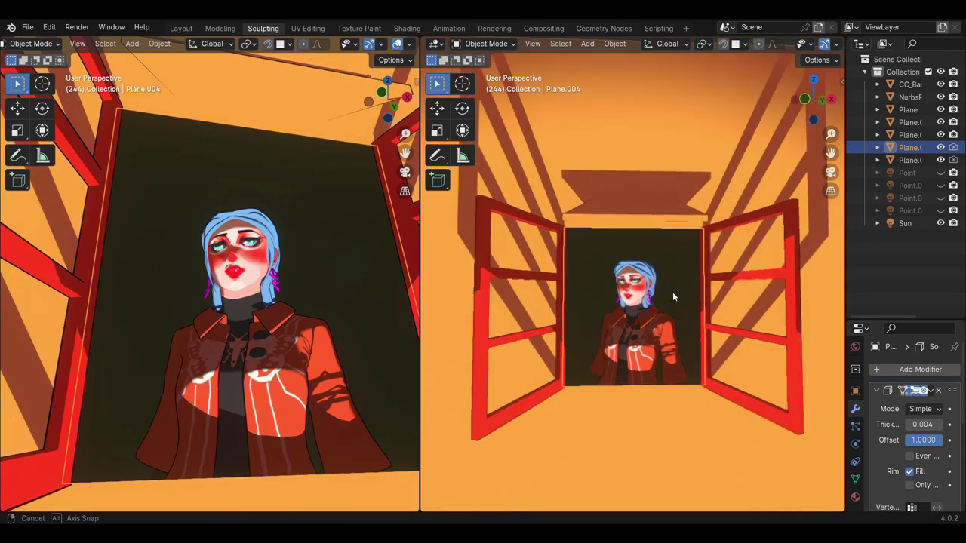
mouse_move(648, 160)
middle_down()
mouse_move(671, 238)
mouse_move(624, 281)
middle_up()
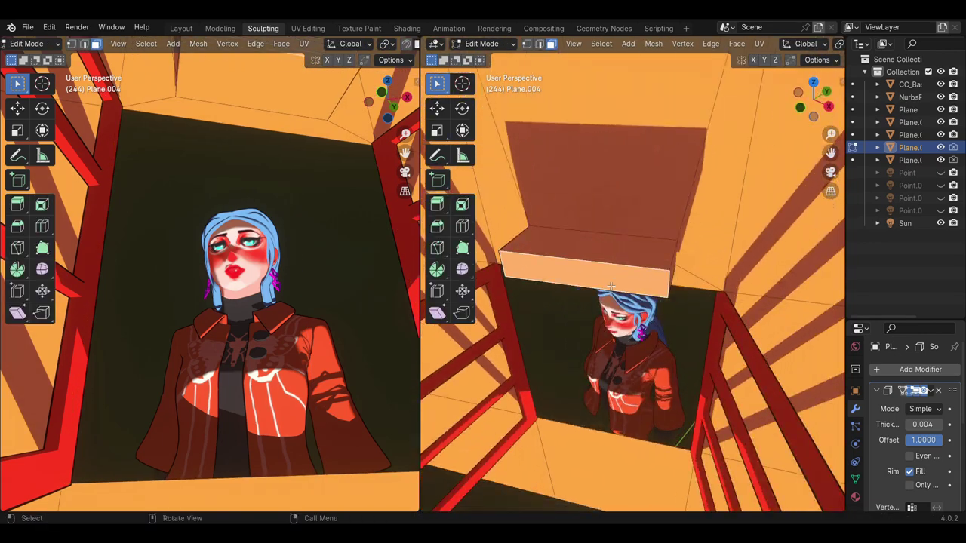
key(g)
key(z)
key(z)
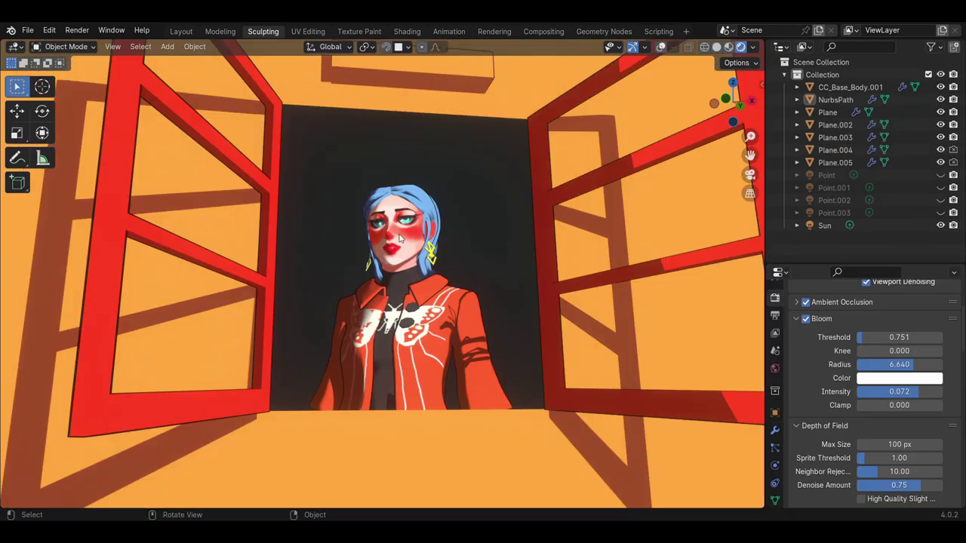
Select the wall object Plane.004 and scroll down to the Color Management settings
click(400, 239)
middle_drag(400, 238, 405, 232)
scroll(815, 404, down, 5)
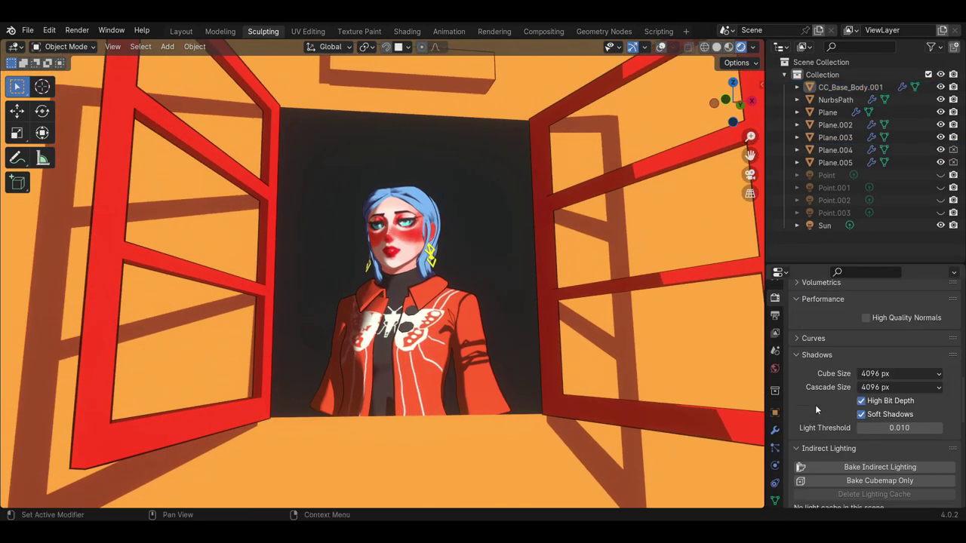
scroll(814, 404, down, 5)
scroll(815, 404, down, 5)
scroll(814, 404, down, 2)
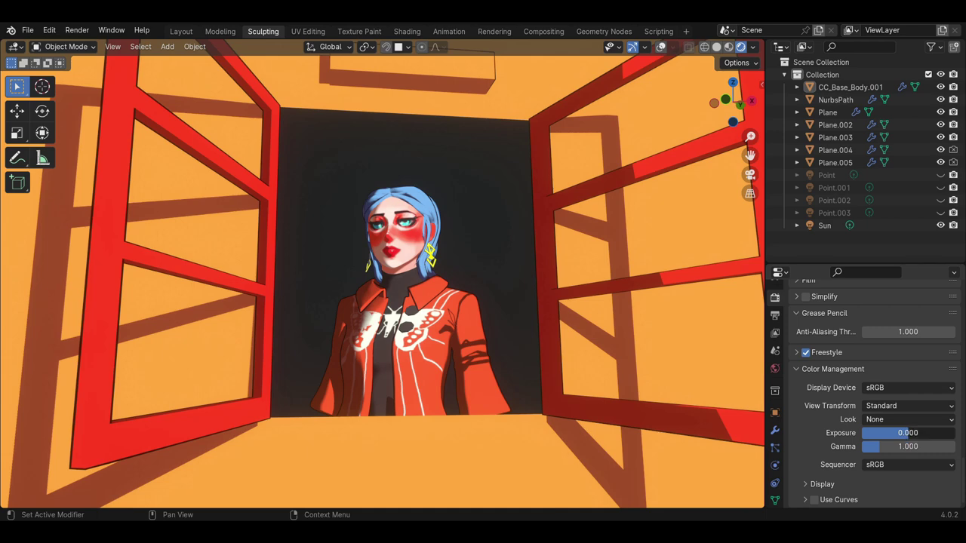
Lower the Color Management gamma to 0.9, keeping exposure at 0
ctrl+scroll(911, 435, down, 1)
ctrl+scroll(910, 435, up, 1)
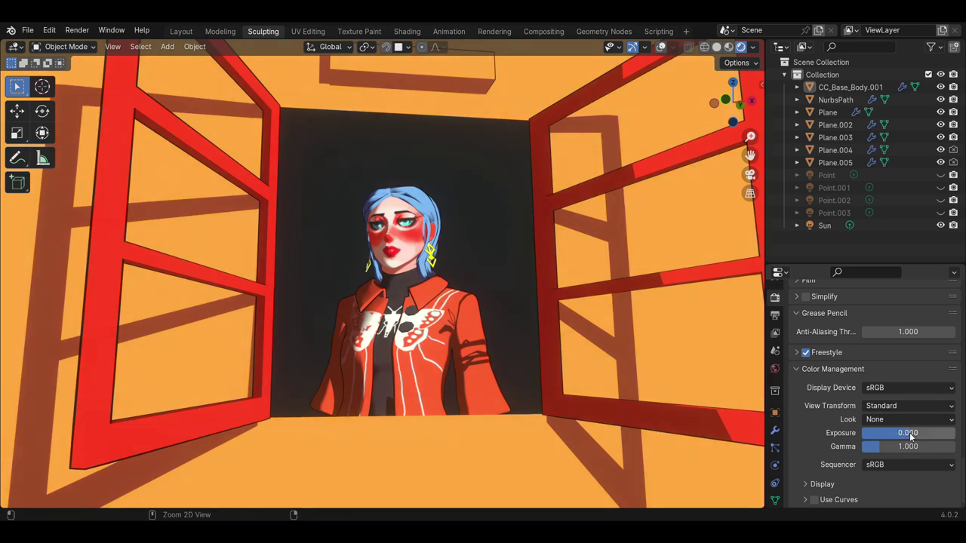
text(0.9)
key(Return)
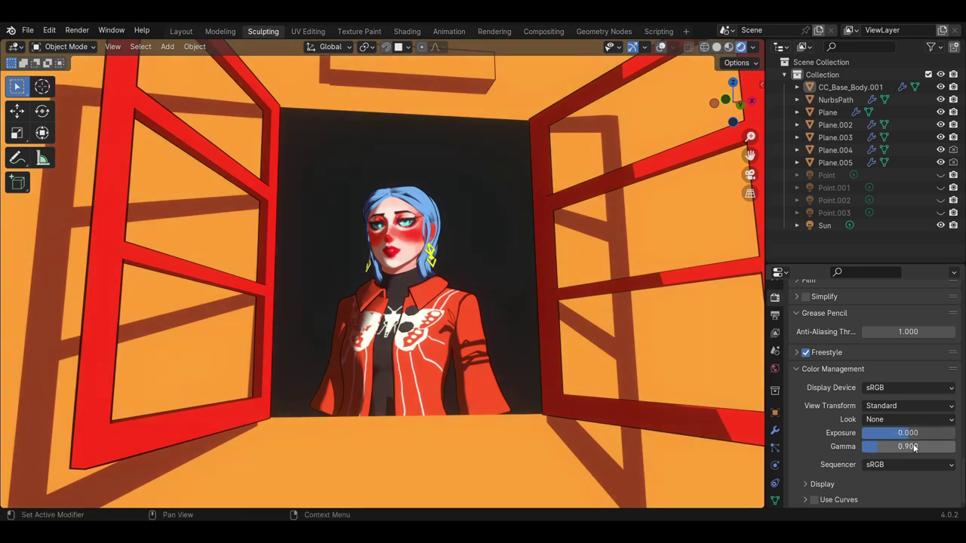
scroll(830, 370, up, 8)
scroll(831, 371, down, 2)
scroll(830, 371, down, 1)
scroll(830, 371, up, 5)
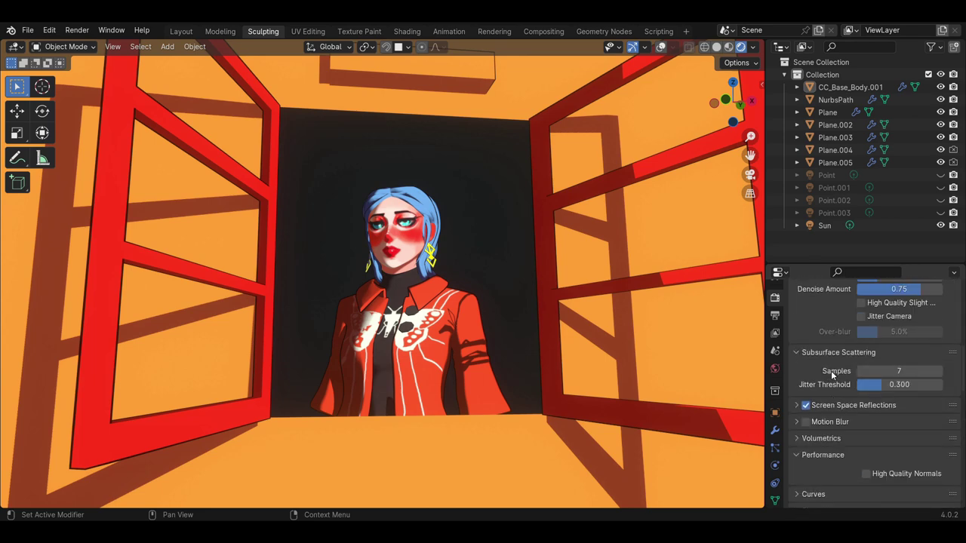
scroll(830, 370, up, 3)
scroll(819, 404, up, 3)
Set bloom threshold 0.404, knee 0.127, radius 7.796 and intensity 0.059, checking the glow
scroll(854, 382, up, 1)
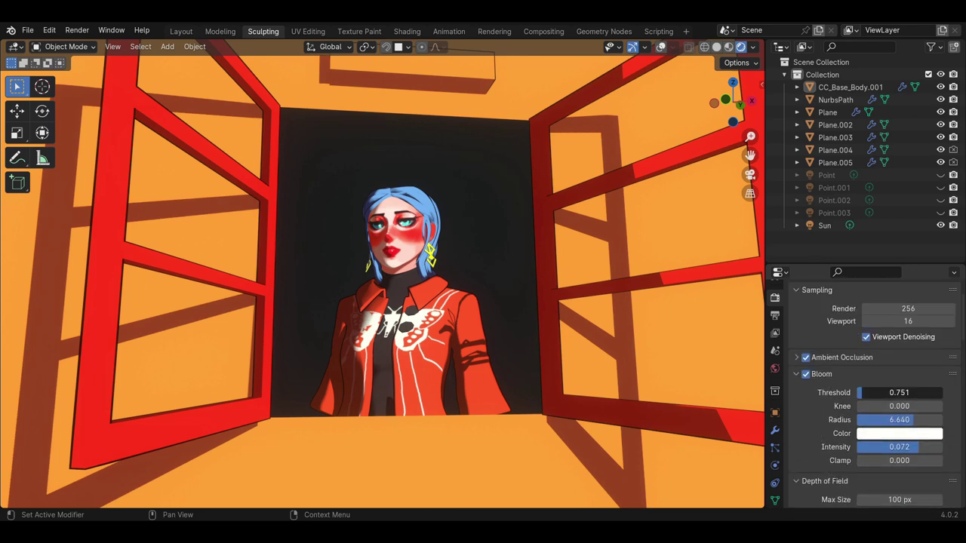
drag(898, 392, 867, 393)
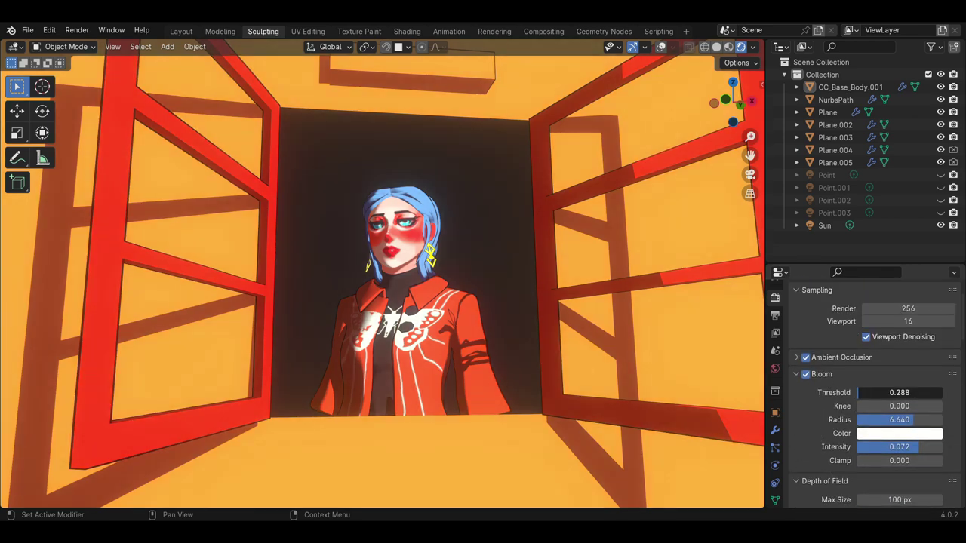
mouse_move(898, 406)
mouse_down()
mouse_move(924, 406)
mouse_move(902, 406)
mouse_up()
drag(897, 420, 928, 420)
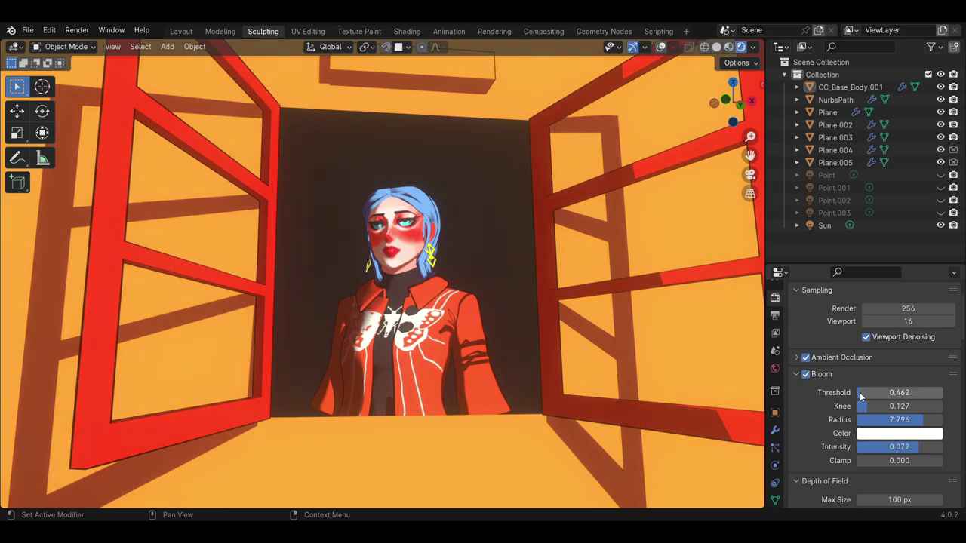
drag(912, 446, 903, 446)
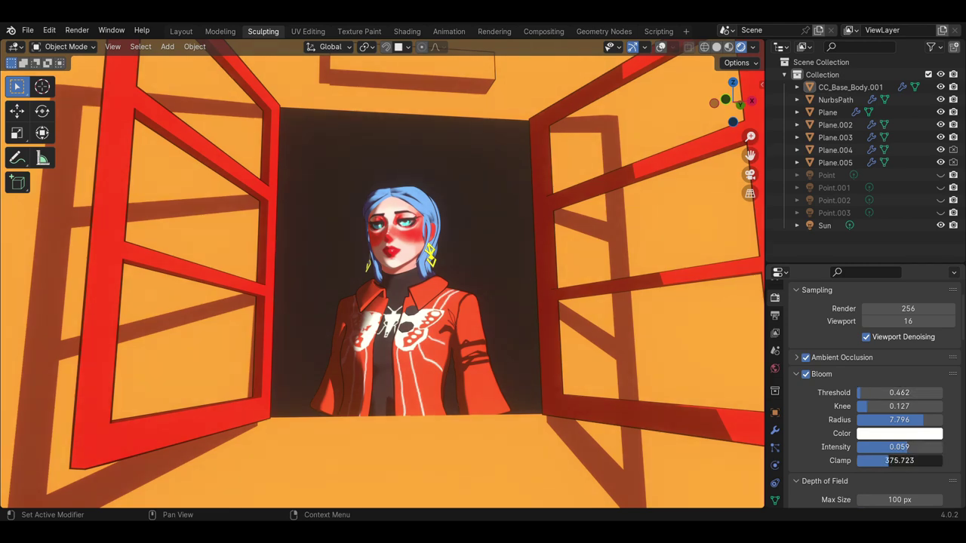
mouse_move(483, 255)
middle_down()
mouse_move(486, 267)
mouse_move(469, 270)
middle_up()
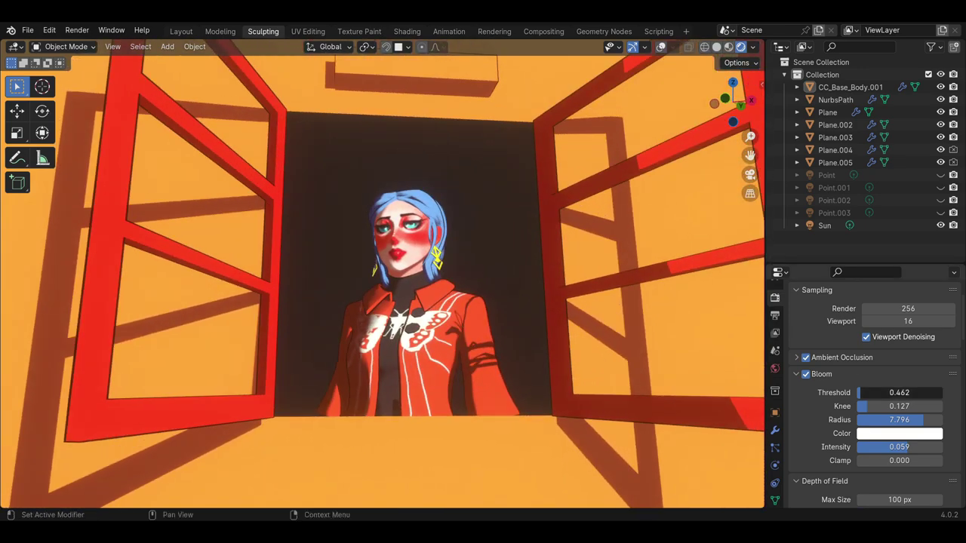
drag(898, 392, 890, 393)
mouse_move(563, 325)
middle_down()
mouse_move(528, 319)
mouse_move(467, 338)
mouse_move(544, 349)
mouse_move(487, 334)
mouse_move(540, 329)
middle_up()
scroll(544, 348, down, 4)
Move the Sun light to a new position to change the window shadows on the wall
scroll(488, 334, up, 5)
scroll(540, 329, down, 2)
click(561, 113)
scroll(639, 277, down, 2)
scroll(639, 278, down, 3)
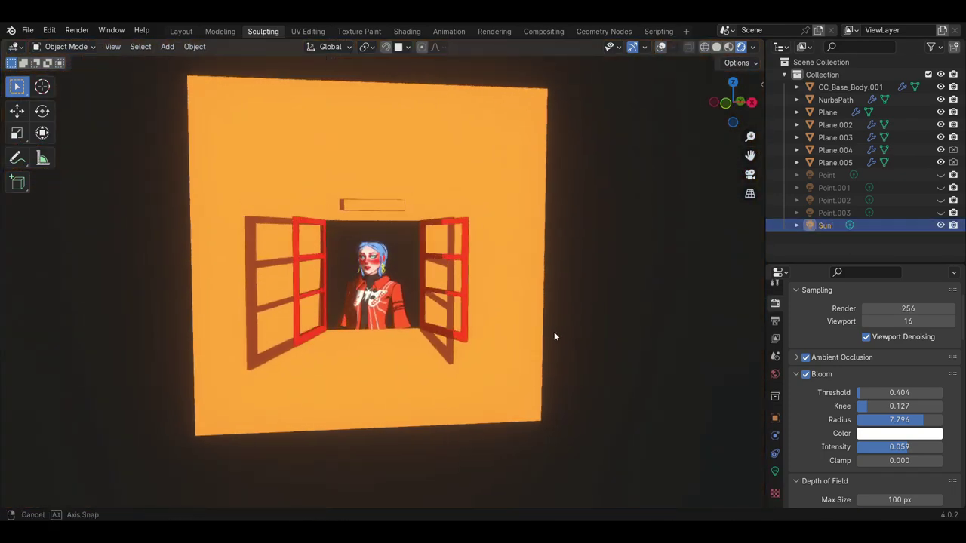
key(g)
click(642, 295)
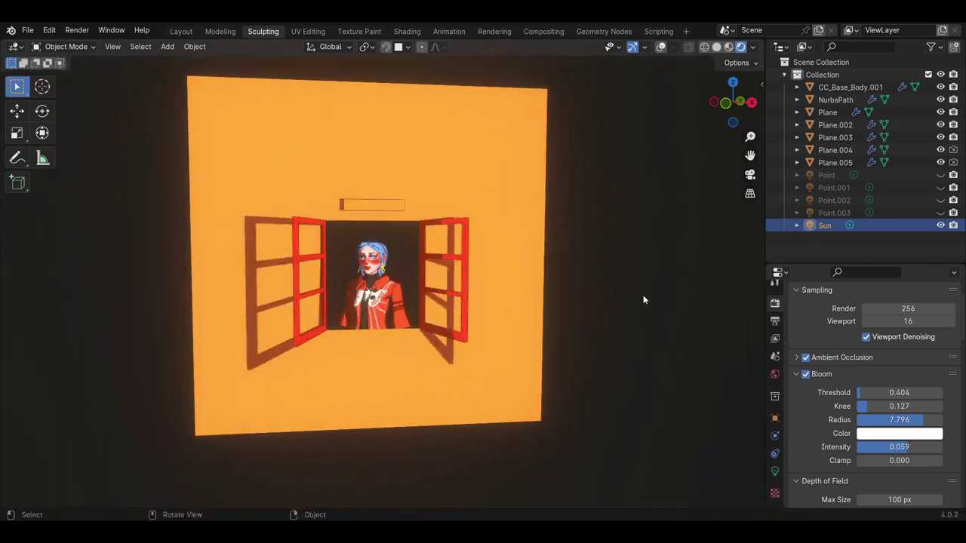
scroll(517, 294, up, 2)
middle_drag(518, 294, 468, 296)
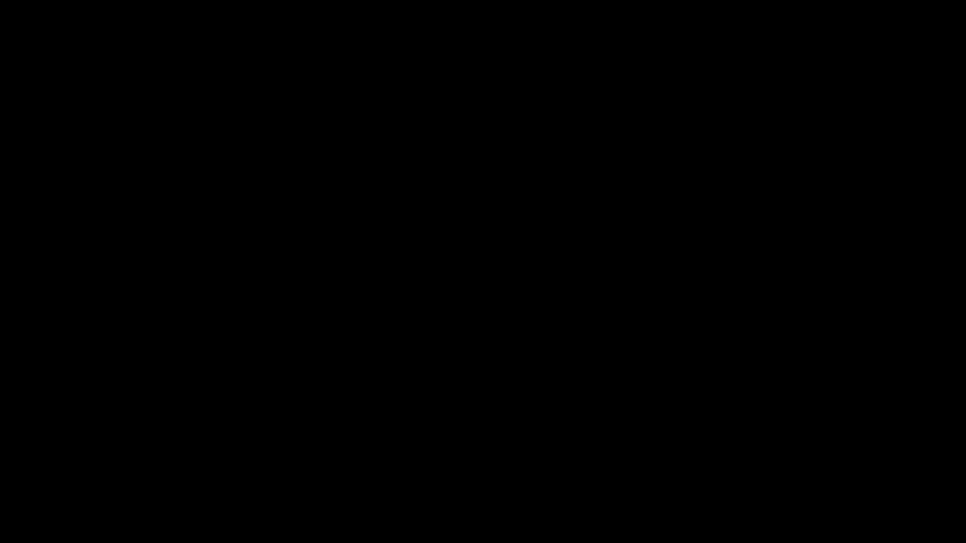